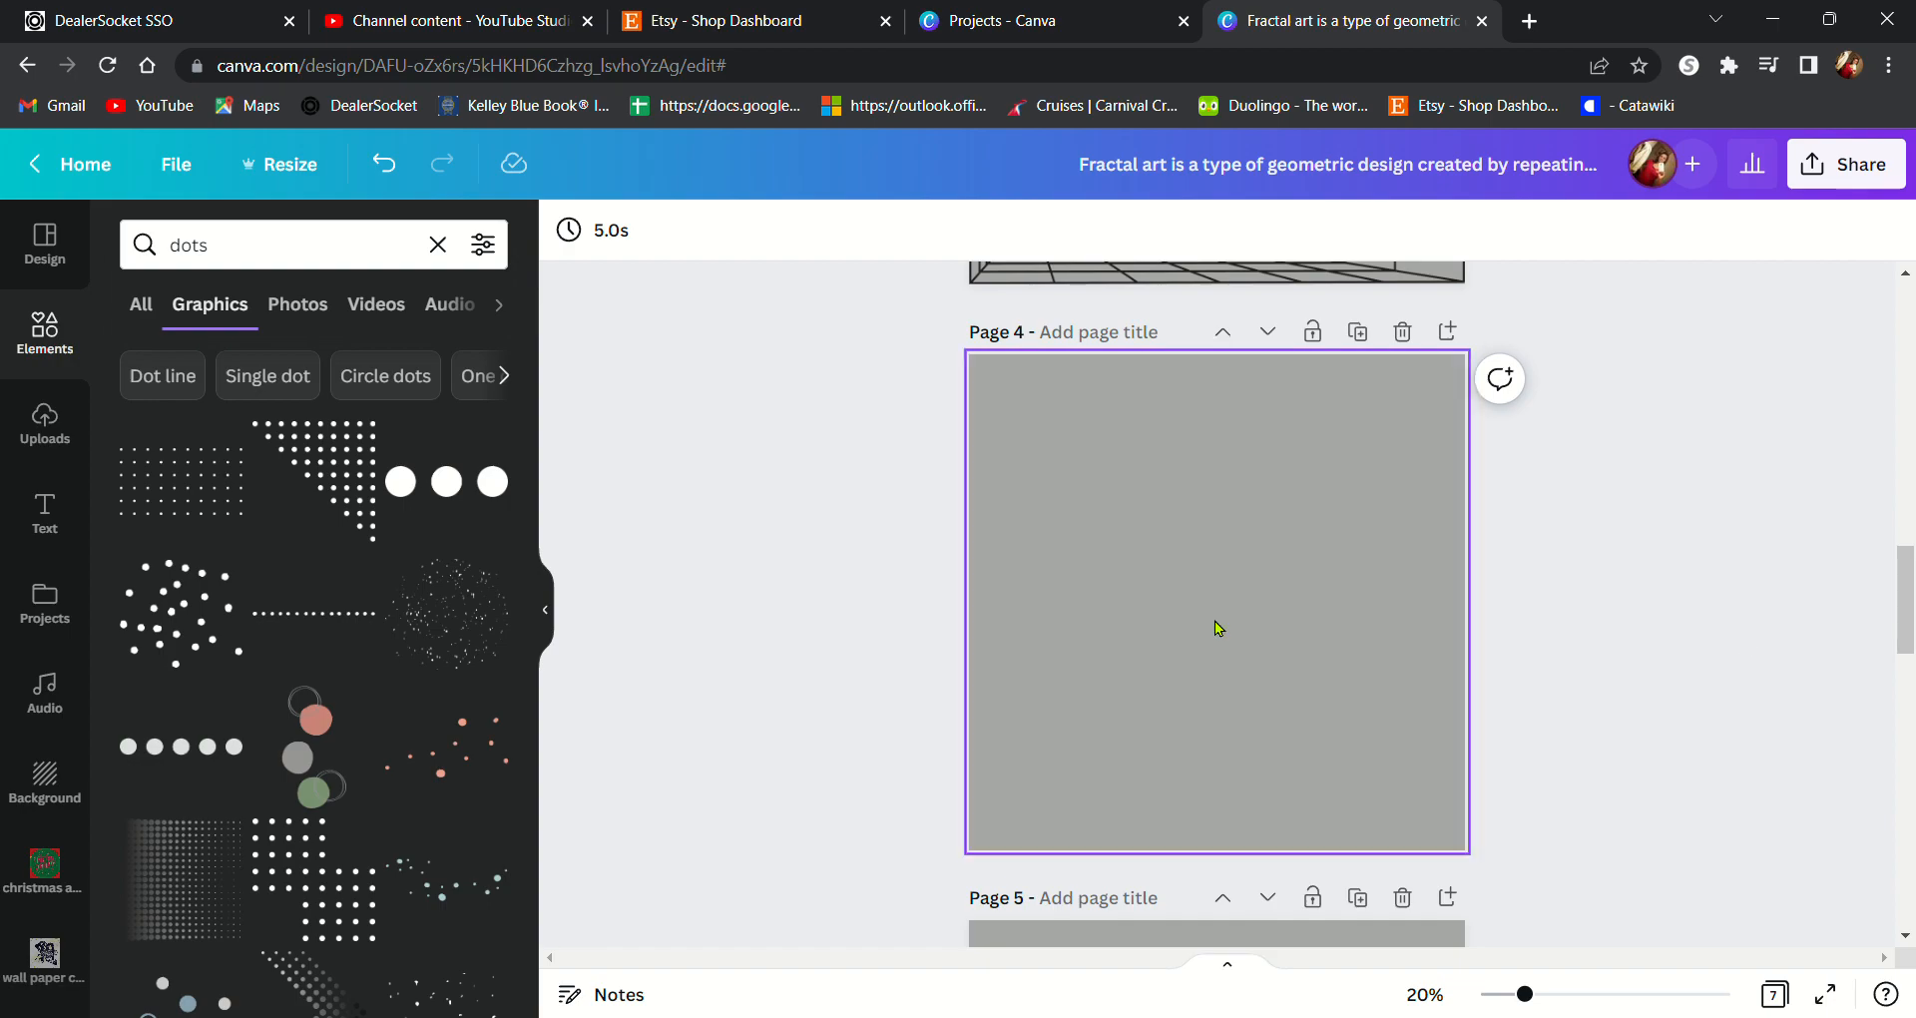
# - Replace the dots search in the graphics library with a search for Circle
pyautogui.click(323, 256)
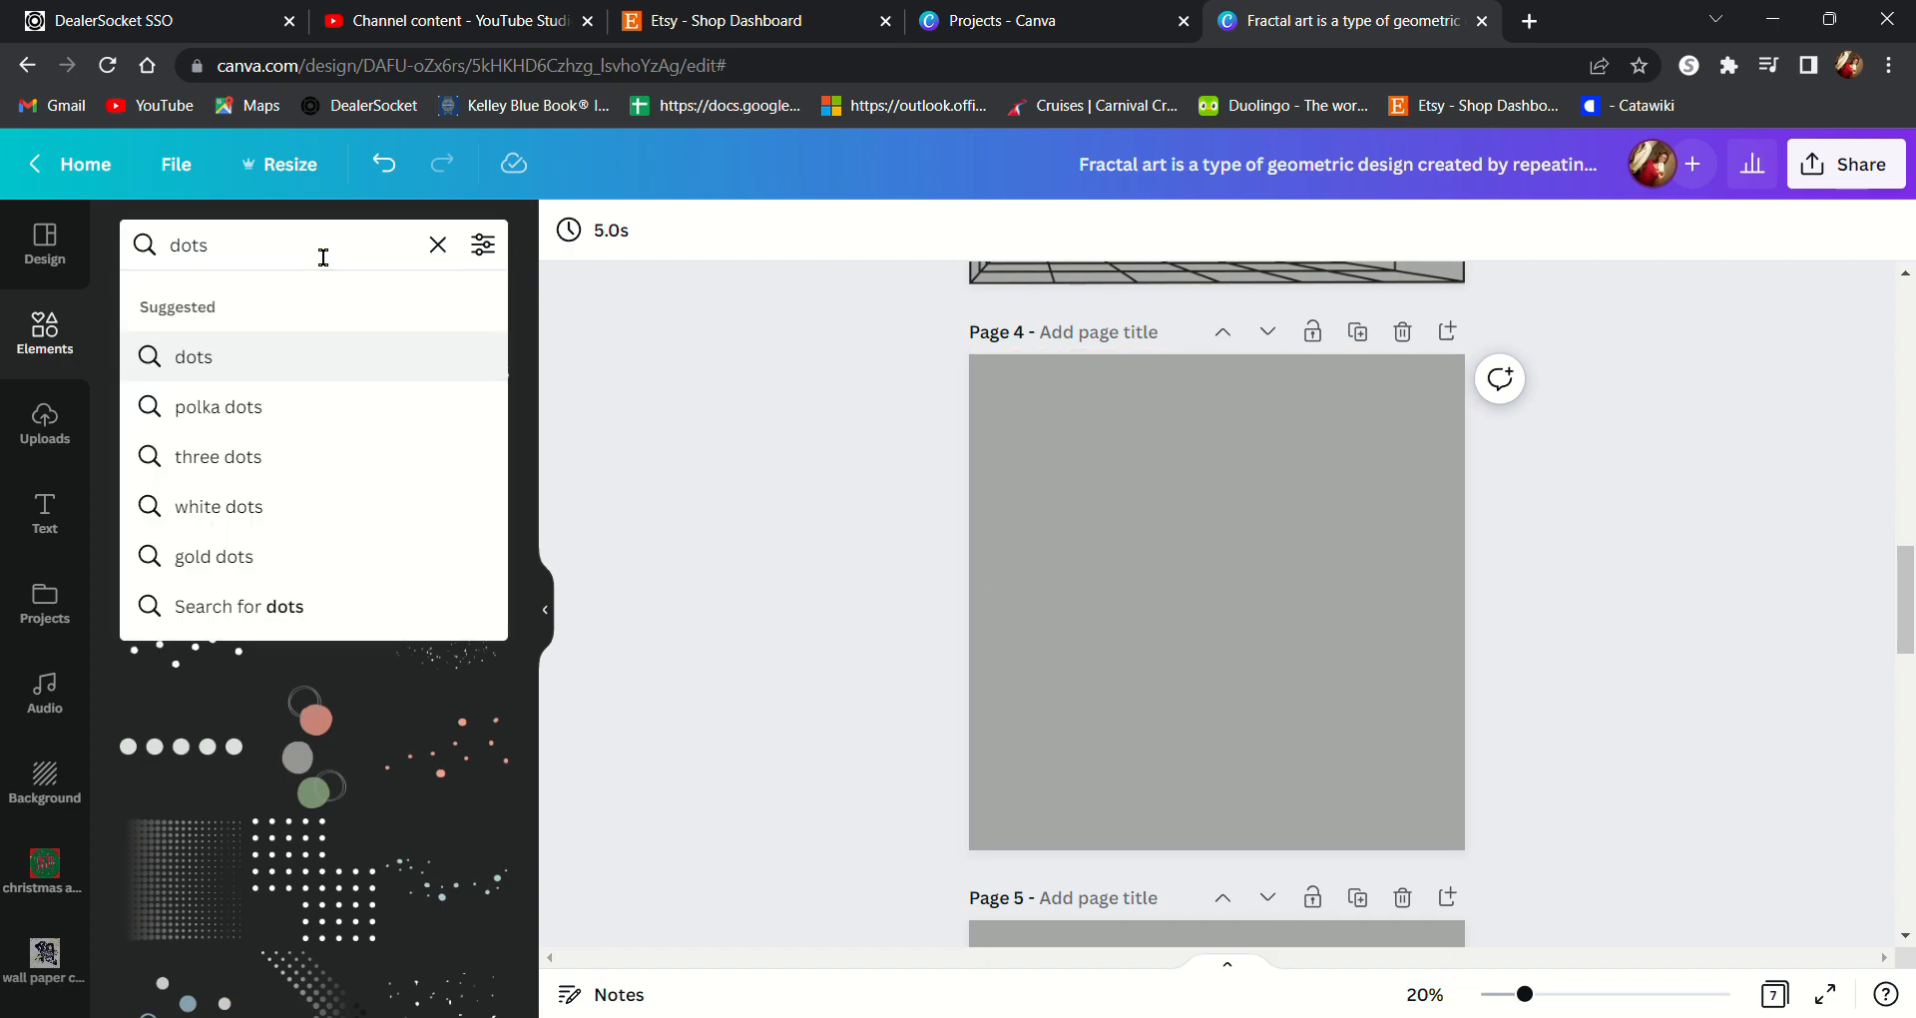
pyautogui.press('BackSpace')
pyautogui.press('BackSpace')
pyautogui.press('BackSpace')
pyautogui.press('BackSpace')
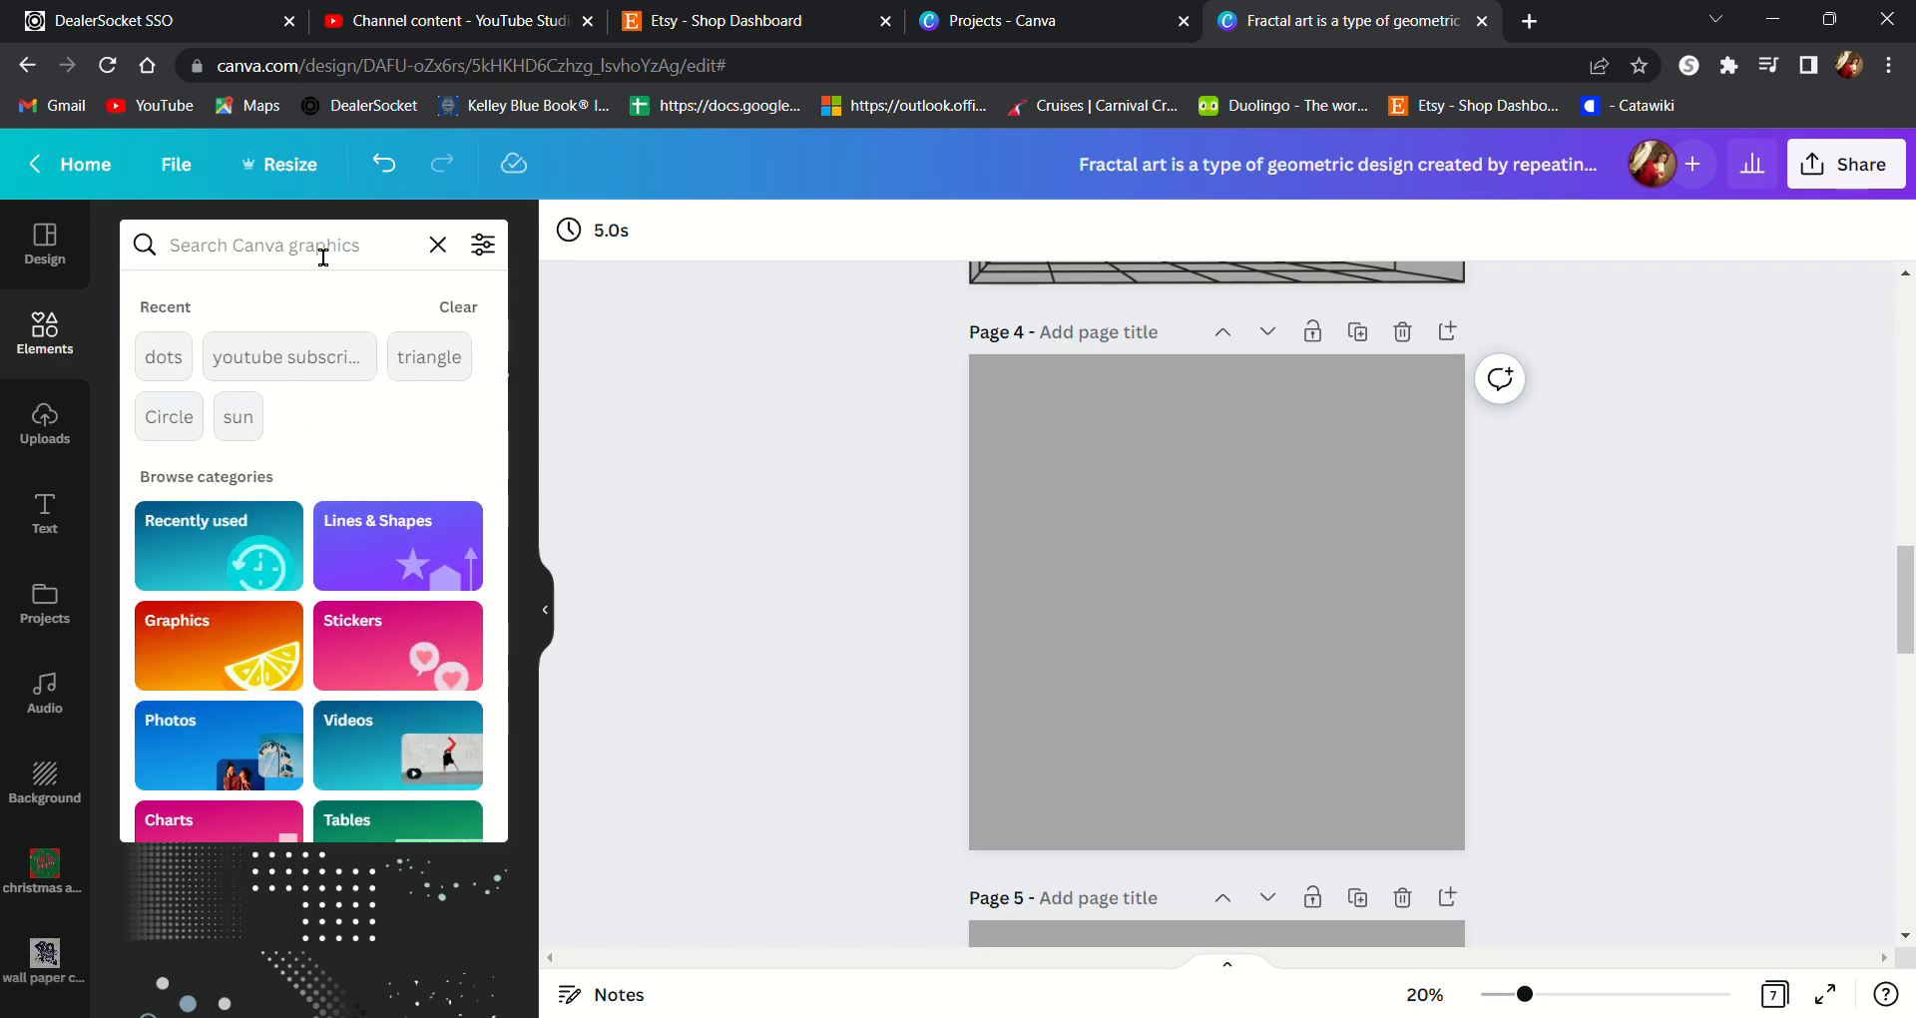
pyautogui.write('cir')
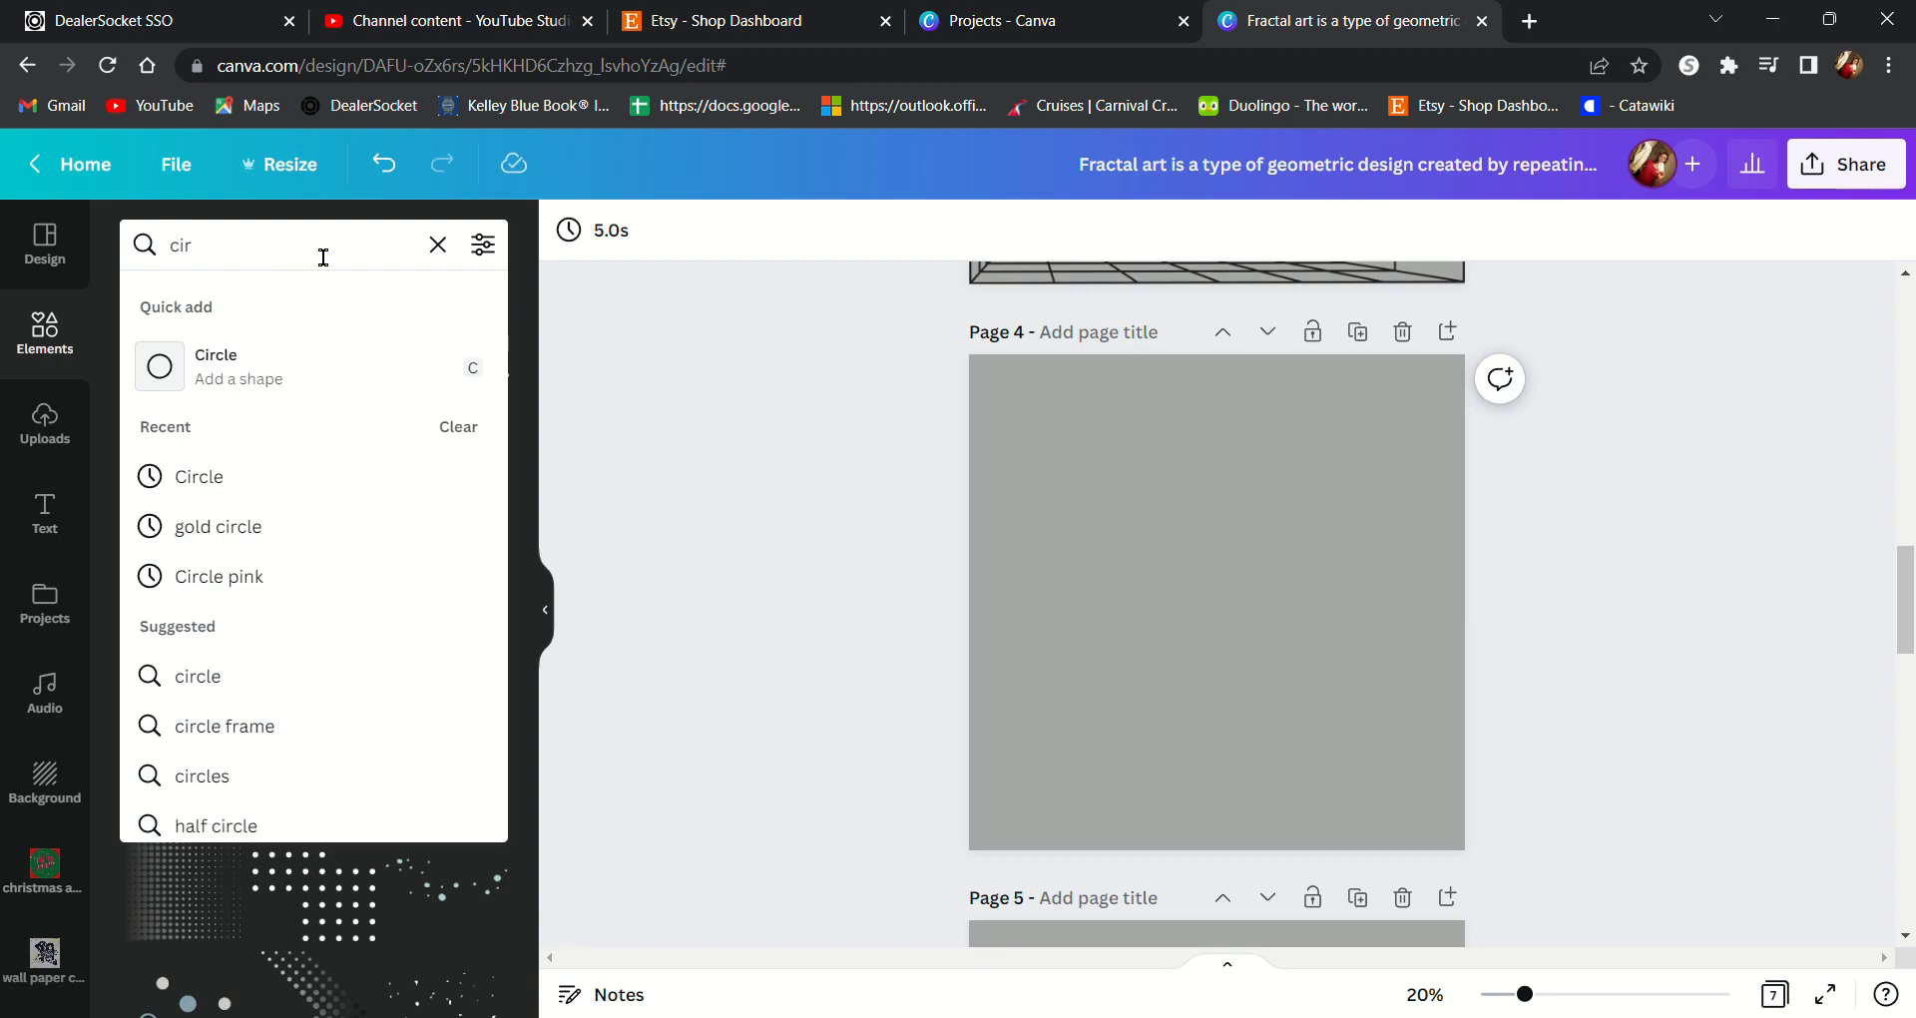
pyautogui.click(251, 483)
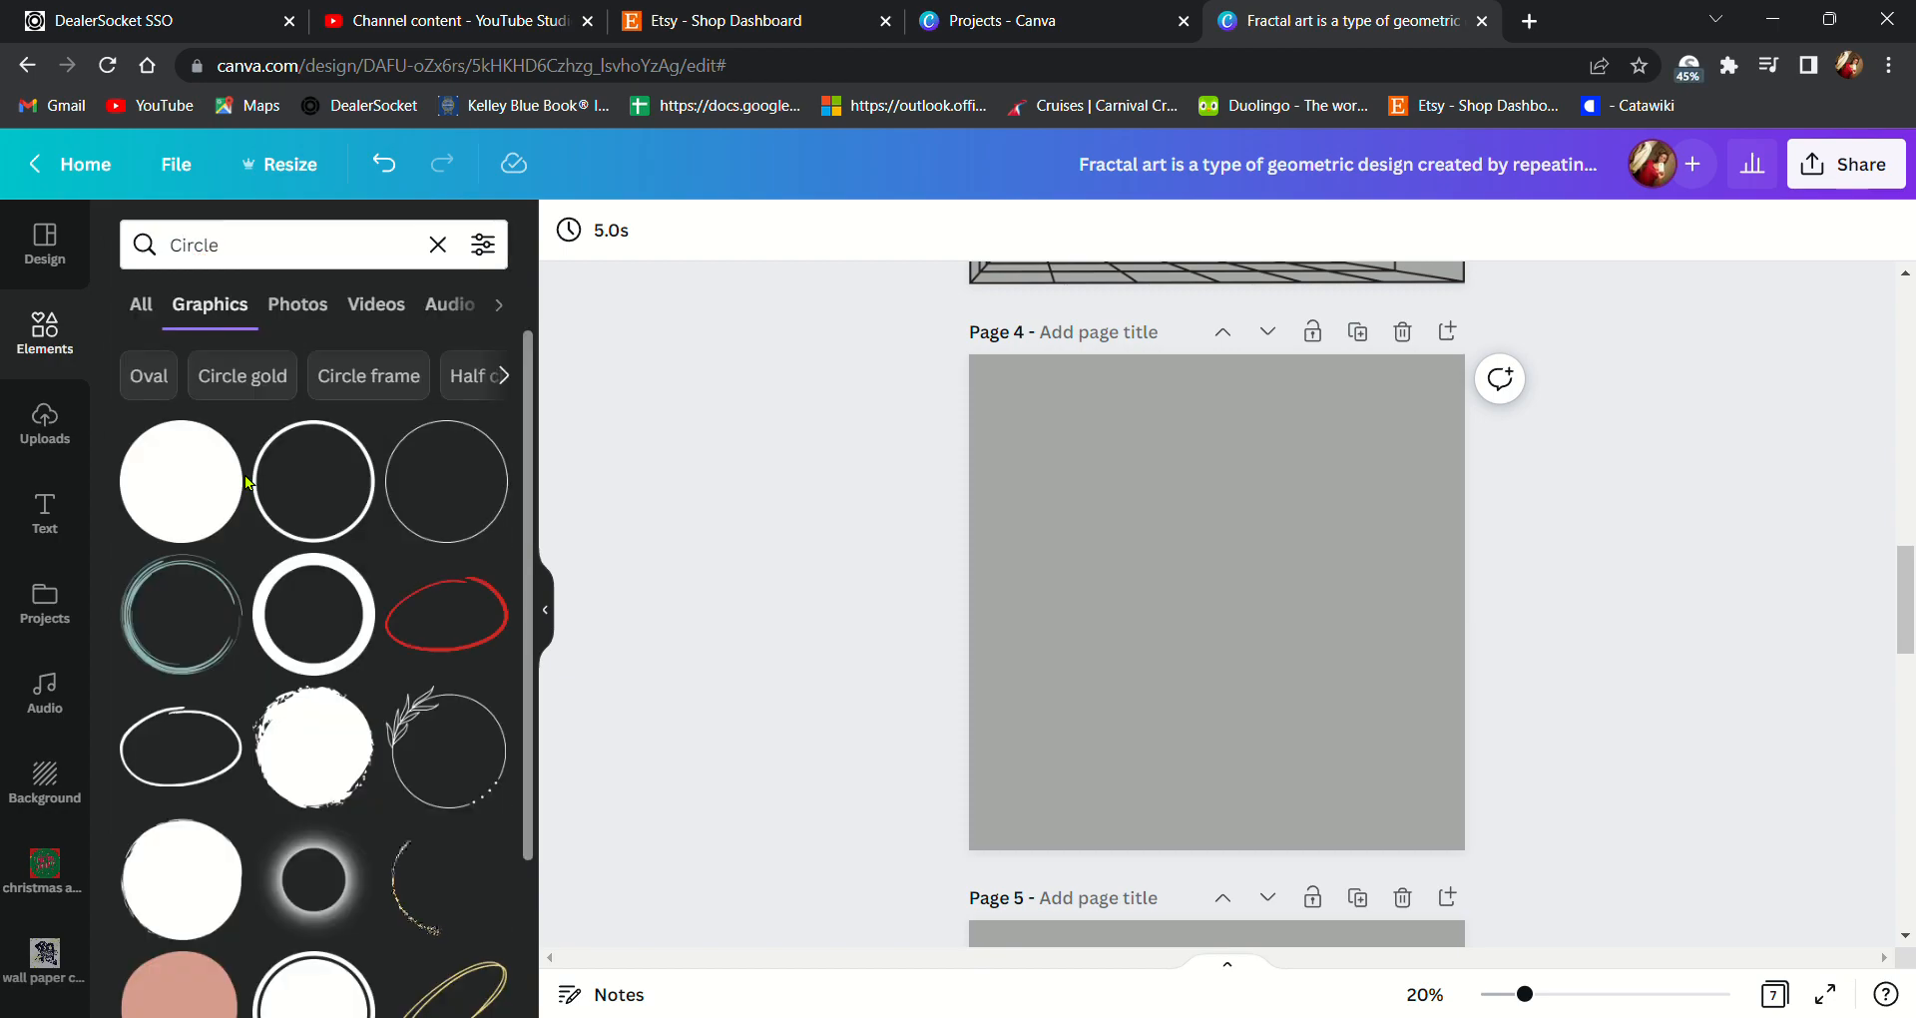
# - Add the thick ring graphic to page 4's upper-left corner and duplicate it twice downward to form the first column
pyautogui.click(330, 632)
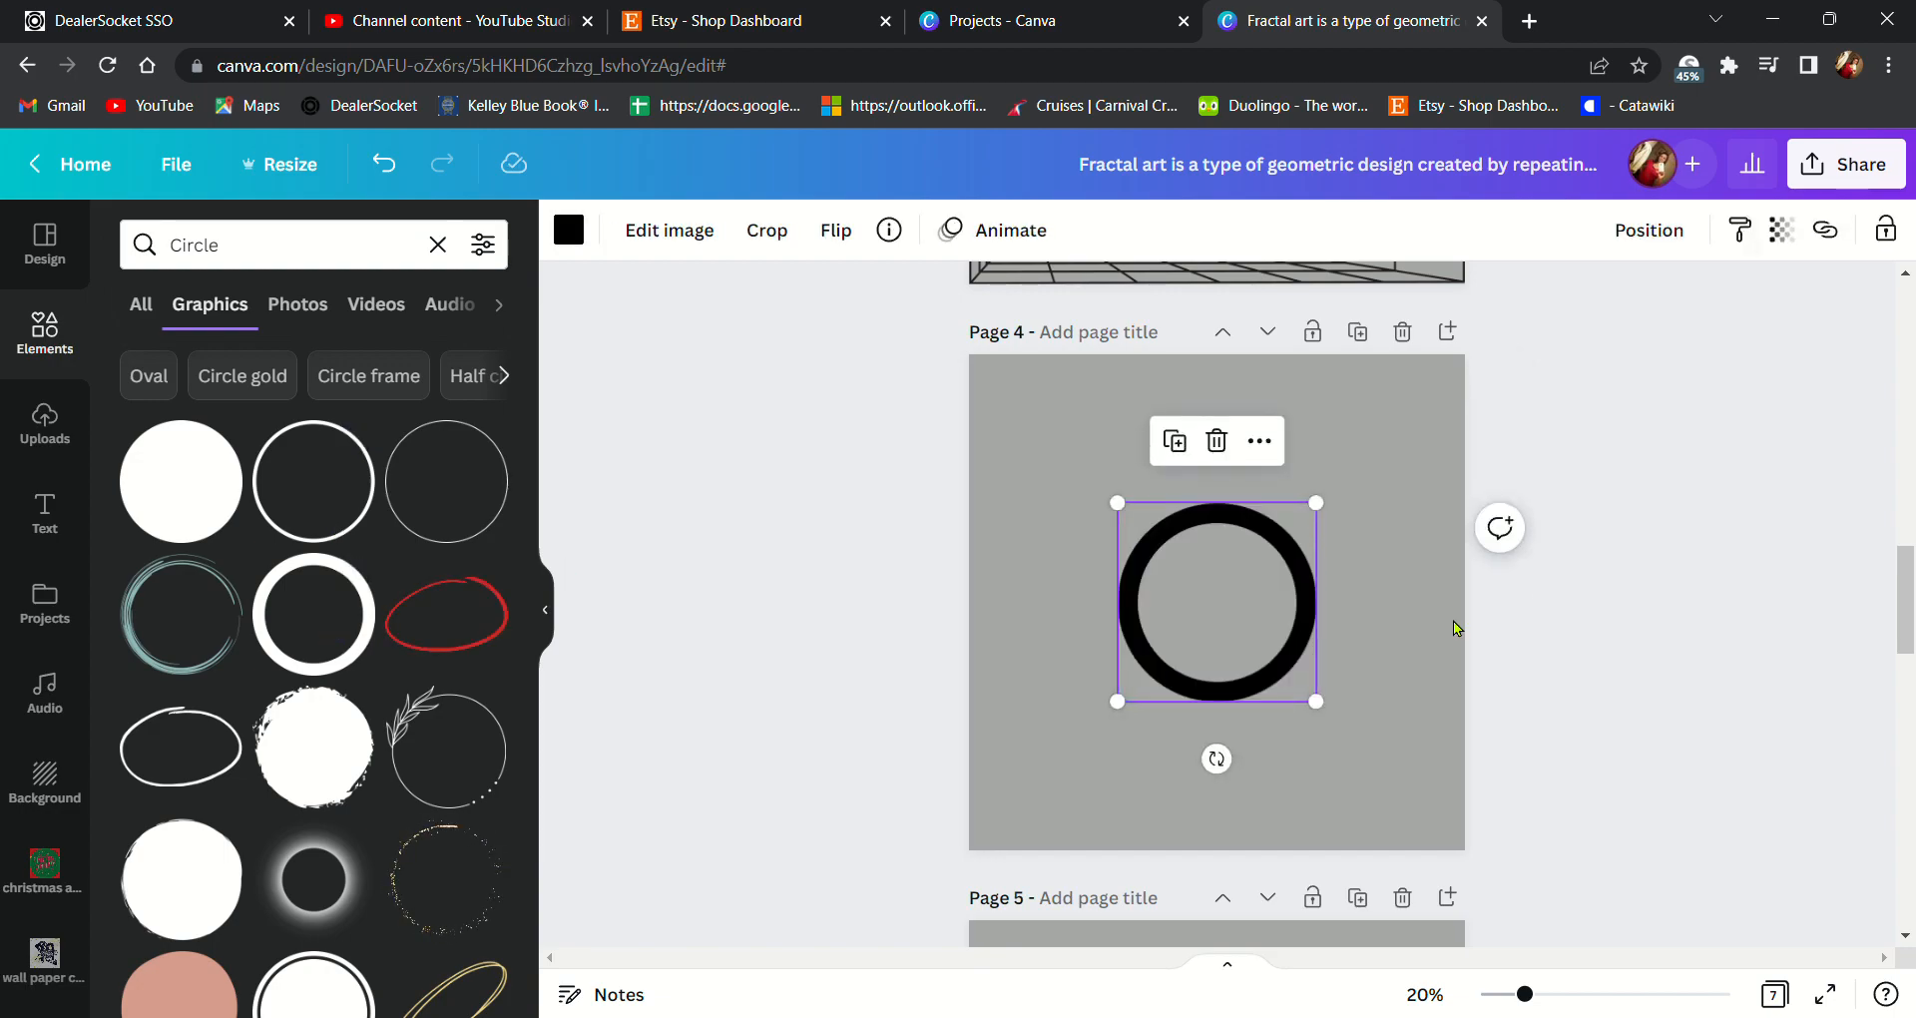
pyautogui.moveTo(1245, 621); pyautogui.dragTo(1106, 478)
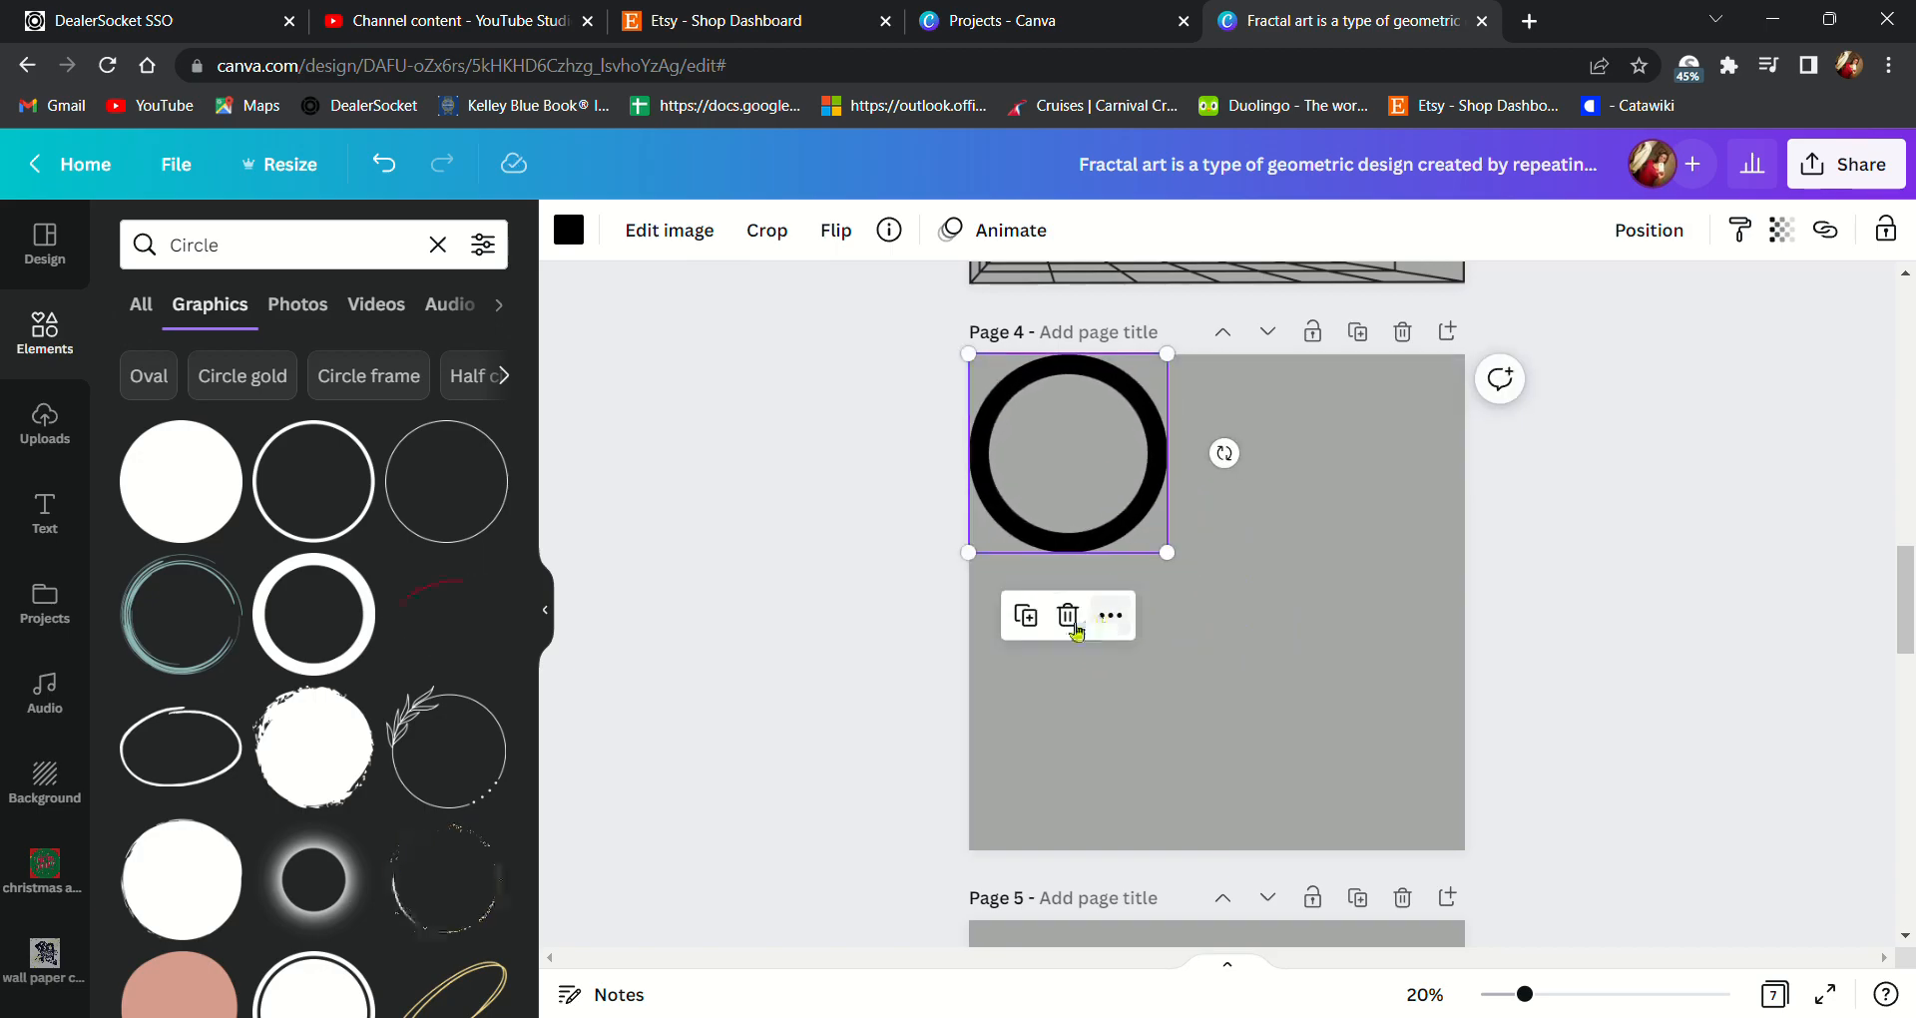
pyautogui.click(1038, 625)
pyautogui.moveTo(1098, 510); pyautogui.dragTo(1094, 707)
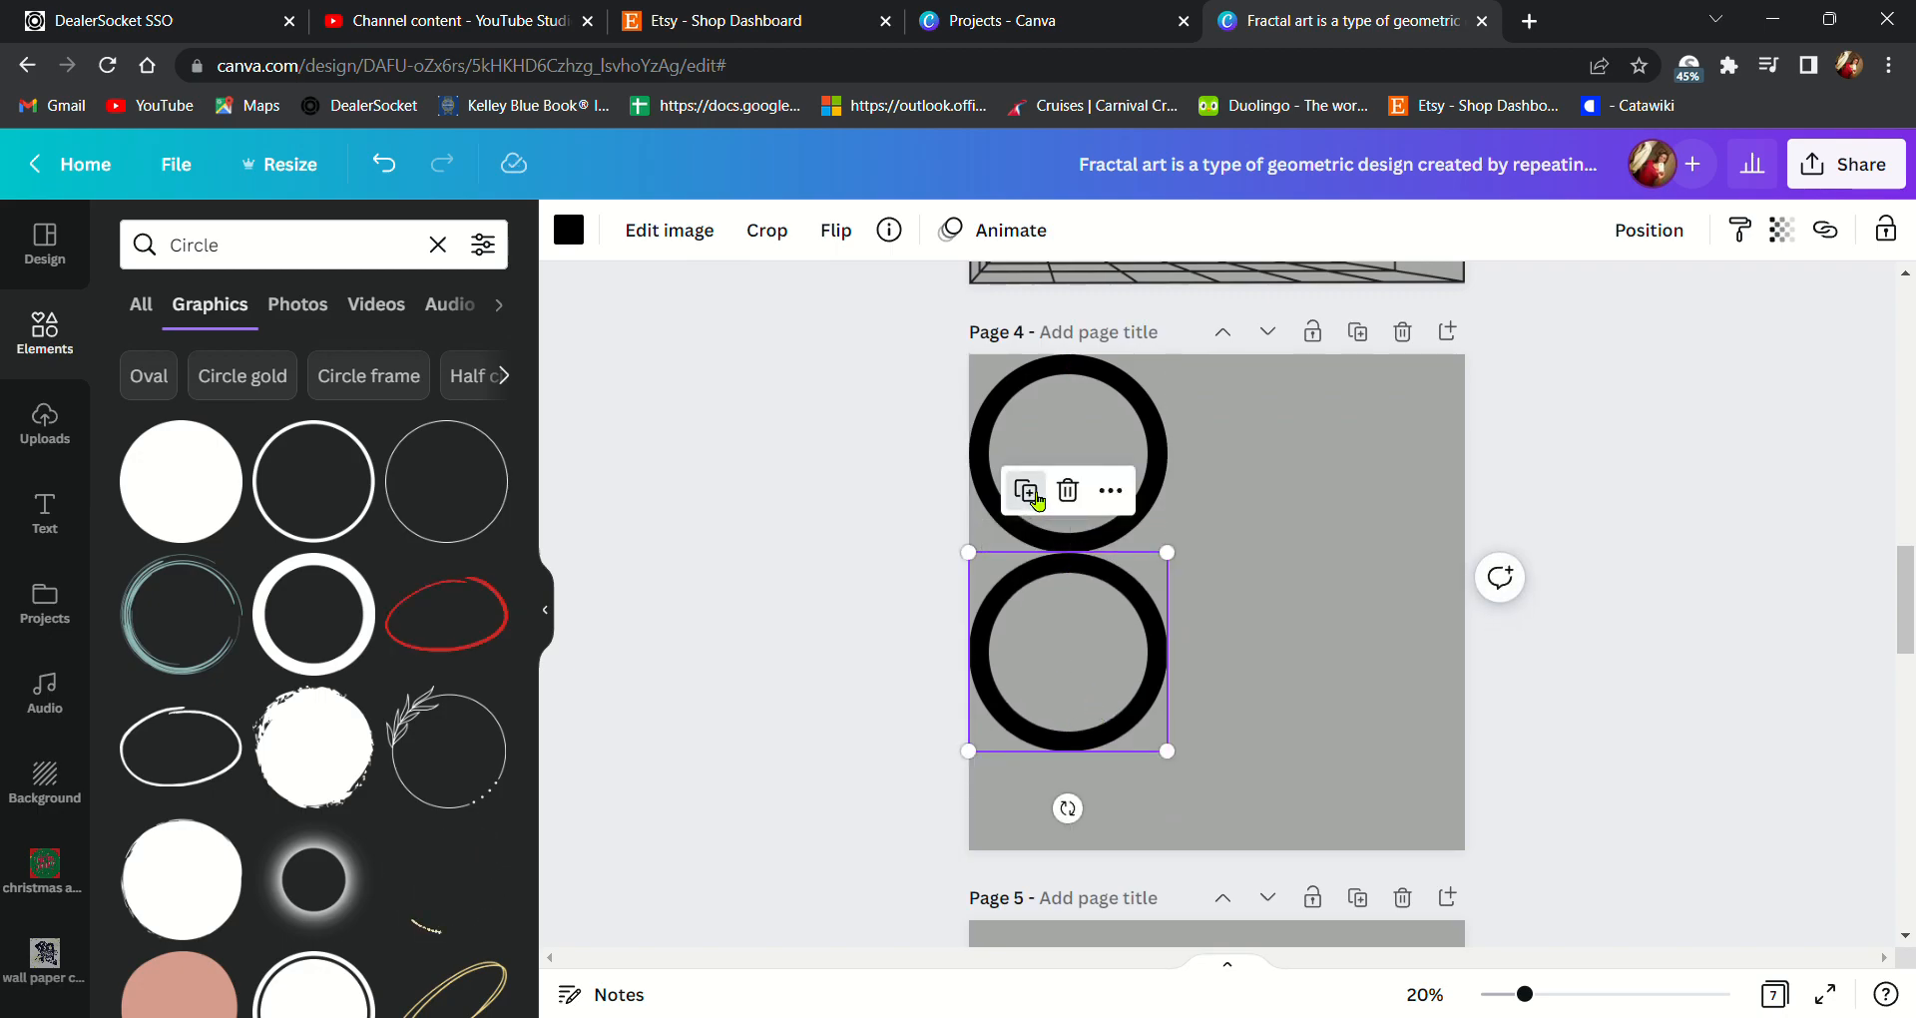
pyautogui.click(1032, 501)
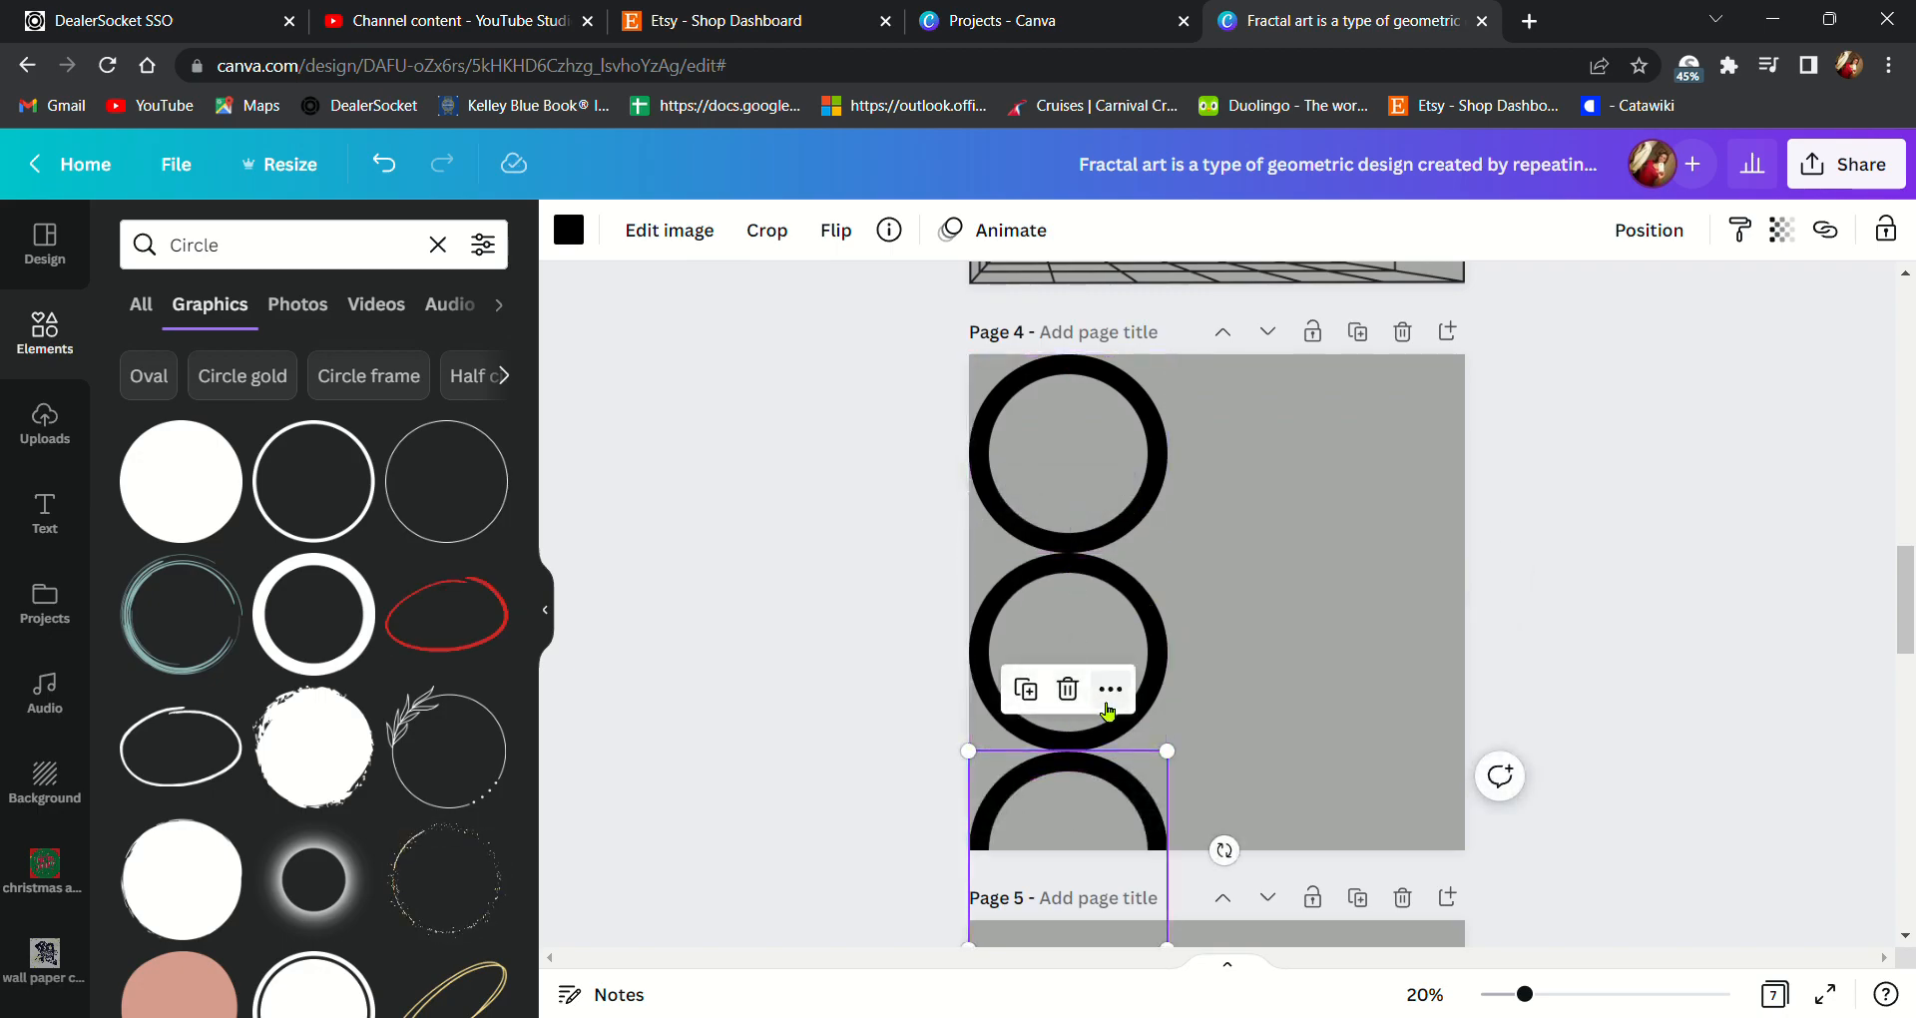
# - Duplicate the upper-left ring twice across the page, edge to edge, to complete the top row
pyautogui.click(1060, 425)
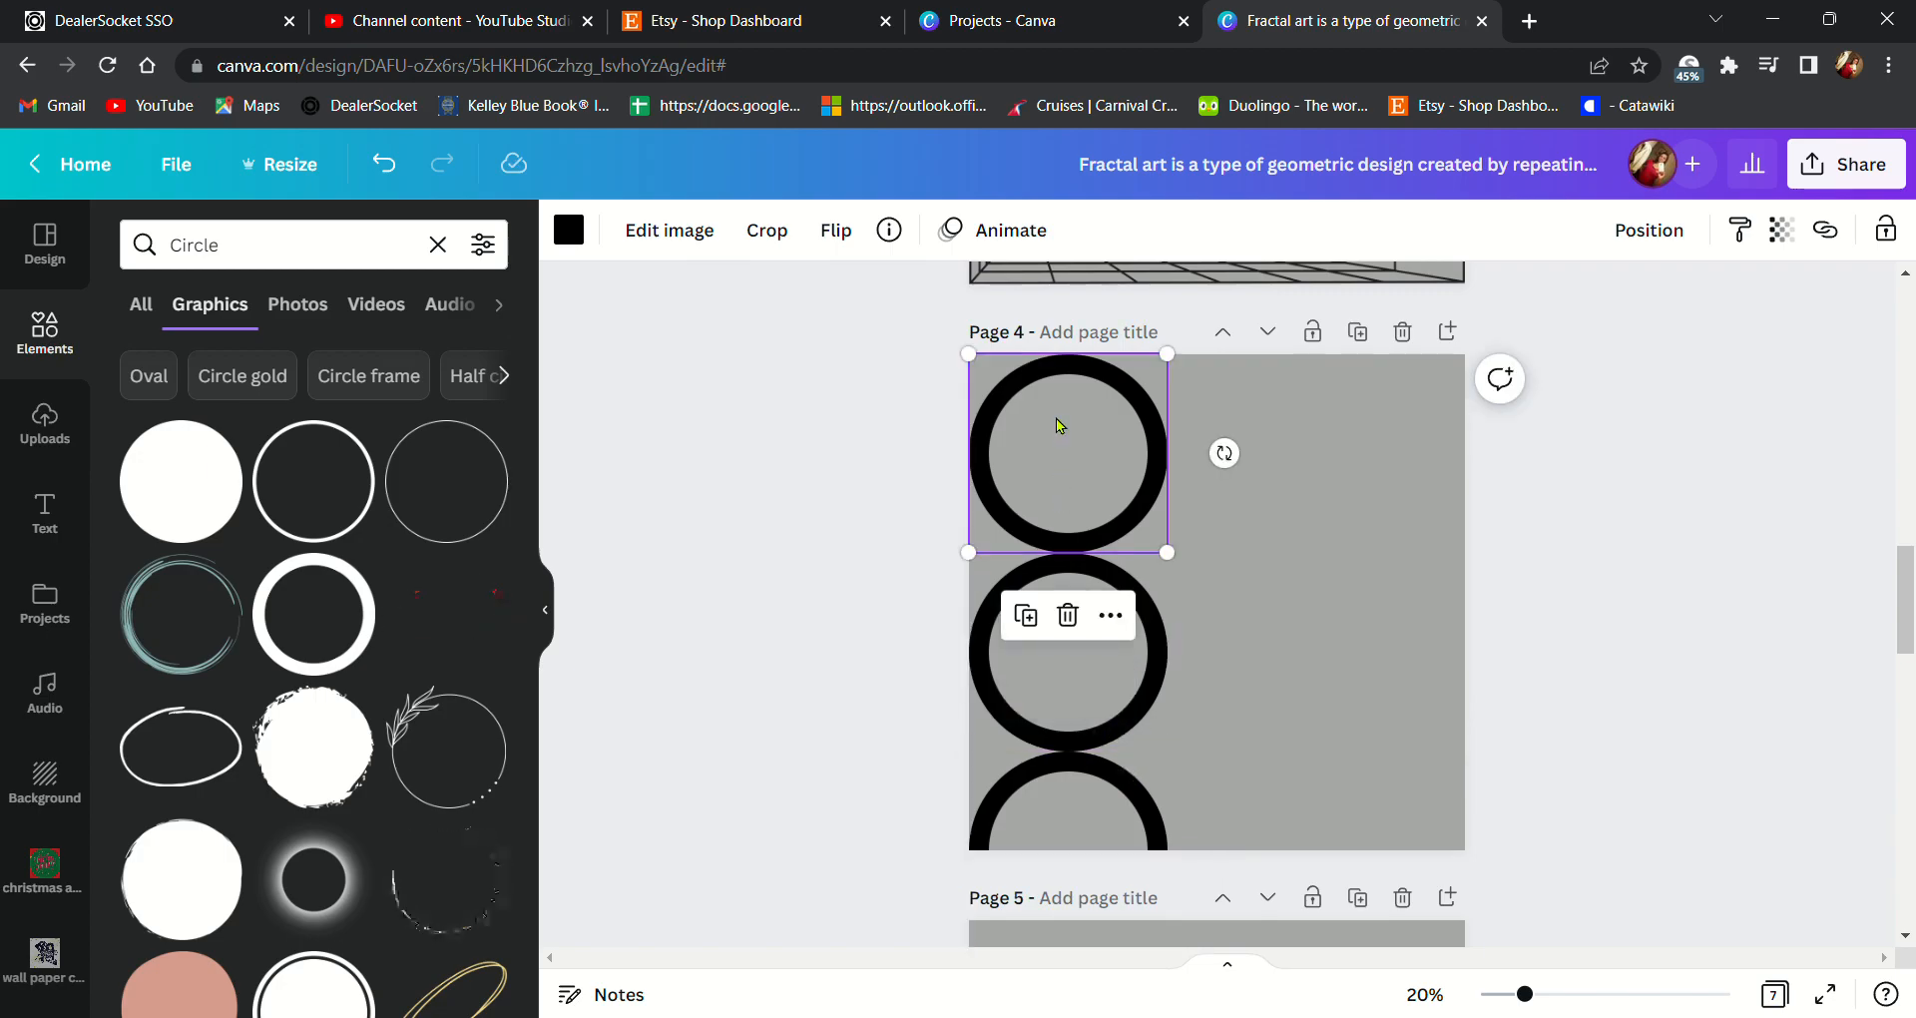
pyautogui.click(1030, 610)
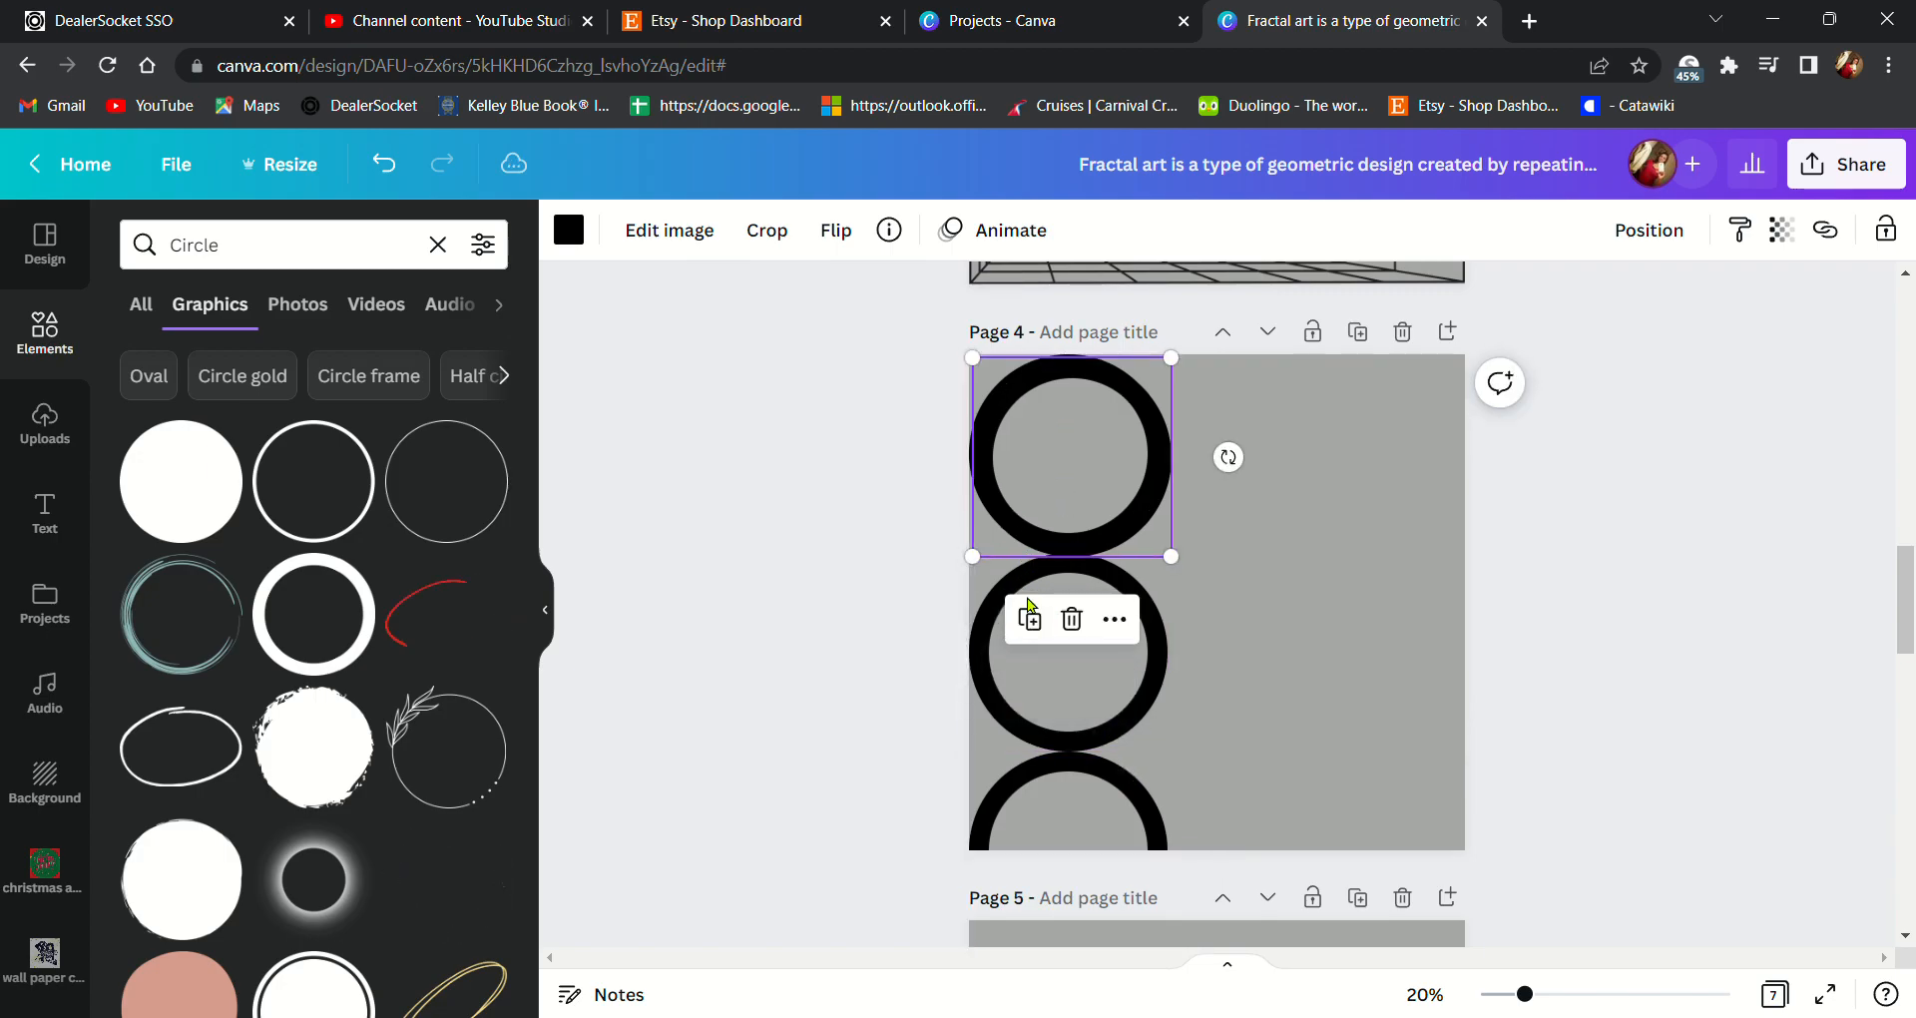
pyautogui.moveTo(1088, 527); pyautogui.dragTo(1274, 524)
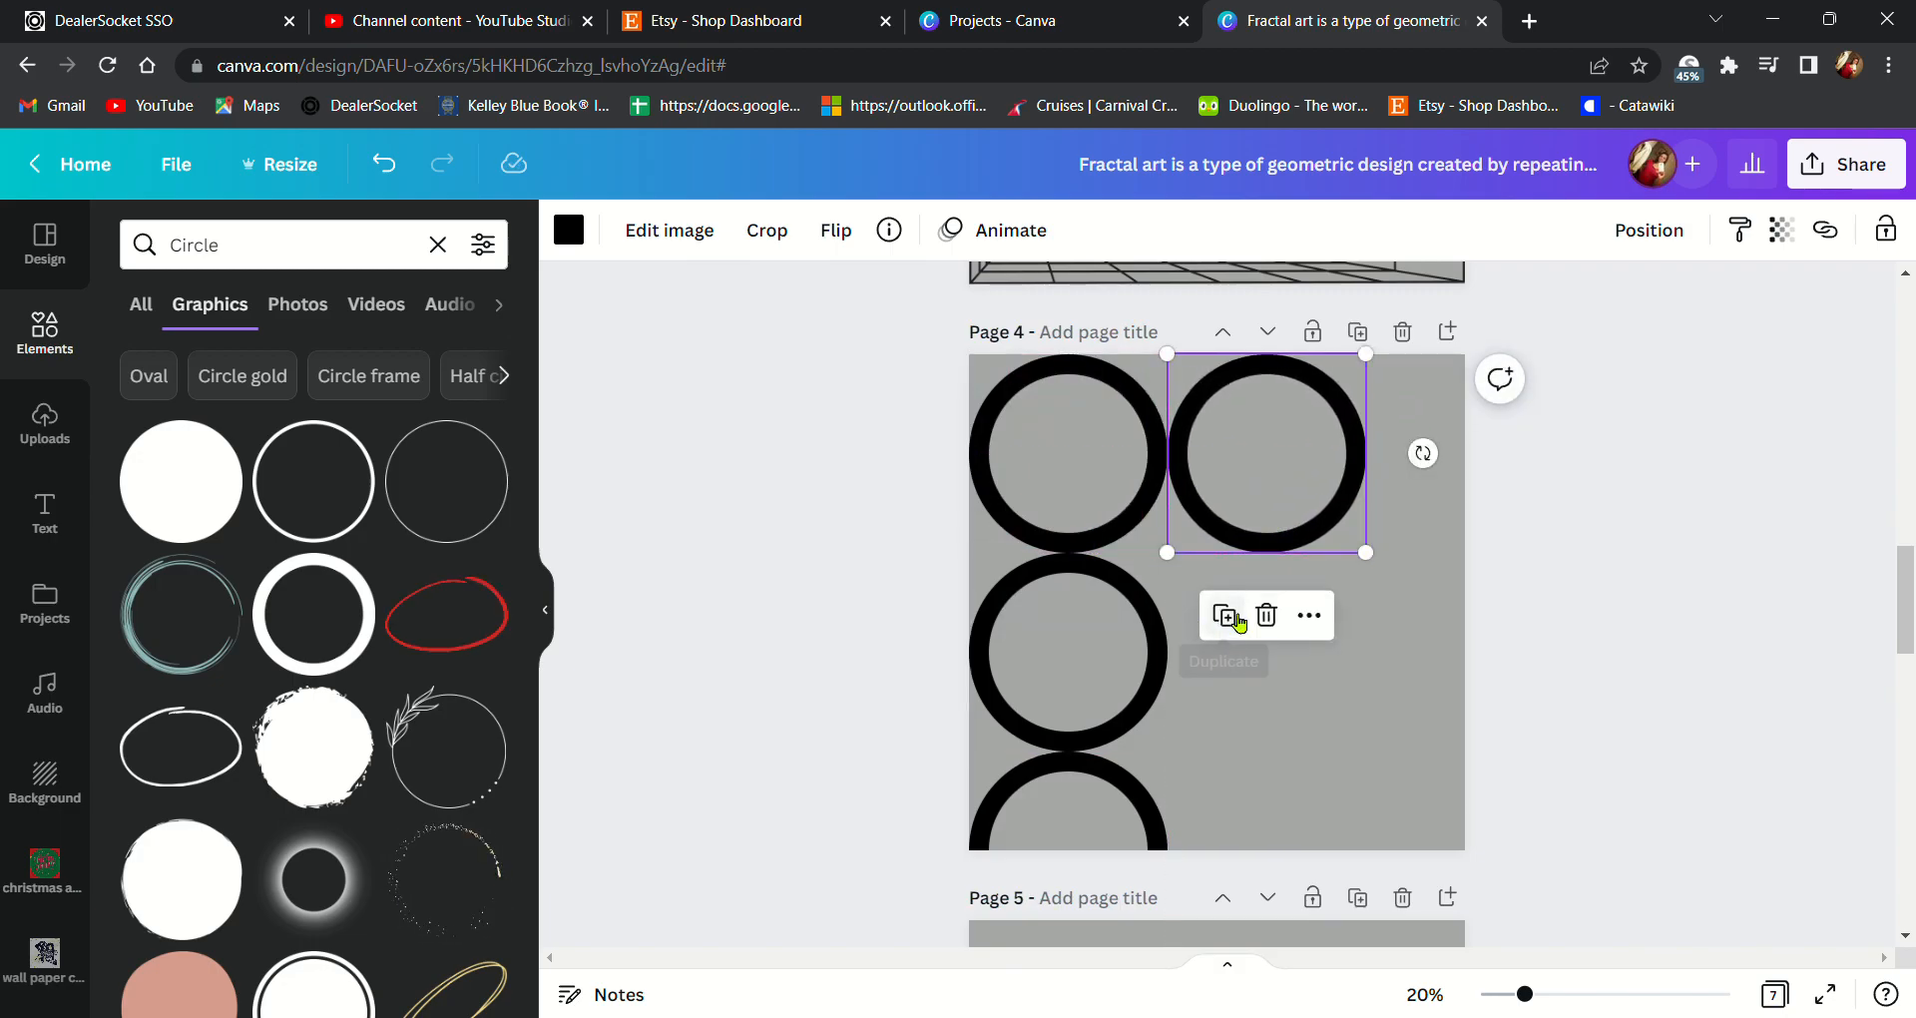
pyautogui.click(1224, 615)
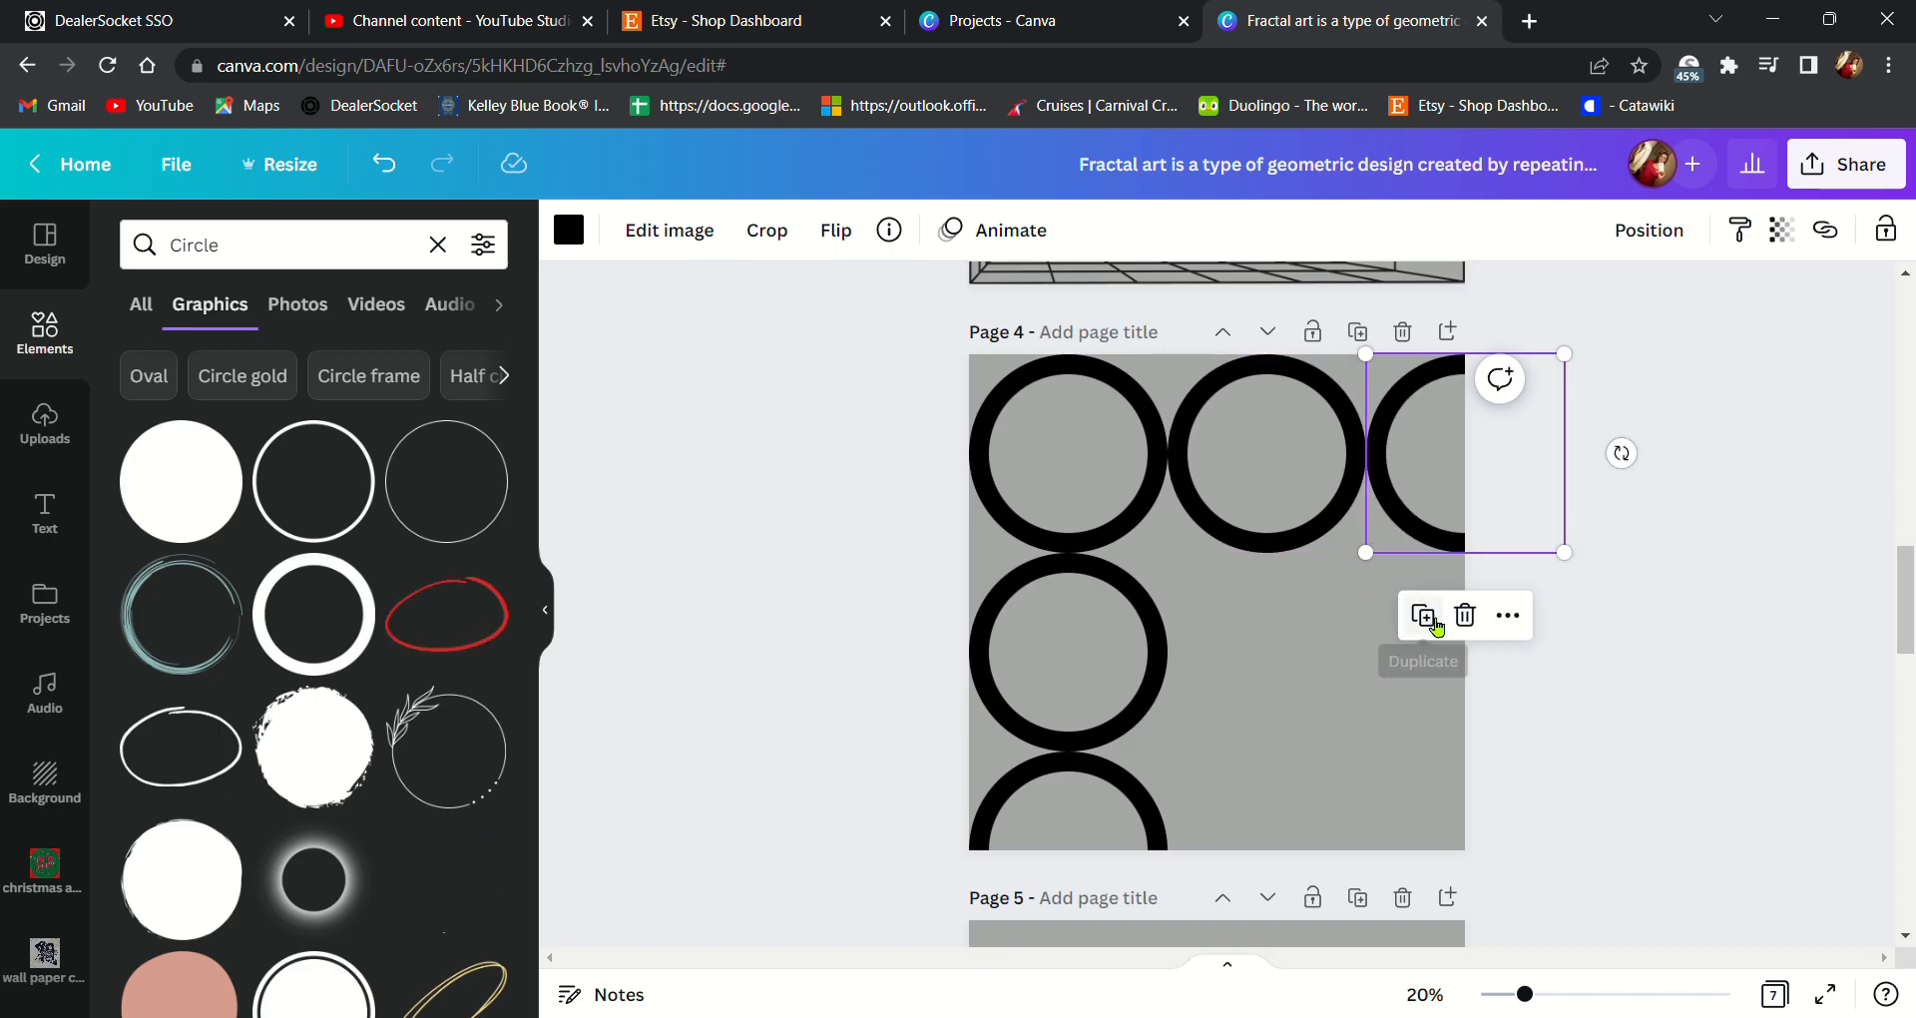
# - Place duplicate black rings in the second and third rows of the middle column, touching their neighbours
pyautogui.click(1427, 618)
pyautogui.moveTo(1434, 514); pyautogui.dragTo(1235, 712)
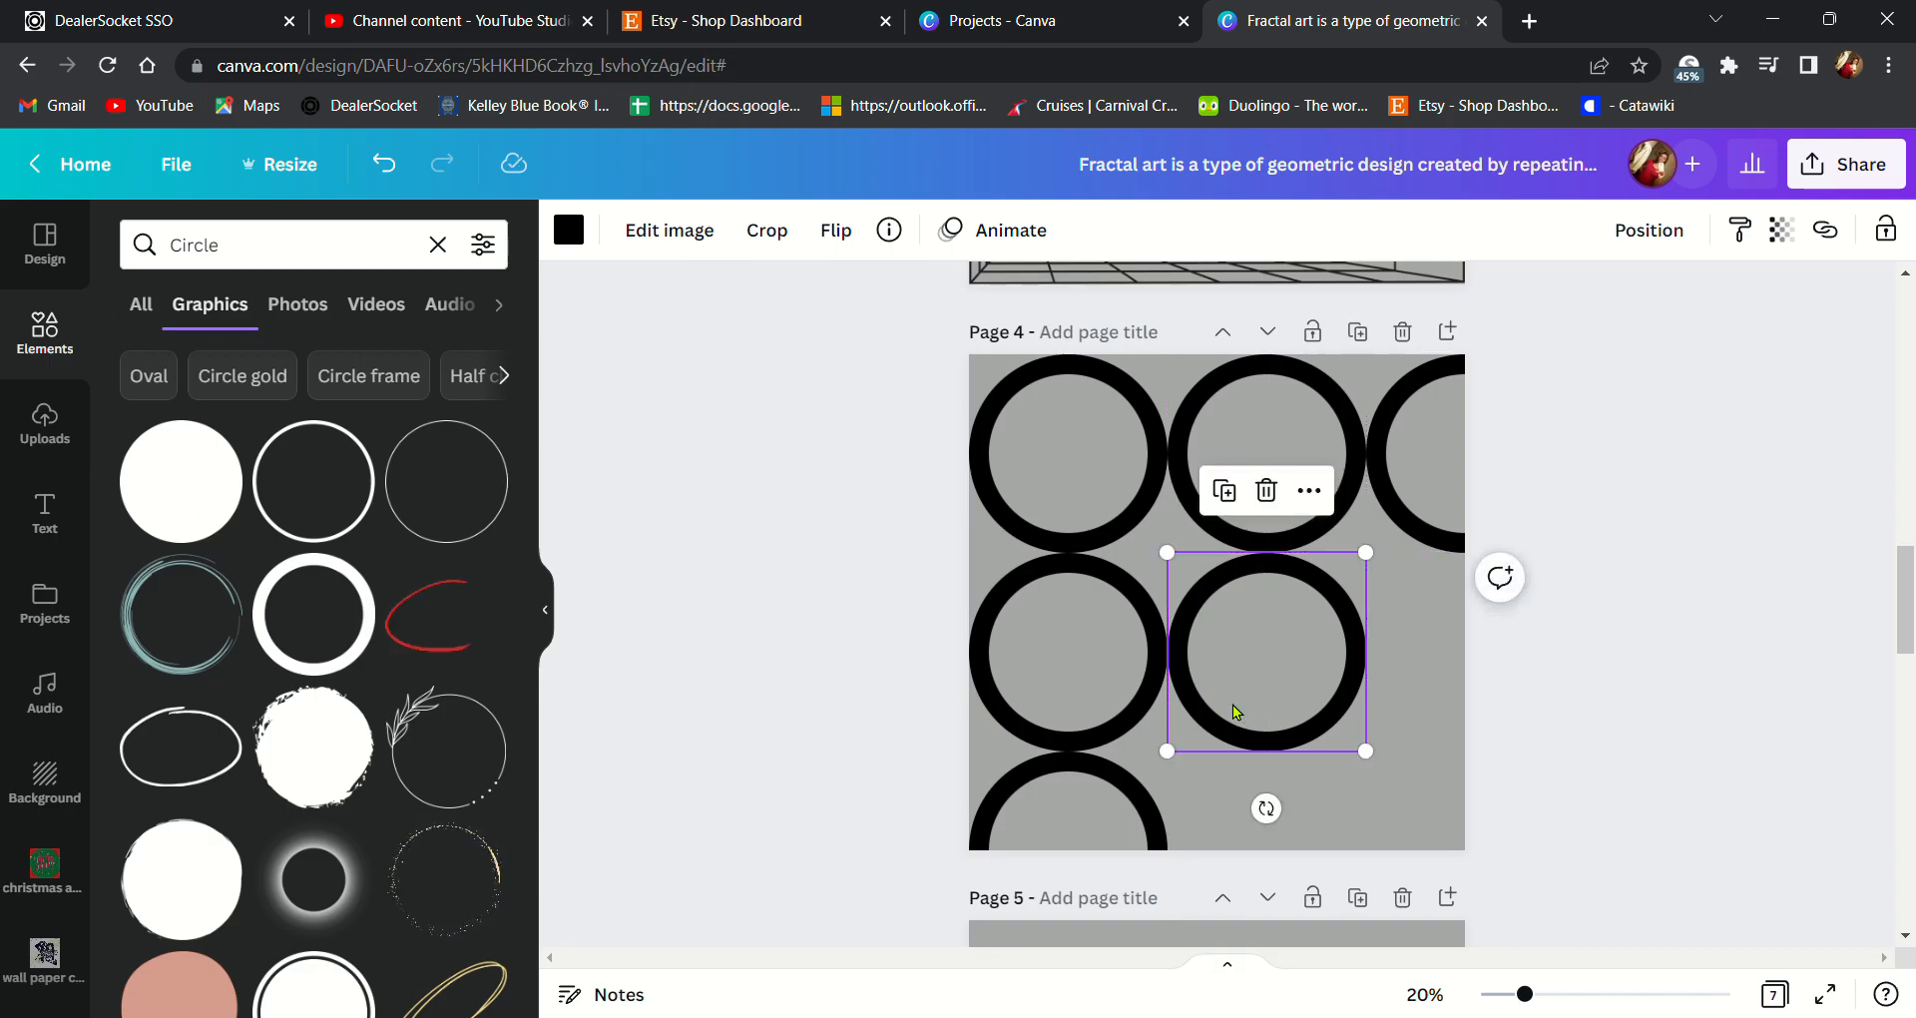
pyautogui.click(1218, 491)
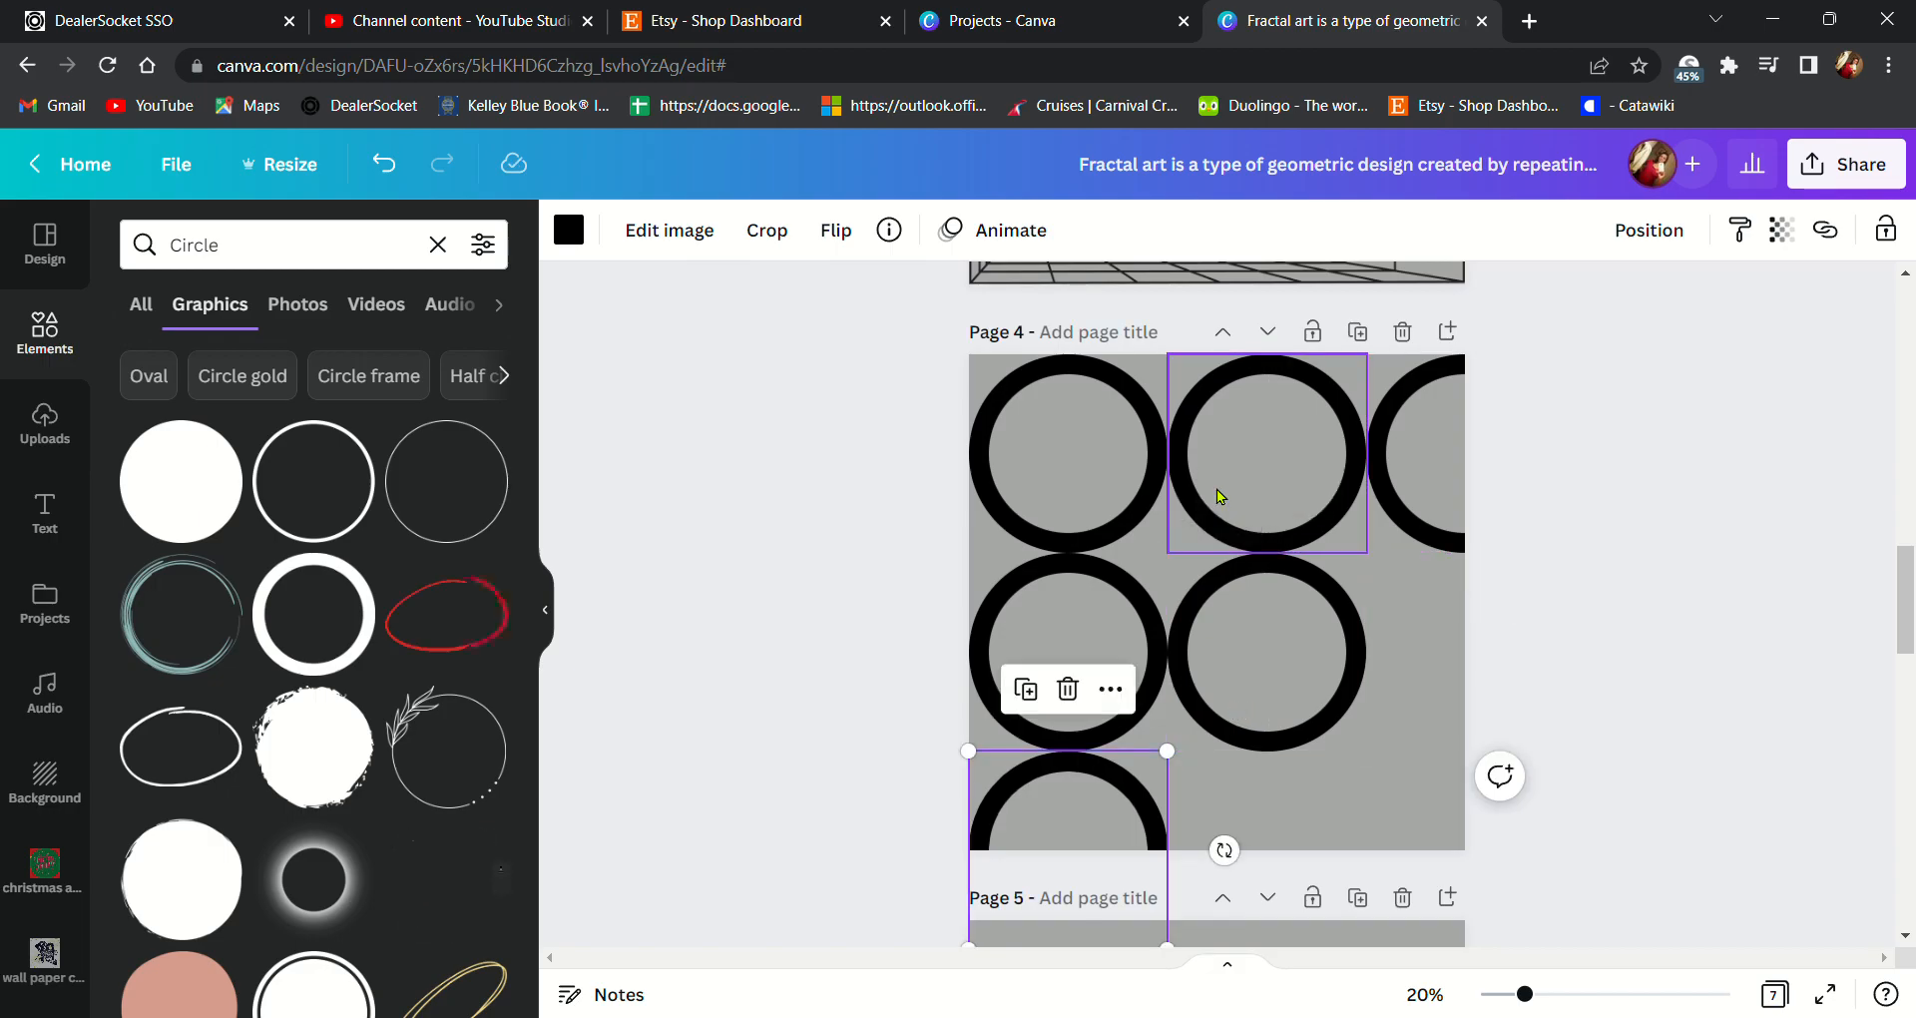
pyautogui.moveTo(1096, 843); pyautogui.dragTo(1303, 849)
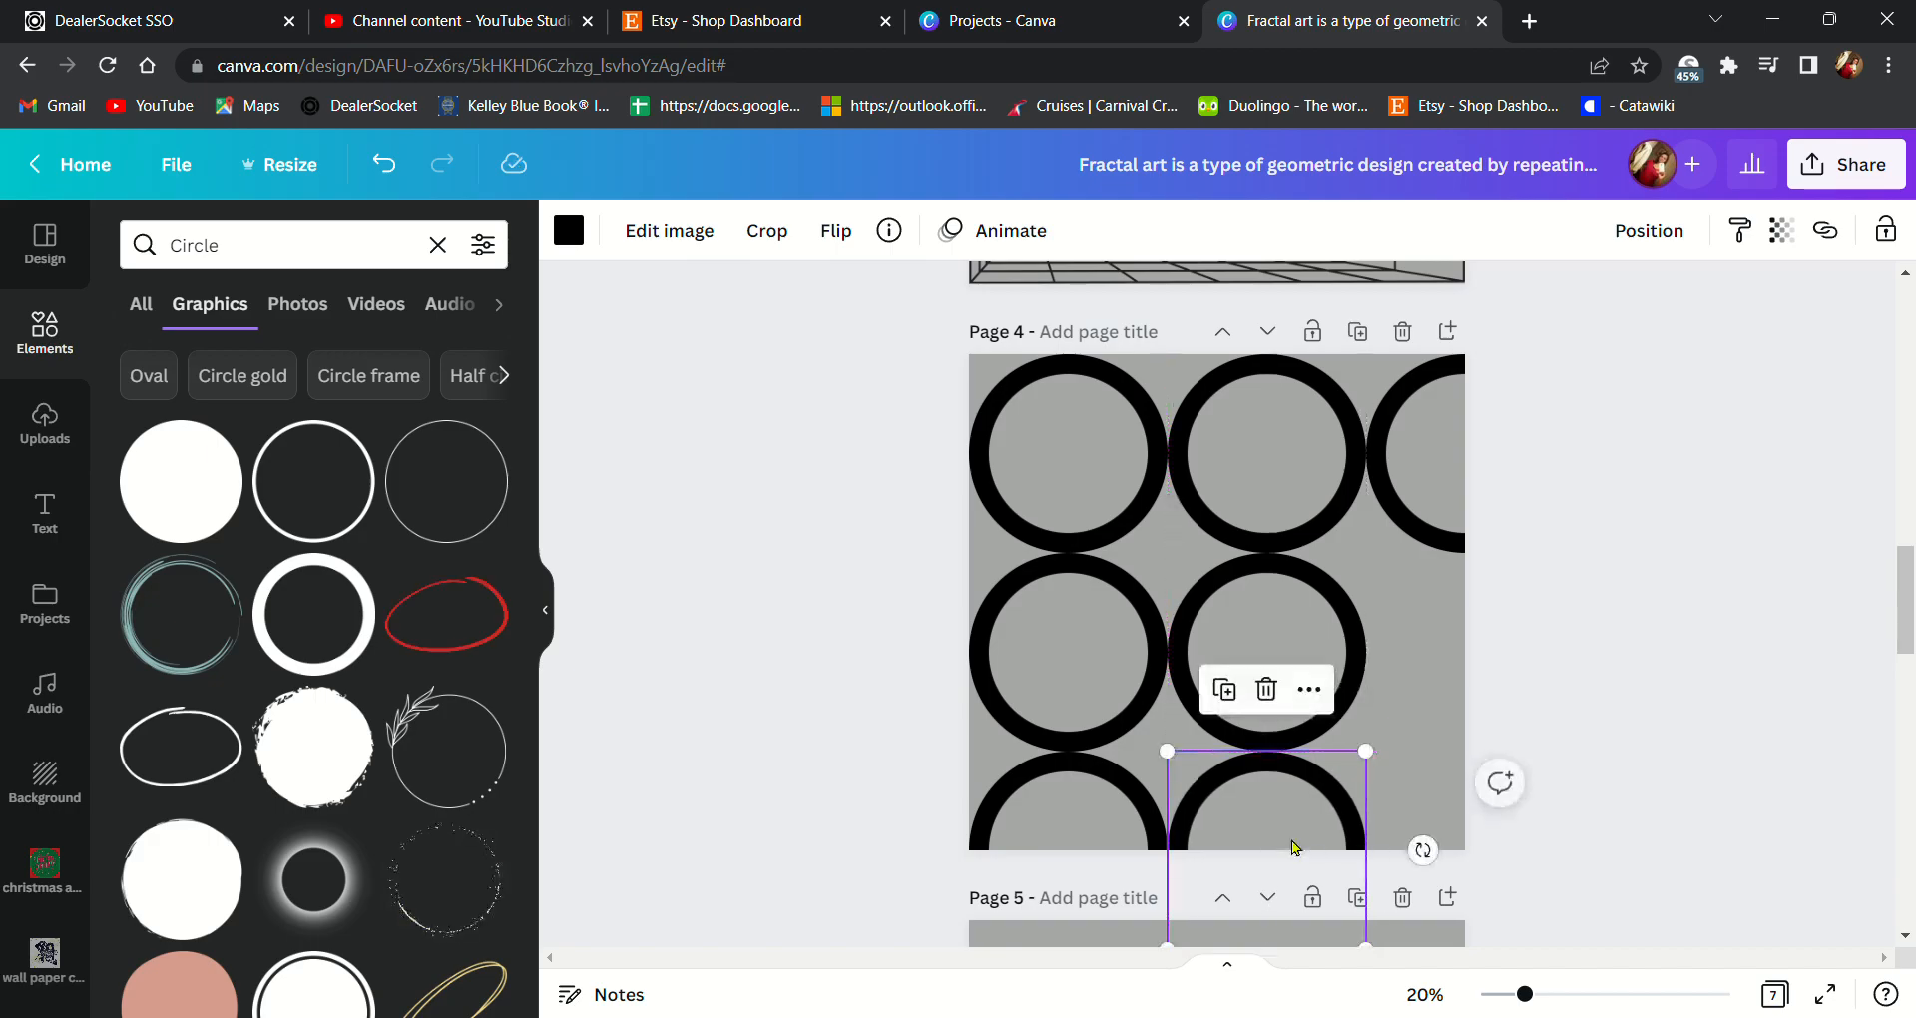
# - Place duplicate black rings in the second and third rows of the right column to complete the grid
pyautogui.click(1225, 689)
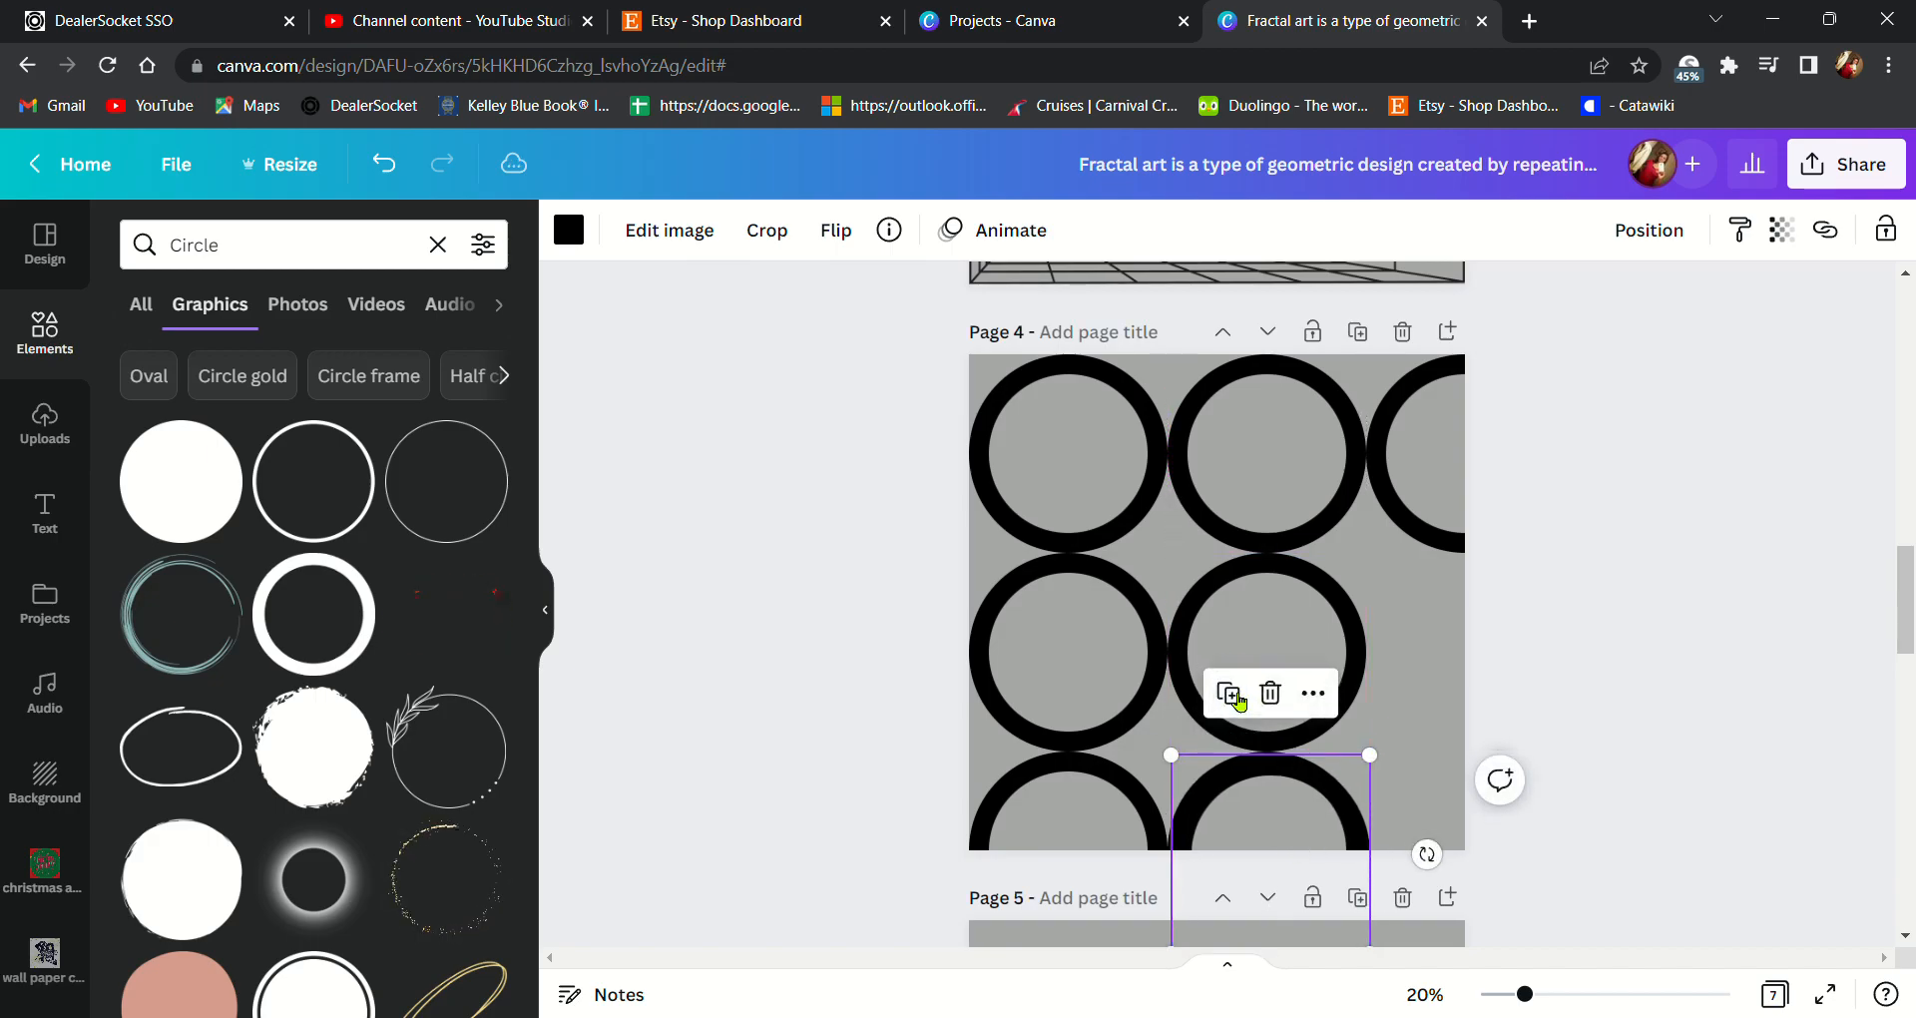
pyautogui.moveTo(1260, 856); pyautogui.dragTo(1457, 657)
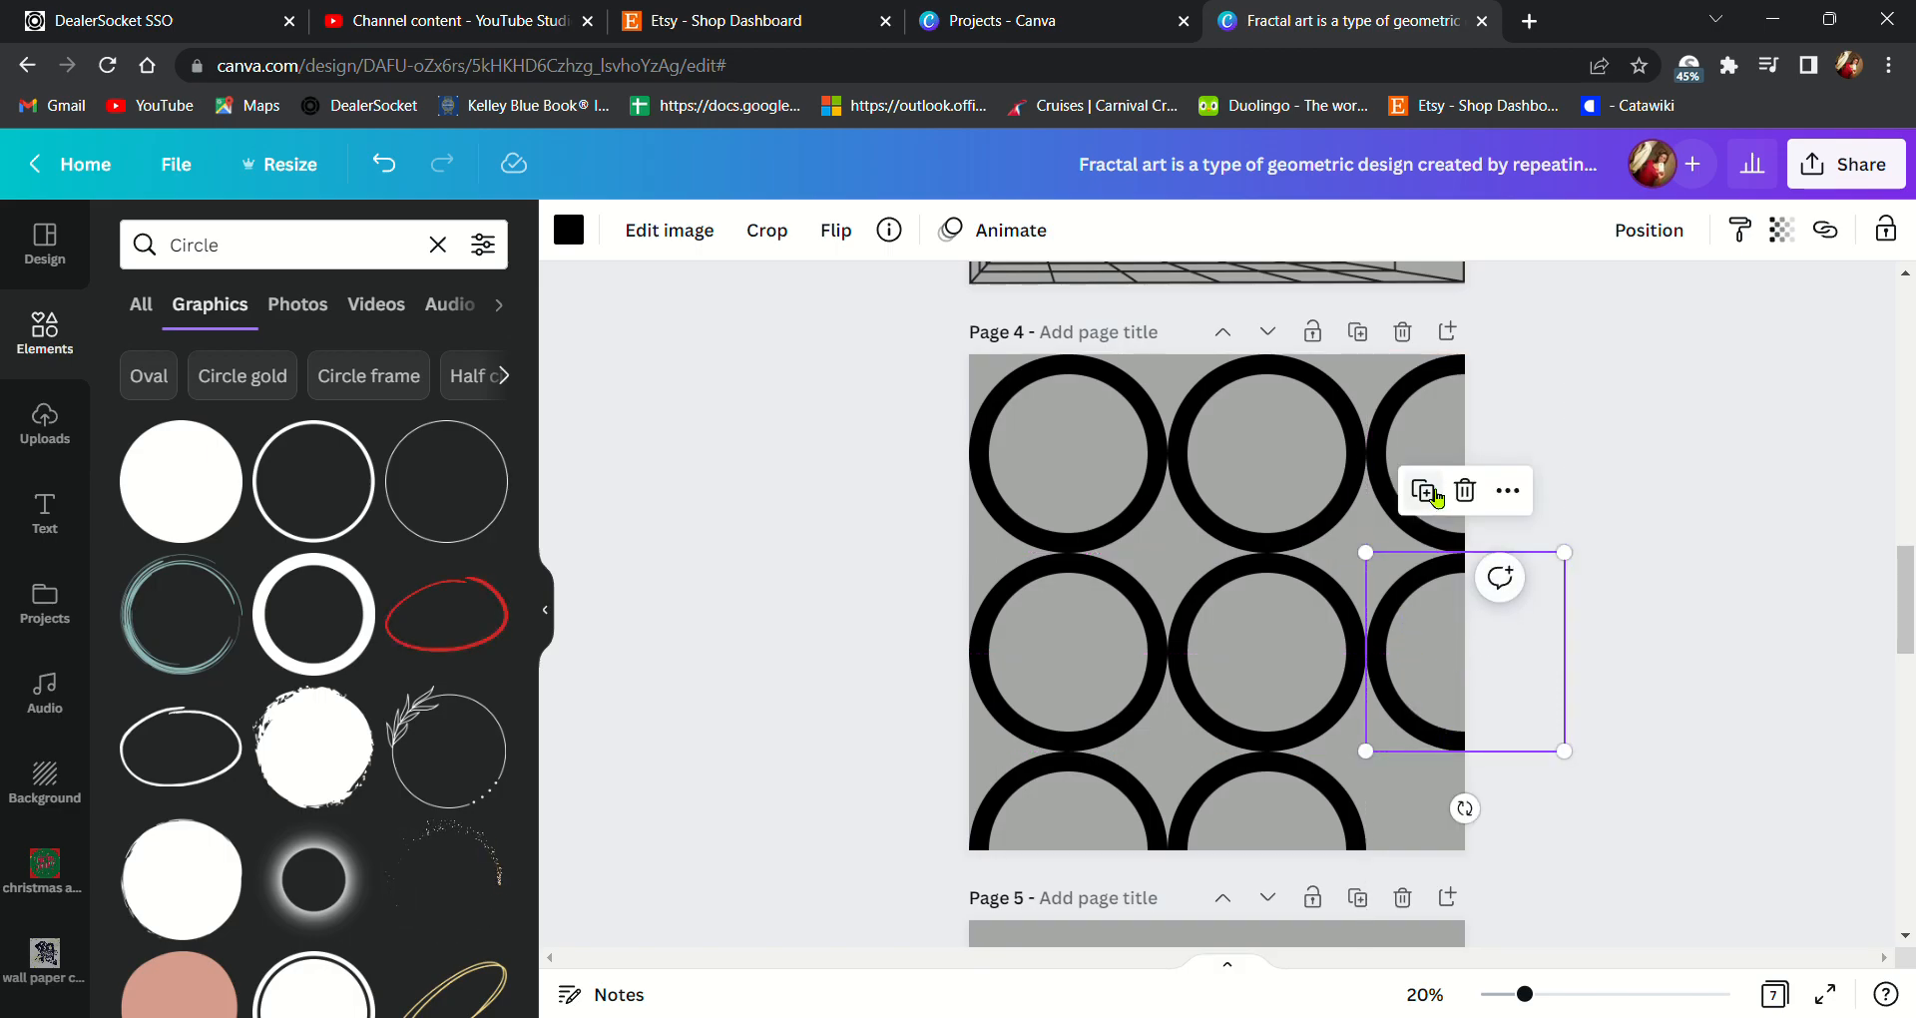
pyautogui.click(1434, 494)
pyautogui.moveTo(1424, 655); pyautogui.dragTo(1417, 857)
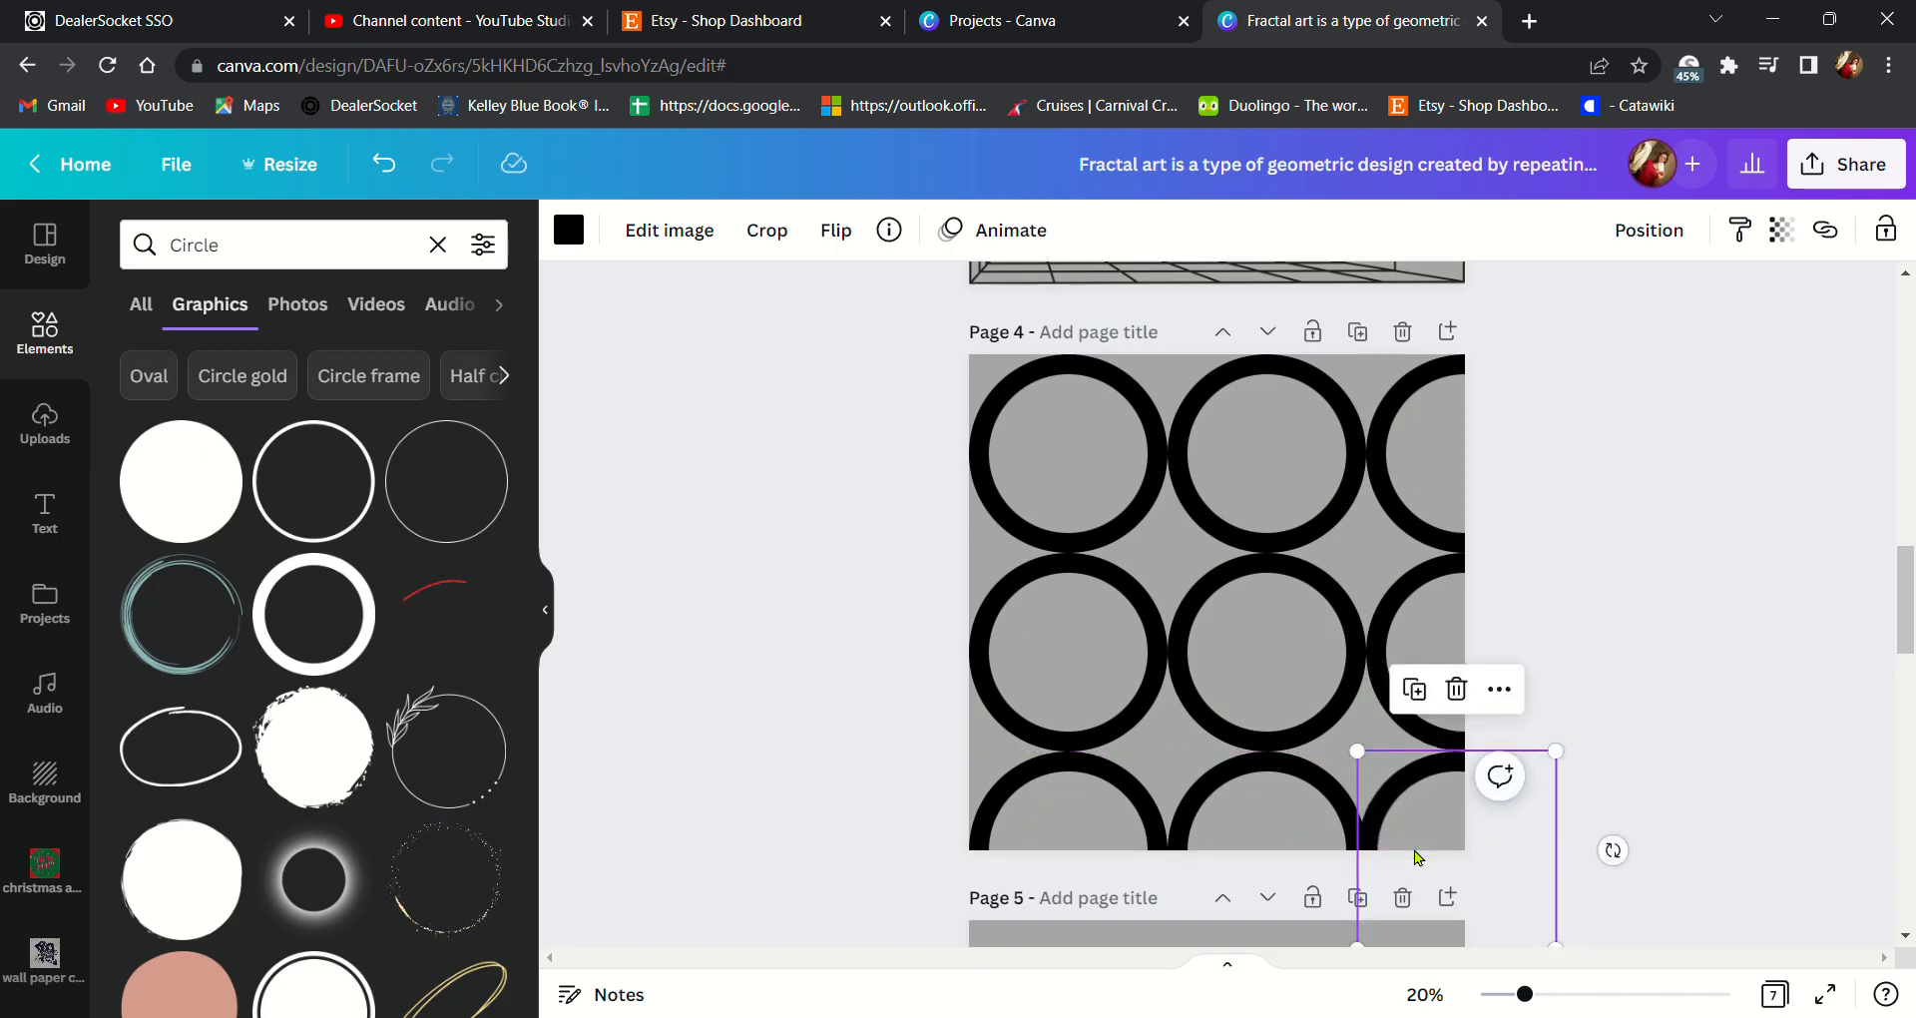
# - Centre a duplicate ring, shrunk to about half size, inside the upper-left black ring and colour it dark blue
pyautogui.click(1421, 694)
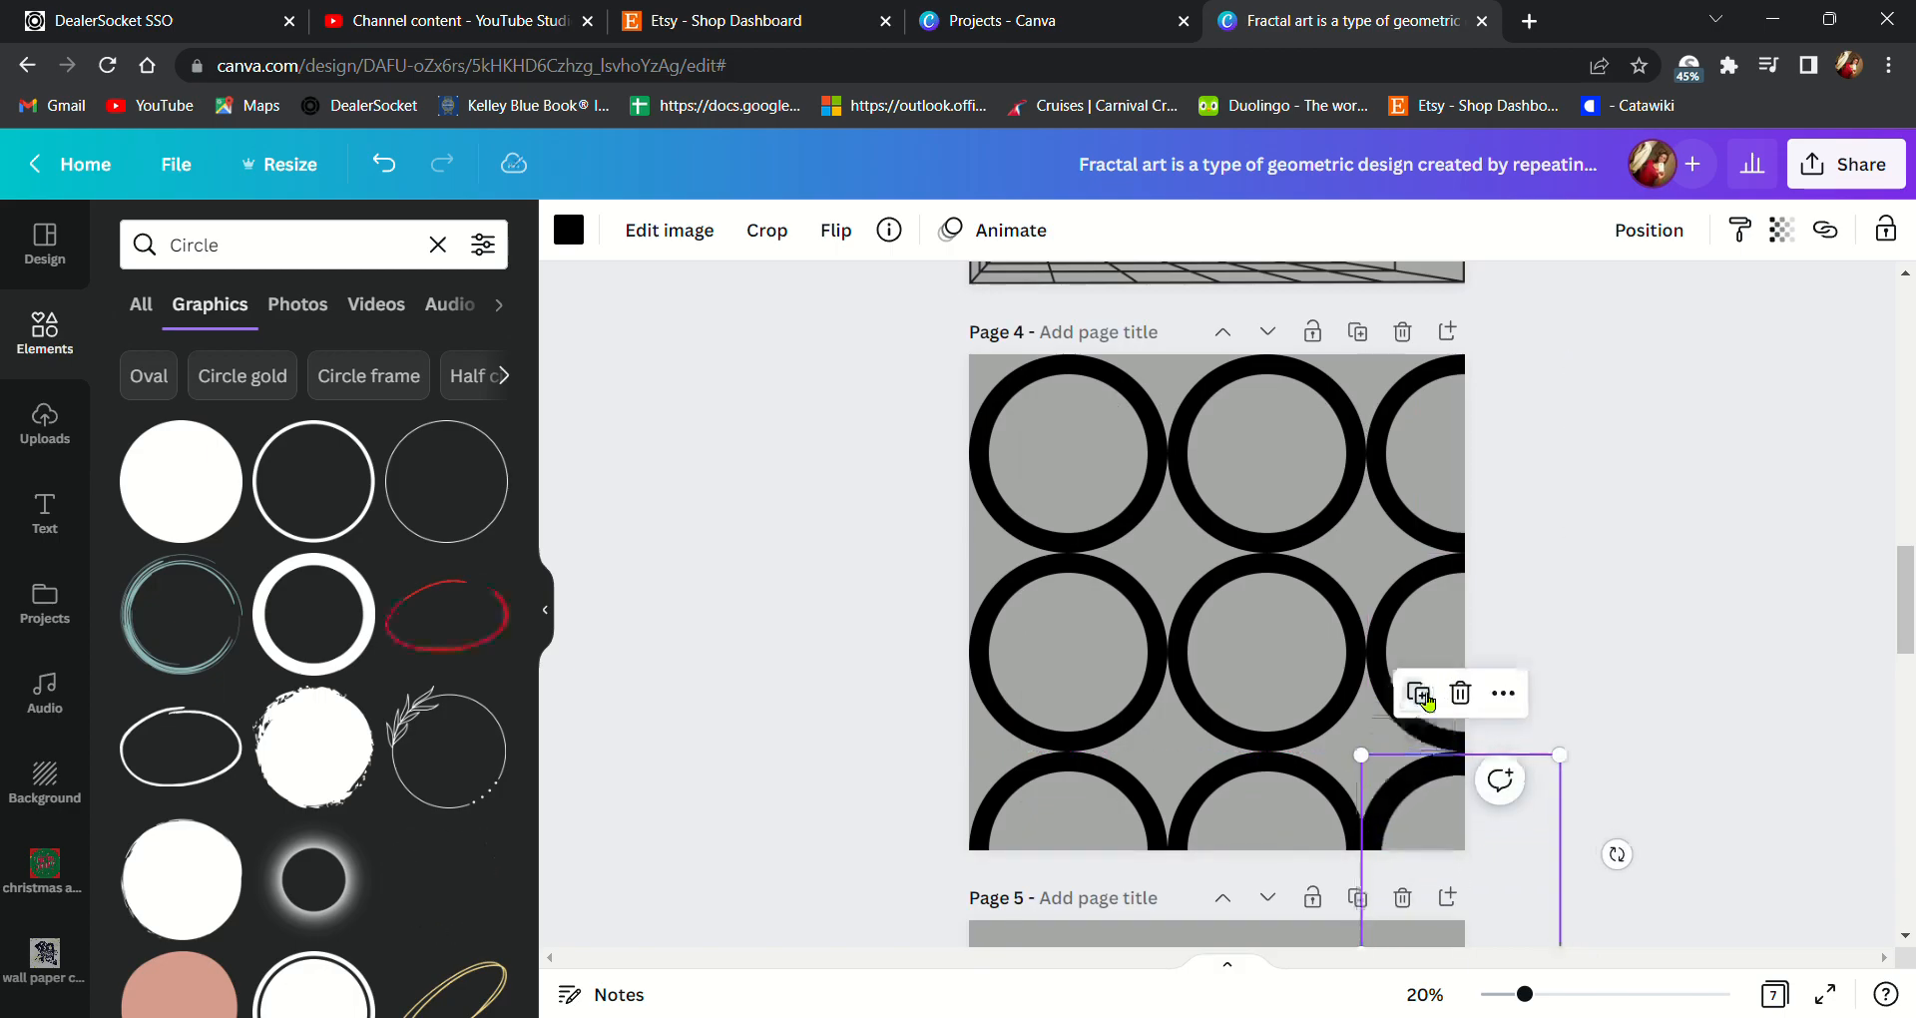
pyautogui.moveTo(1427, 807); pyautogui.dragTo(1098, 481)
pyautogui.moveTo(1232, 429); pyautogui.dragTo(1156, 545)
pyautogui.moveTo(1098, 599); pyautogui.dragTo(1074, 483)
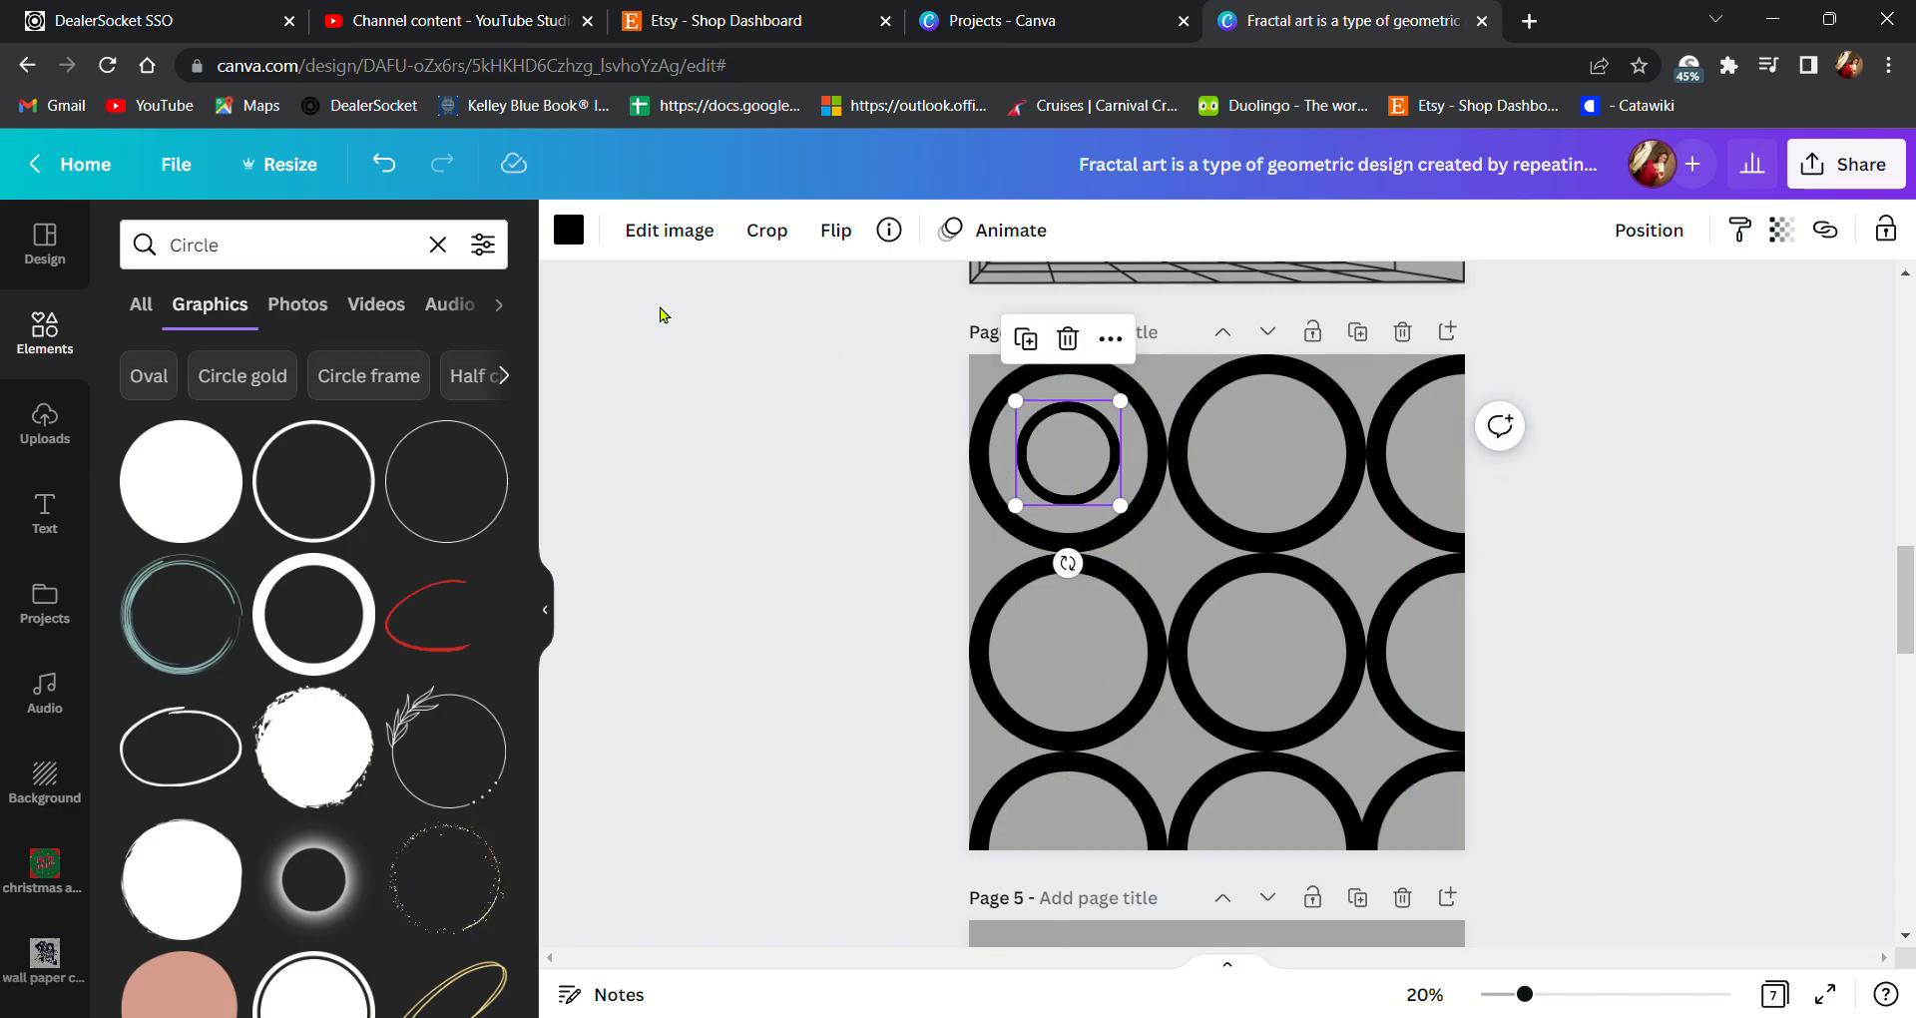
pyautogui.click(569, 230)
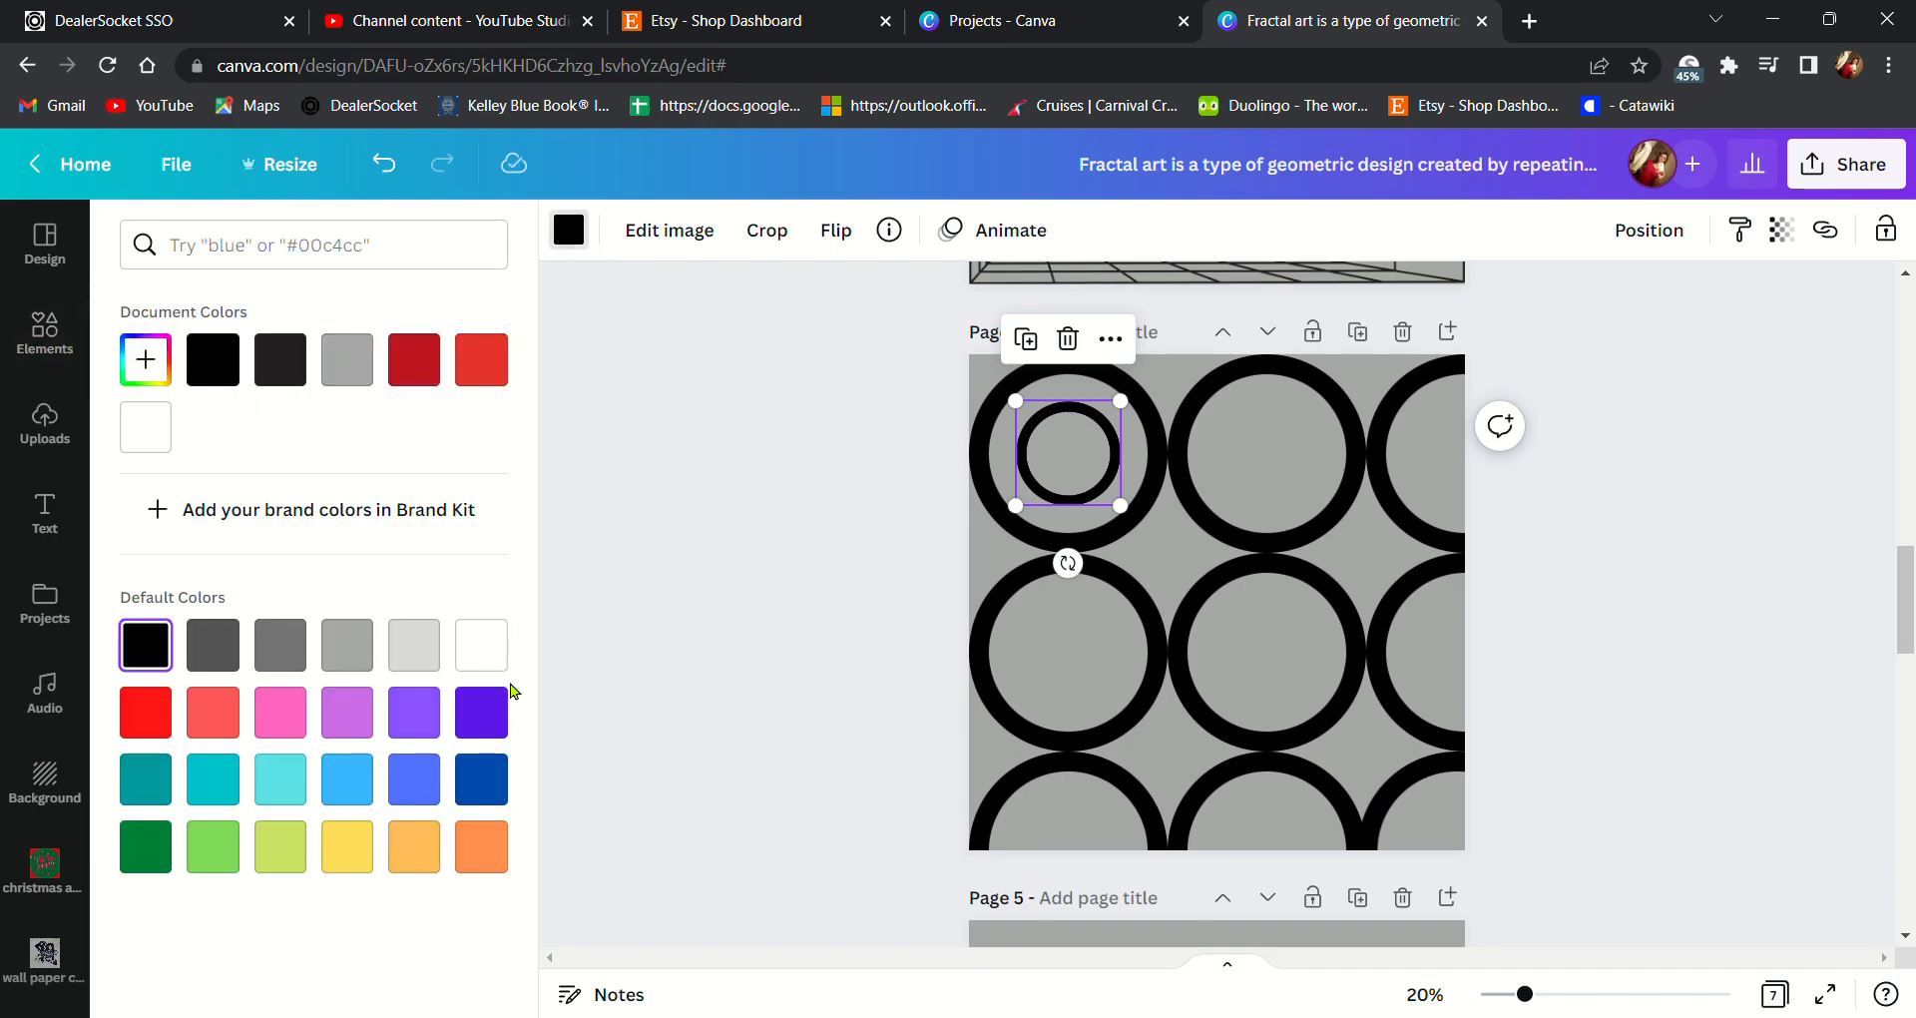
pyautogui.click(496, 795)
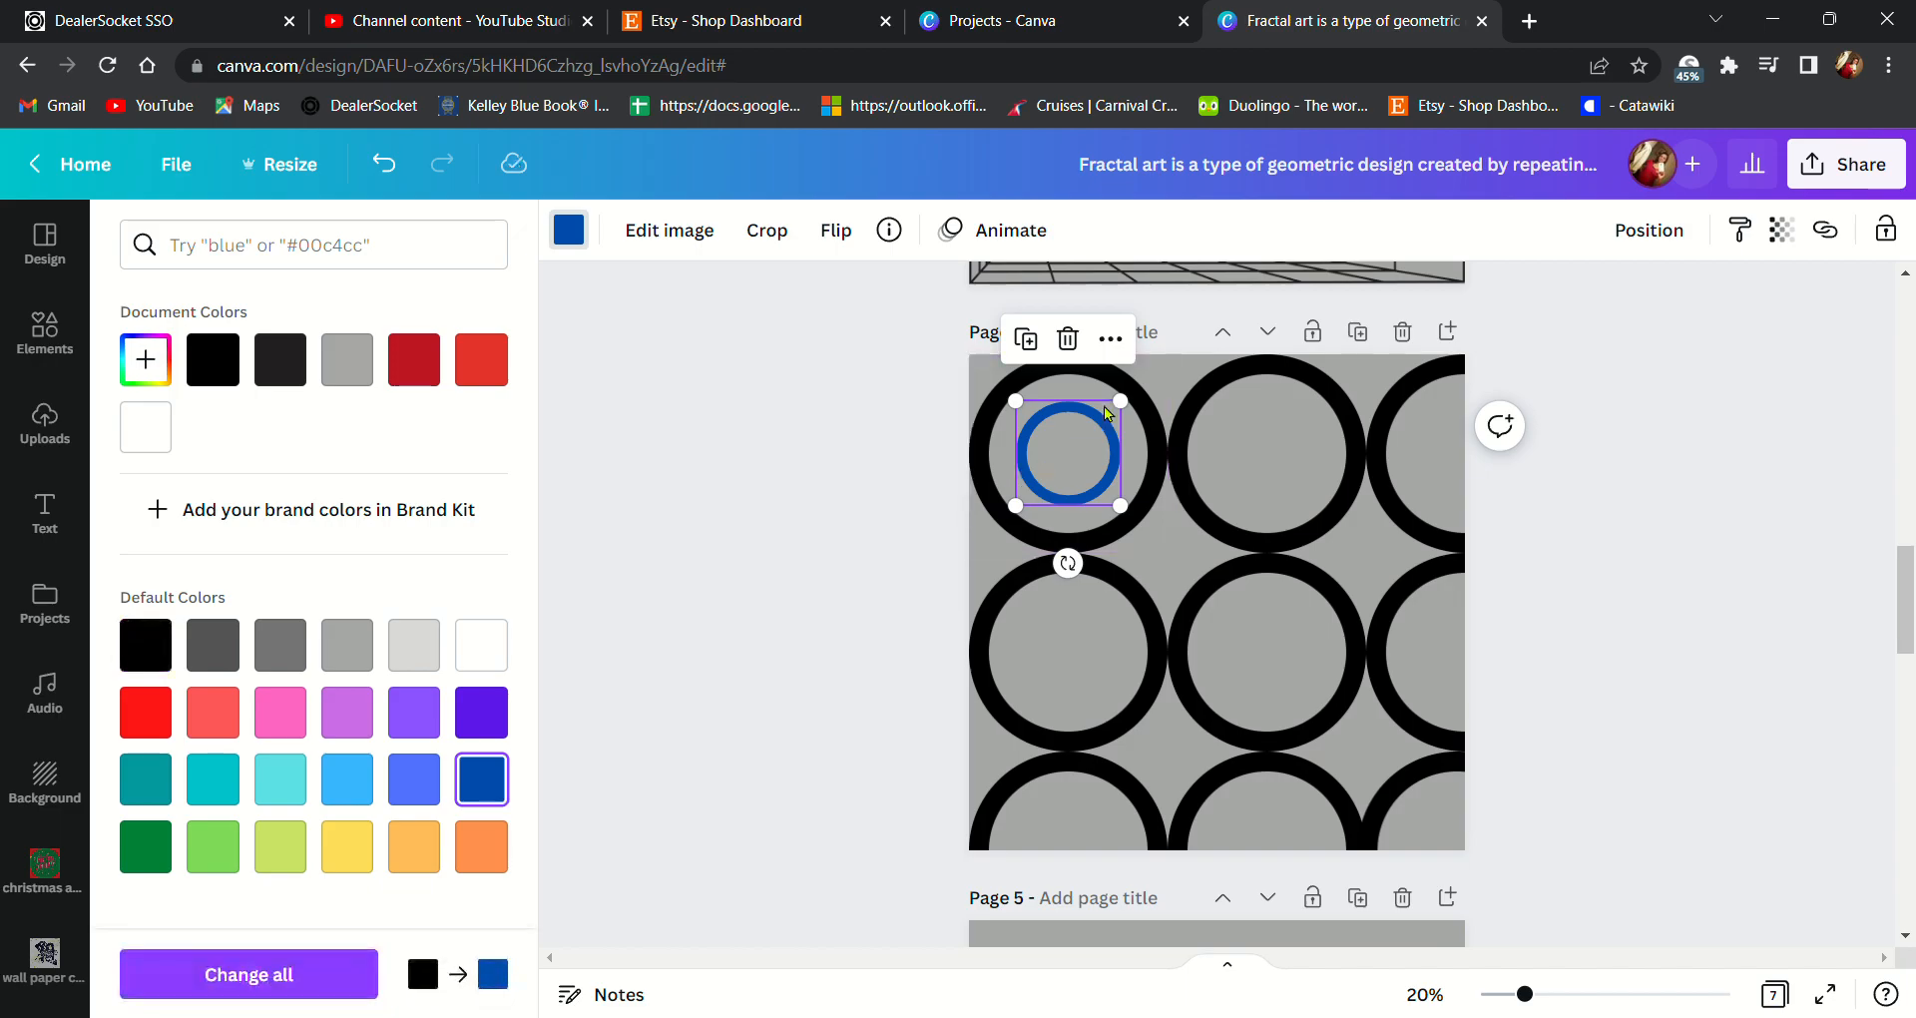
# - Duplicate the small blue ring into the centres of the other two black rings in the top row
pyautogui.click(1038, 346)
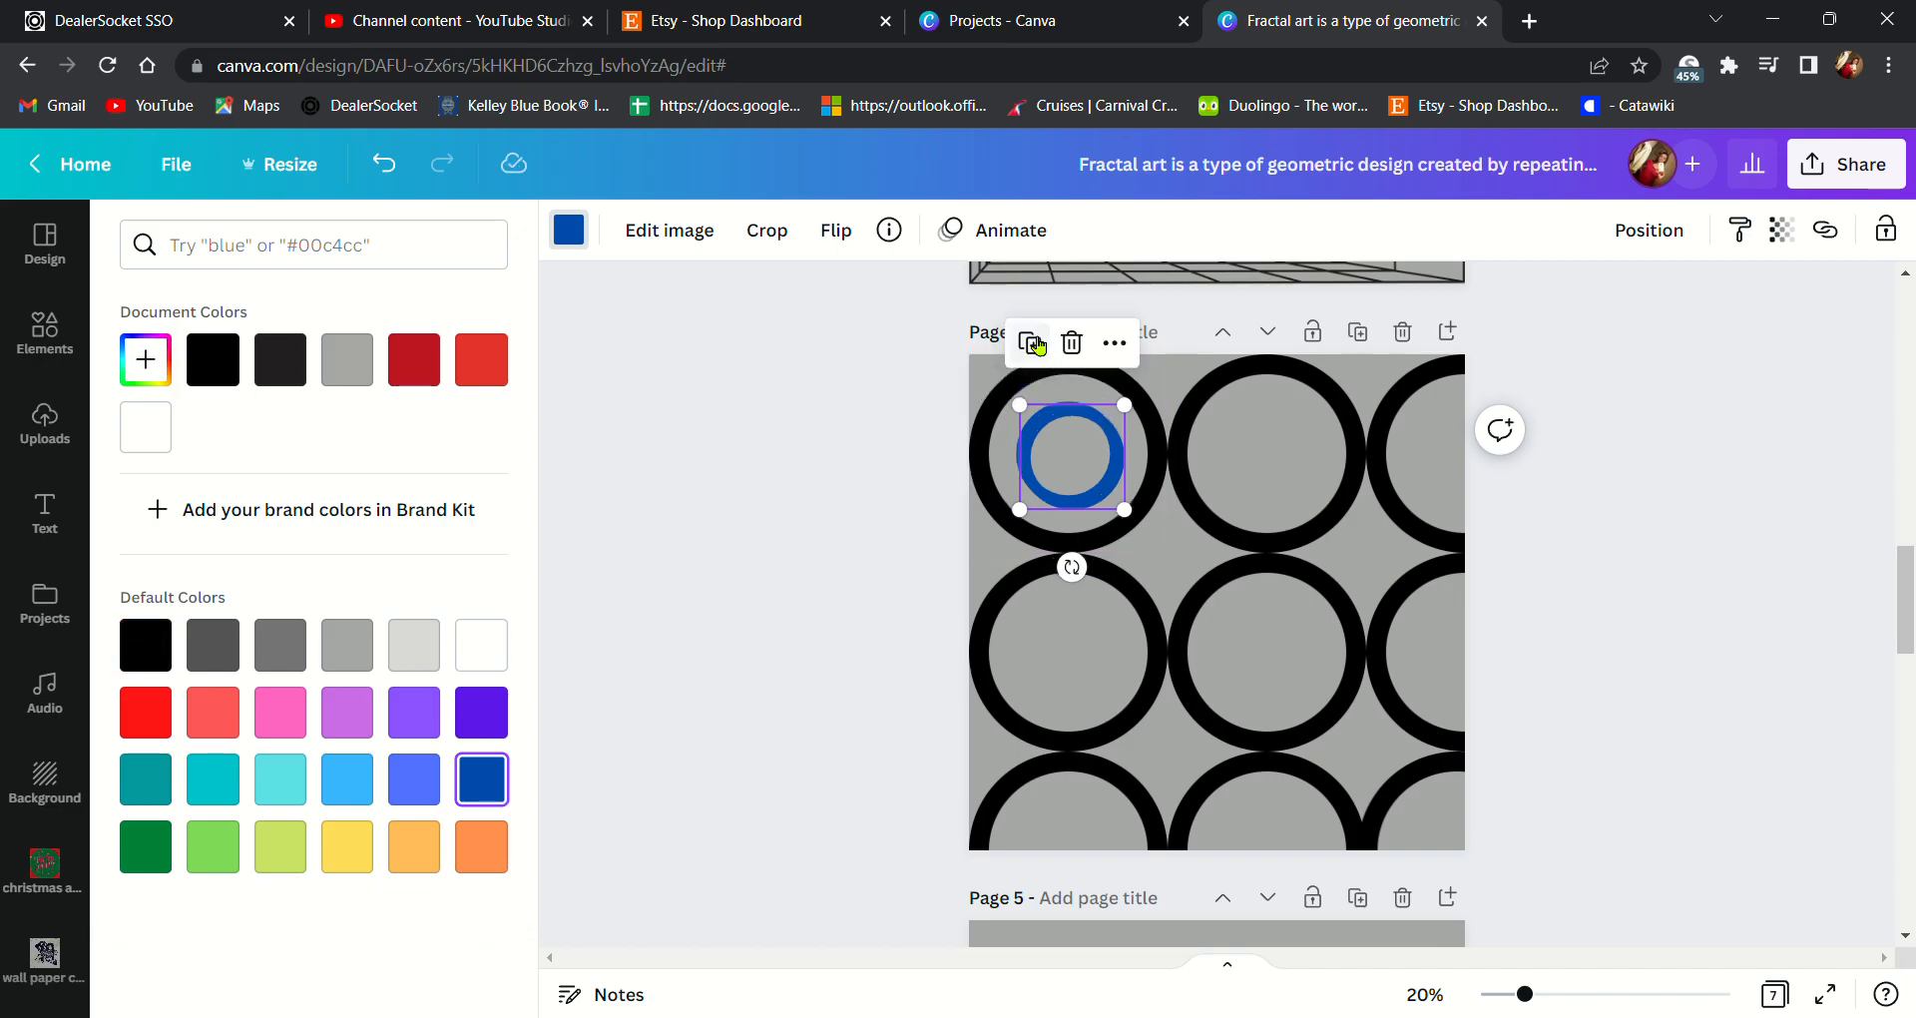
pyautogui.moveTo(1084, 446); pyautogui.dragTo(1273, 454)
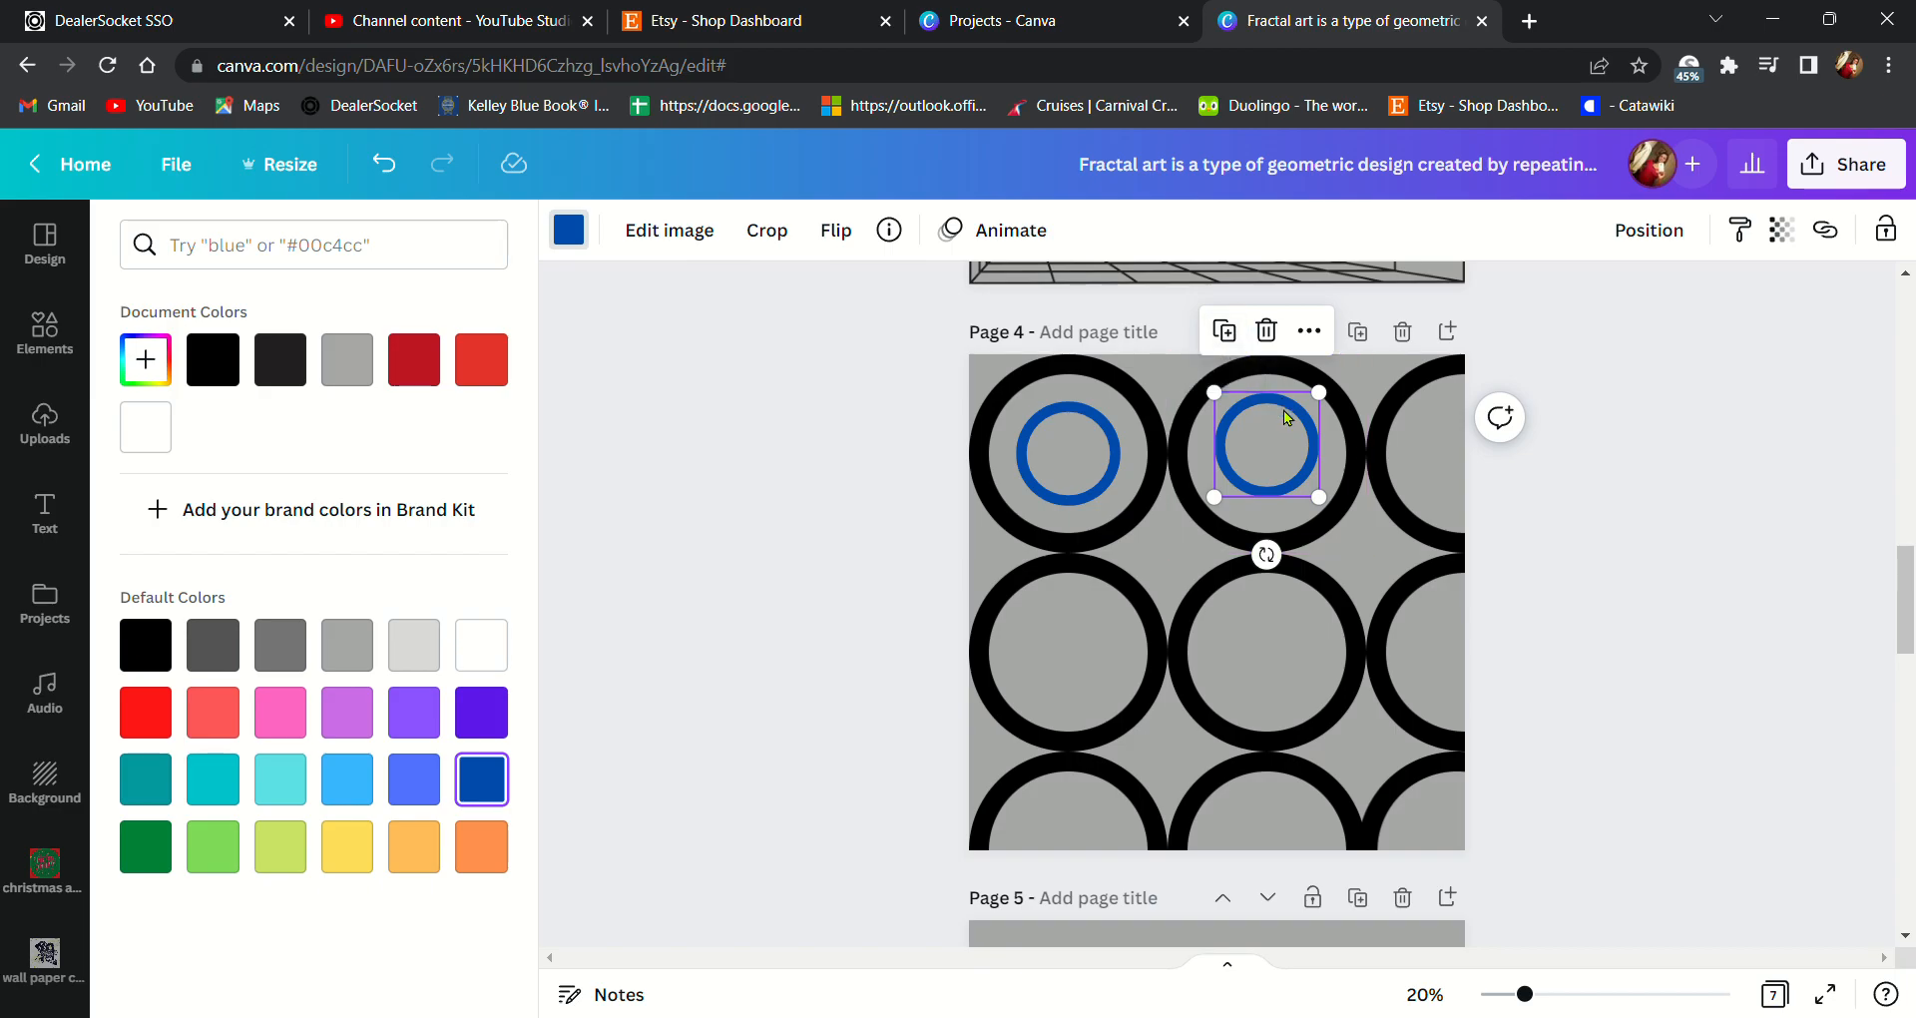
pyautogui.moveTo(1286, 445); pyautogui.dragTo(1294, 461)
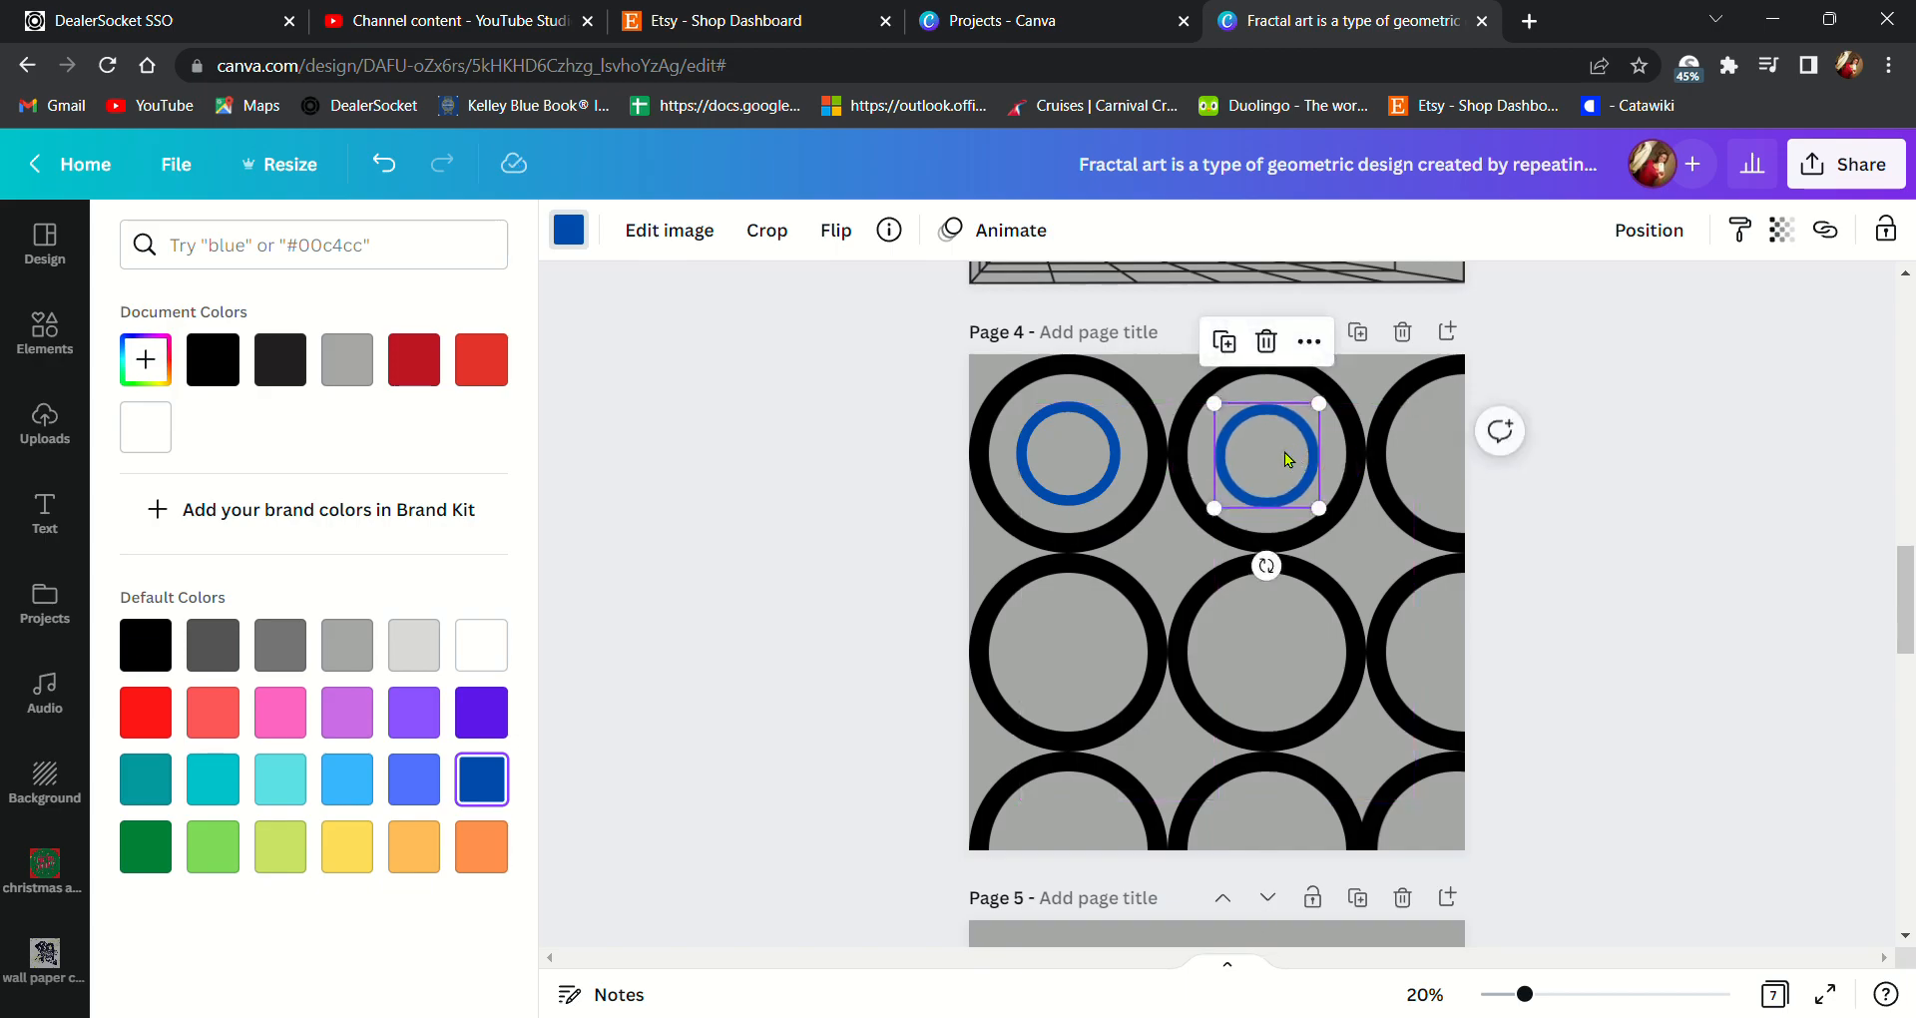
pyautogui.click(1224, 341)
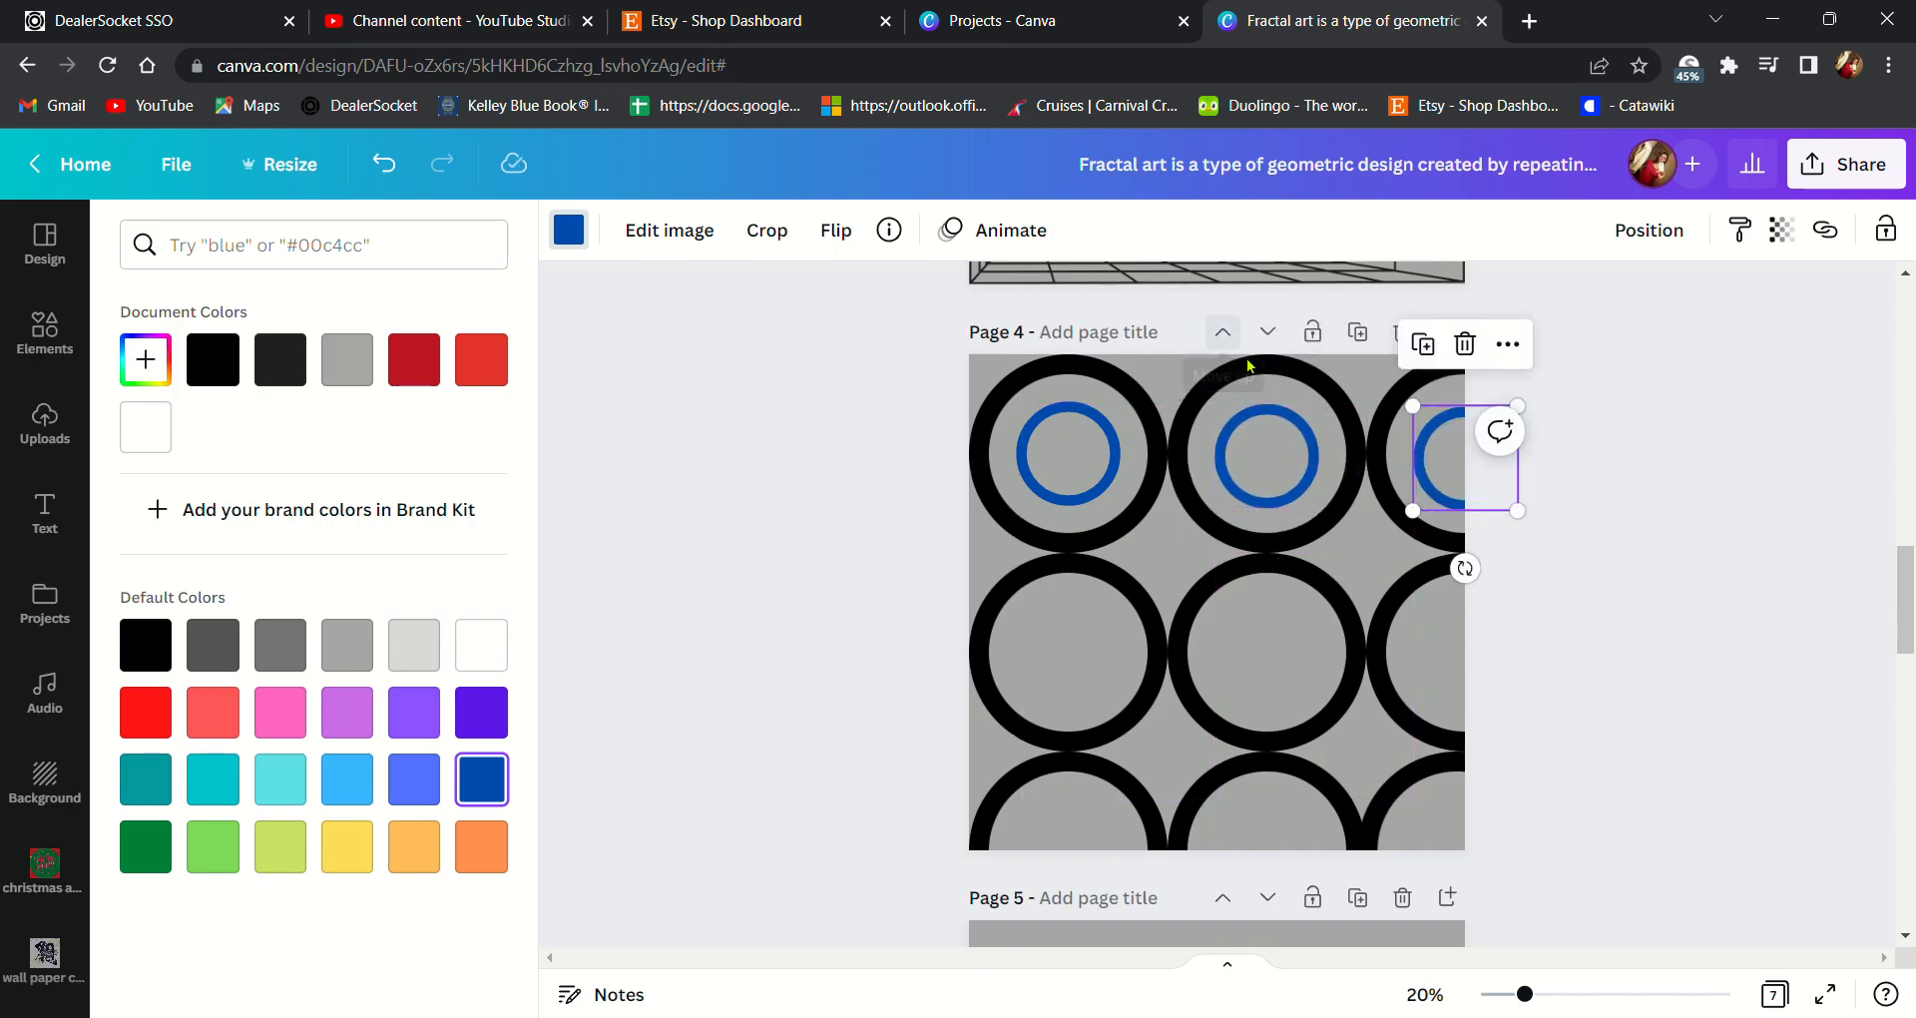
# - Place duplicate blue rings in the centres of all three black rings in the middle row
pyautogui.click(1429, 349)
pyautogui.moveTo(1442, 455); pyautogui.dragTo(1043, 677)
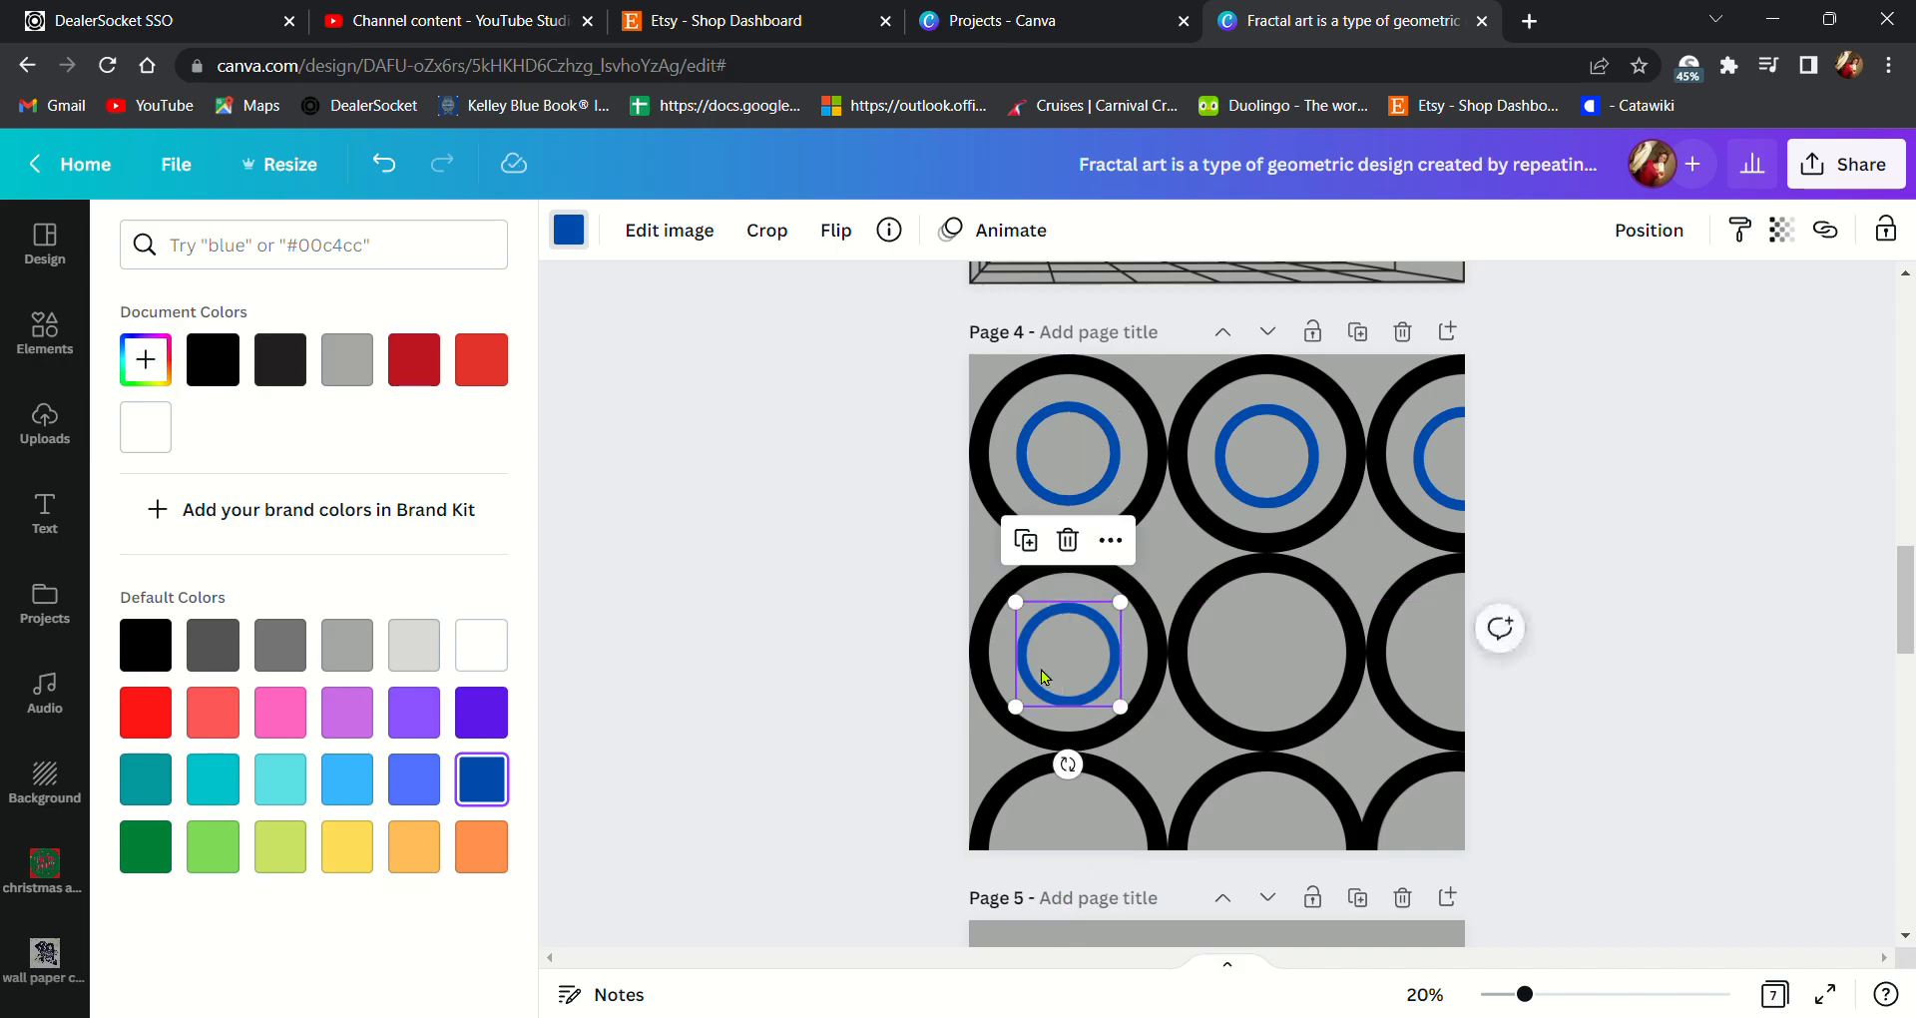
pyautogui.click(1032, 541)
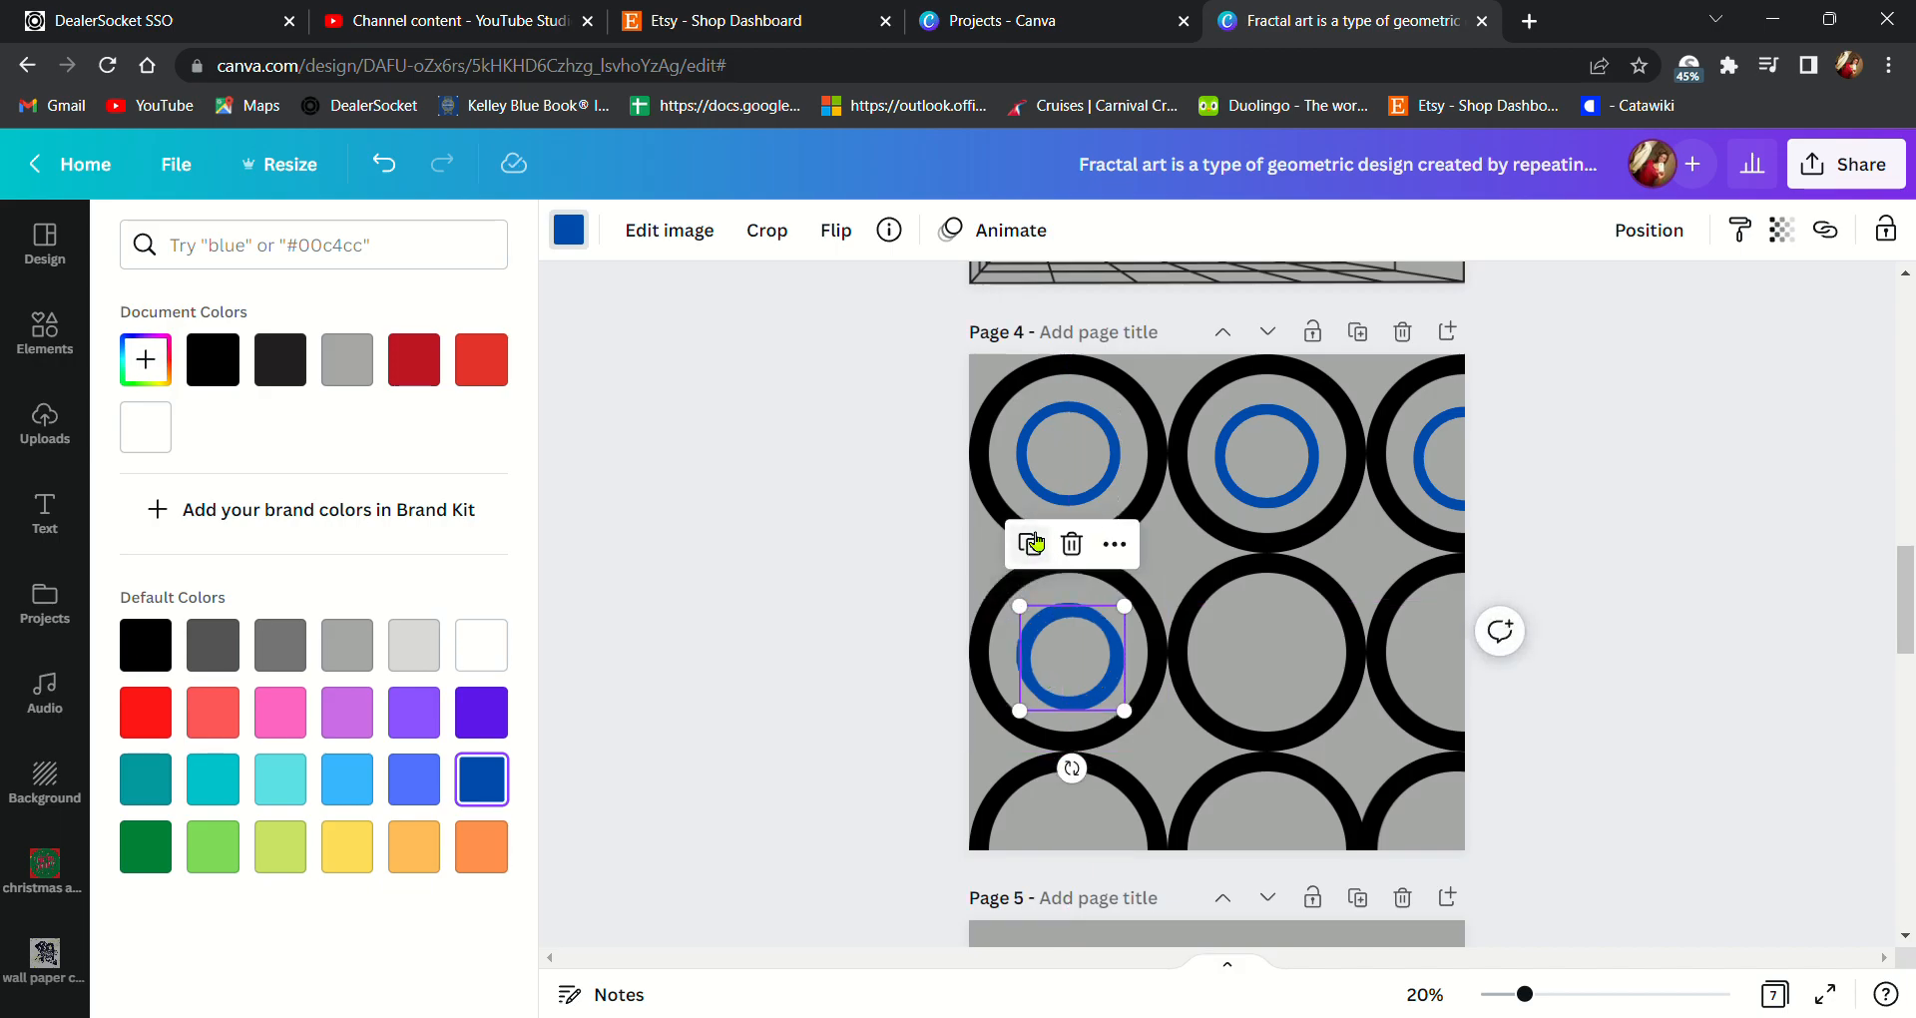
pyautogui.moveTo(1082, 666); pyautogui.dragTo(1282, 664)
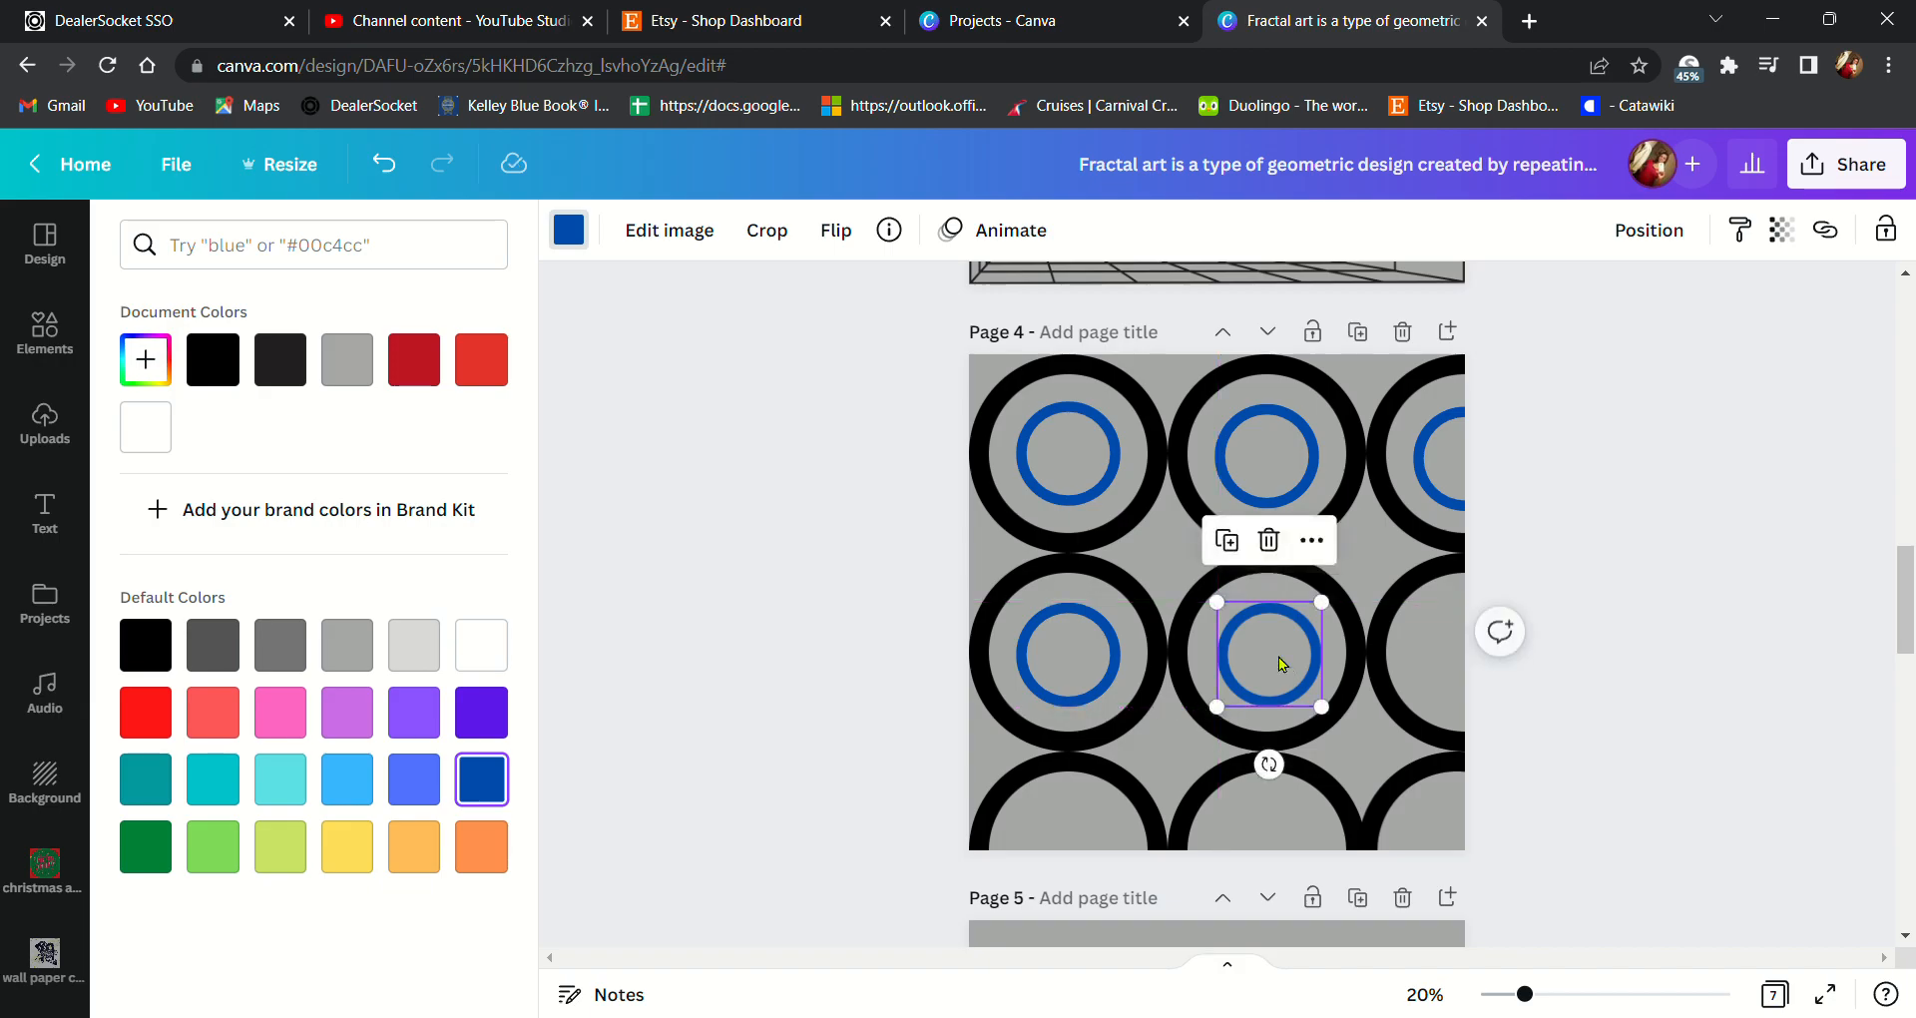
pyautogui.click(1230, 552)
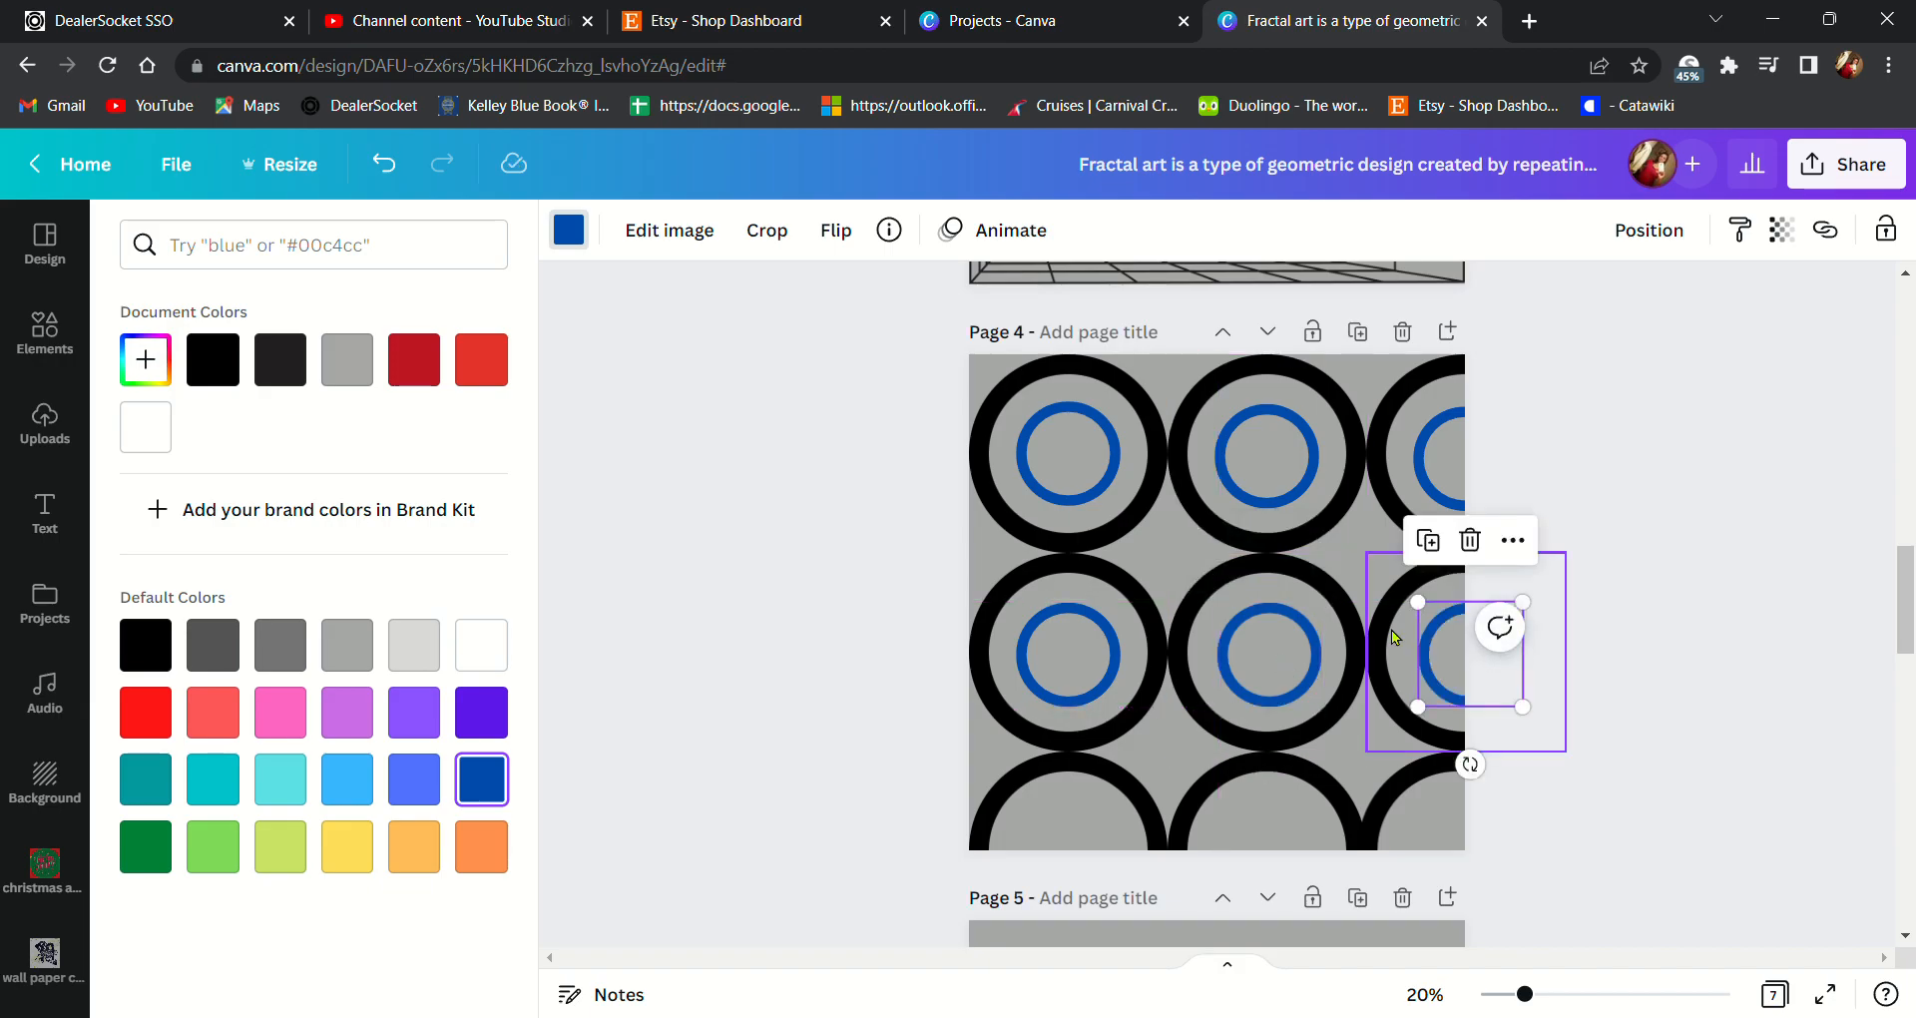
# - Place duplicate blue rings inside all three partly cropped black rings in the bottom row
pyautogui.click(1441, 547)
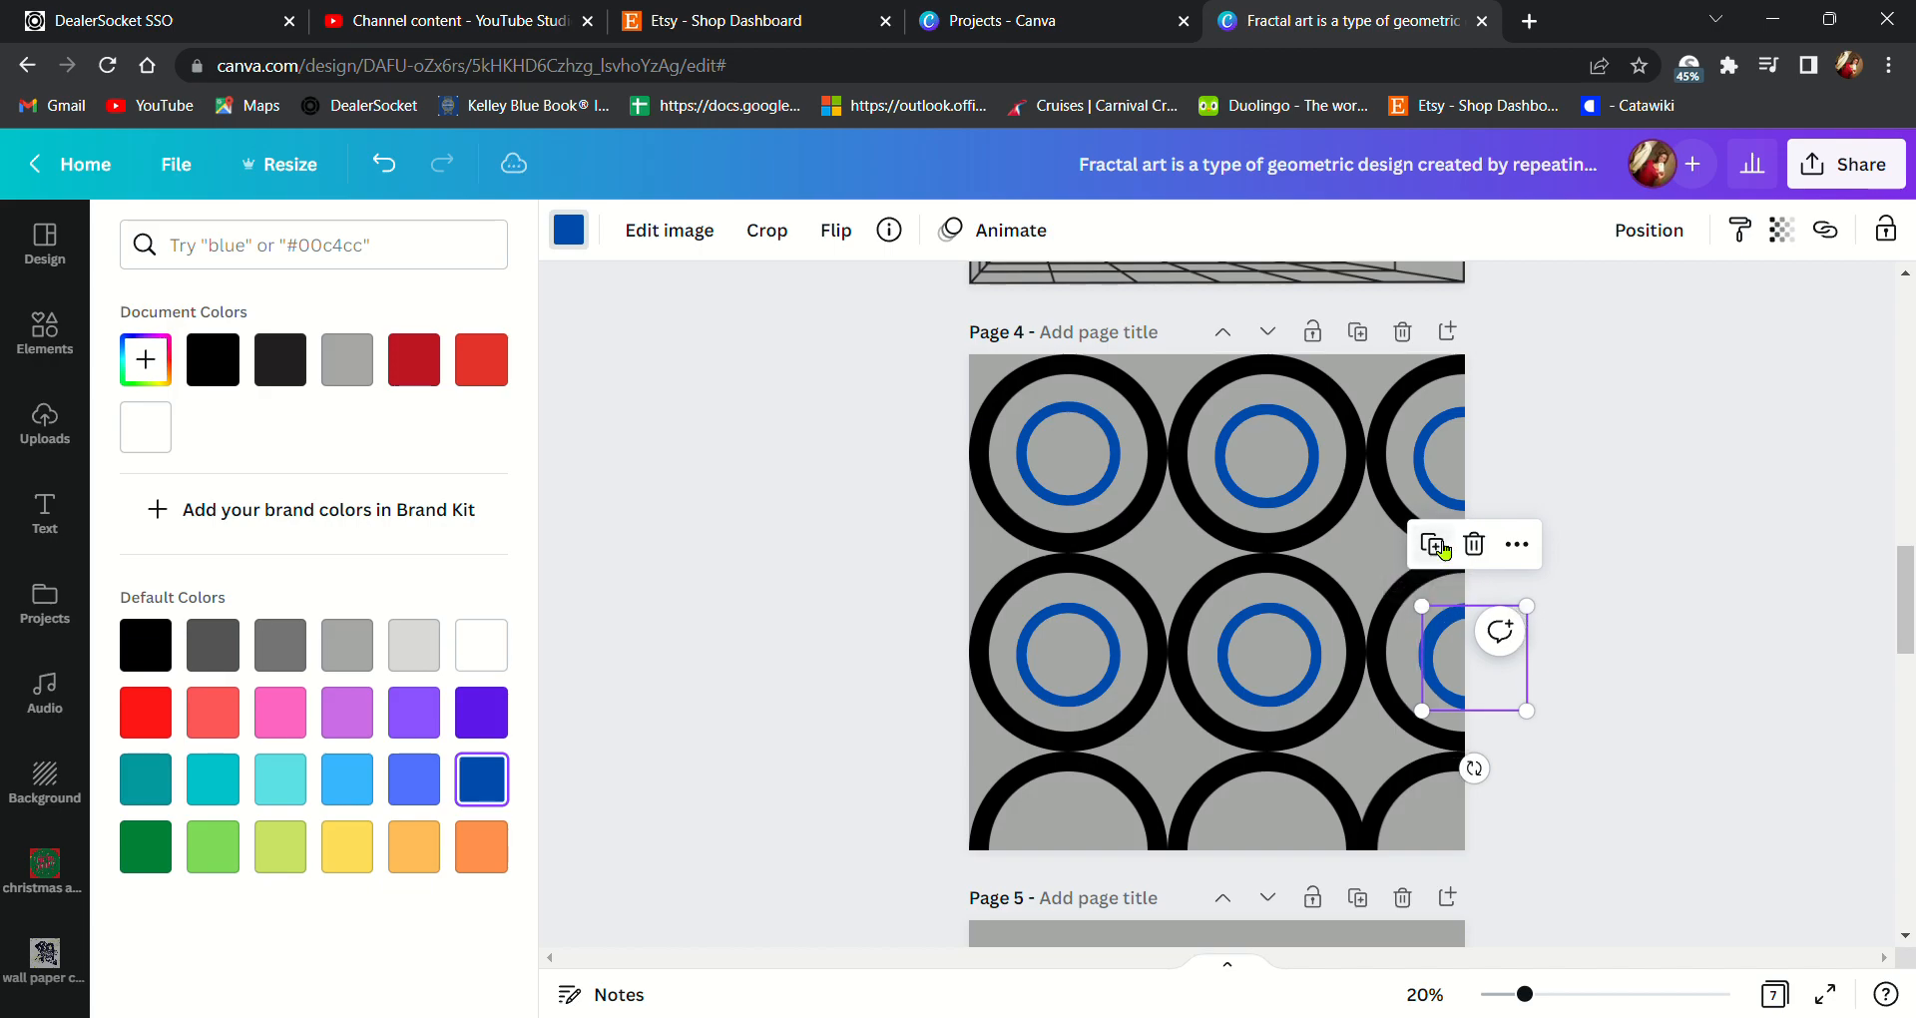
pyautogui.moveTo(1449, 669); pyautogui.dragTo(1048, 864)
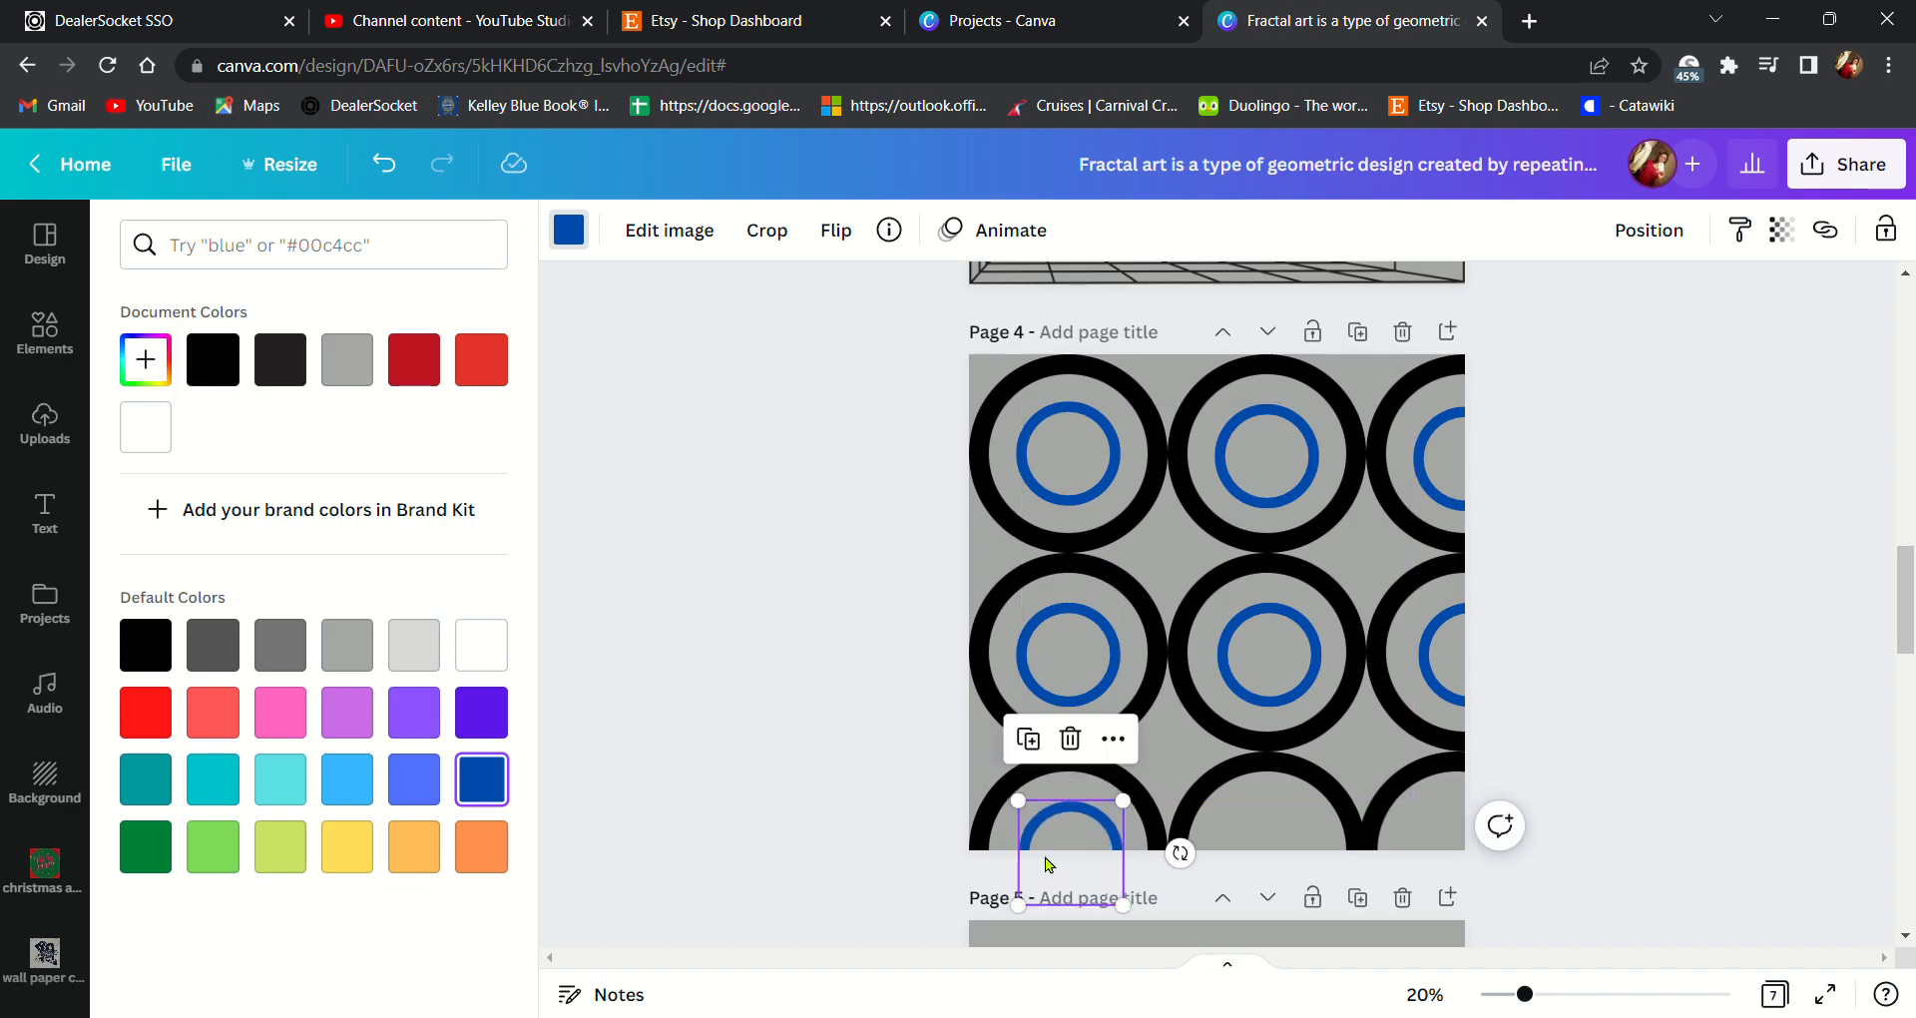
pyautogui.click(1038, 750)
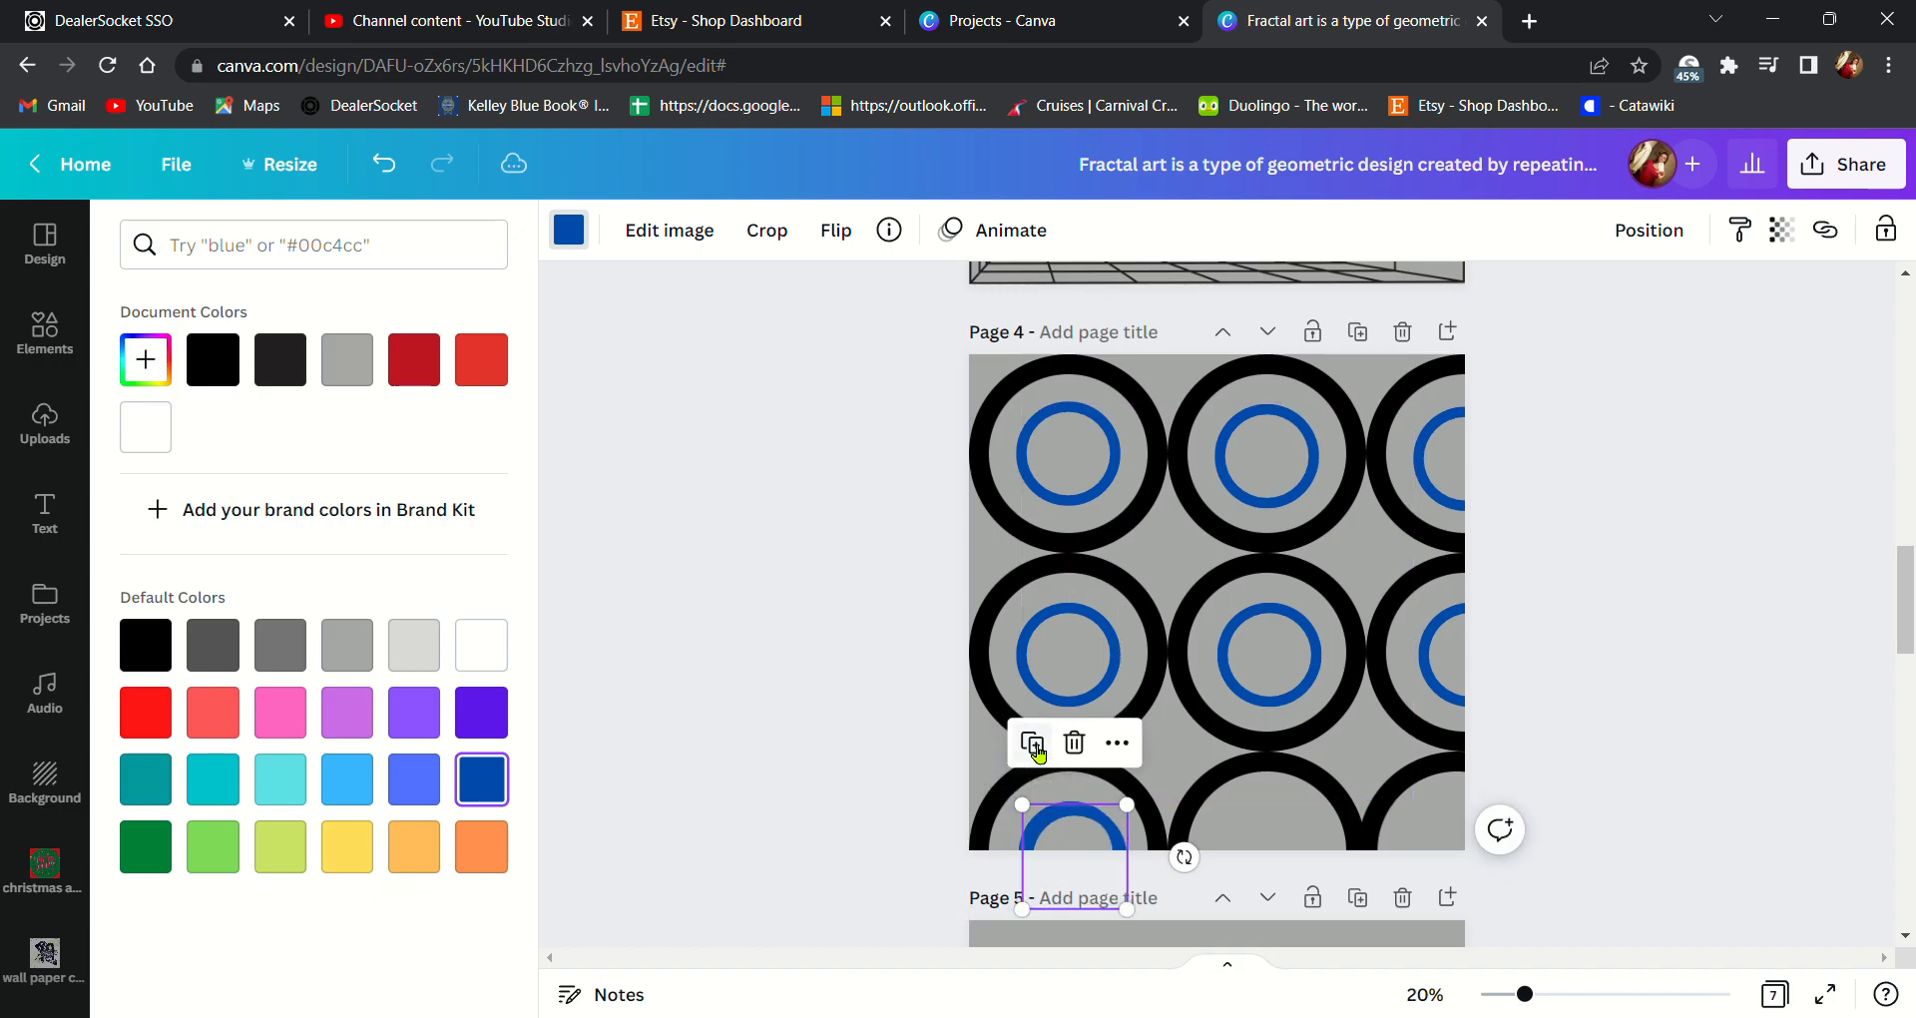
pyautogui.moveTo(1055, 818); pyautogui.dragTo(1267, 844)
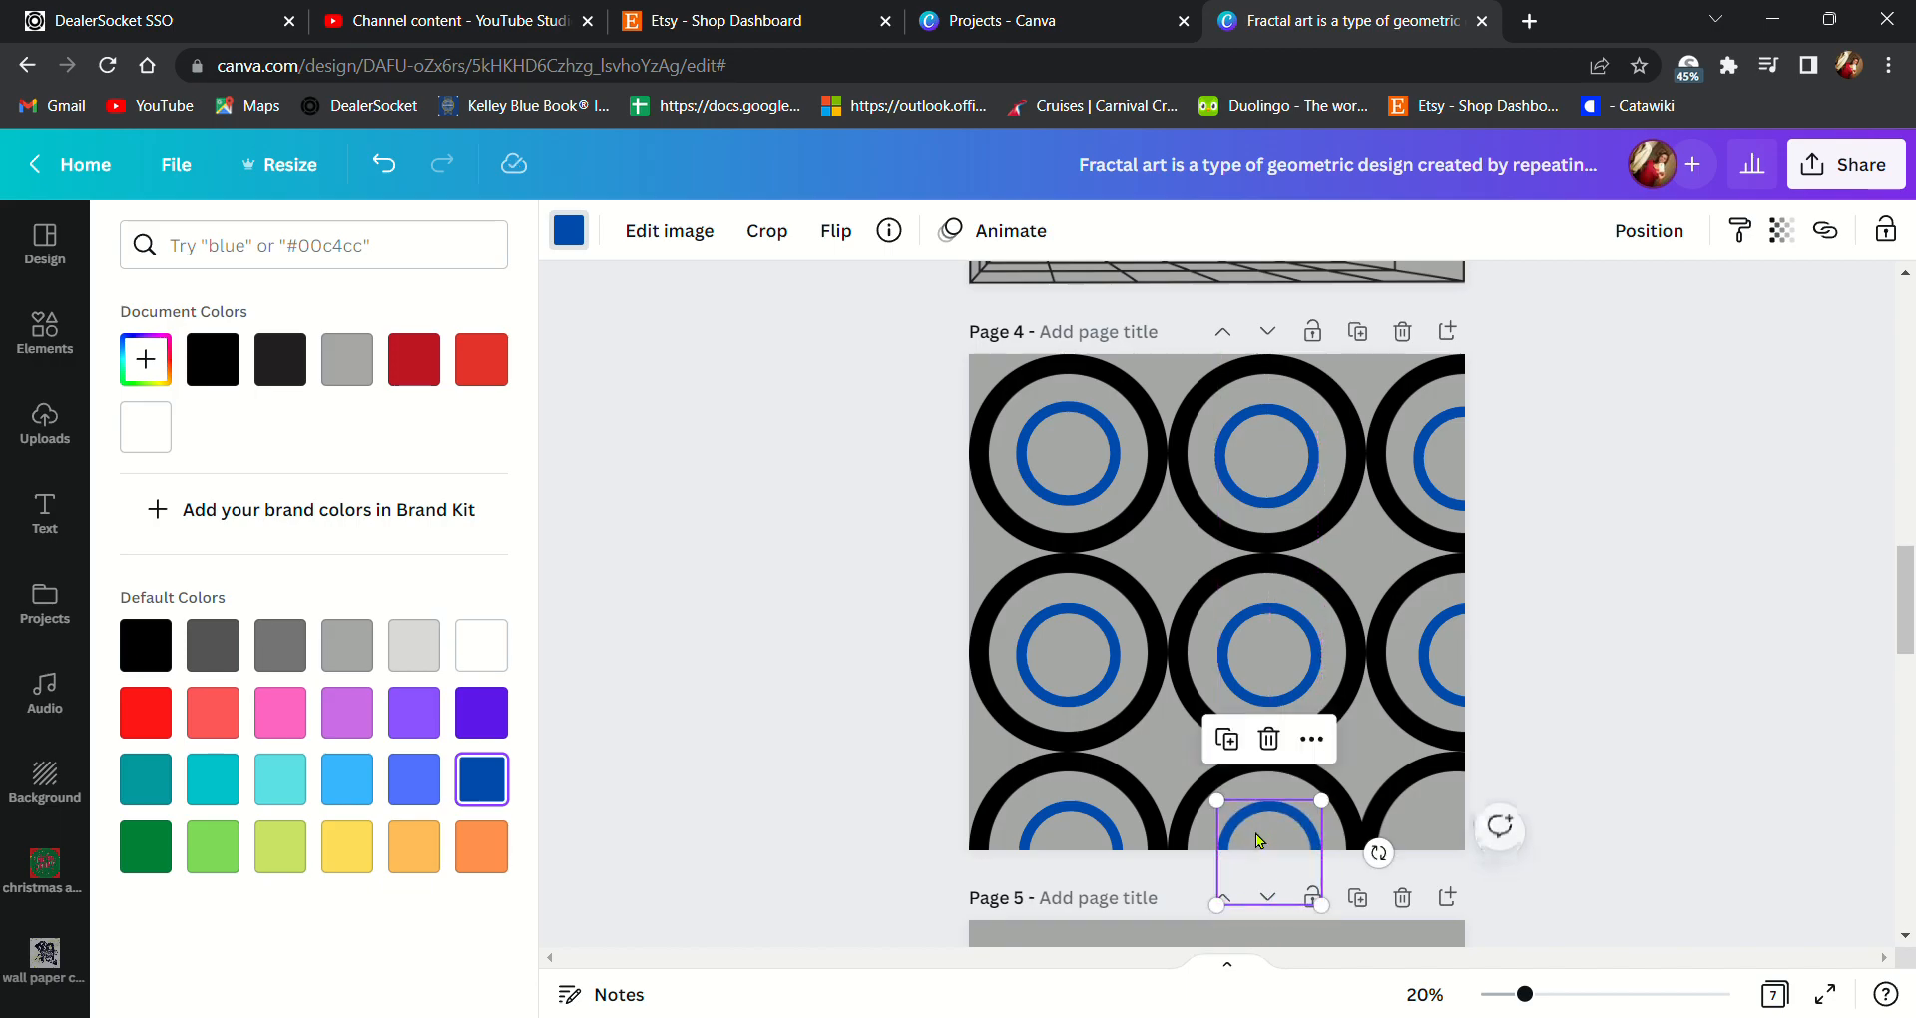
pyautogui.click(1238, 740)
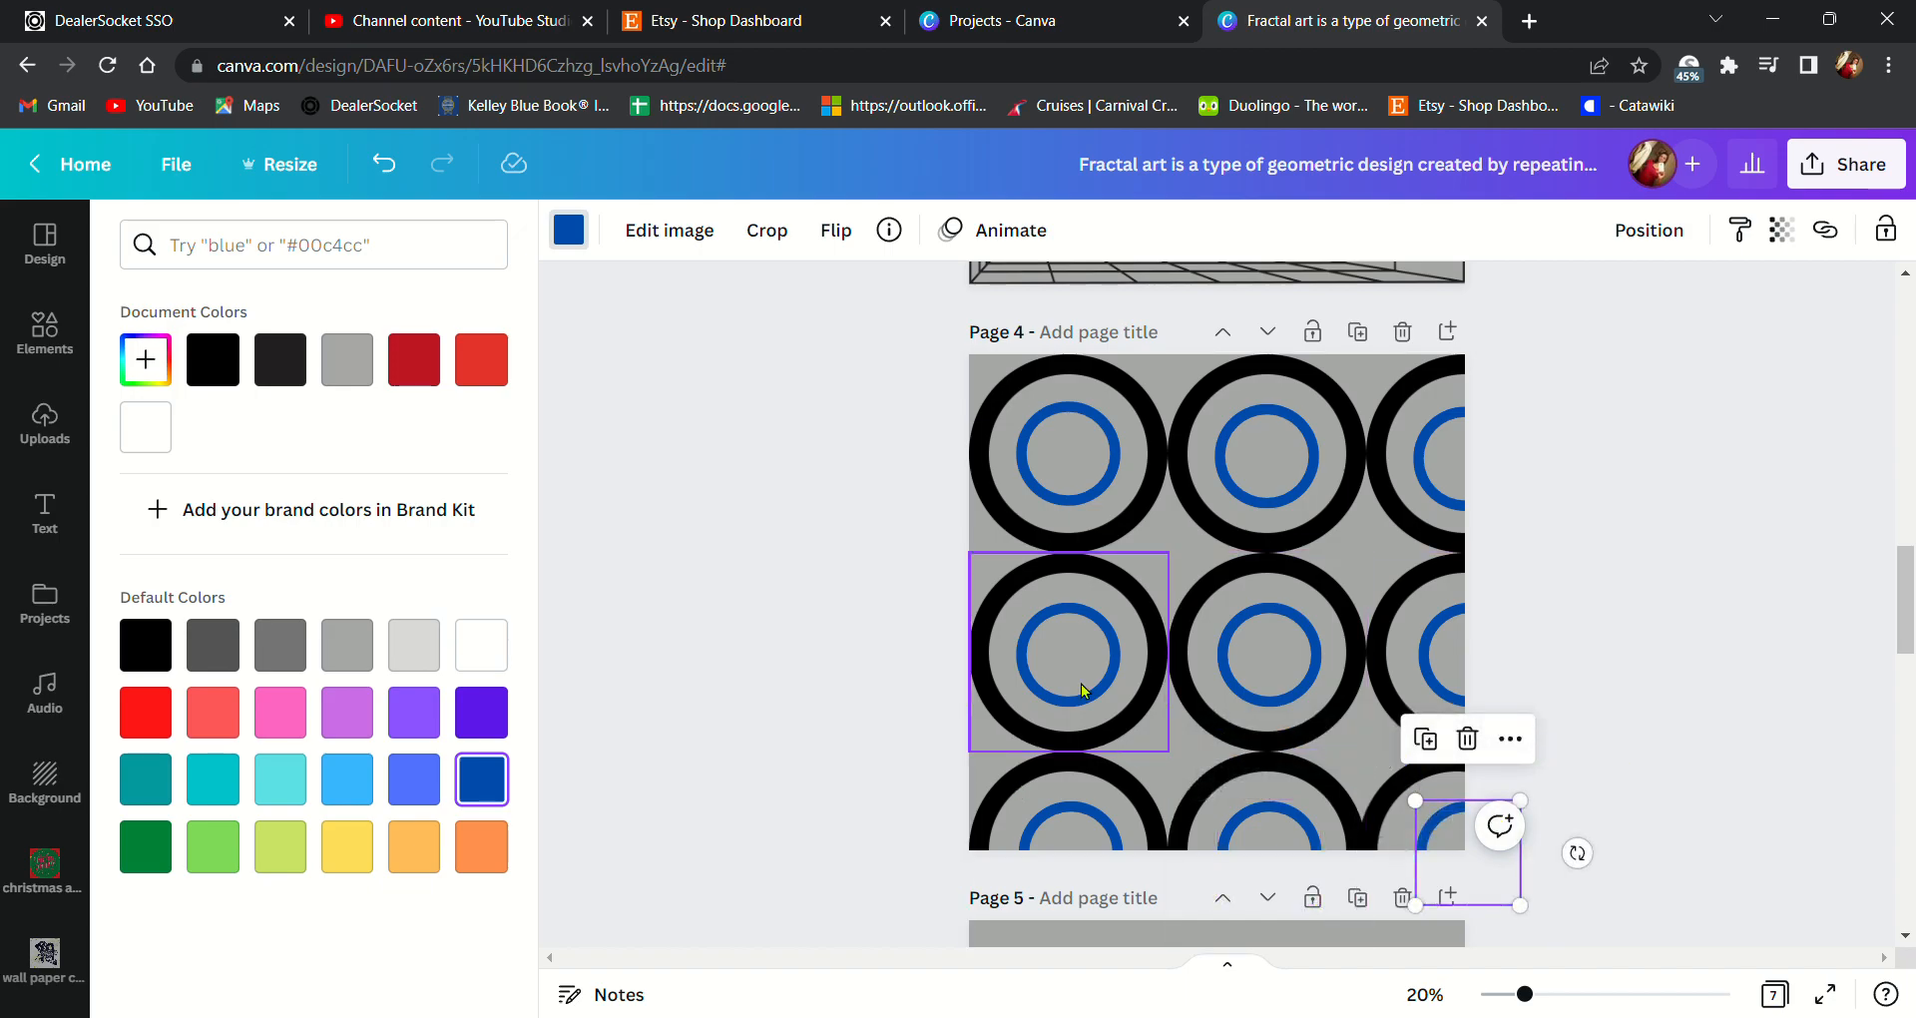
# - Centre a duplicate blue ring, shrunk to about half size, inside the upper-left blue ring and colour it light green
pyautogui.click(1428, 744)
pyautogui.moveTo(1447, 841); pyautogui.dragTo(1088, 484)
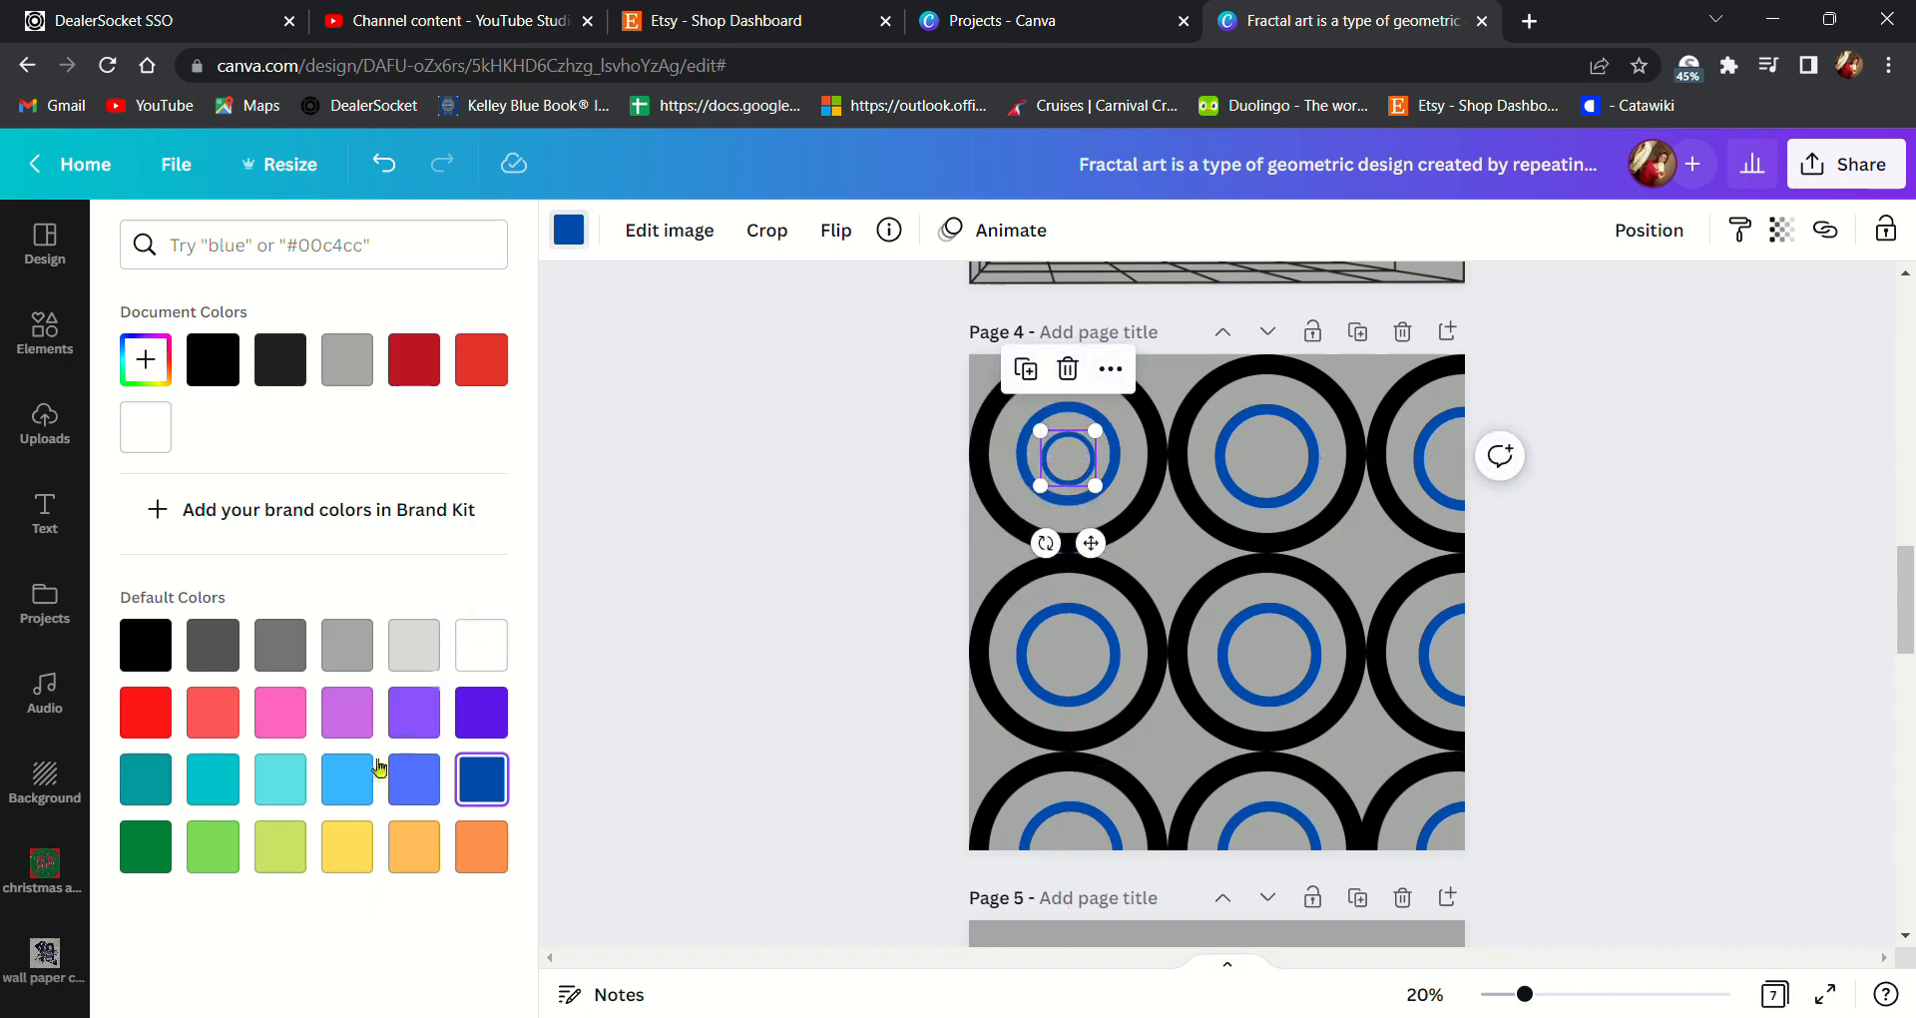
pyautogui.click(215, 845)
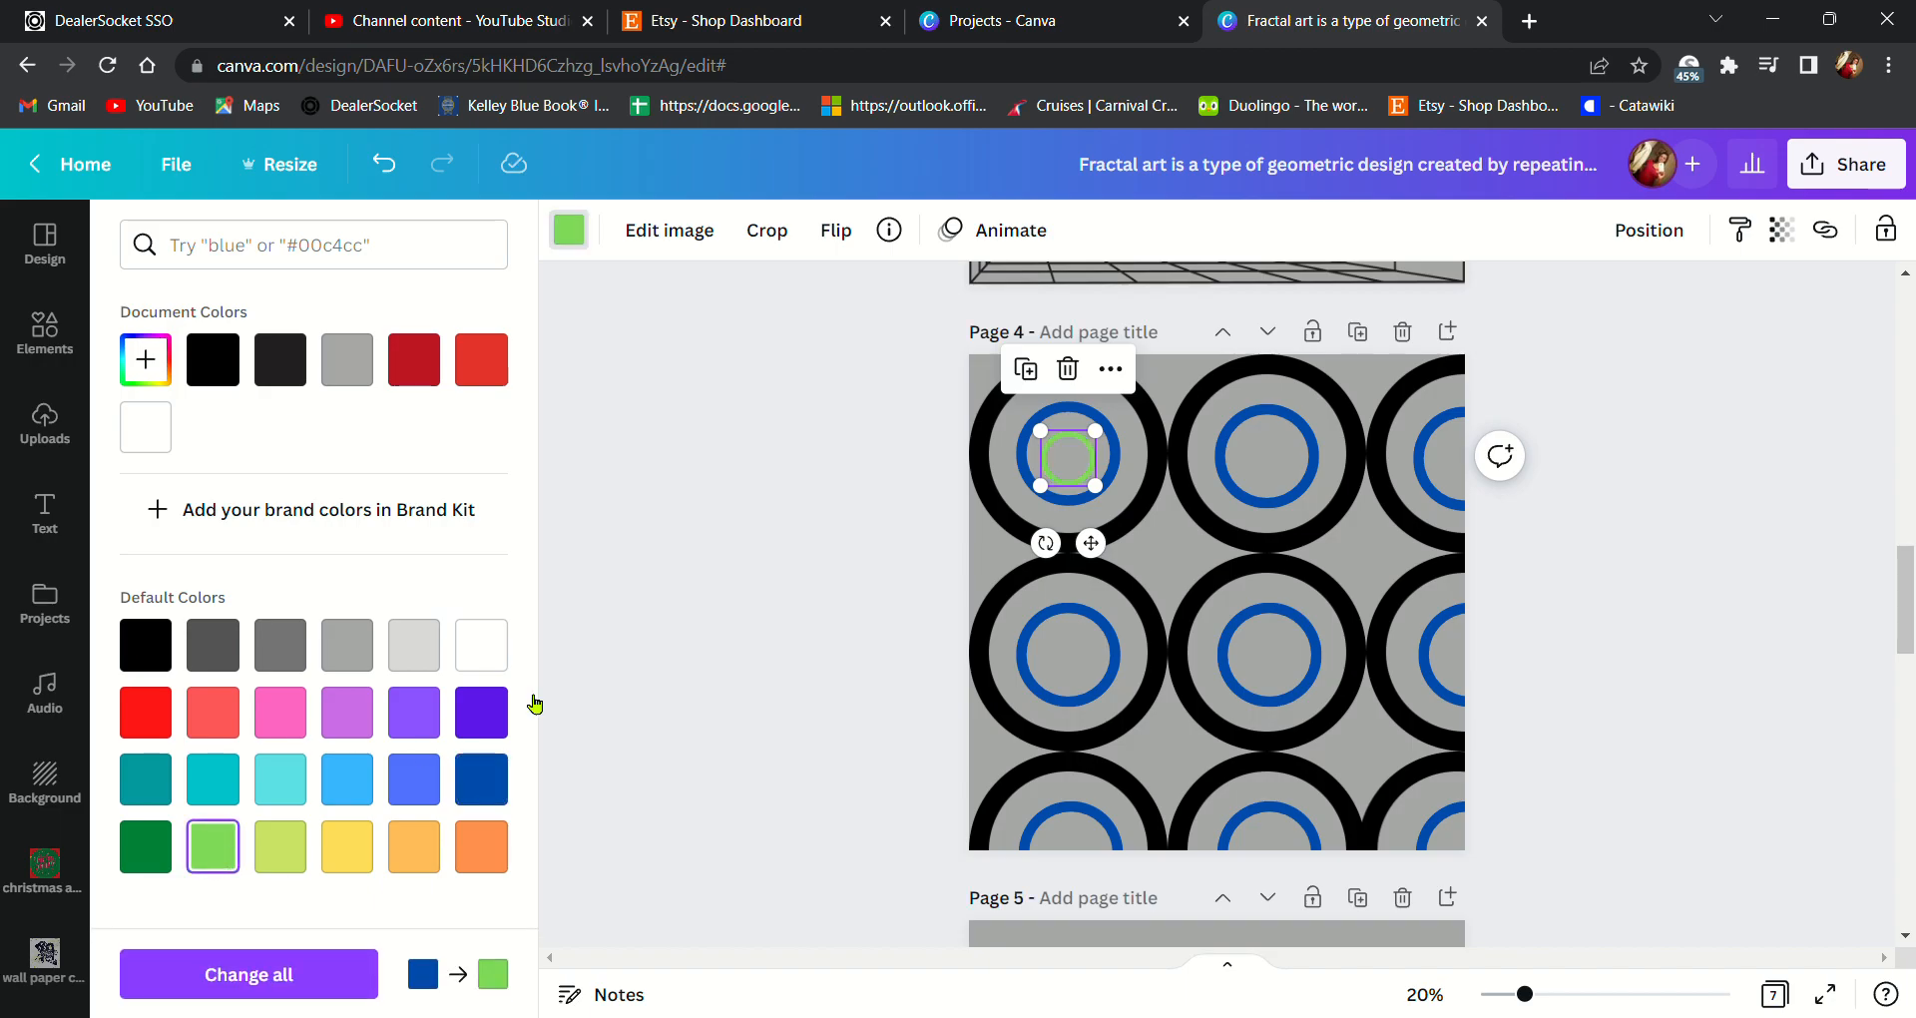
# - Duplicate the small green ring into the centres of the other two blue rings in the top row
pyautogui.click(1033, 371)
pyautogui.moveTo(1078, 471); pyautogui.dragTo(1290, 473)
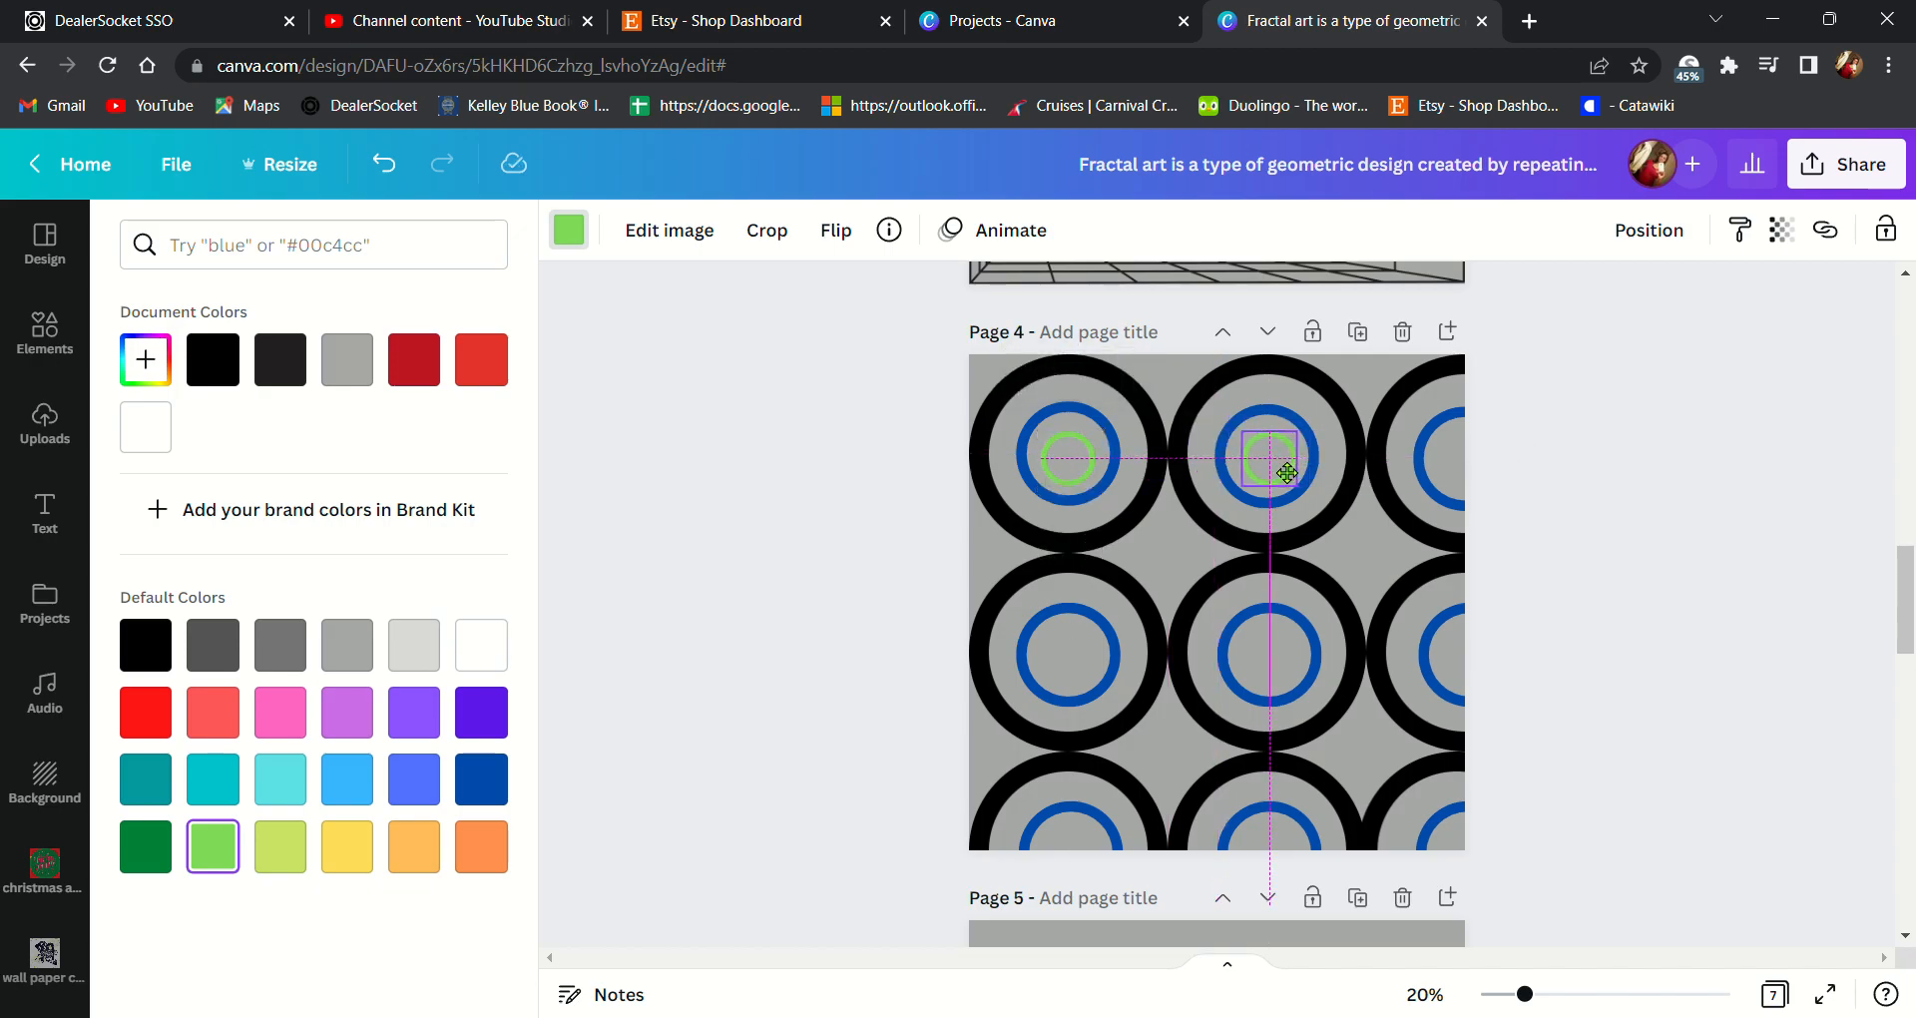
pyautogui.moveTo(1288, 473); pyautogui.dragTo(1282, 470)
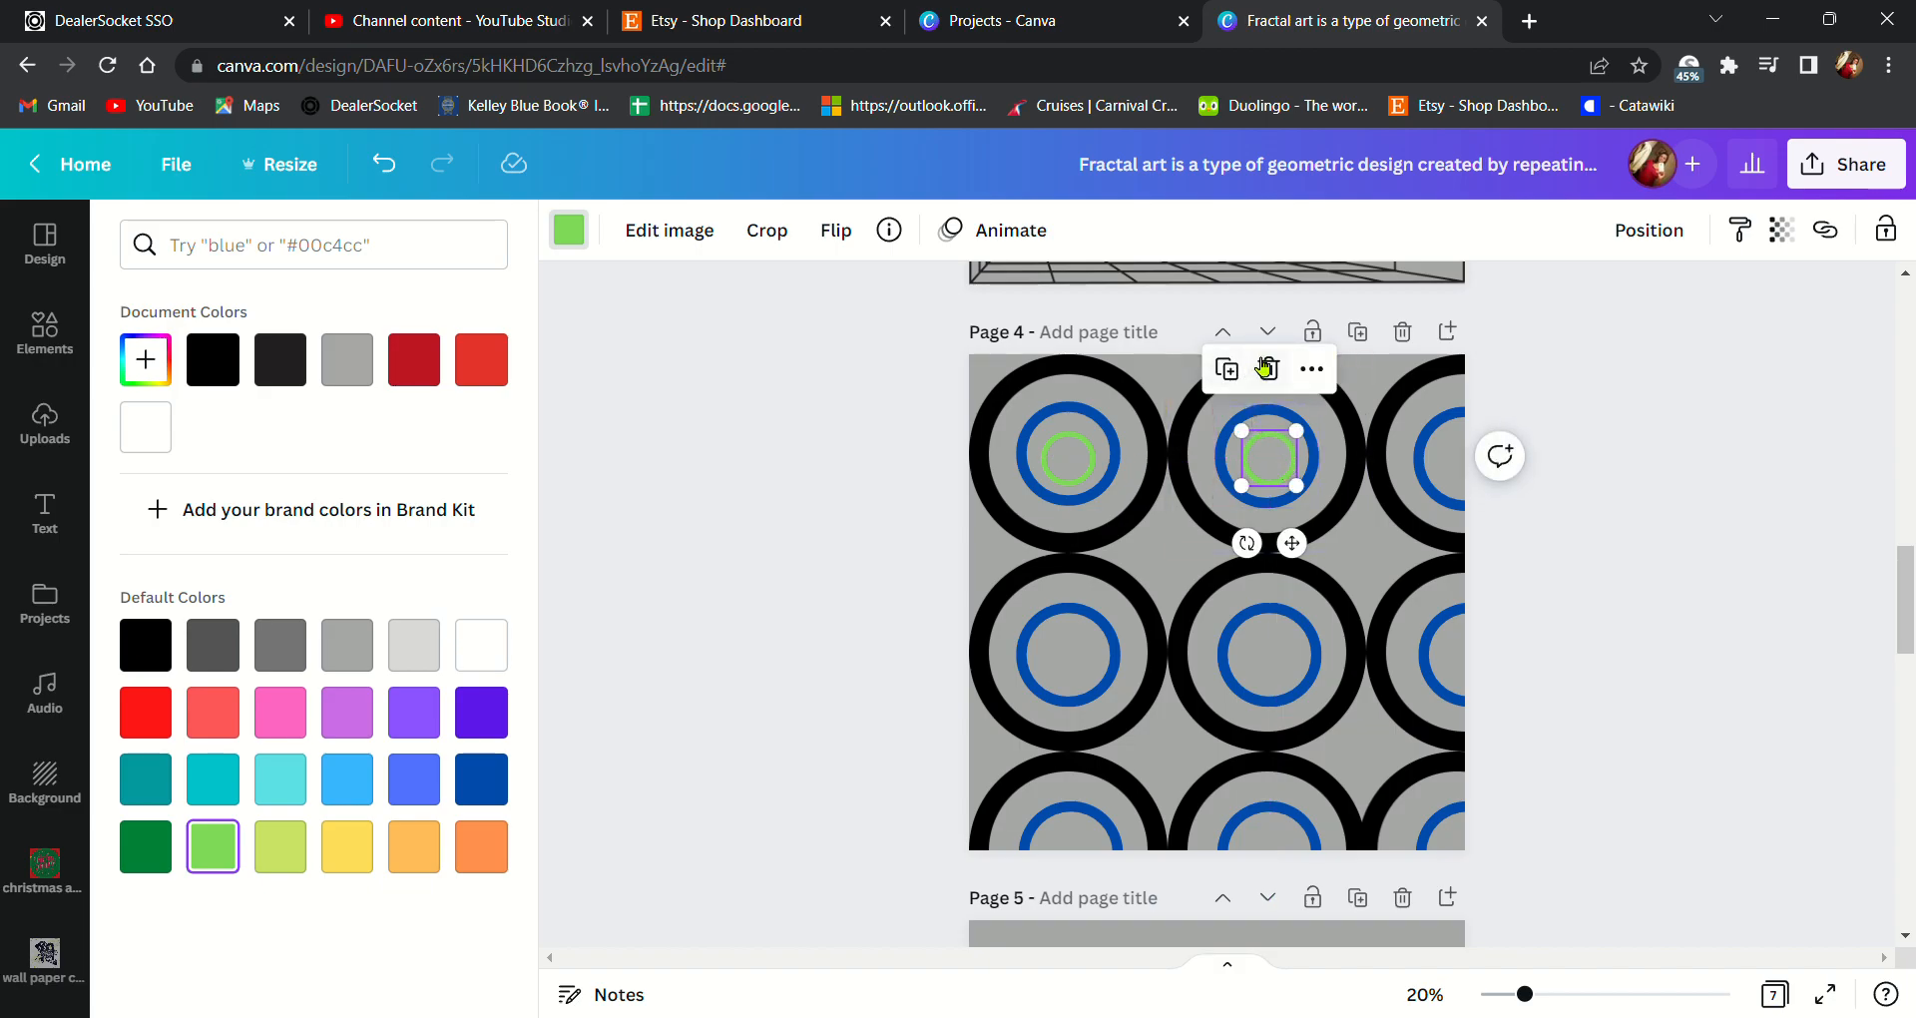
pyautogui.click(1228, 369)
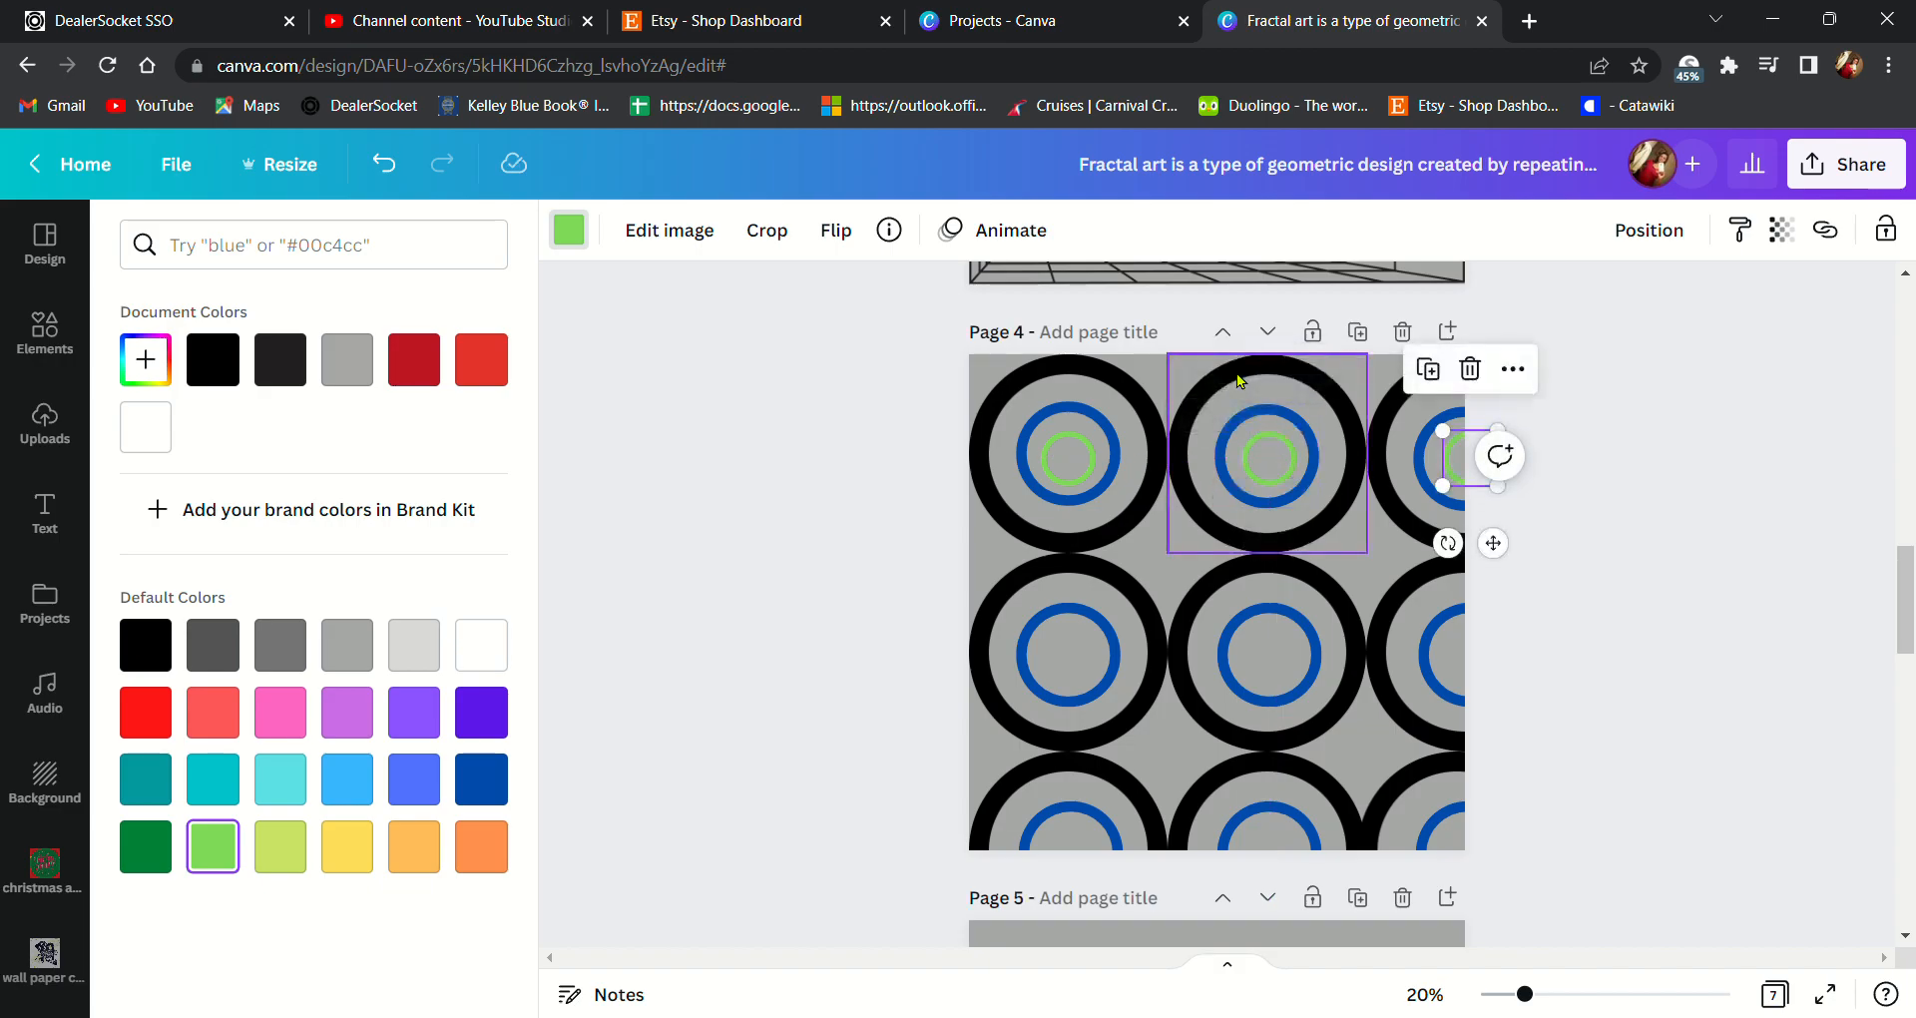
# - Place duplicate green rings in the centres of all three blue rings in the middle row
pyautogui.click(1430, 372)
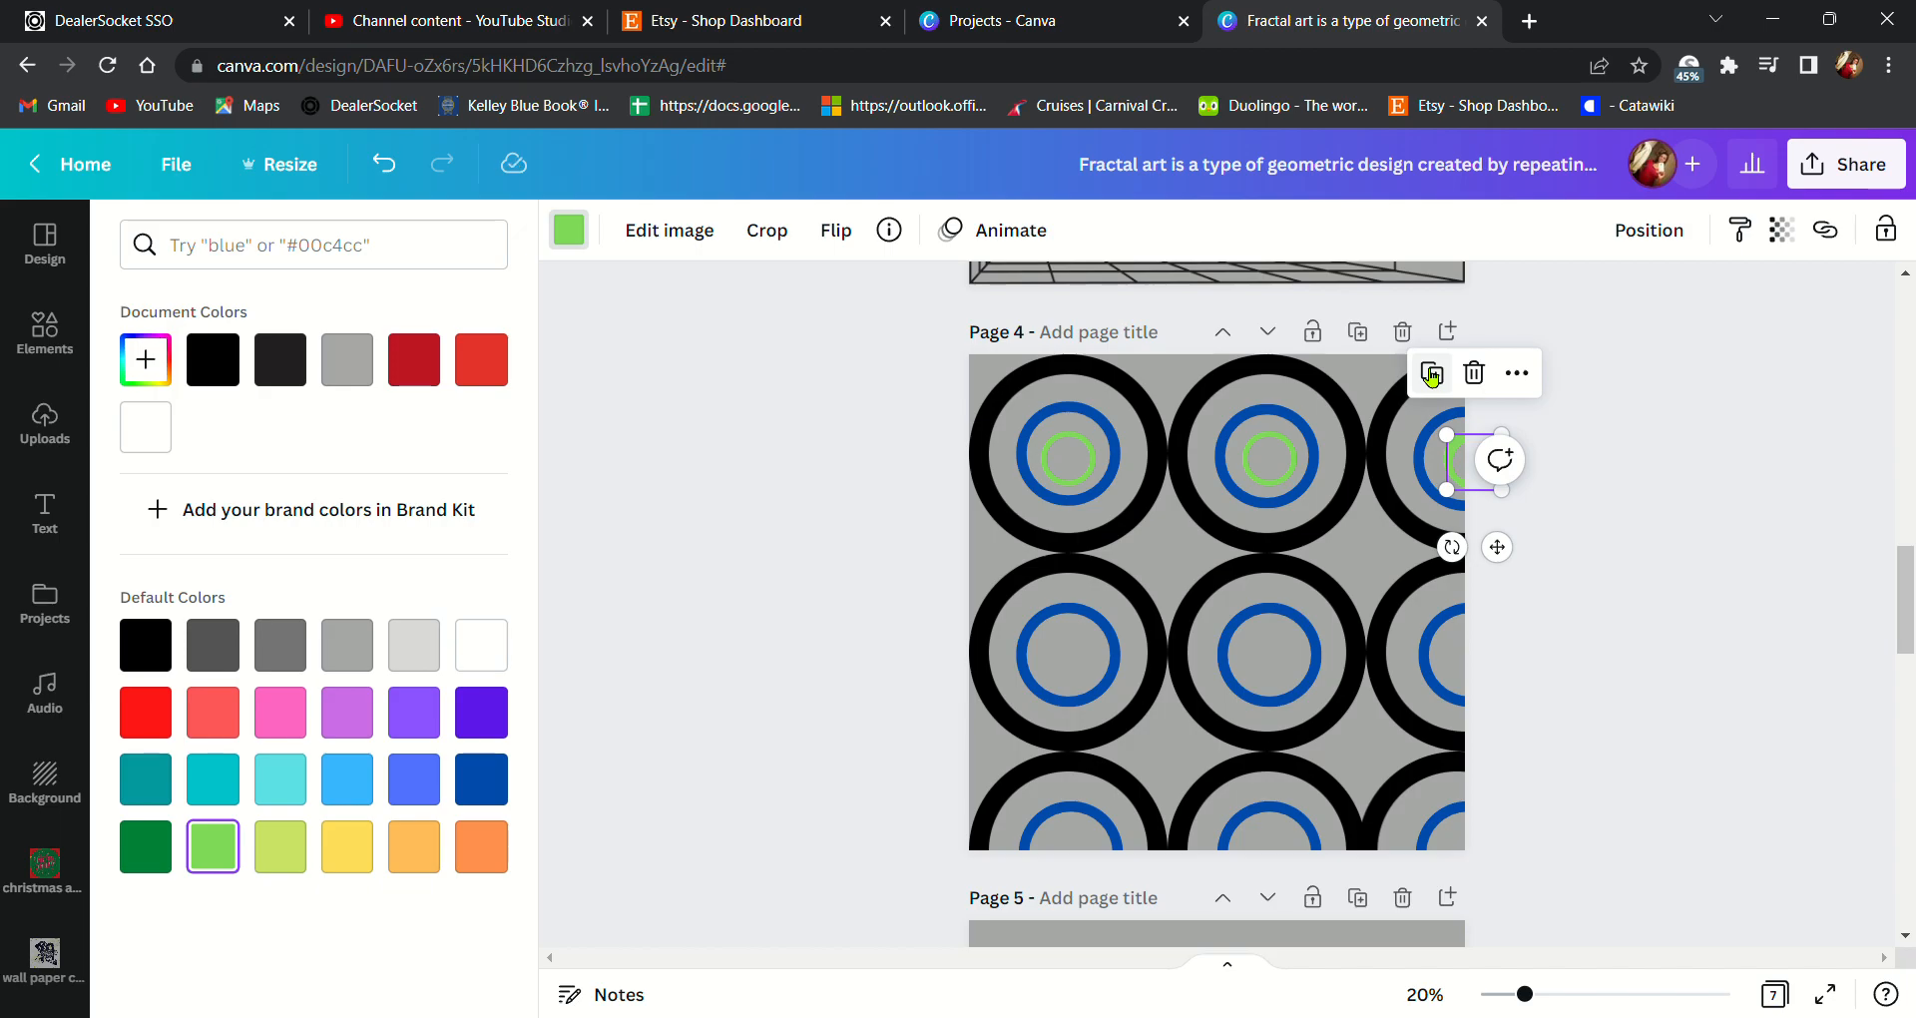
pyautogui.moveTo(1467, 469); pyautogui.dragTo(1078, 667)
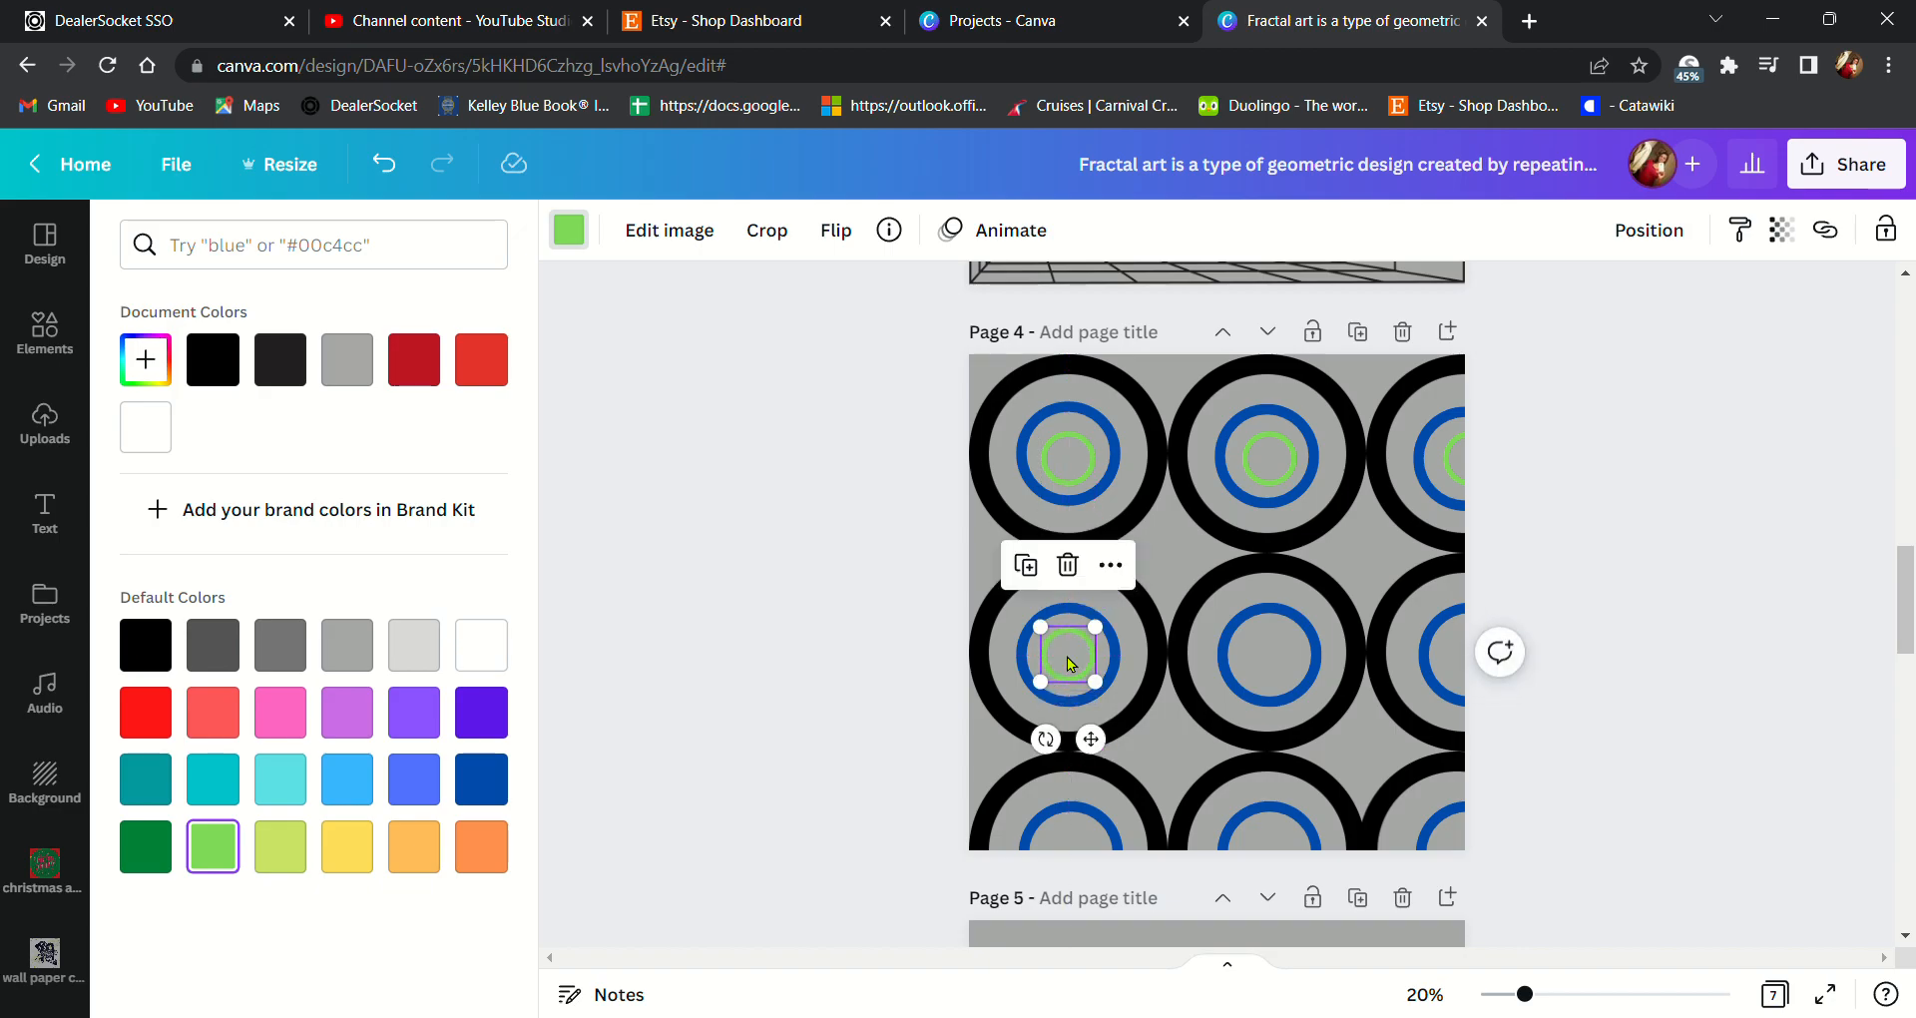
pyautogui.click(1038, 571)
pyautogui.moveTo(1077, 665); pyautogui.dragTo(1282, 658)
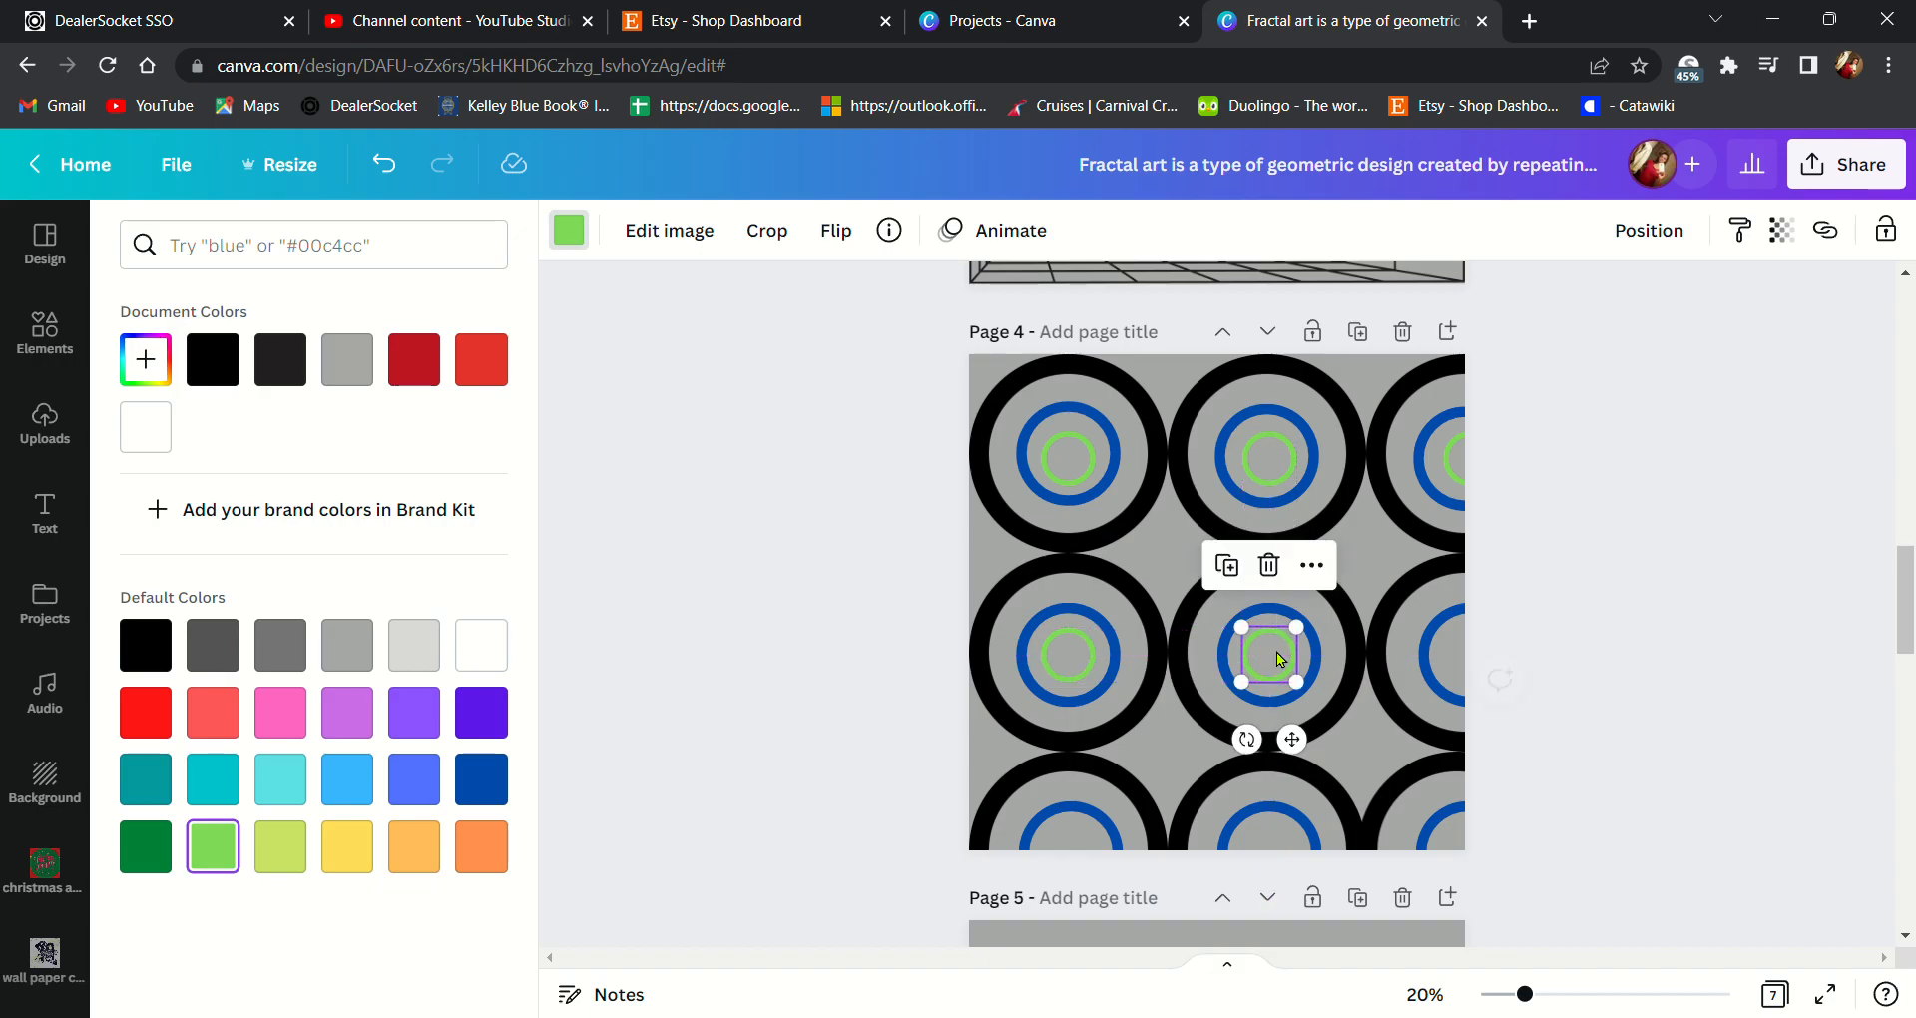
pyautogui.click(1237, 571)
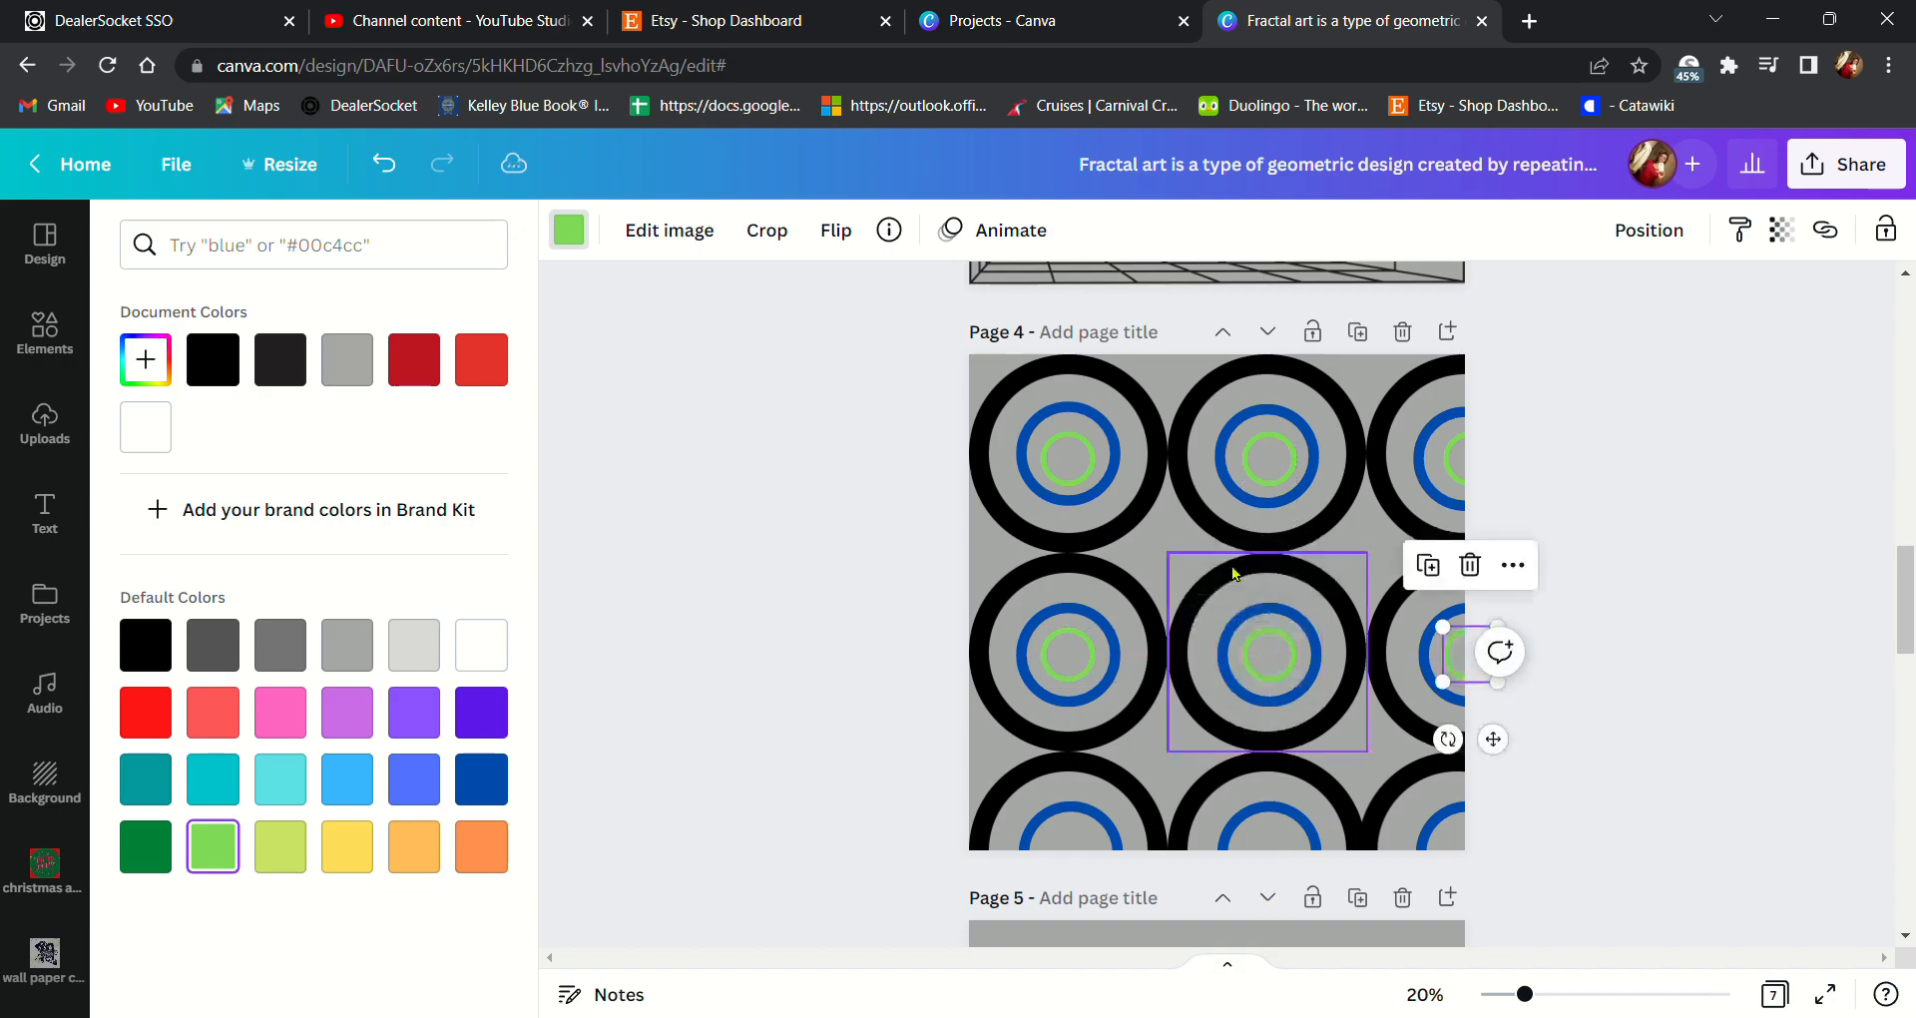
# - Place duplicate green rings inside all three partly cropped blue rings in the bottom row
pyautogui.click(1437, 571)
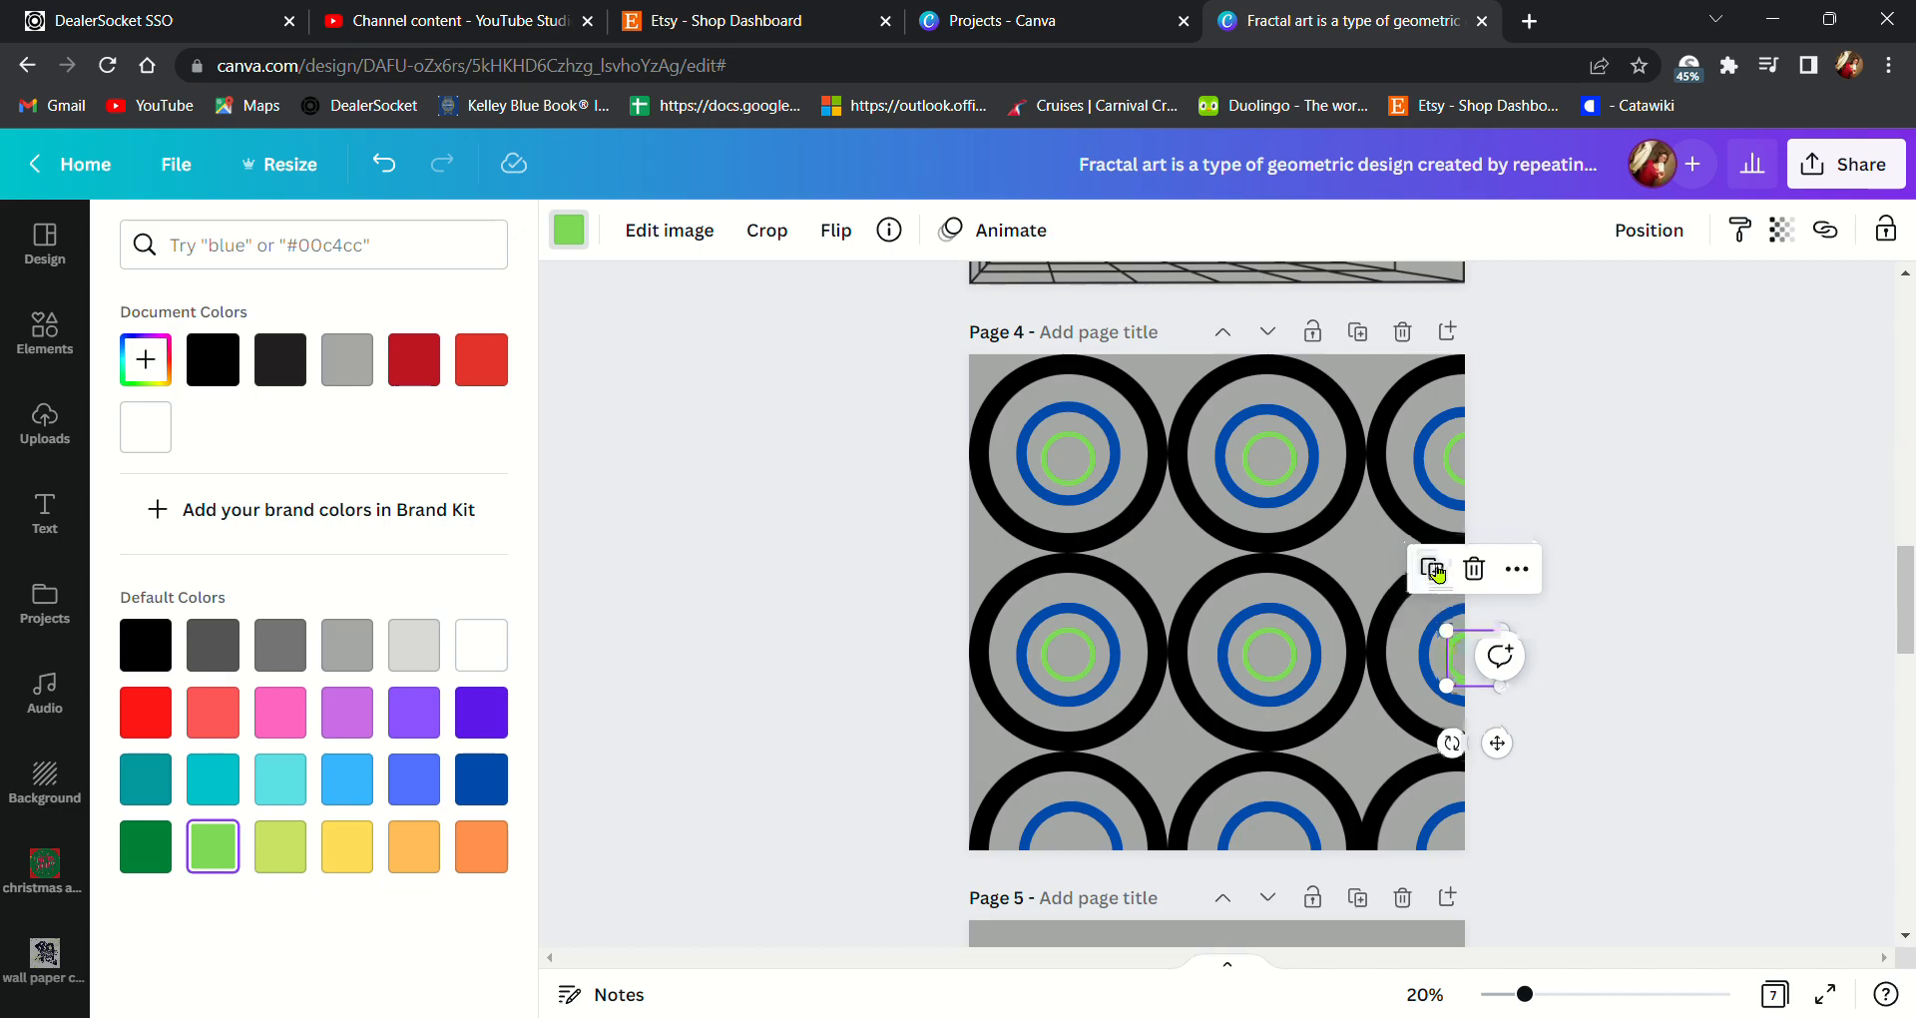
pyautogui.moveTo(1454, 662); pyautogui.dragTo(1065, 867)
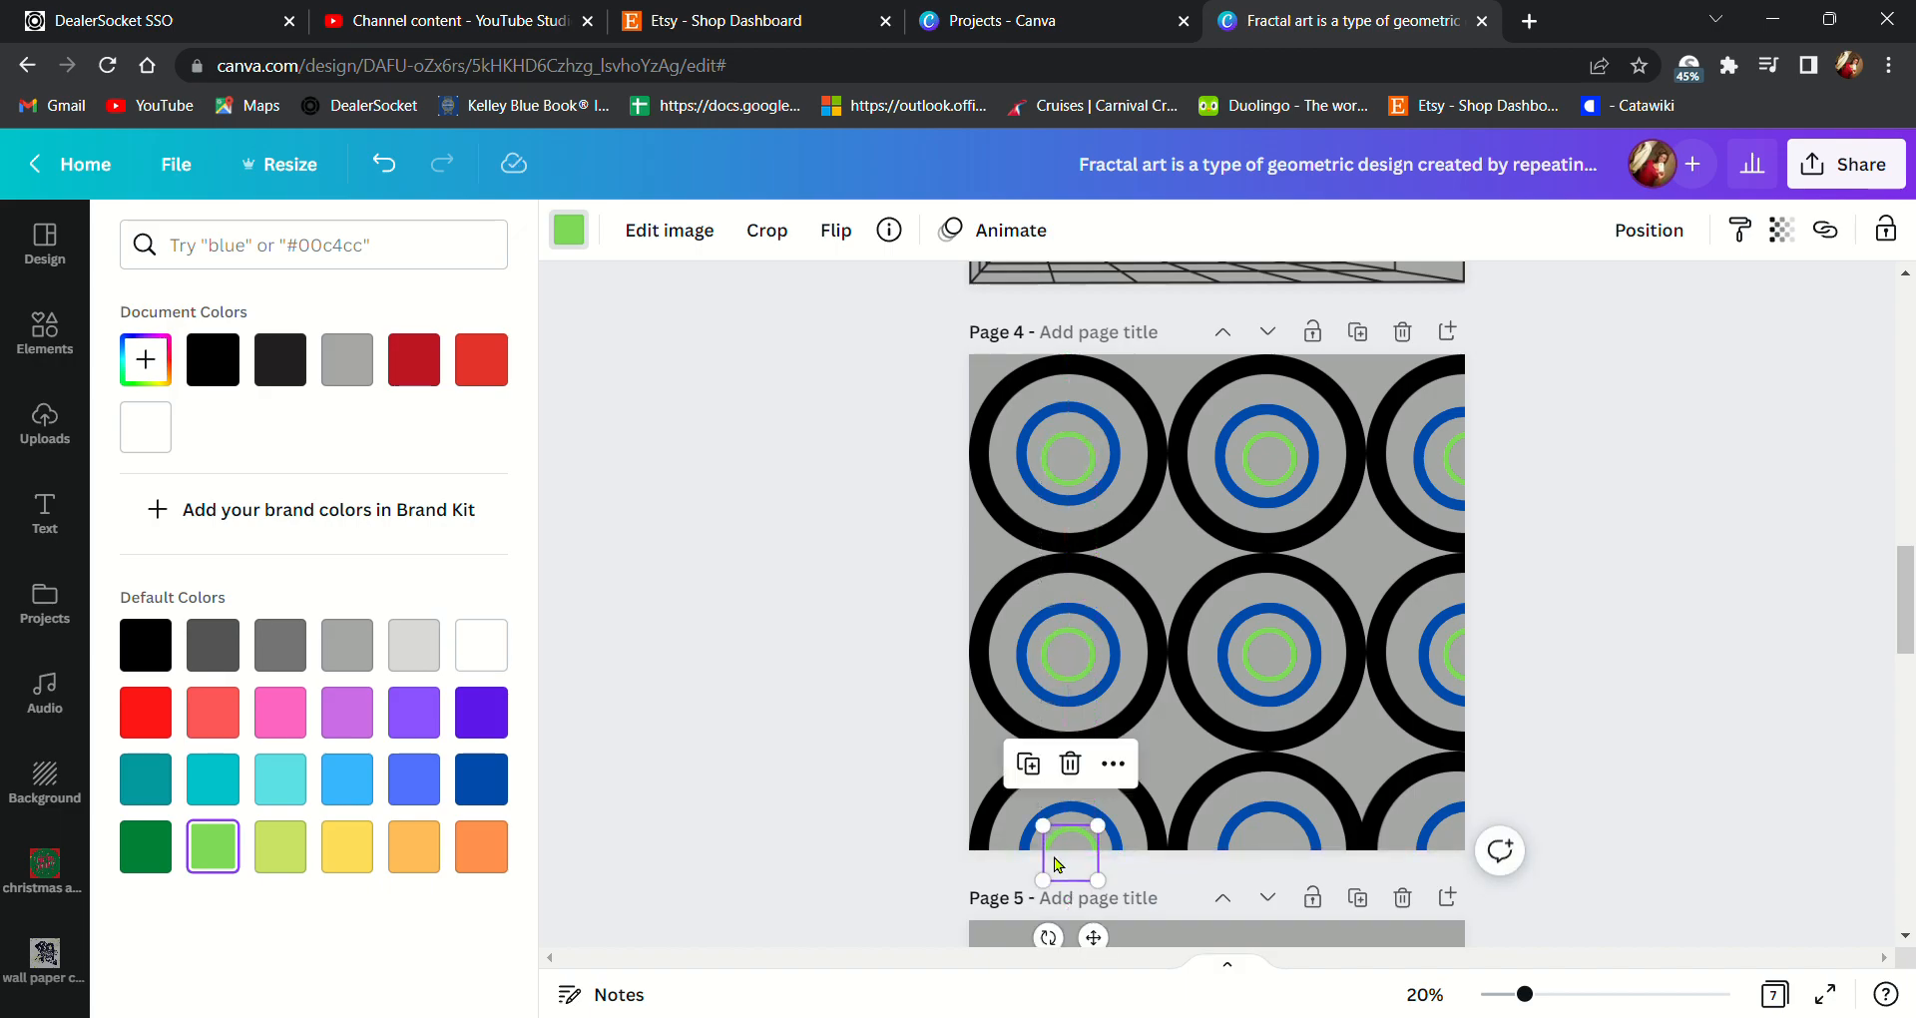
pyautogui.click(1042, 764)
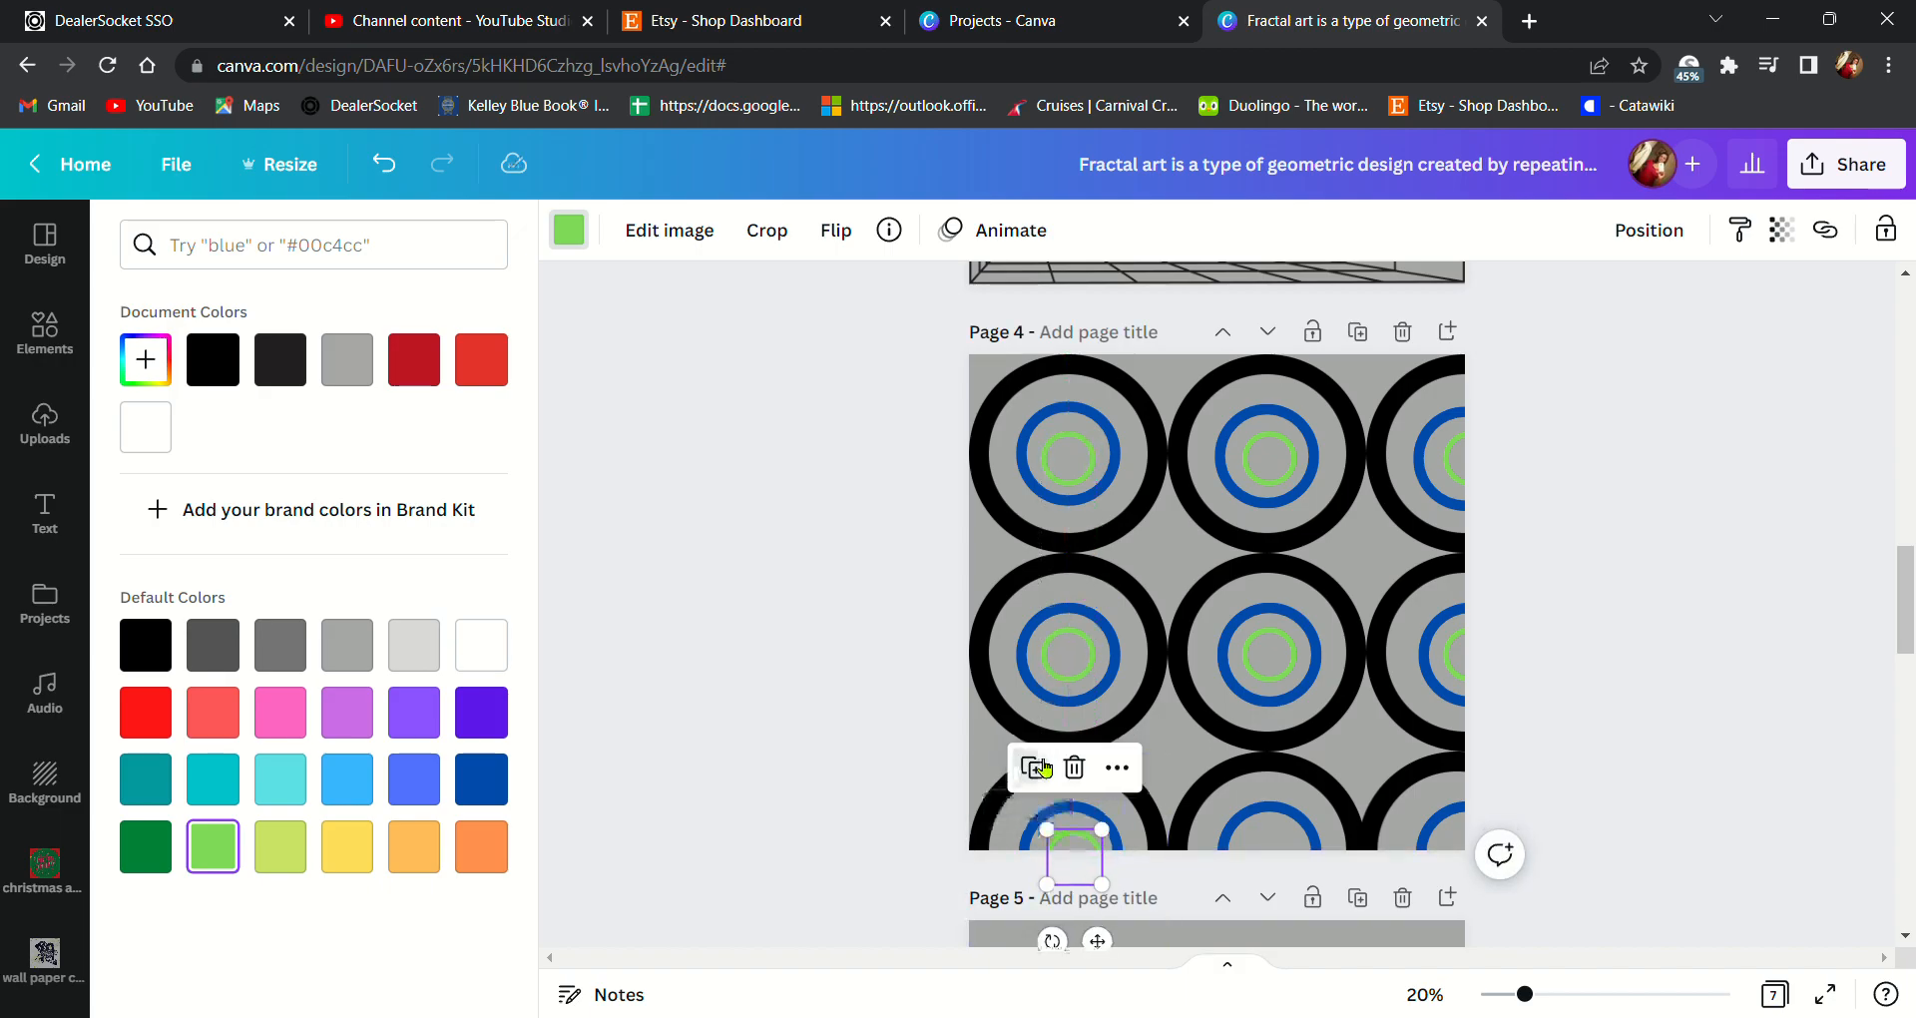
pyautogui.moveTo(1070, 850); pyautogui.dragTo(1278, 863)
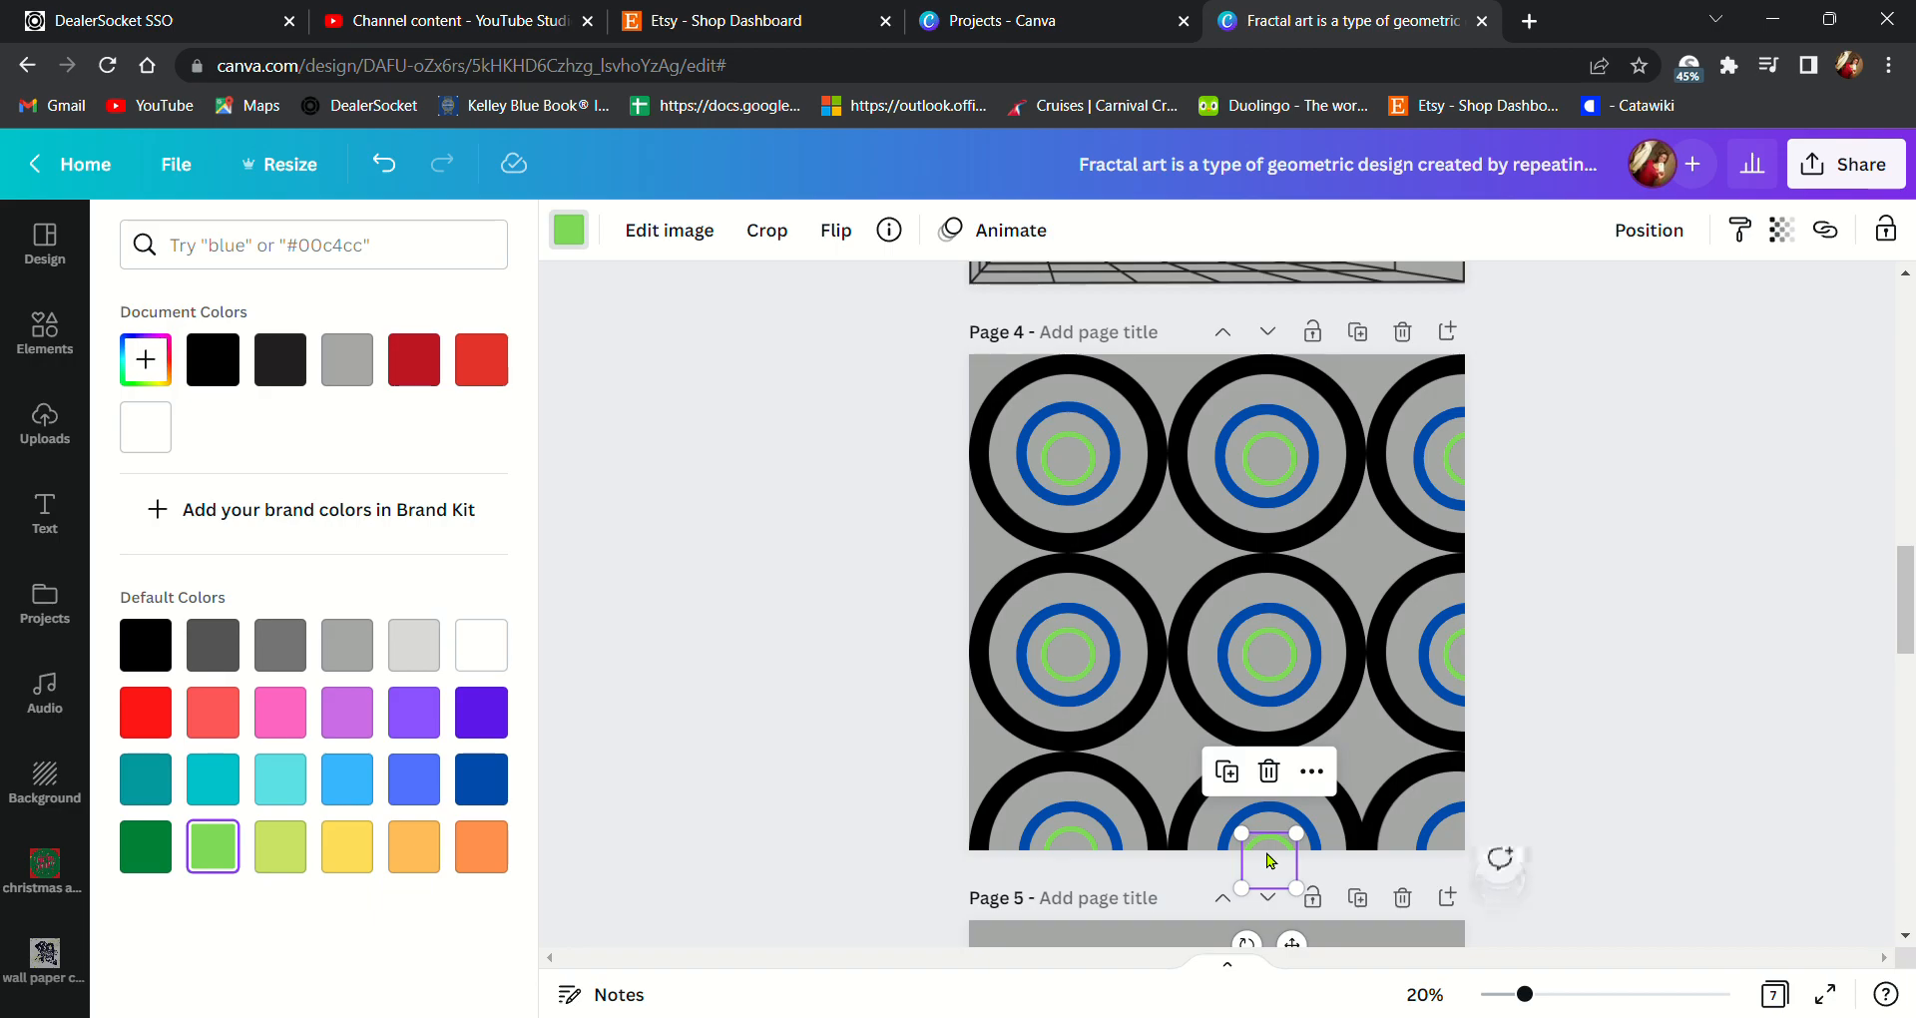
pyautogui.click(1226, 772)
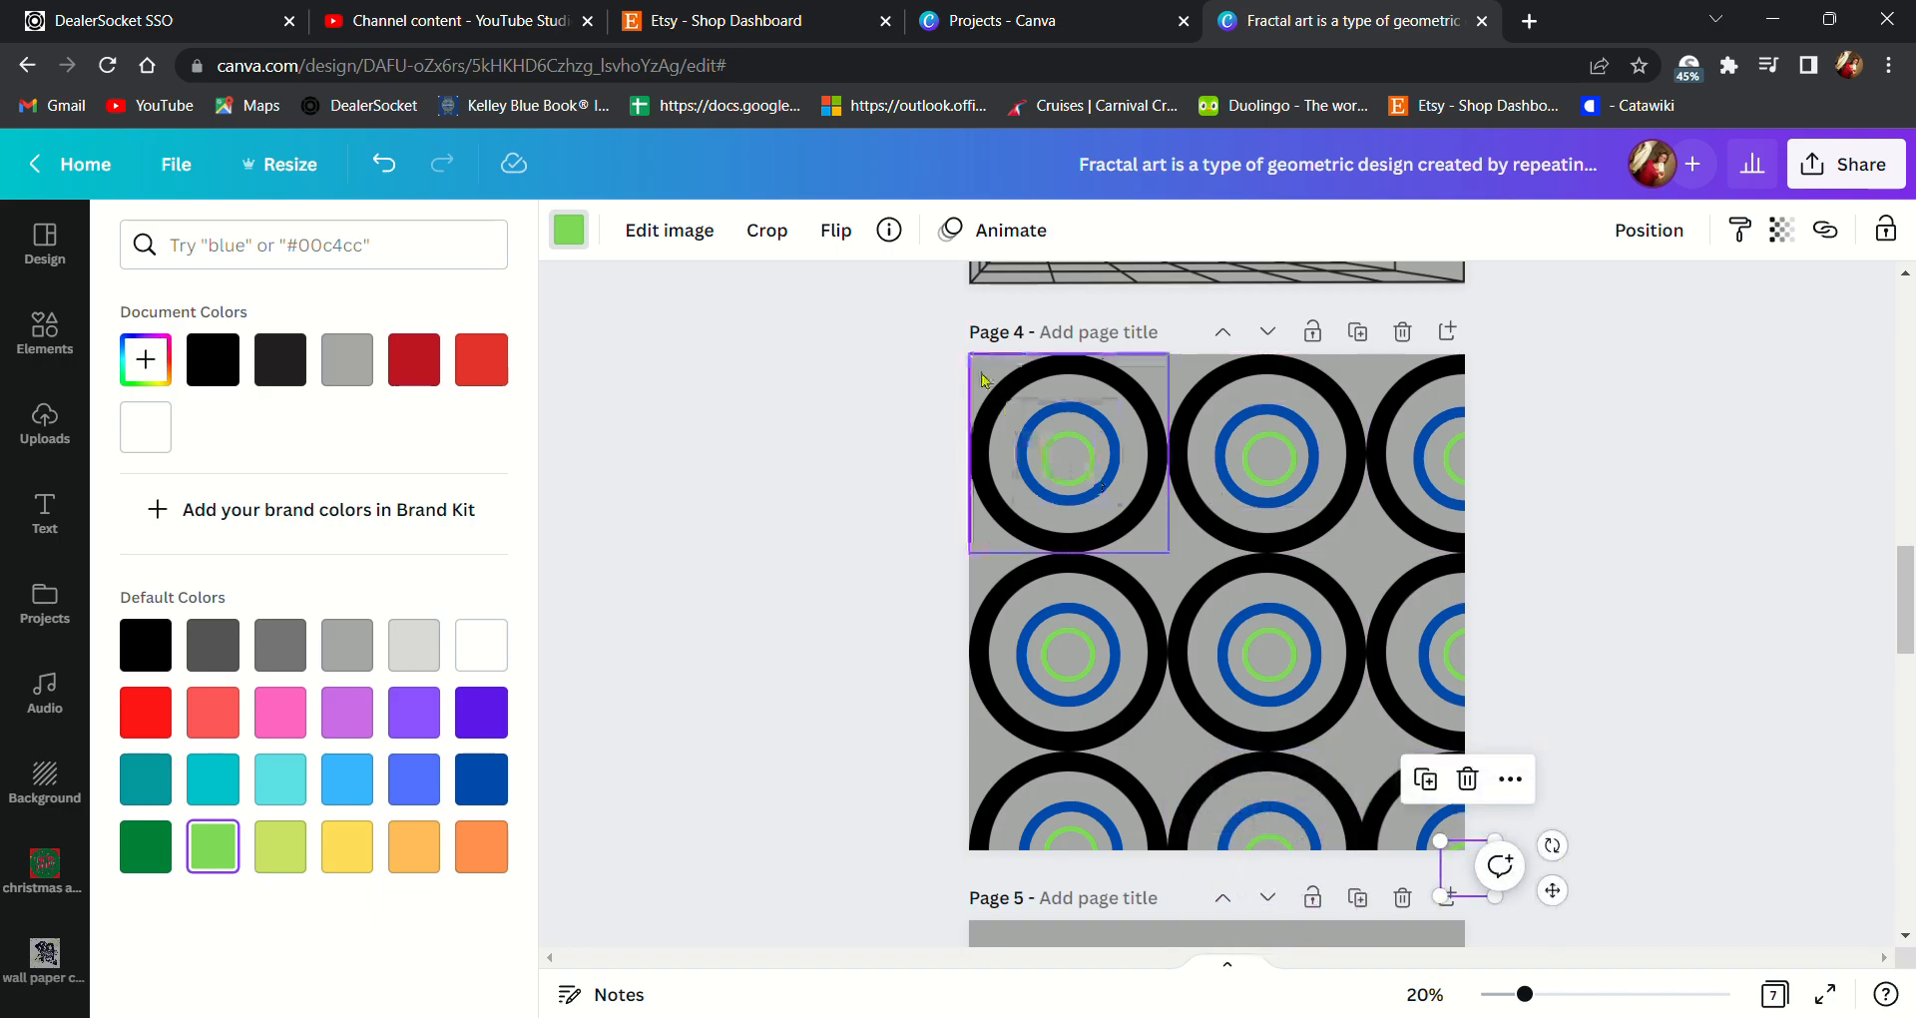
# - Group all the rings on page 4 and scale the group to 2,000 by 2,000 so it fills the page
pyautogui.moveTo(1023, 375); pyautogui.dragTo(1569, 848)
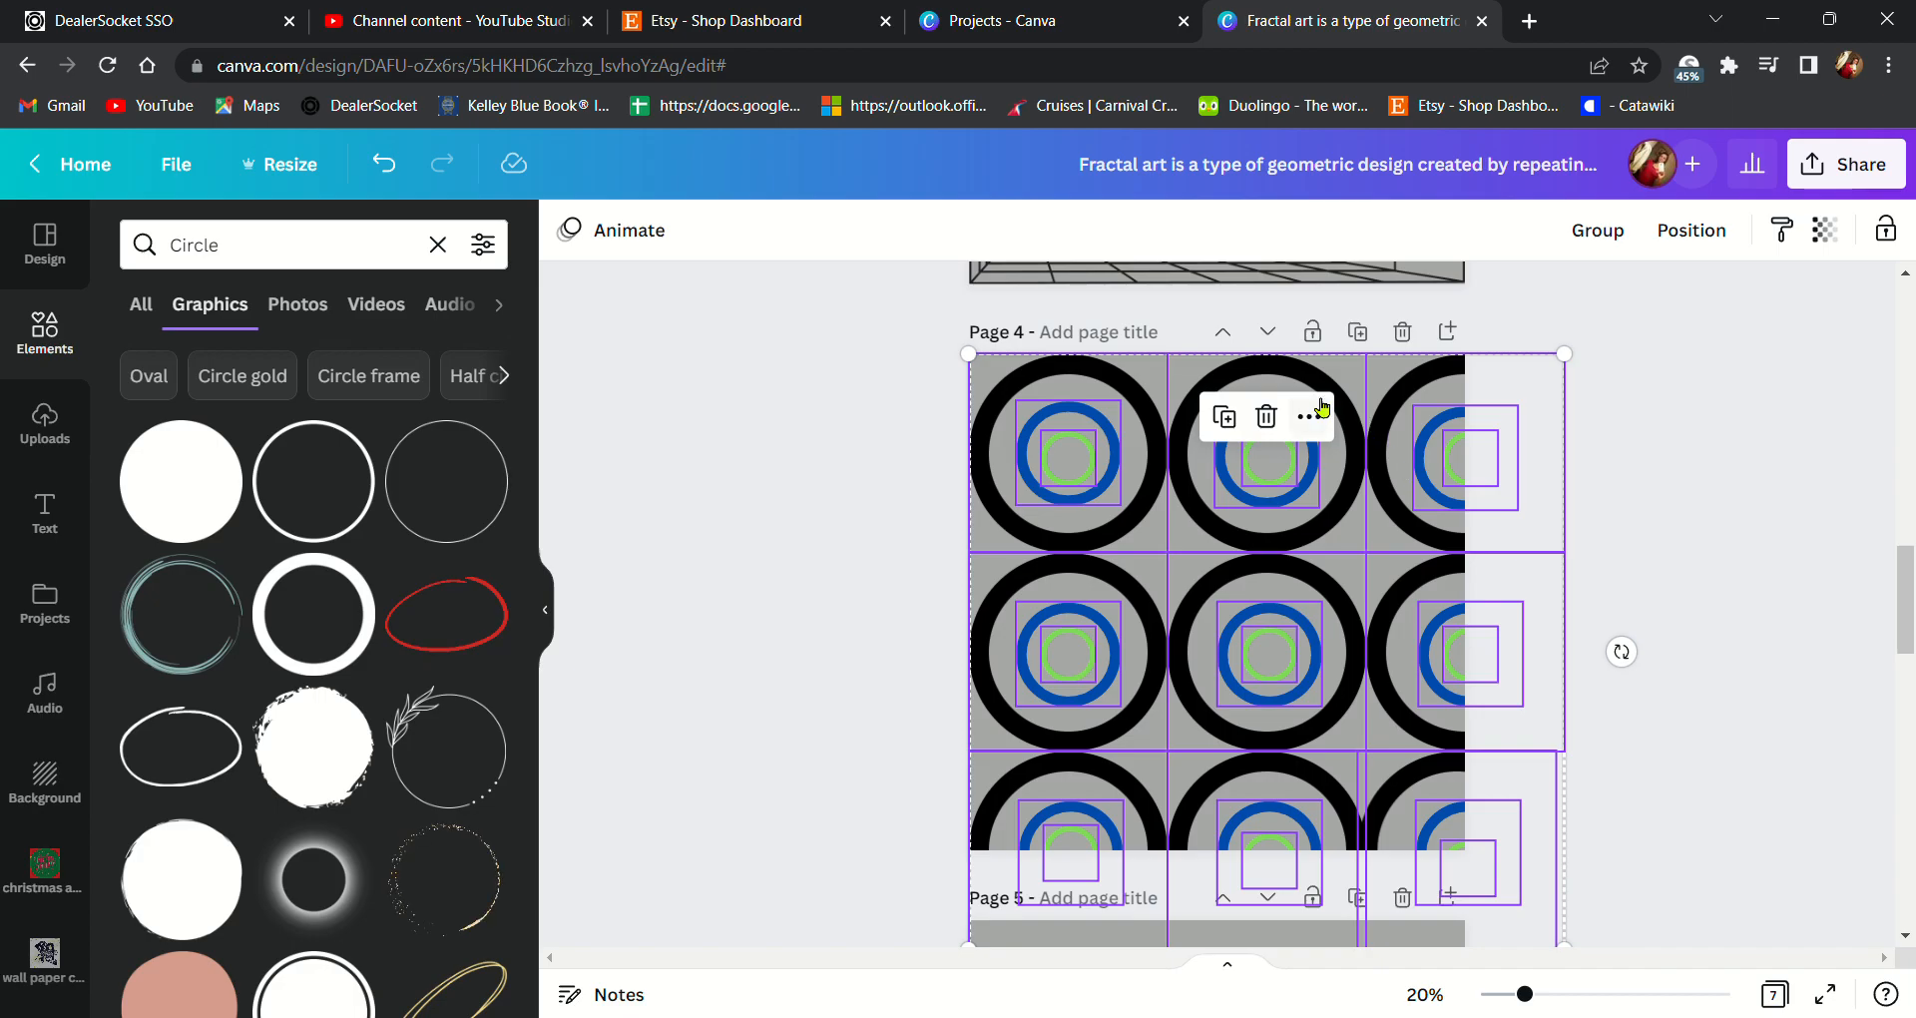
pyautogui.click(1609, 231)
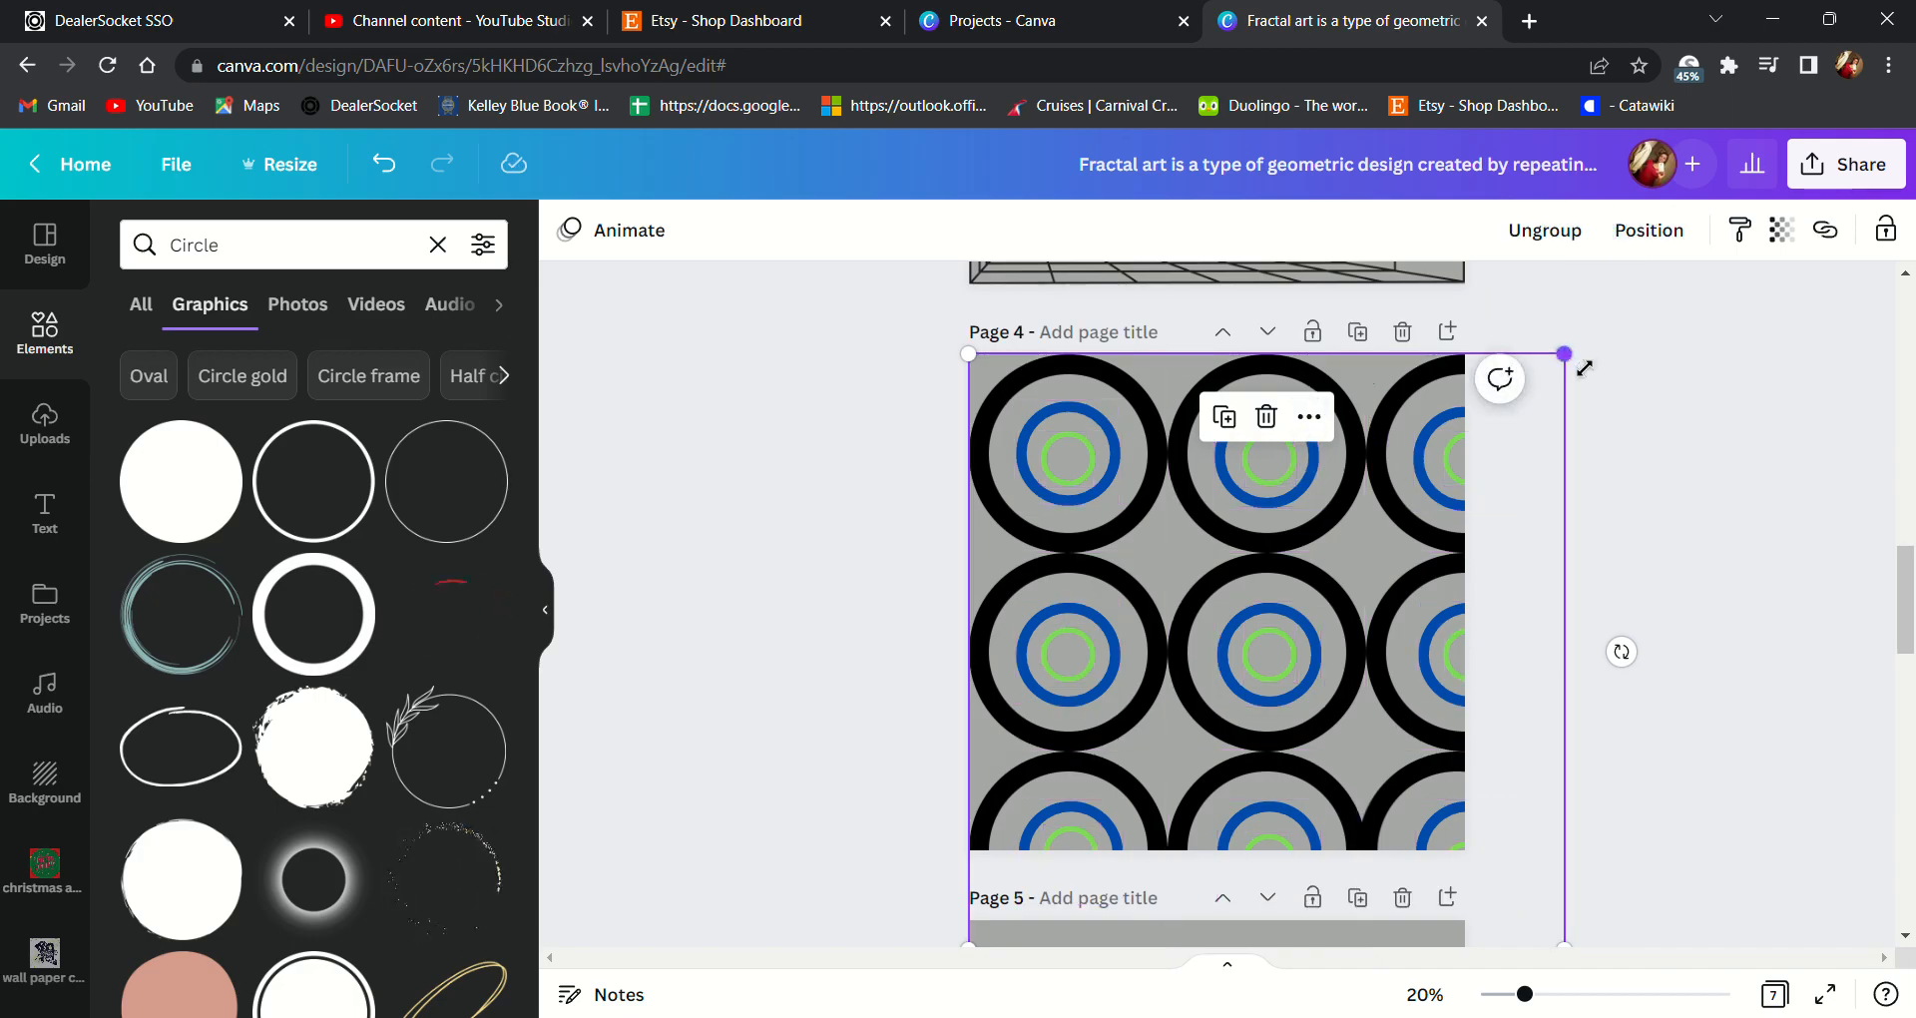
pyautogui.moveTo(1584, 368); pyautogui.dragTo(1276, 653)
pyautogui.moveTo(1151, 736); pyautogui.dragTo(1136, 495)
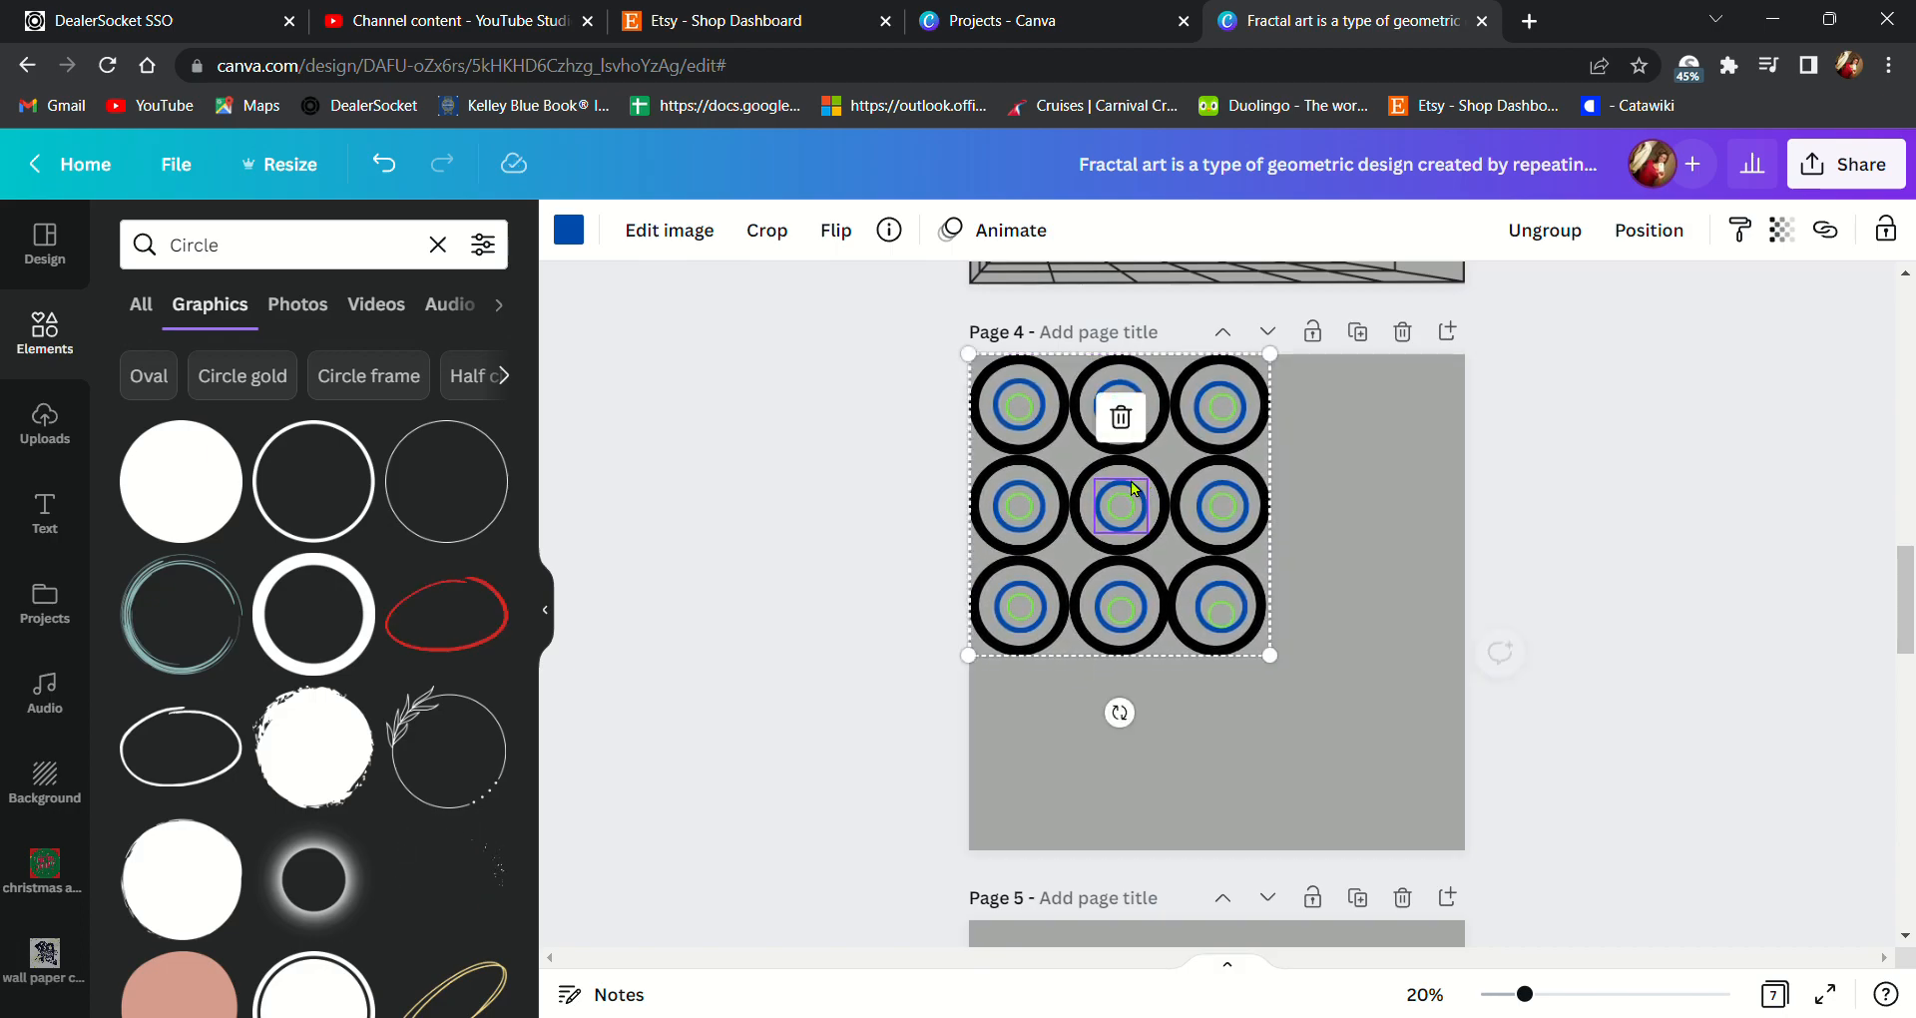
pyautogui.click(1358, 479)
pyautogui.click(1187, 520)
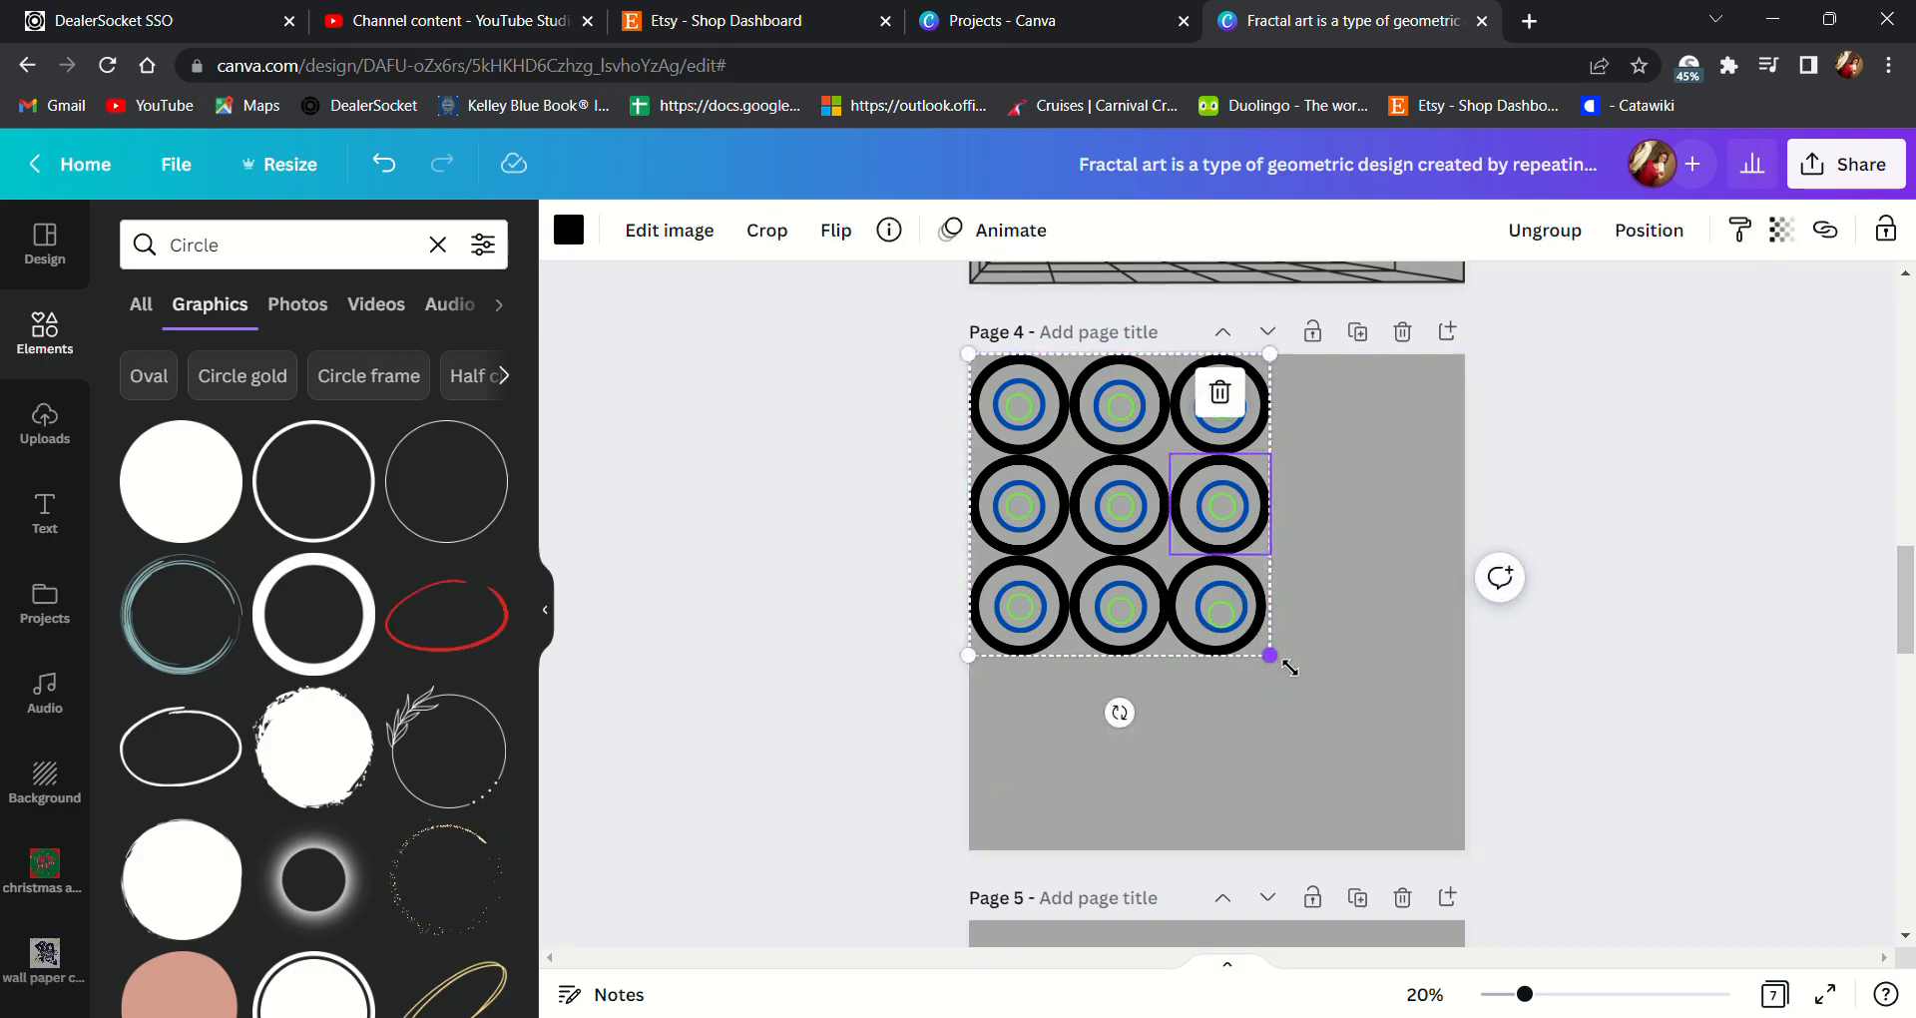
pyautogui.moveTo(1289, 667); pyautogui.dragTo(1485, 866)
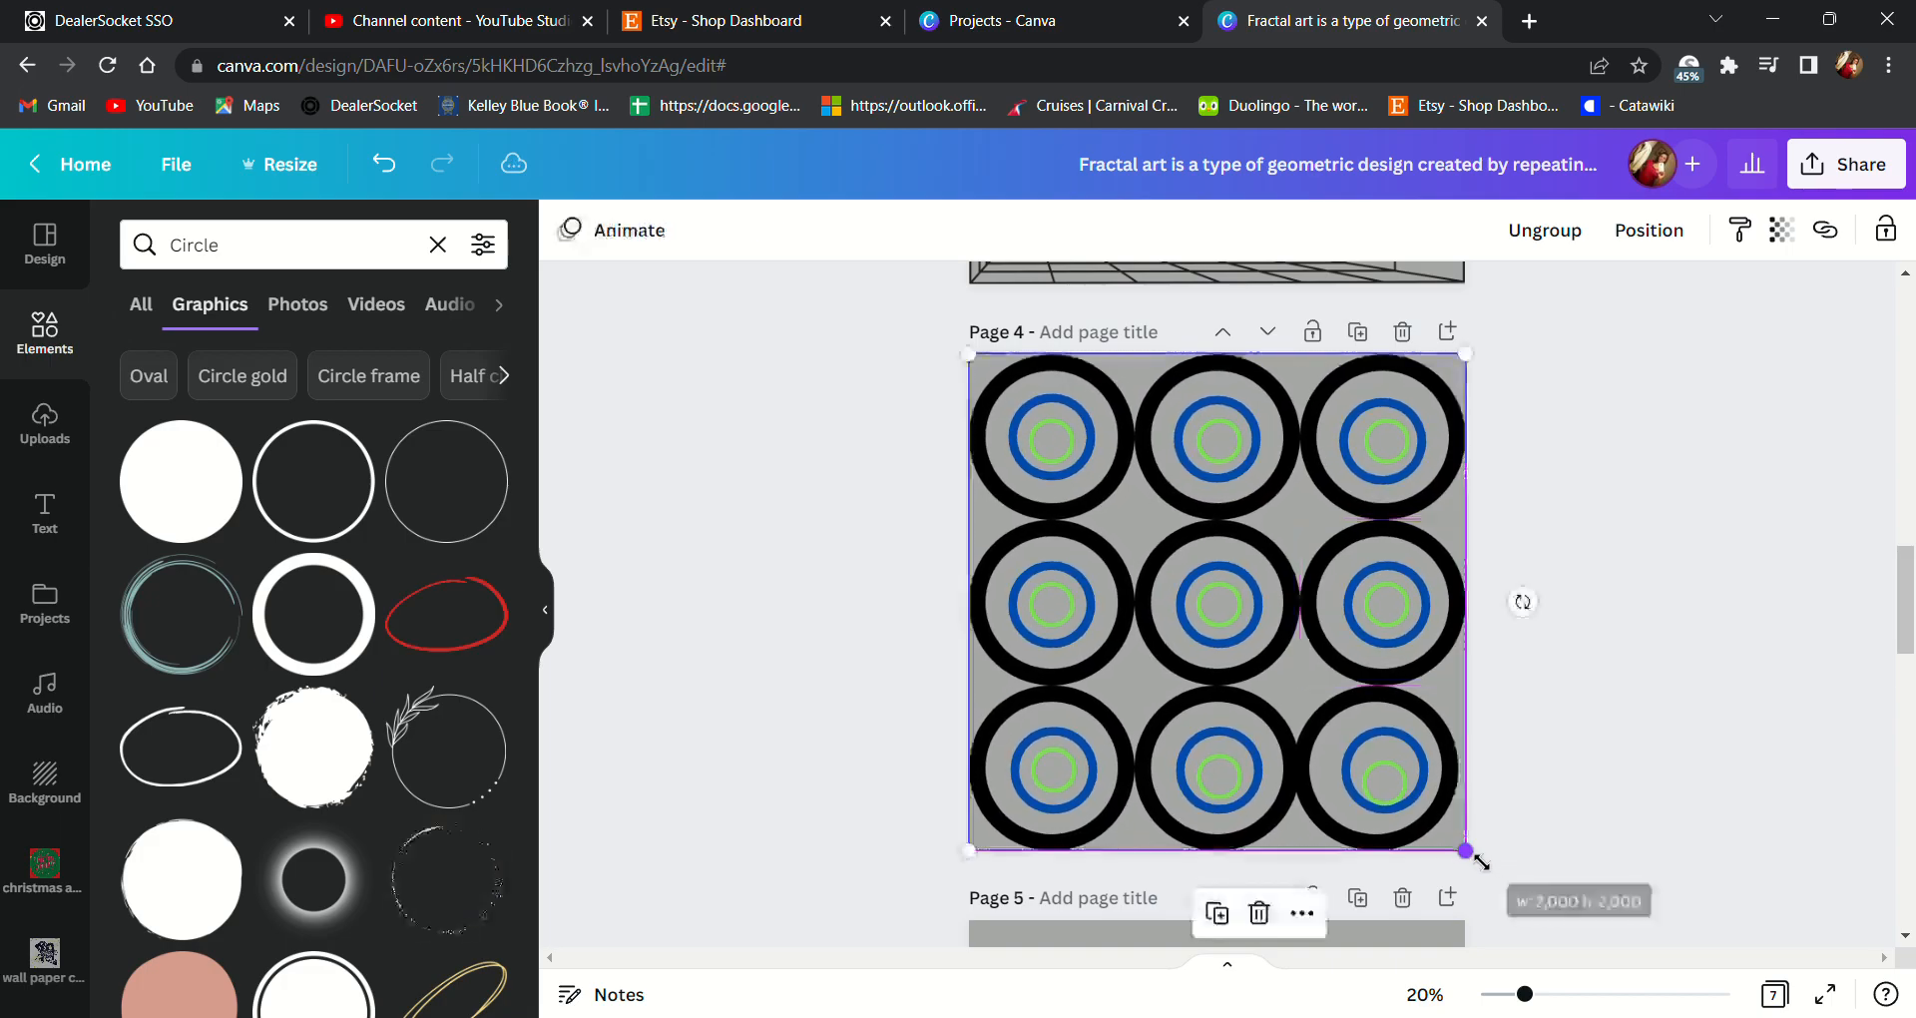
# - Ungroup the scaled ring pattern and clear the selection
pyautogui.click(1544, 232)
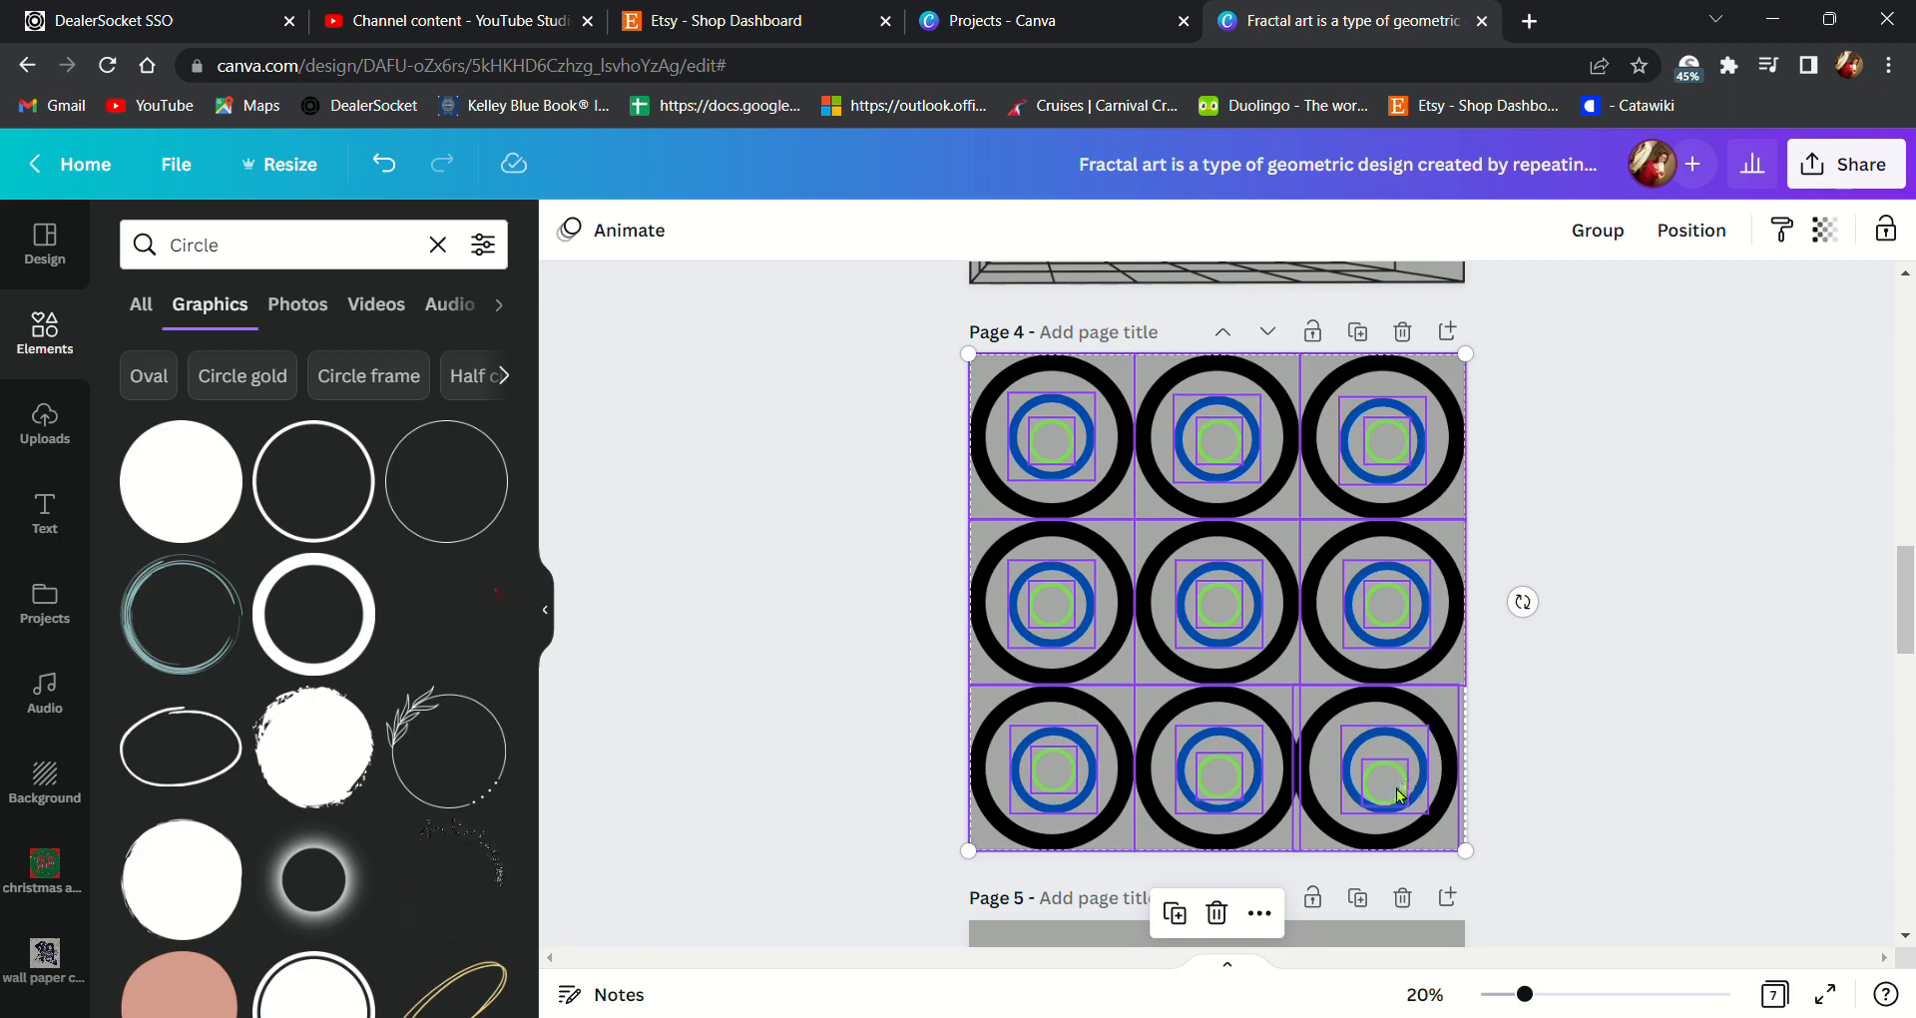
pyautogui.moveTo(1397, 786); pyautogui.dragTo(1392, 786)
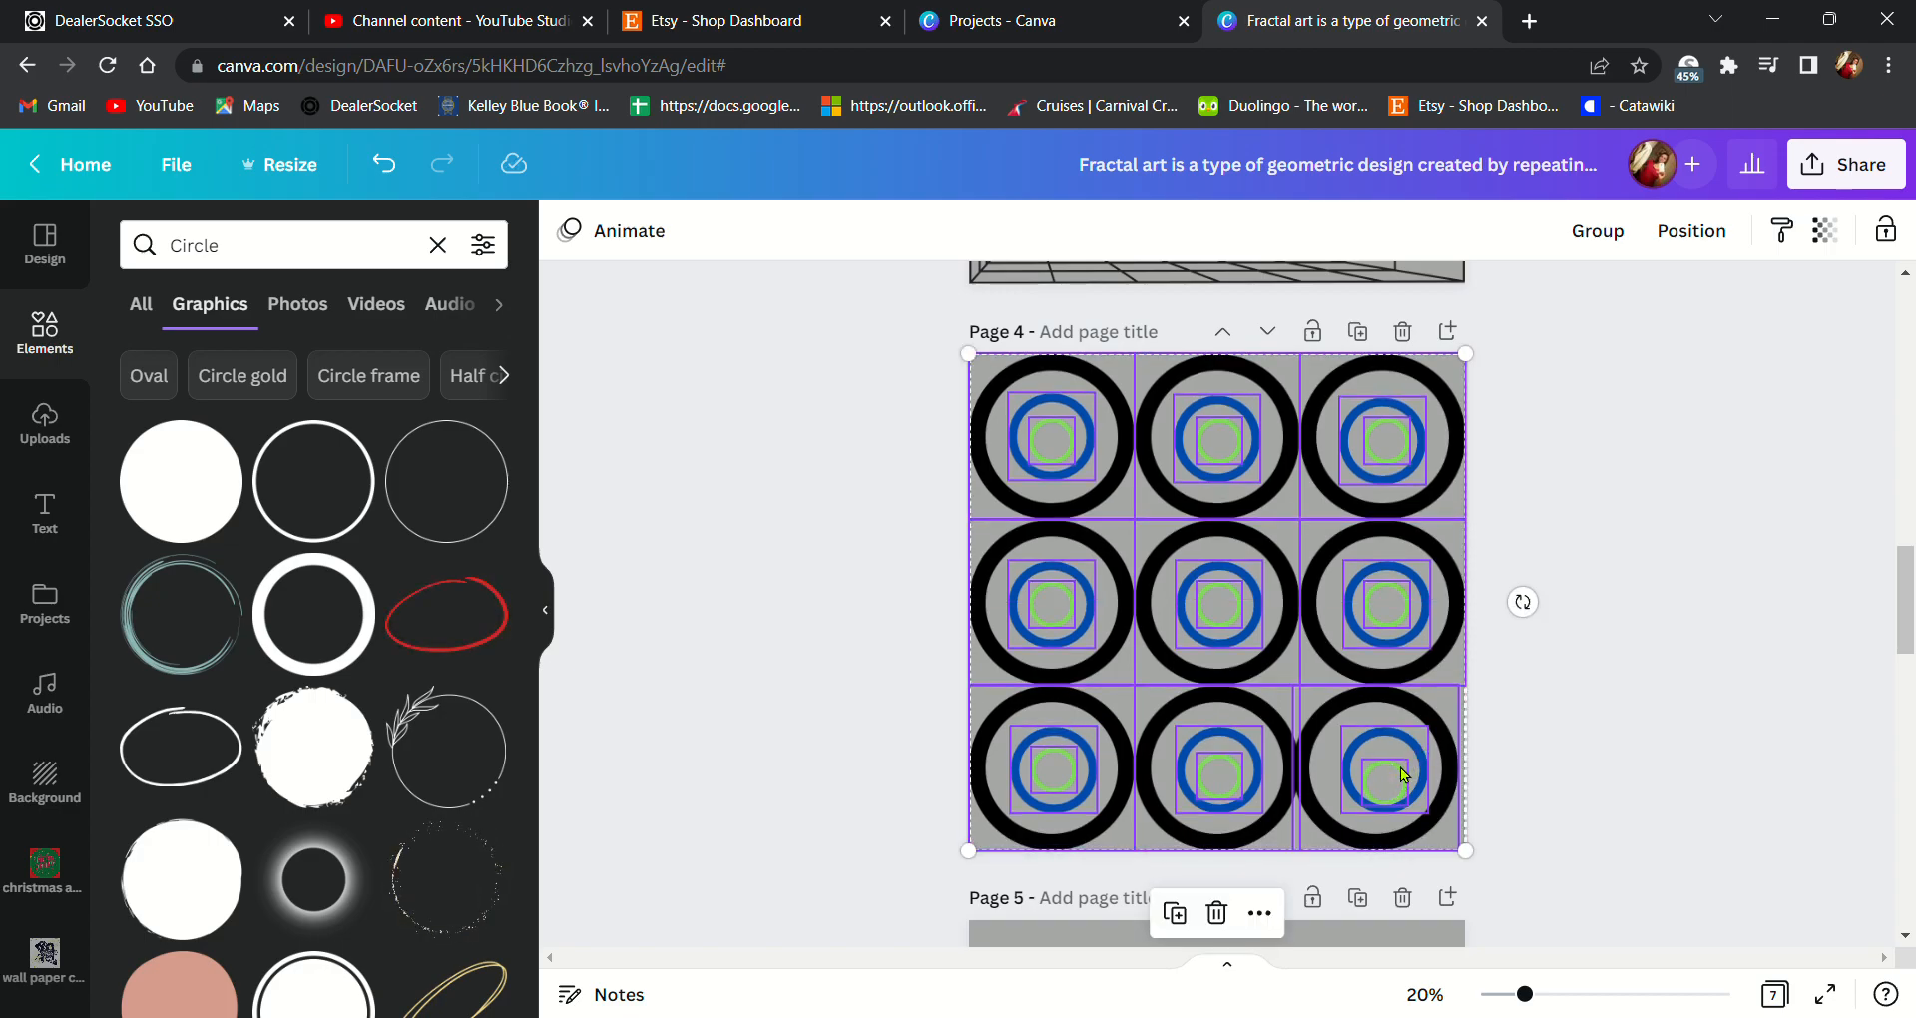
pyautogui.click(1676, 736)
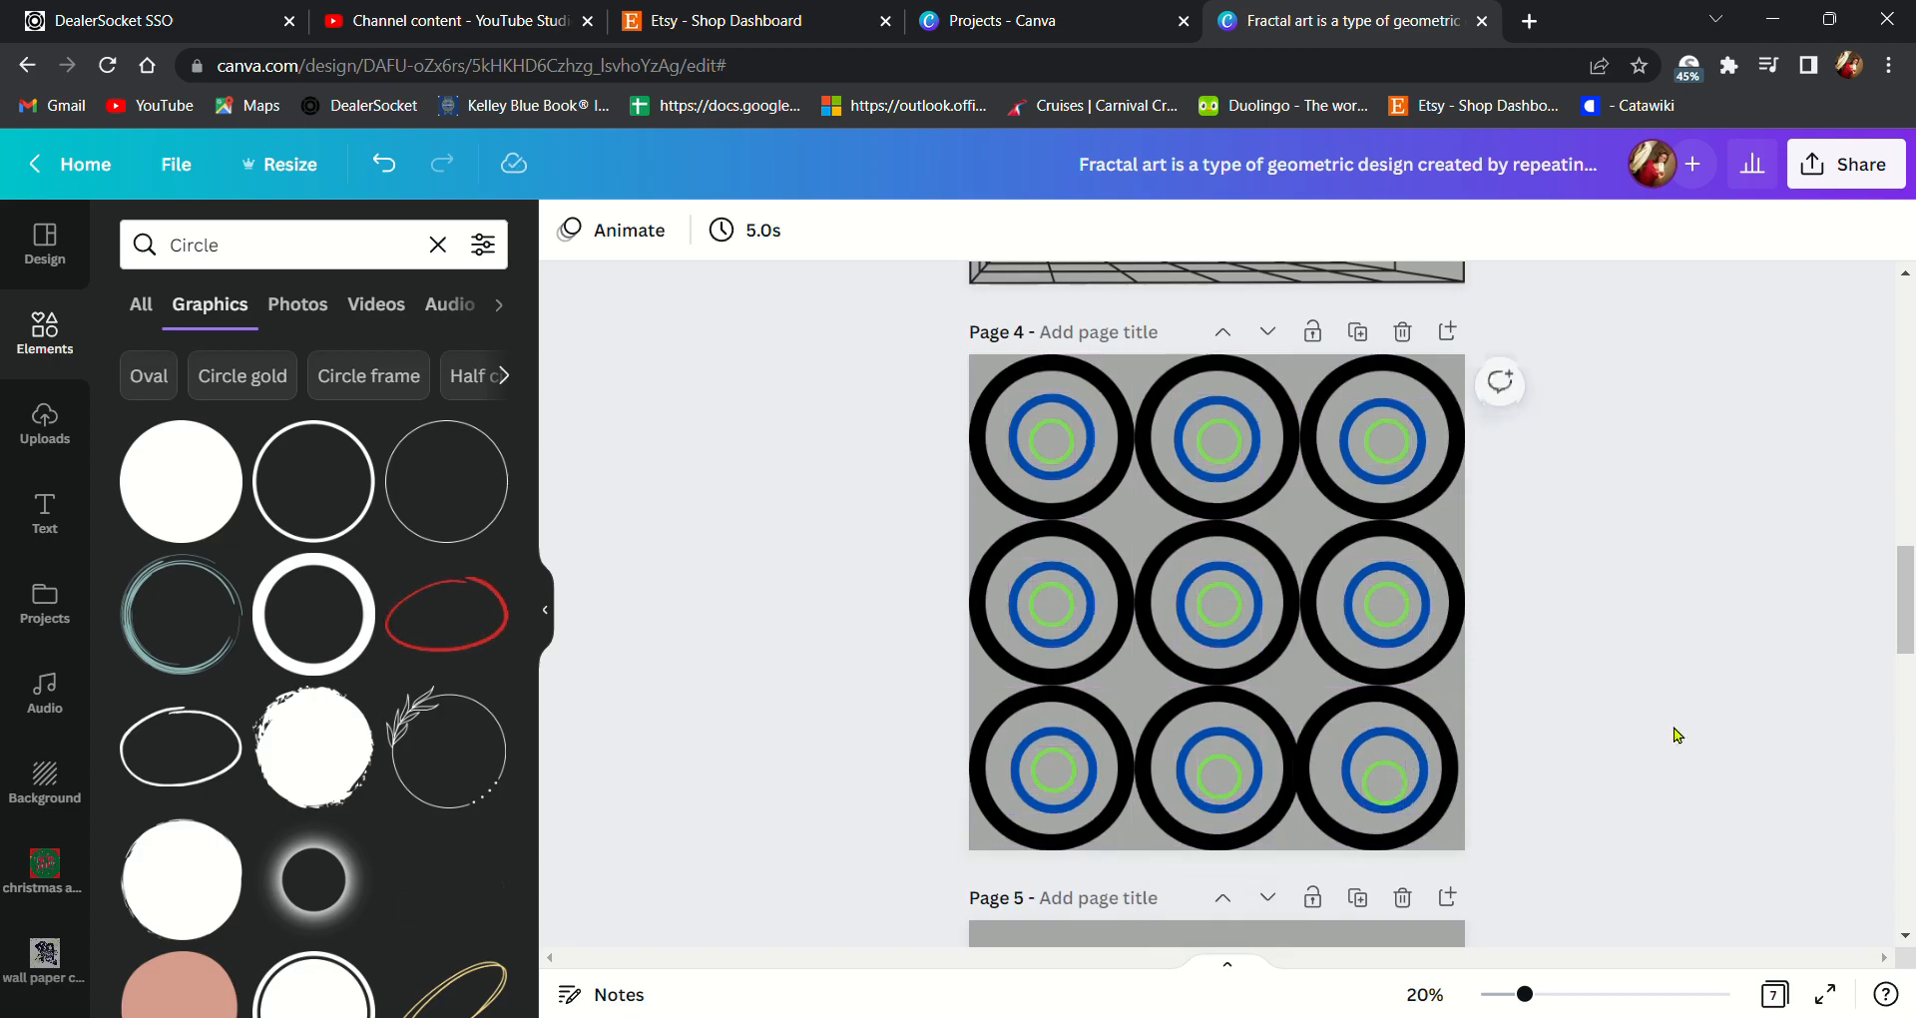
# - Centre the green and blue rings inside the lower-right black ring
pyautogui.click(1396, 784)
pyautogui.moveTo(1396, 784); pyautogui.dragTo(1403, 778)
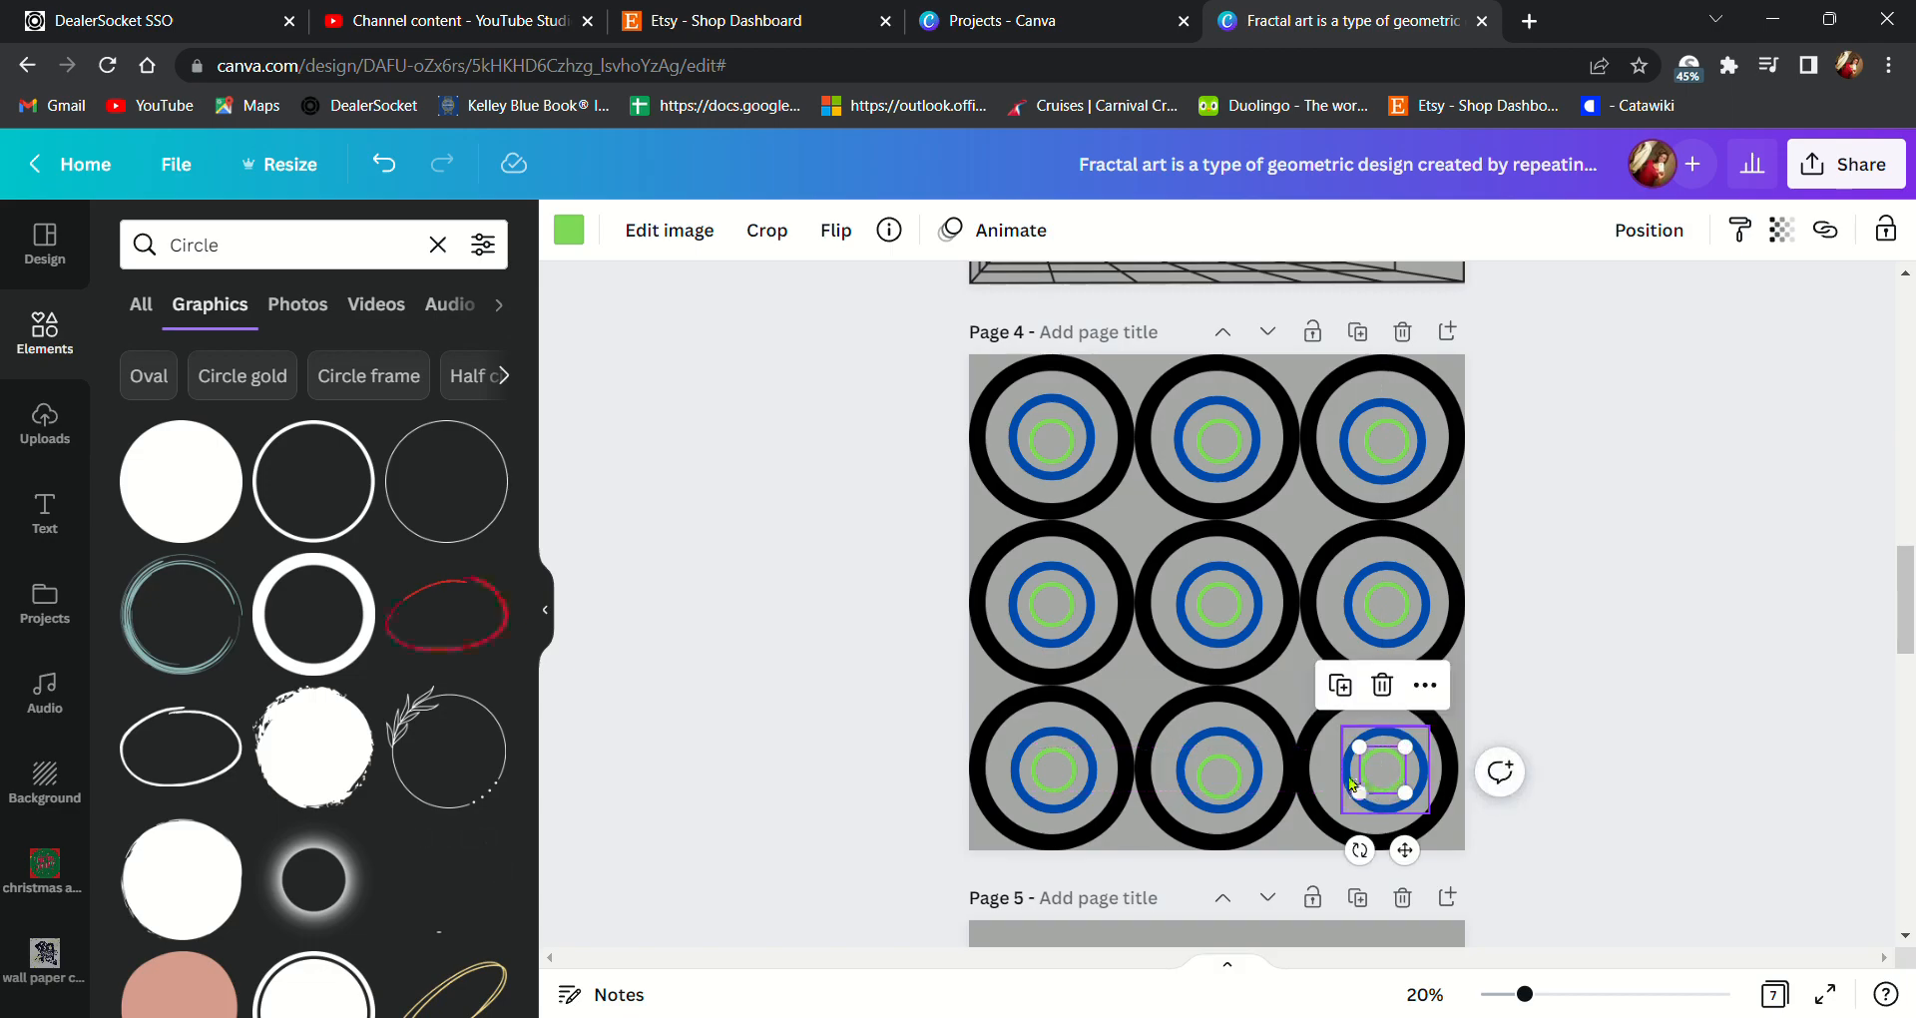
pyautogui.moveTo(1346, 777); pyautogui.dragTo(1357, 784)
pyautogui.click(1385, 781)
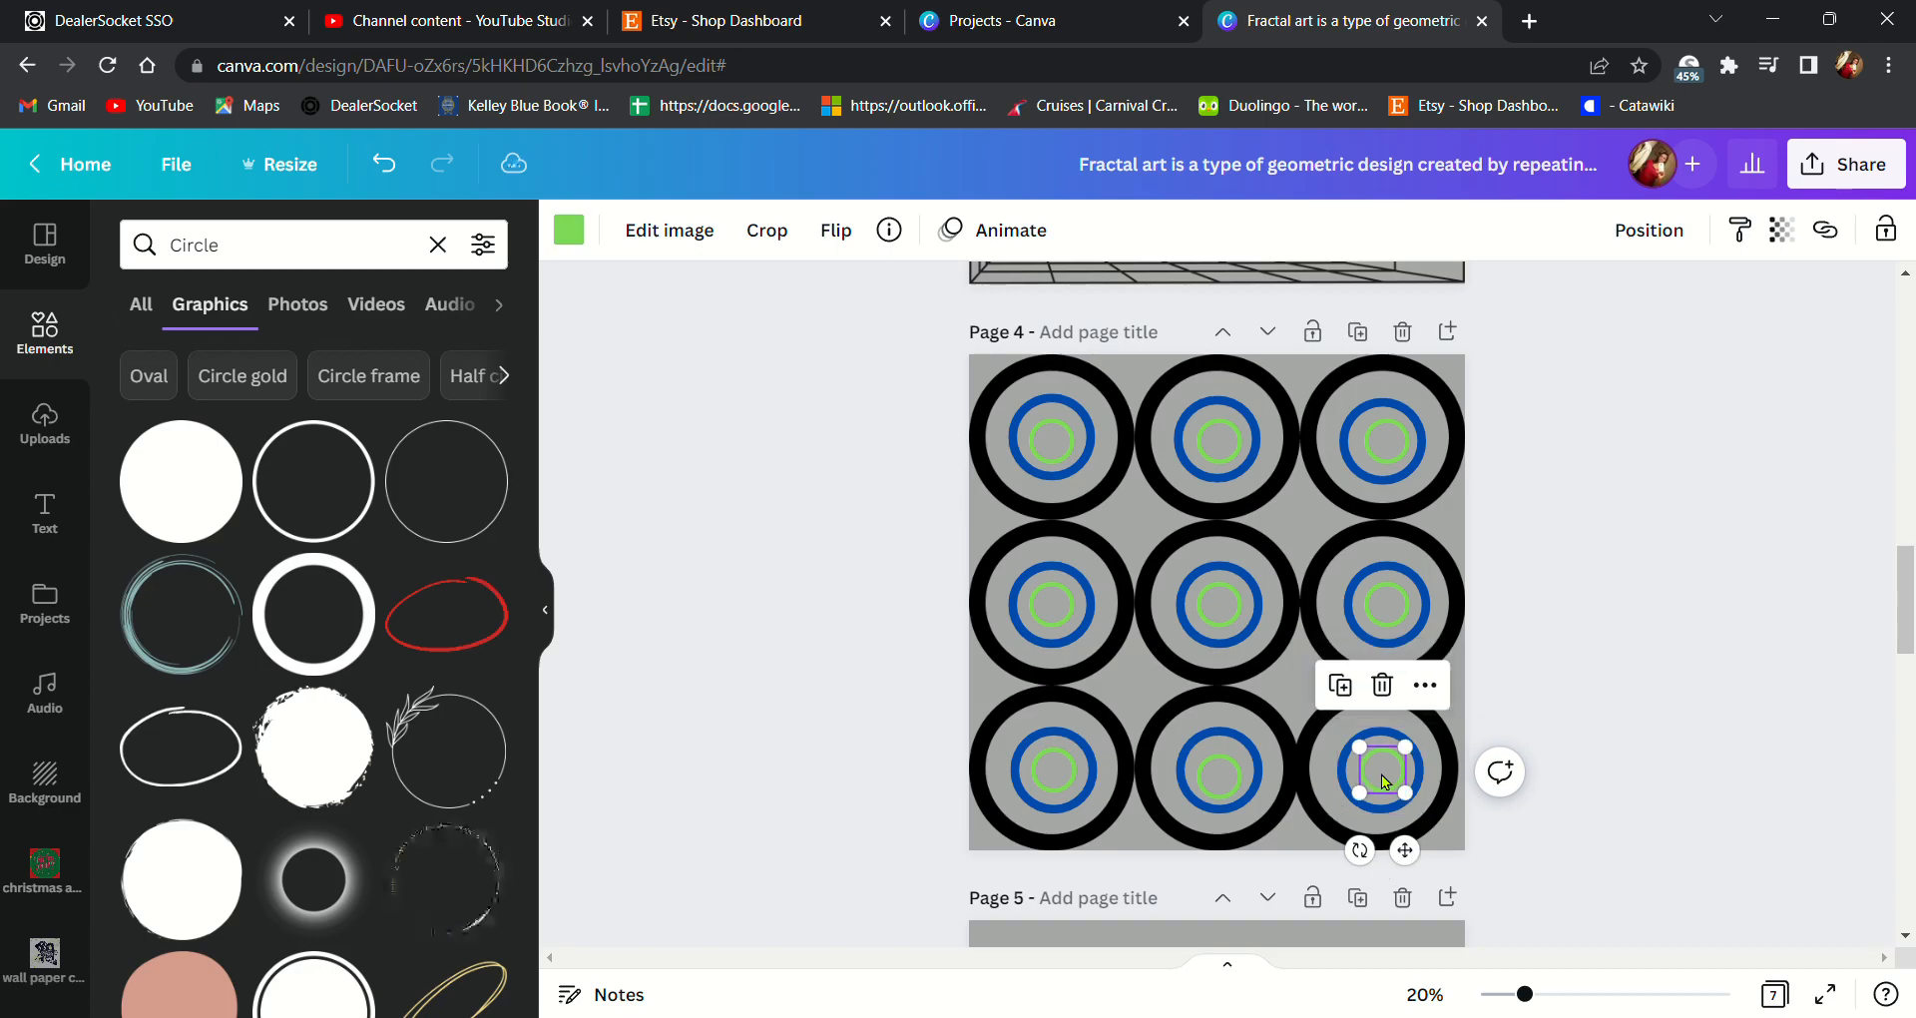
pyautogui.moveTo(1385, 781); pyautogui.dragTo(1384, 785)
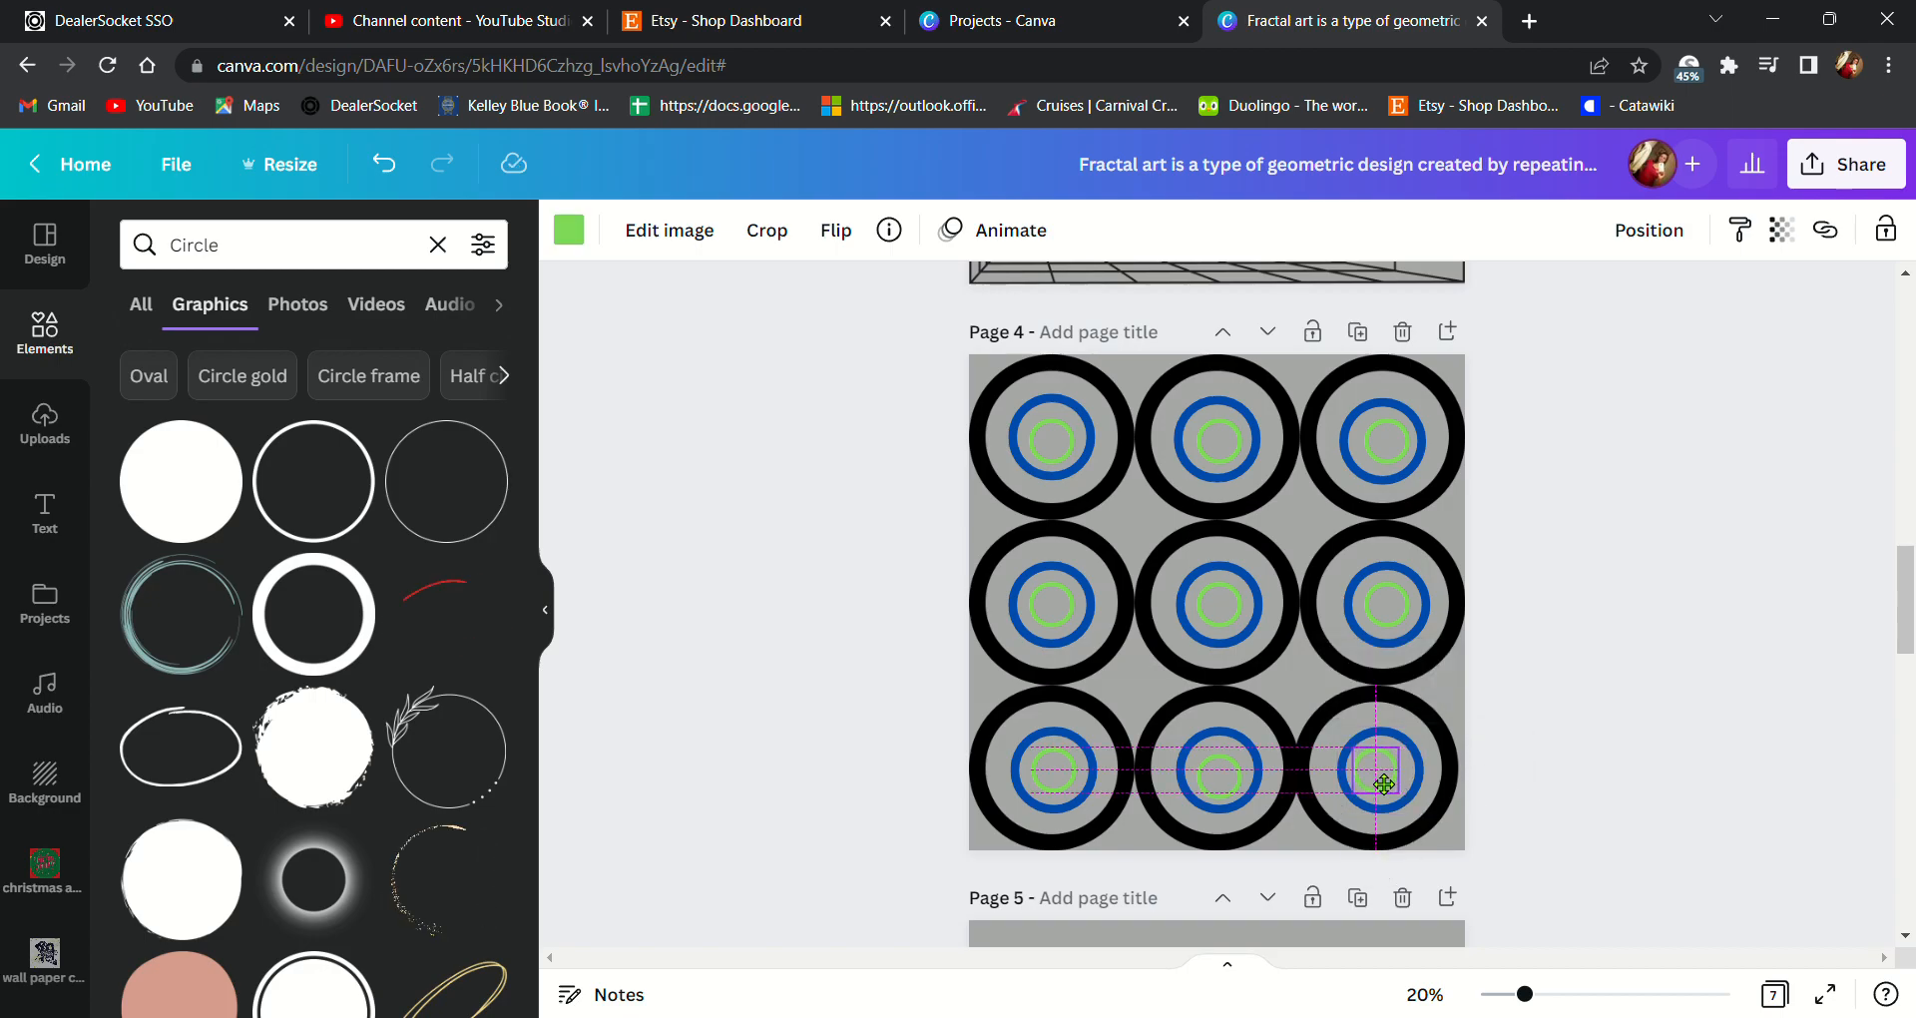
pyautogui.moveTo(1385, 784); pyautogui.dragTo(1387, 783)
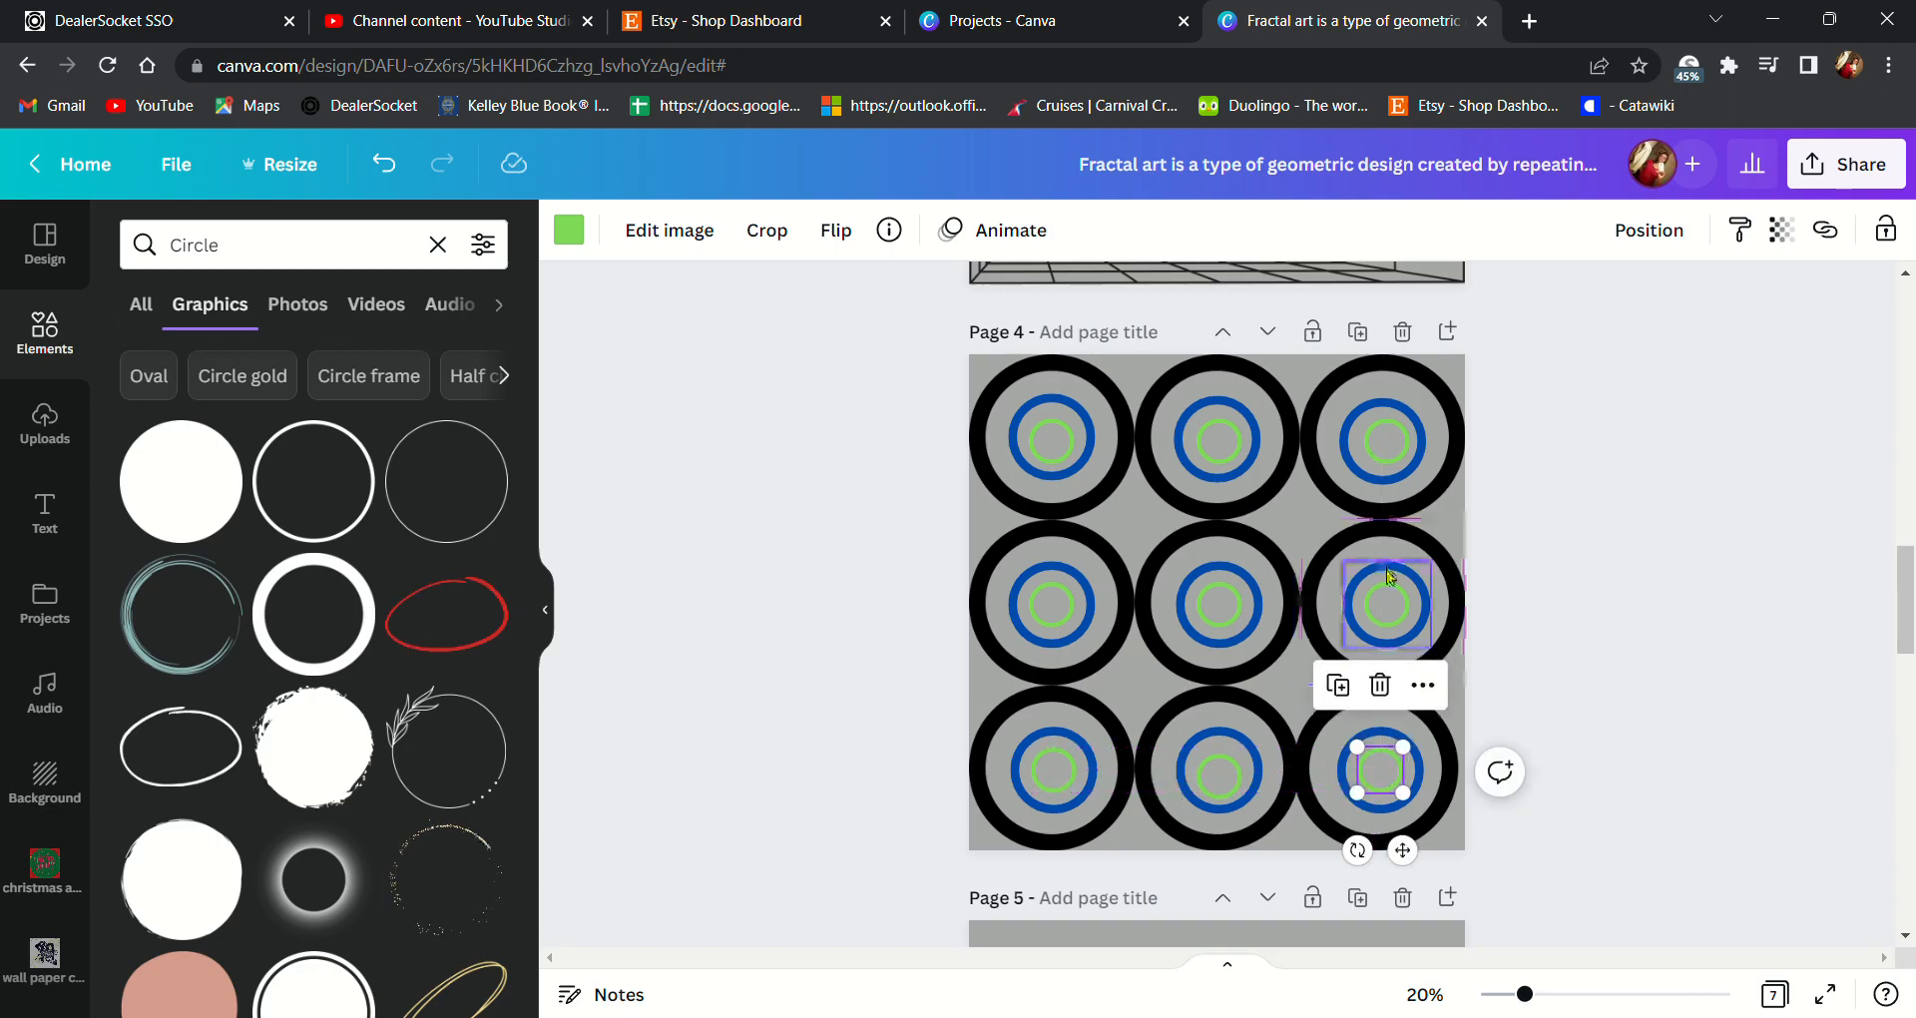
# - Adjust the green ring in the middle row's rightmost circle and centre the green ring in the bottom row's middle circle
pyautogui.click(1387, 606)
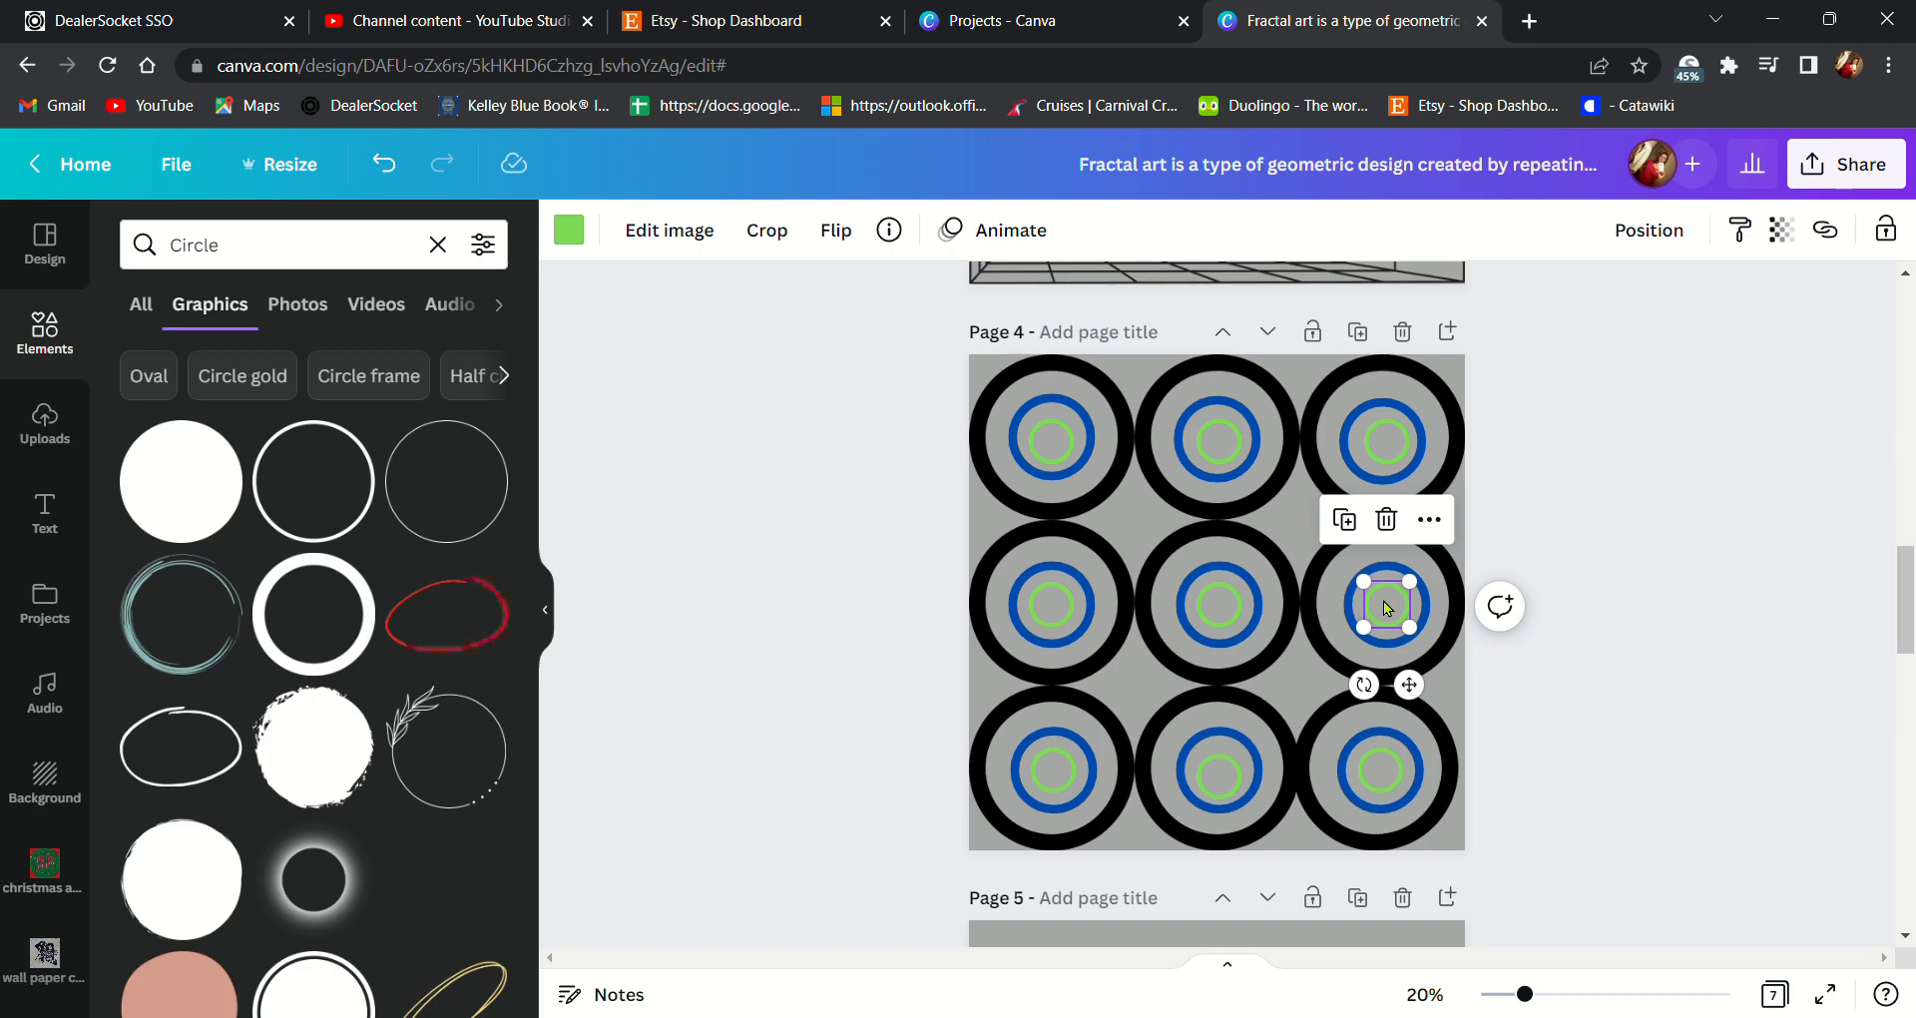
pyautogui.moveTo(1386, 608); pyautogui.dragTo(1397, 615)
pyautogui.click(1235, 791)
pyautogui.moveTo(1233, 782); pyautogui.dragTo(1242, 791)
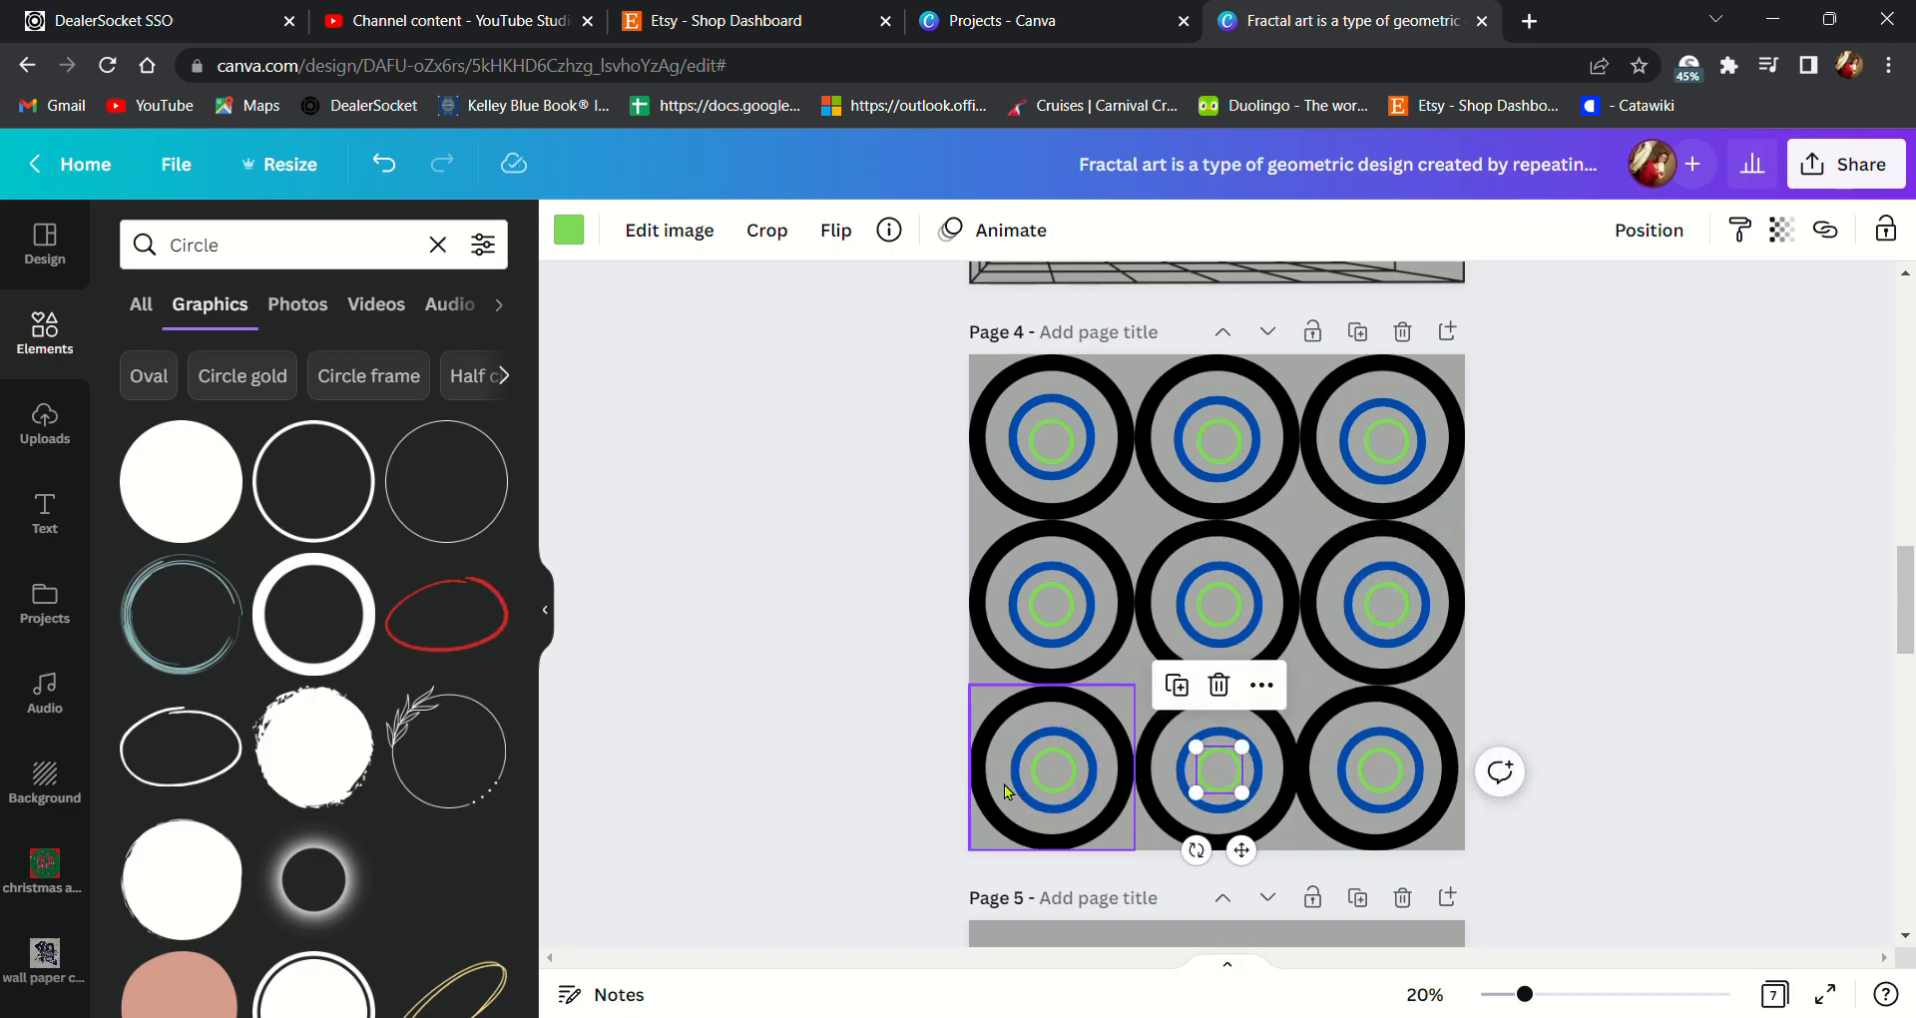
pyautogui.click(1039, 779)
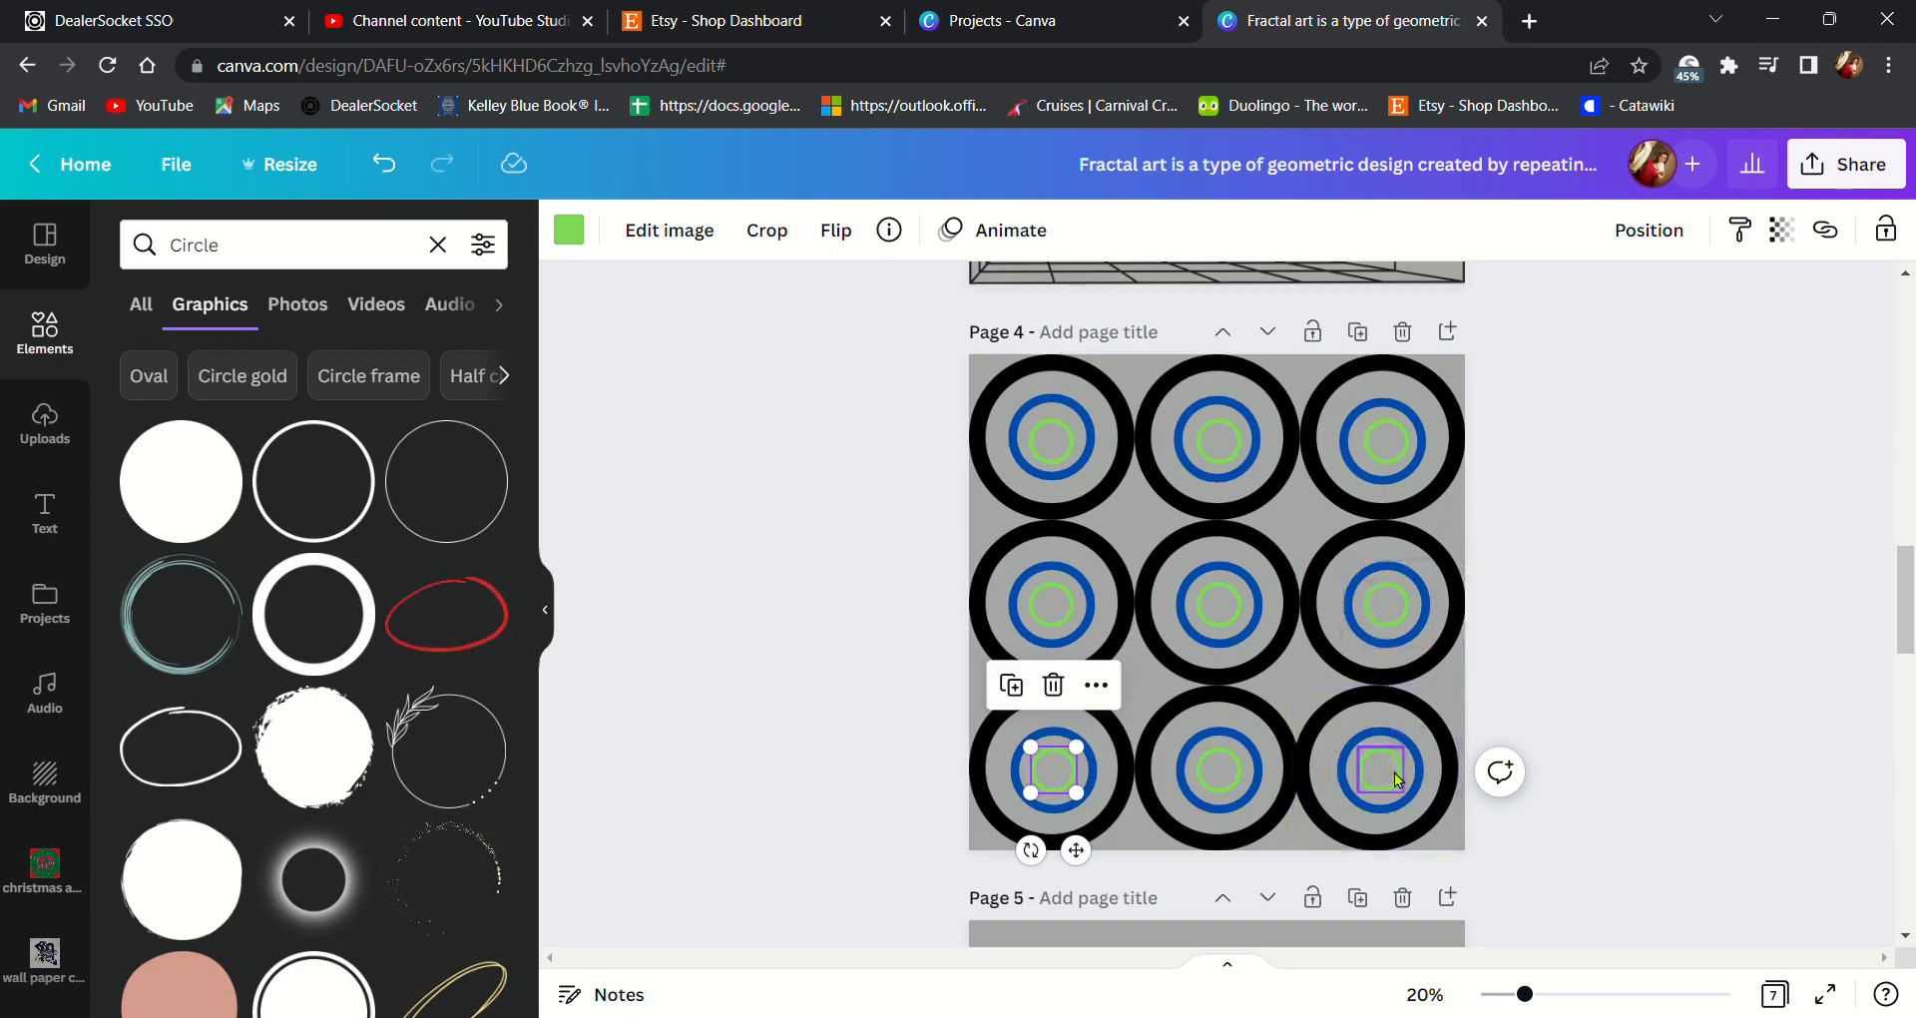
# - Try to reposition the blue ring inside the lower-right black ring
pyautogui.click(1357, 789)
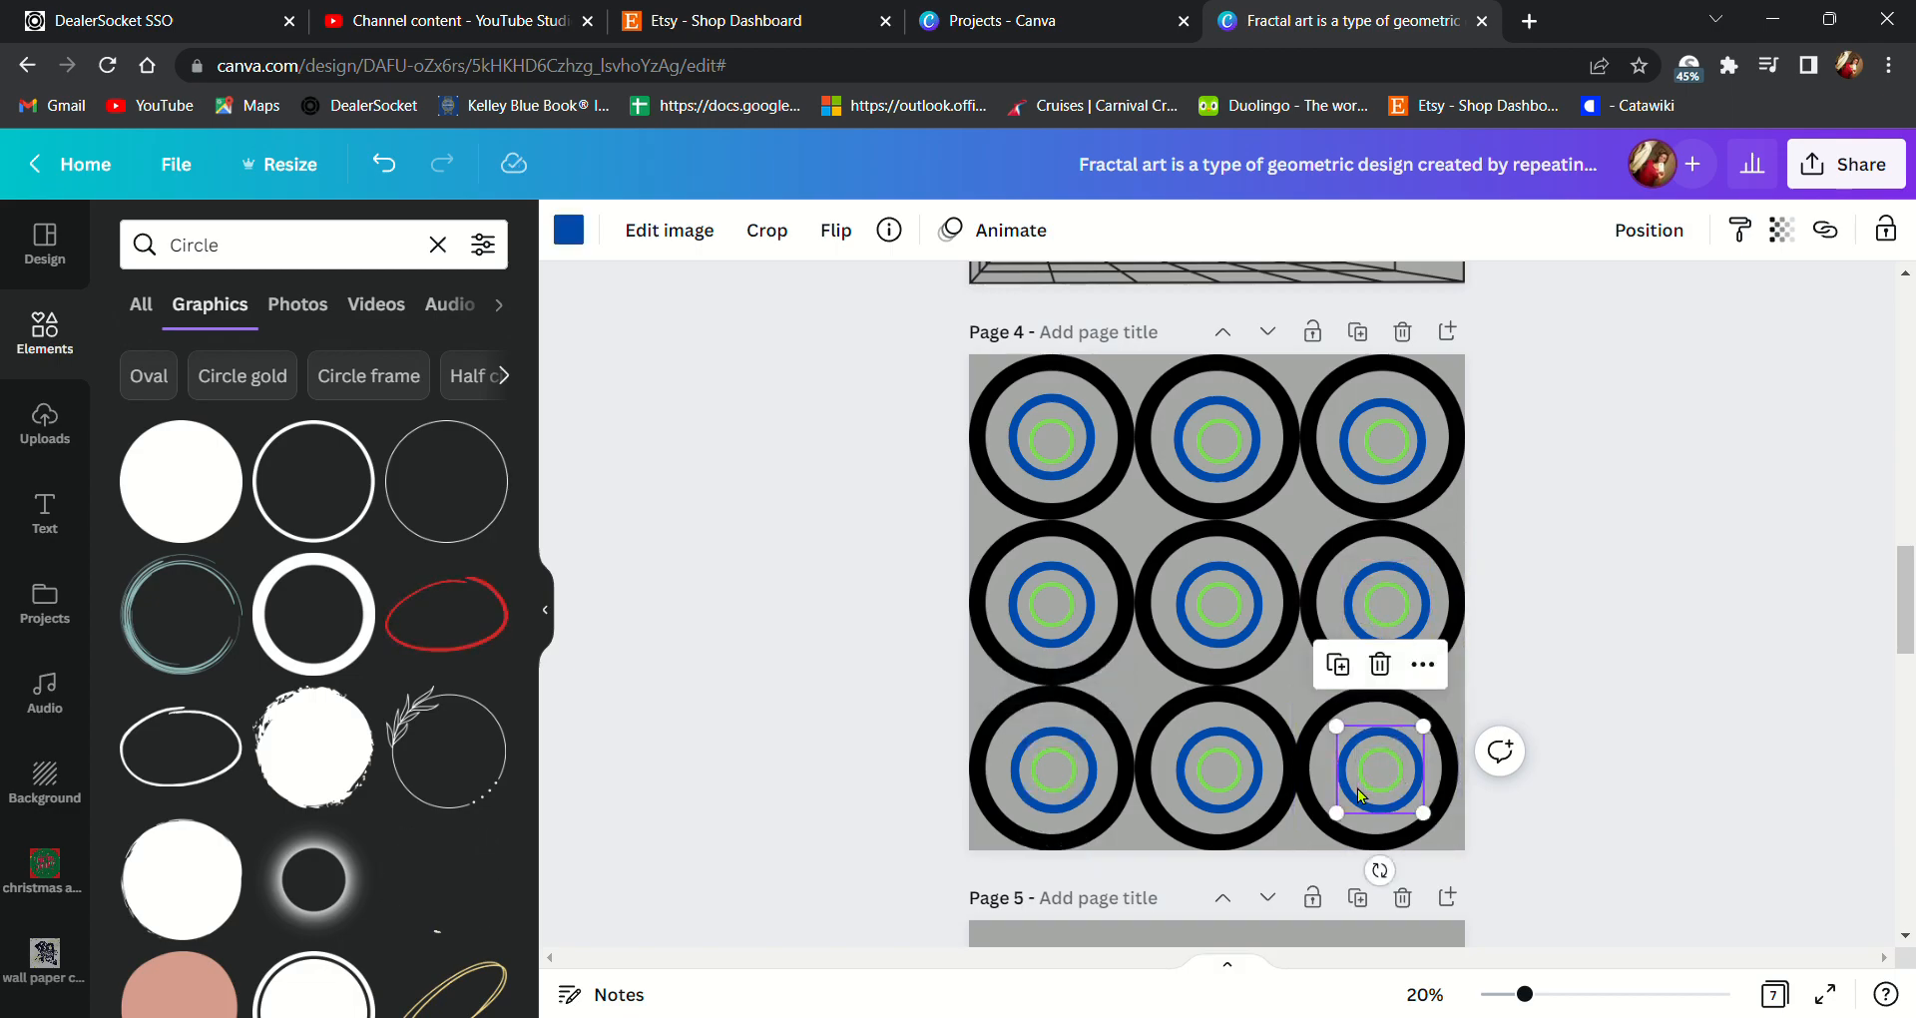
pyautogui.moveTo(1358, 788); pyautogui.dragTo(1357, 799)
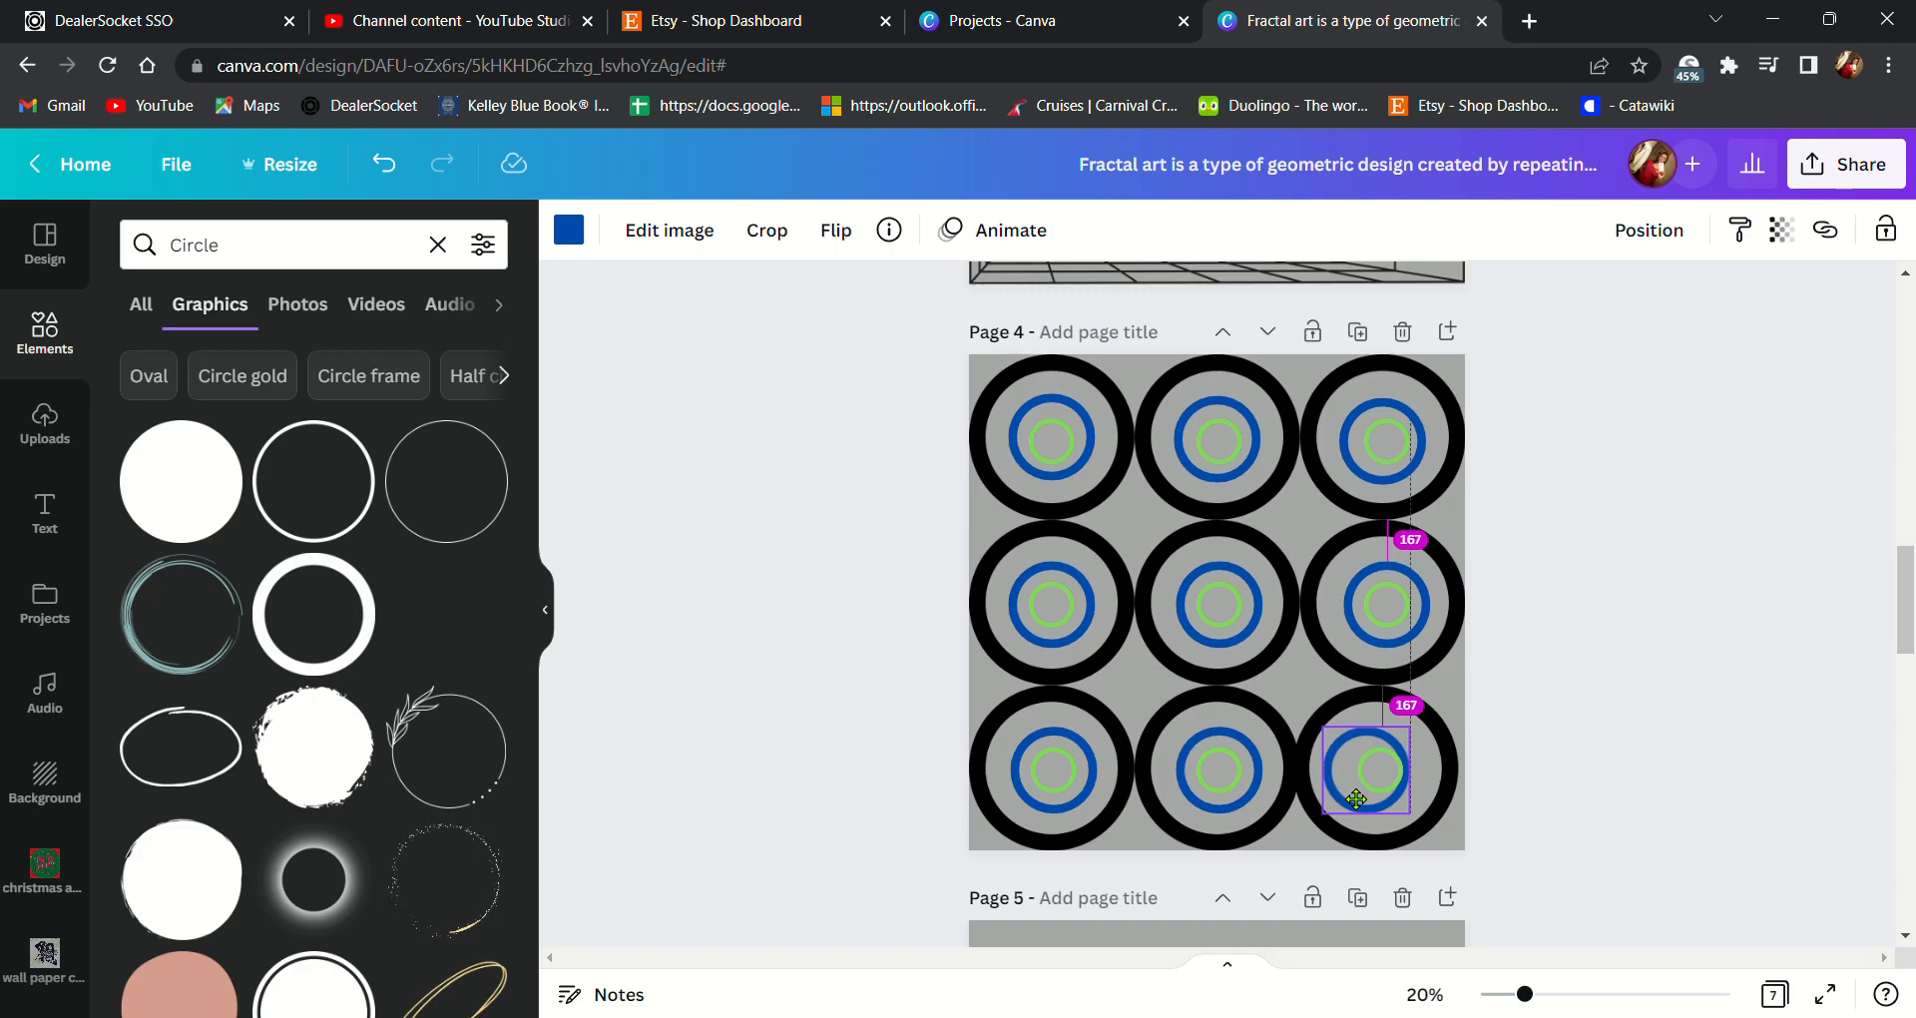
pyautogui.moveTo(1356, 798); pyautogui.dragTo(1357, 788)
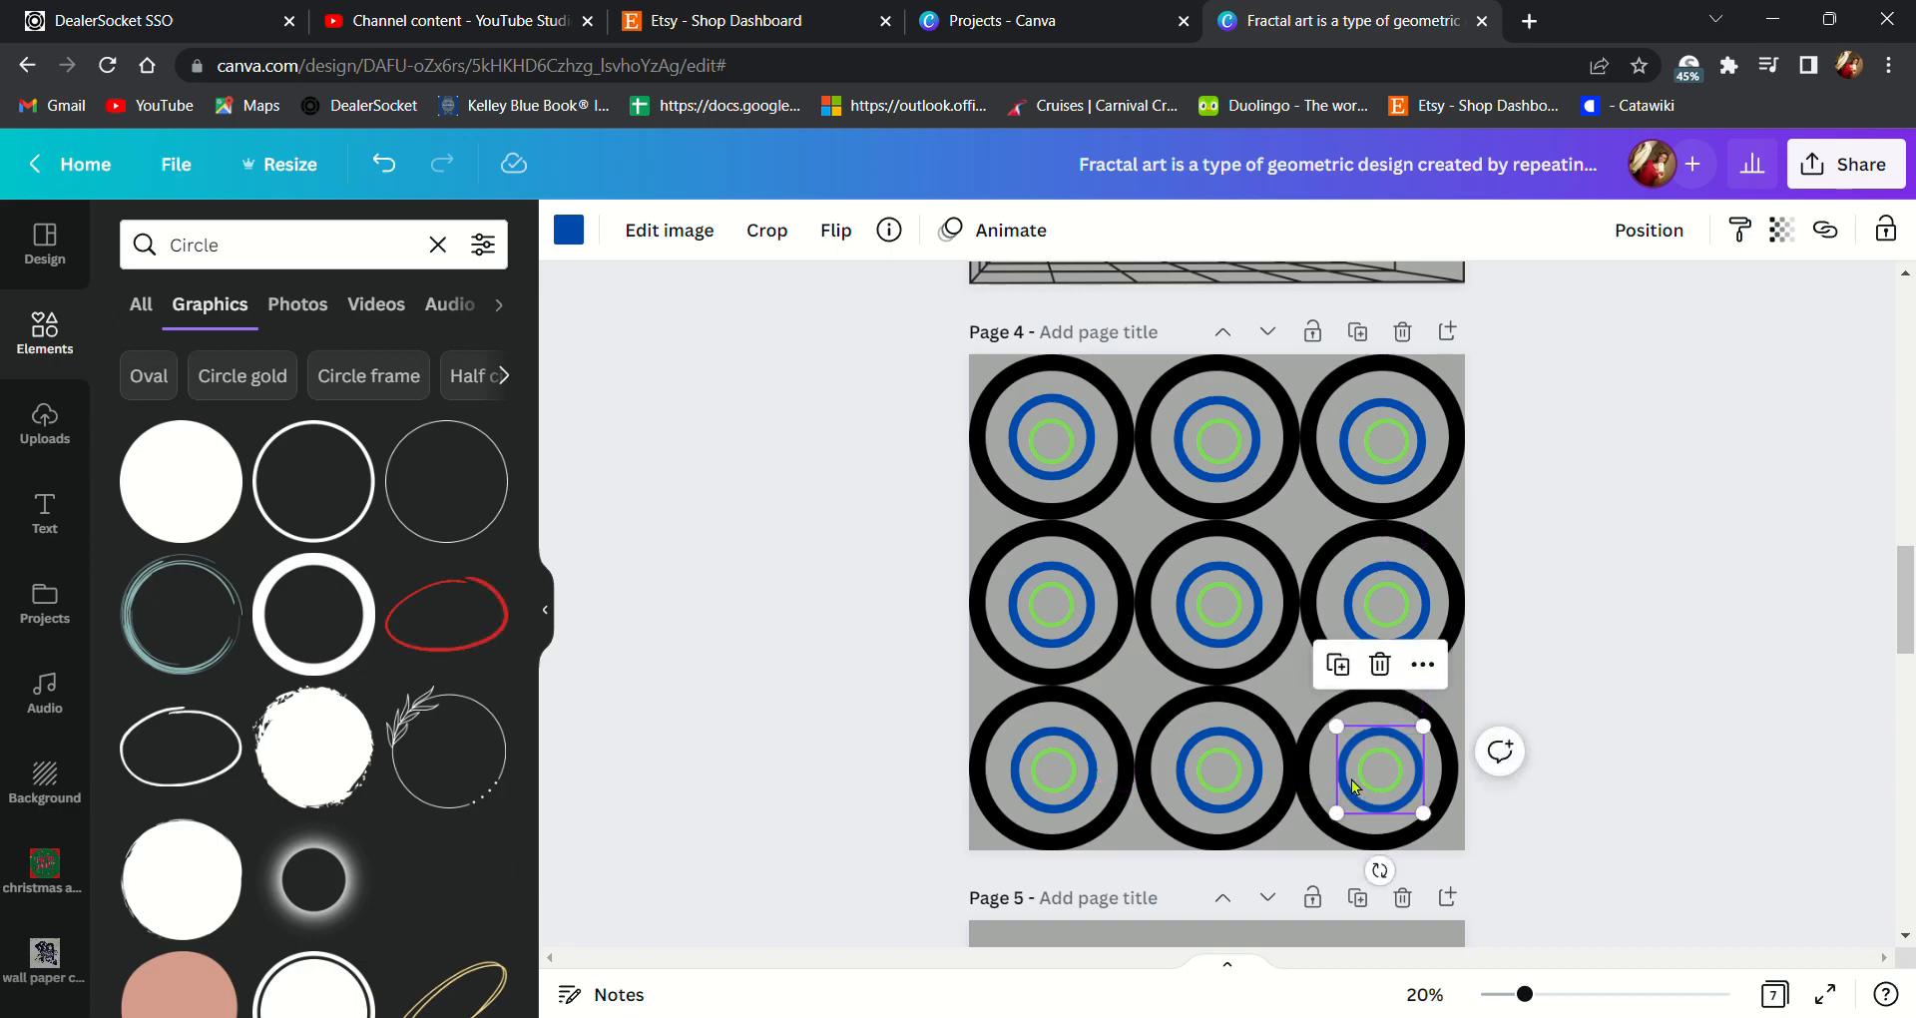
# - Fine-tune the position of the green ring inside the middle row's rightmost blue ring and deselect it
pyautogui.click(1398, 601)
pyautogui.moveTo(1398, 602); pyautogui.dragTo(1408, 617)
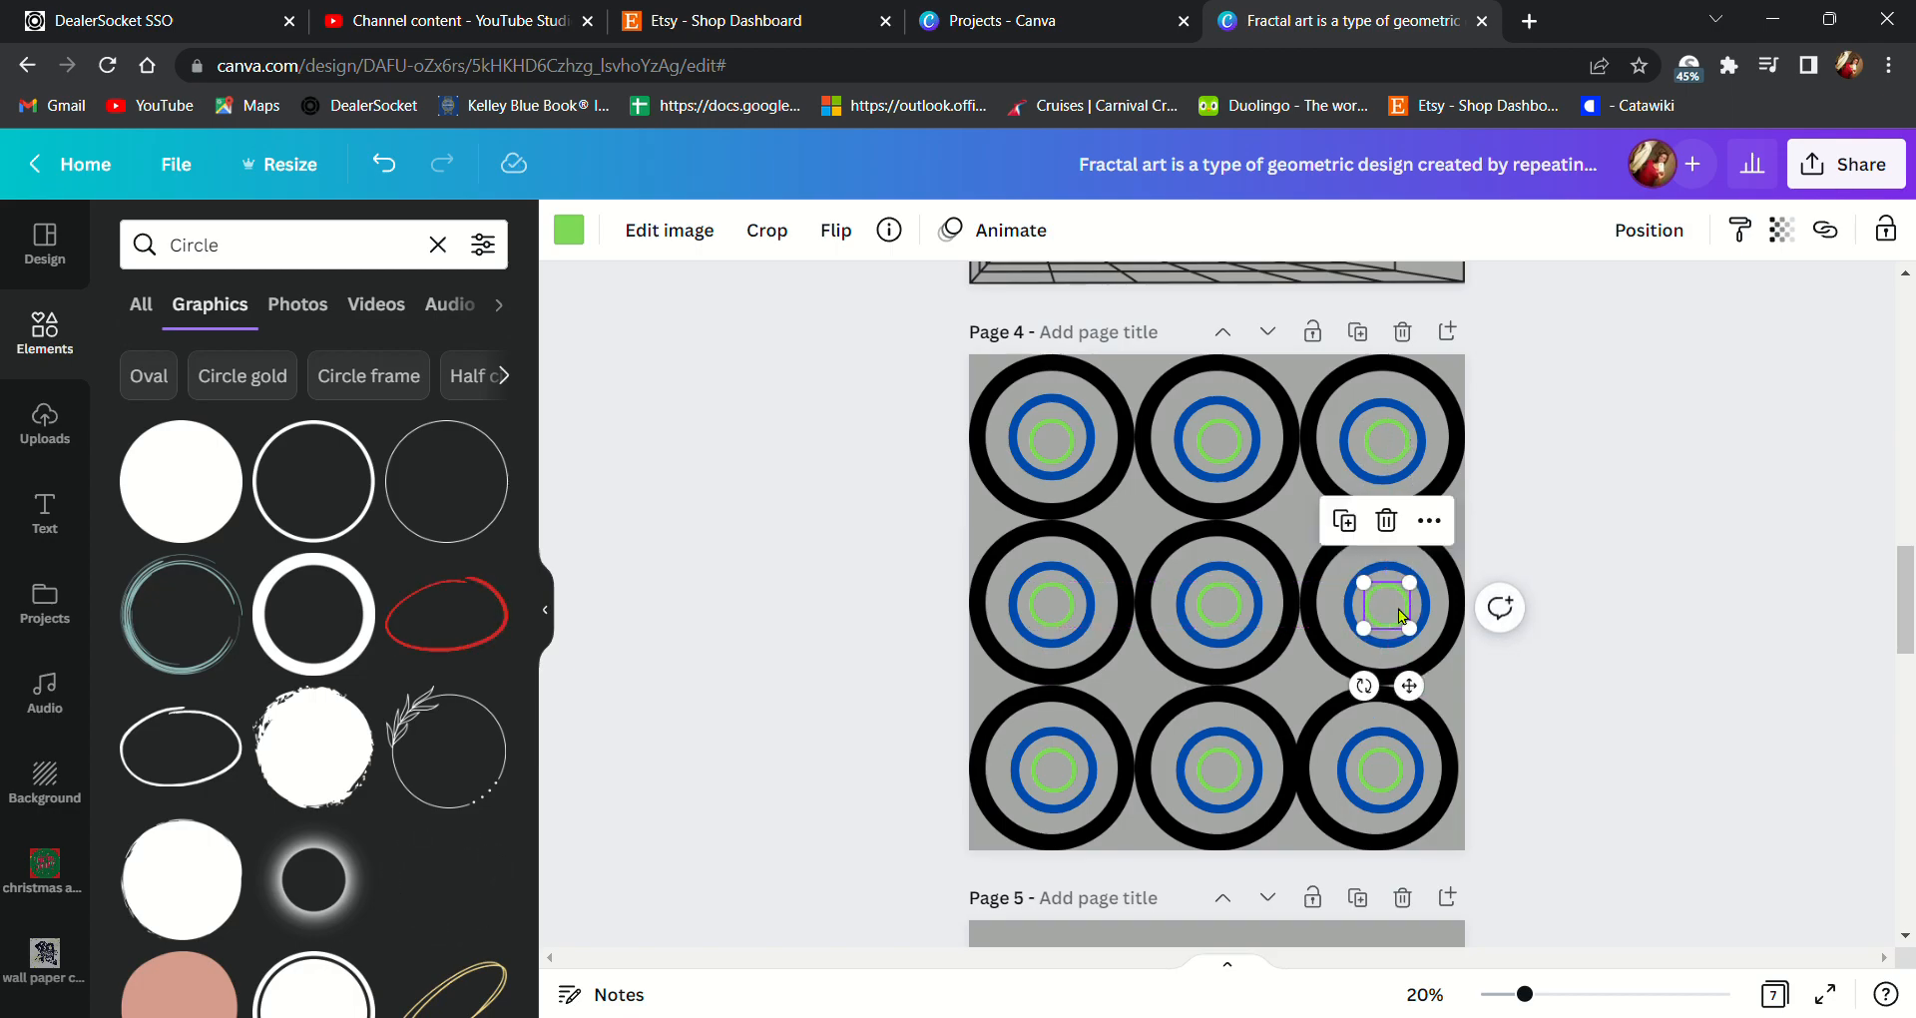
pyautogui.click(1617, 616)
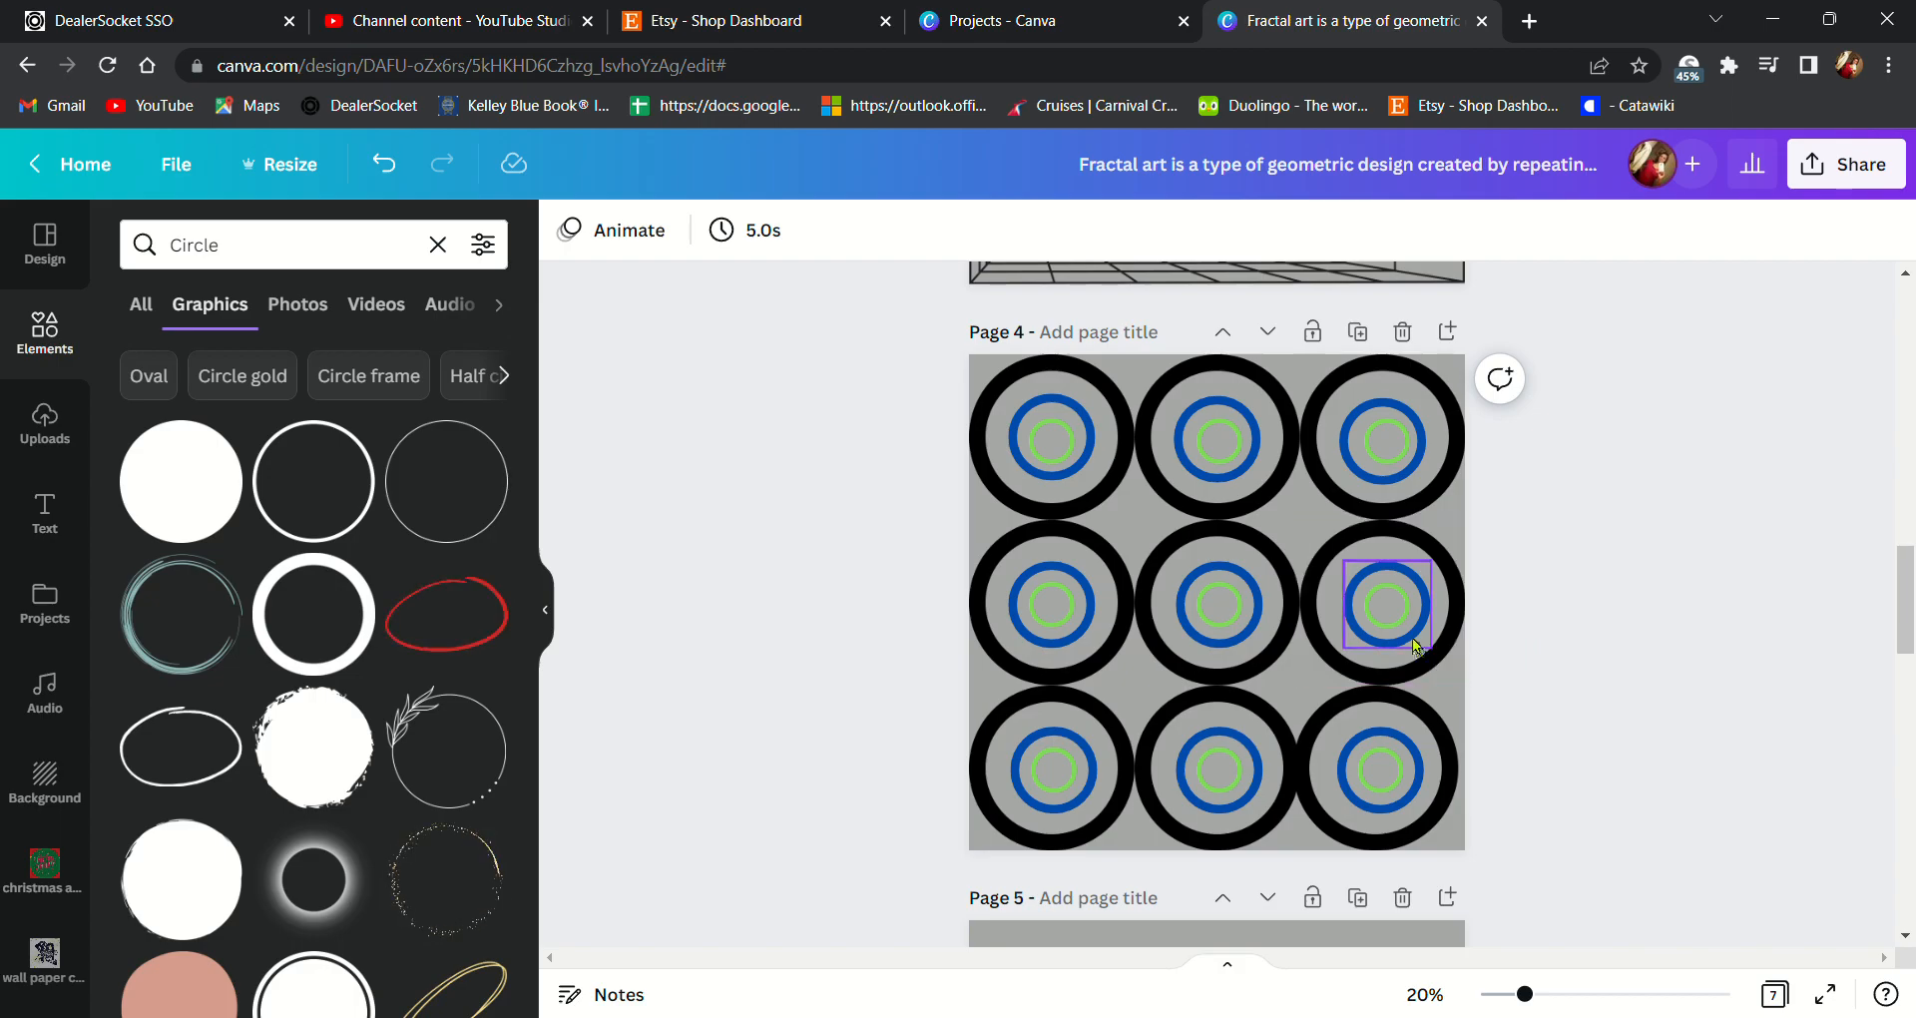
# - Fine-tune the position of the green ring inside the upper-left blue ring and deselect it
pyautogui.click(1033, 449)
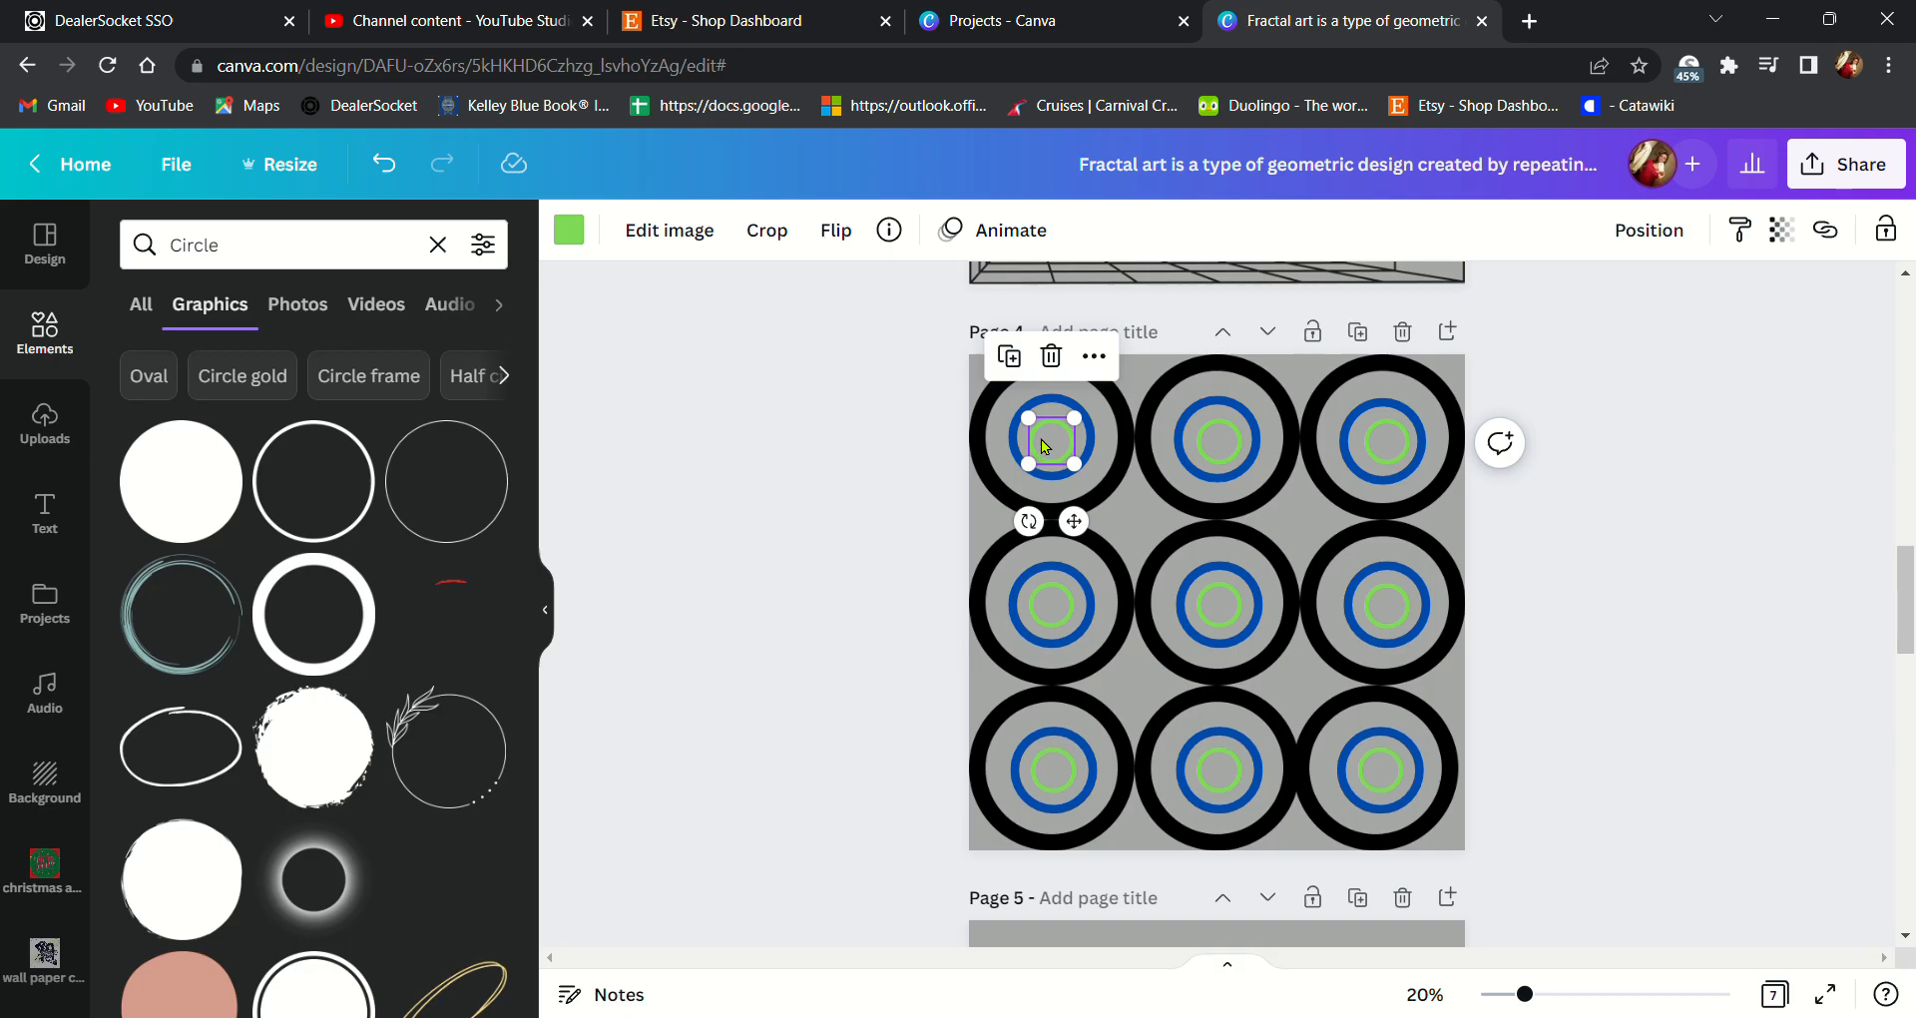
pyautogui.moveTo(1051, 452); pyautogui.dragTo(1052, 445)
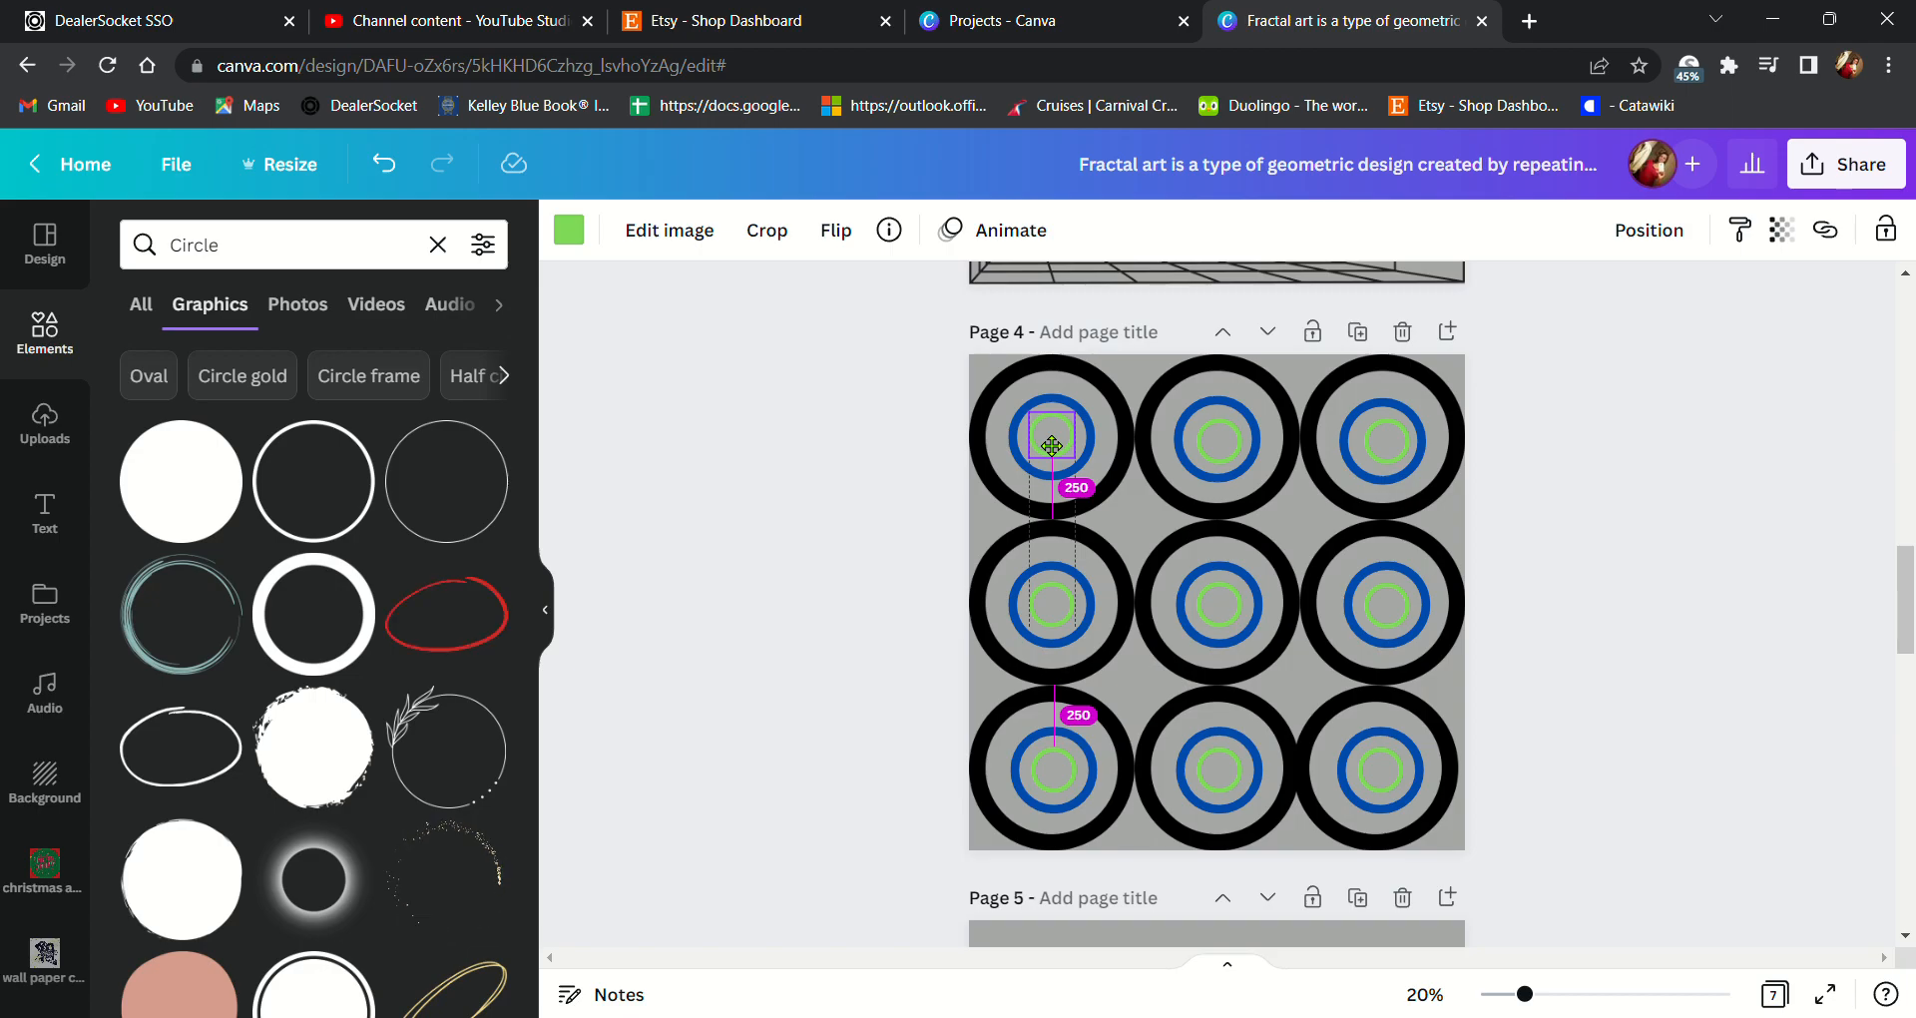
pyautogui.moveTo(1052, 445); pyautogui.dragTo(1054, 451)
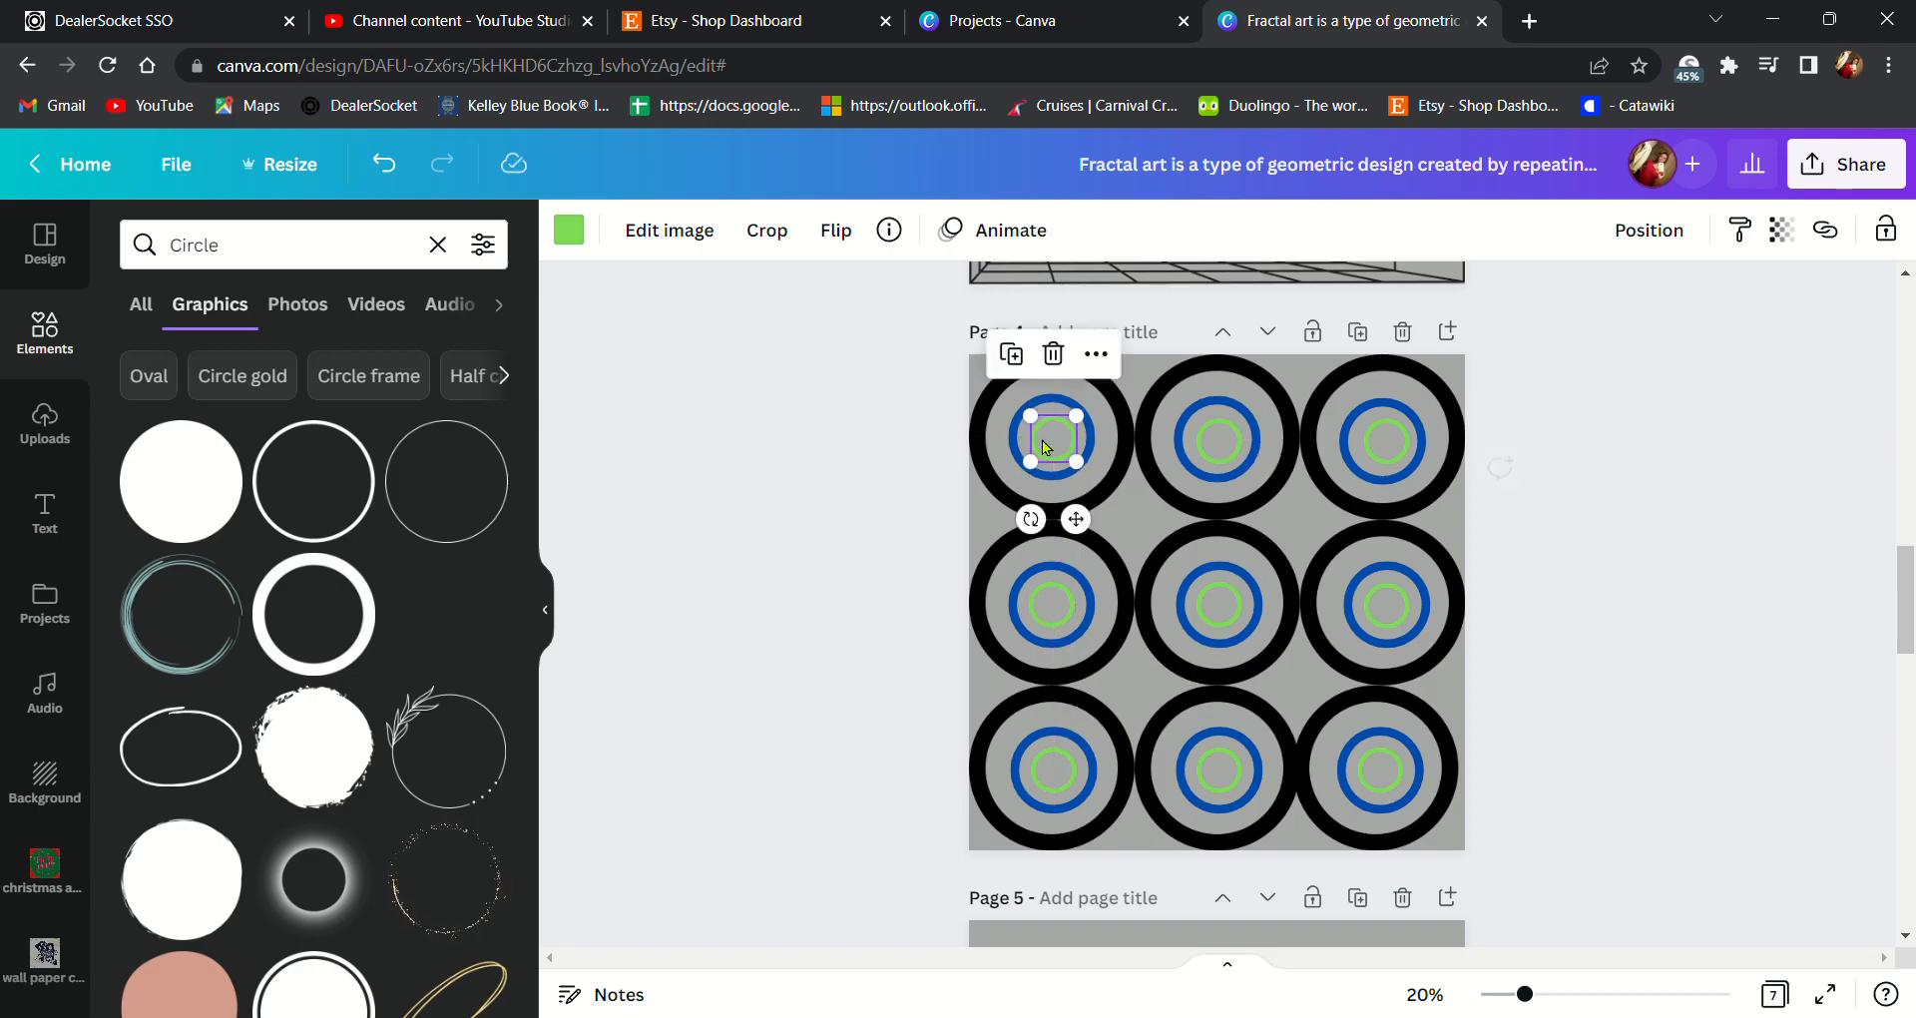
pyautogui.click(1697, 582)
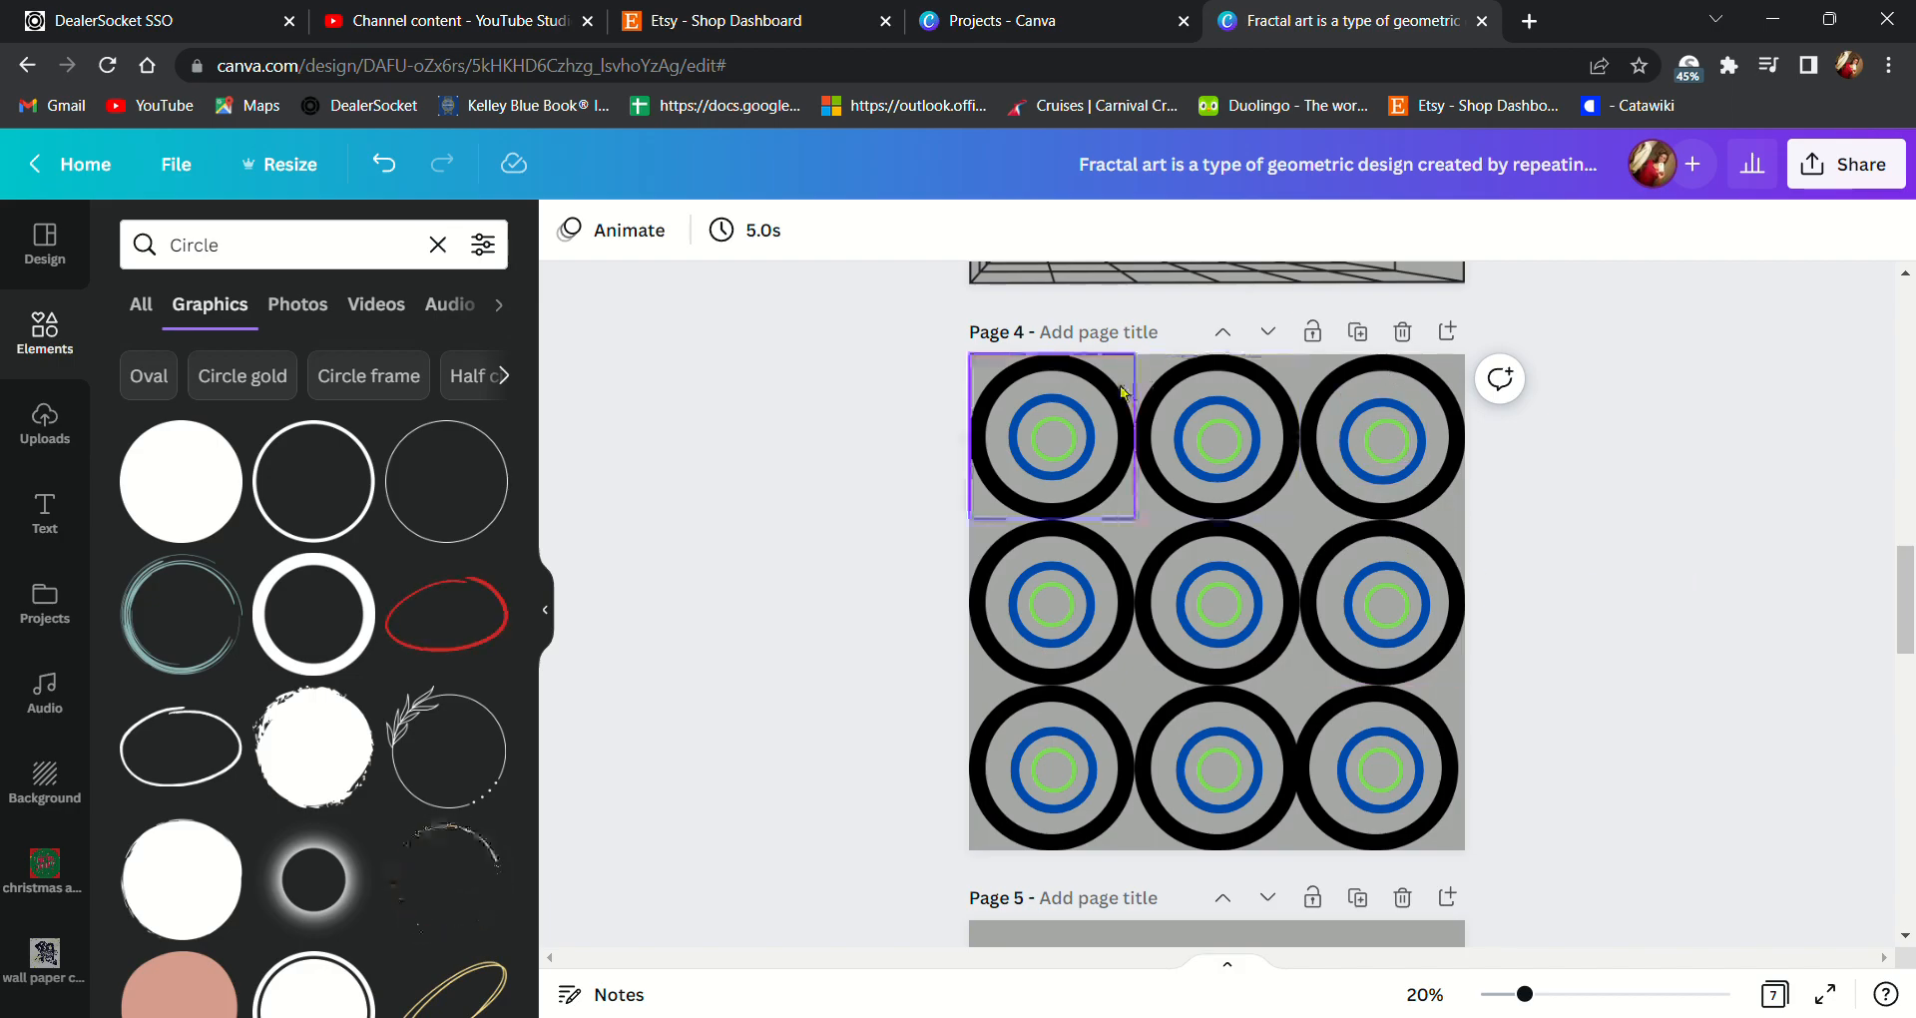
# - Group all the rings on page 4 and duplicate the group four times
pyautogui.moveTo(948, 355); pyautogui.dragTo(1503, 868)
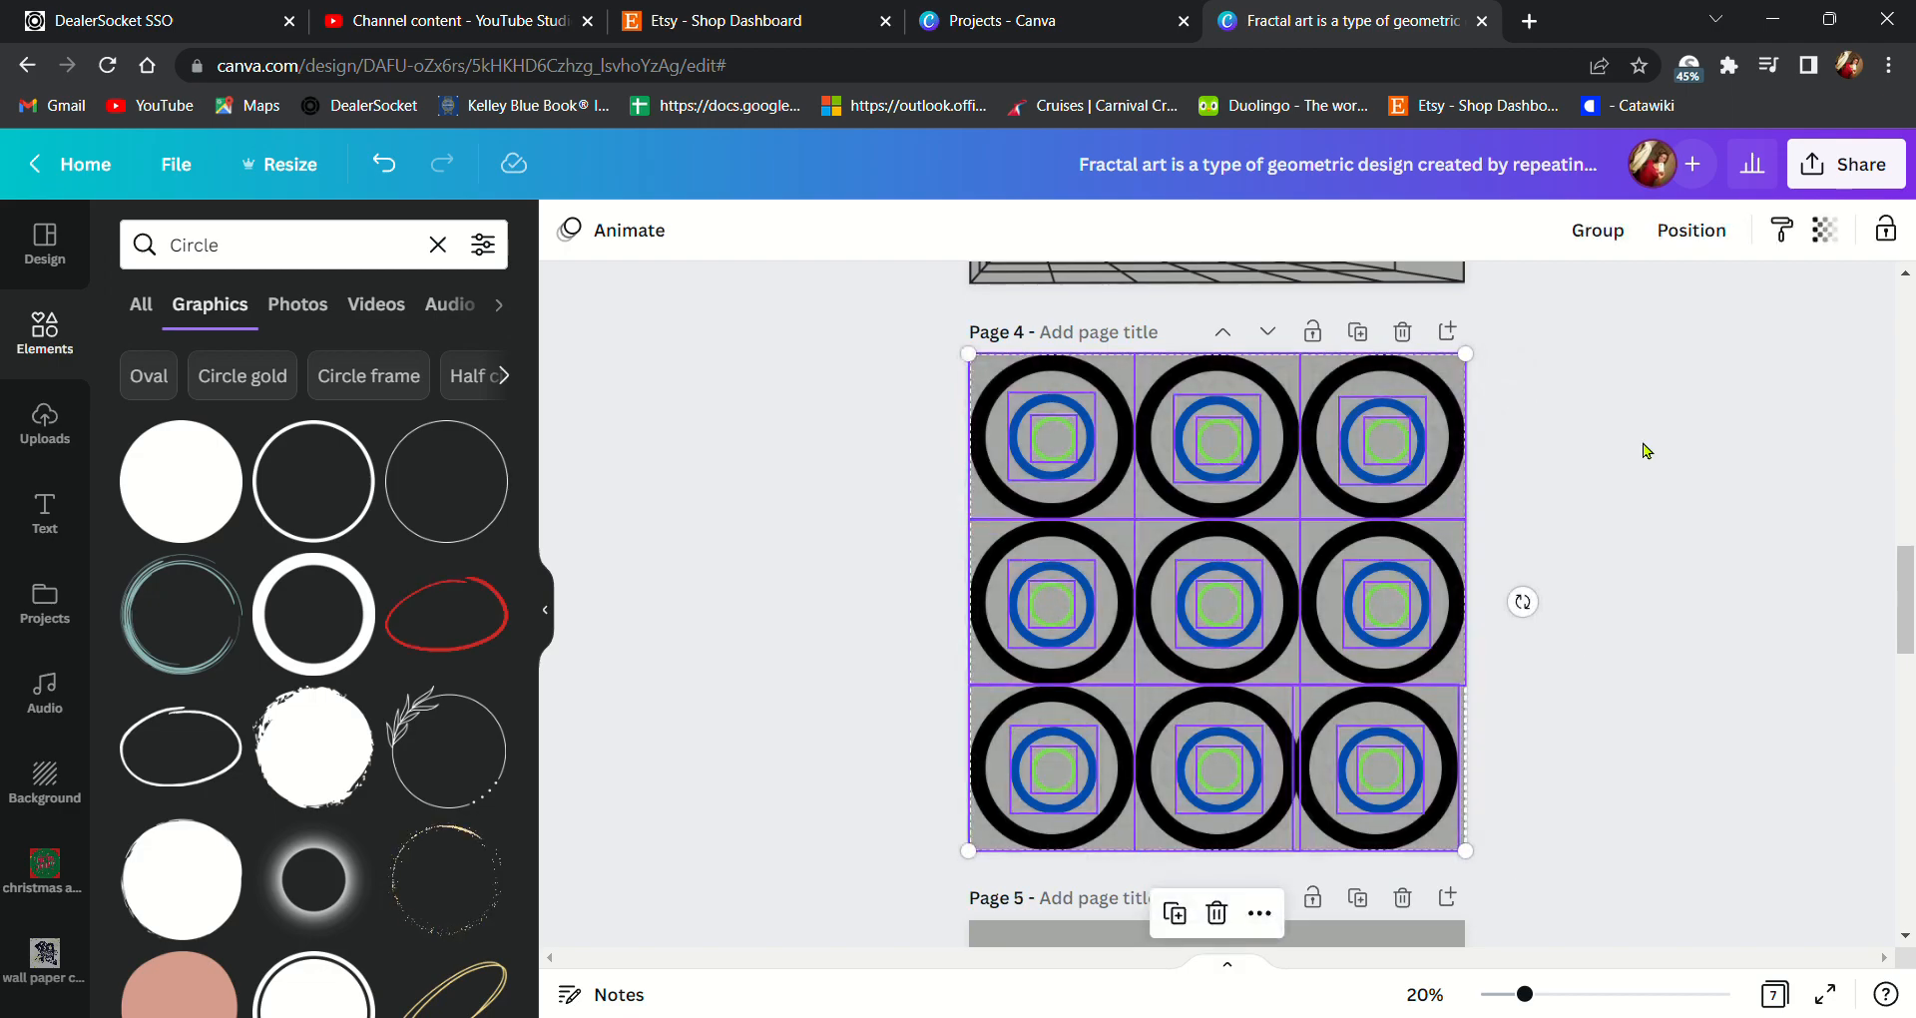
pyautogui.click(1600, 231)
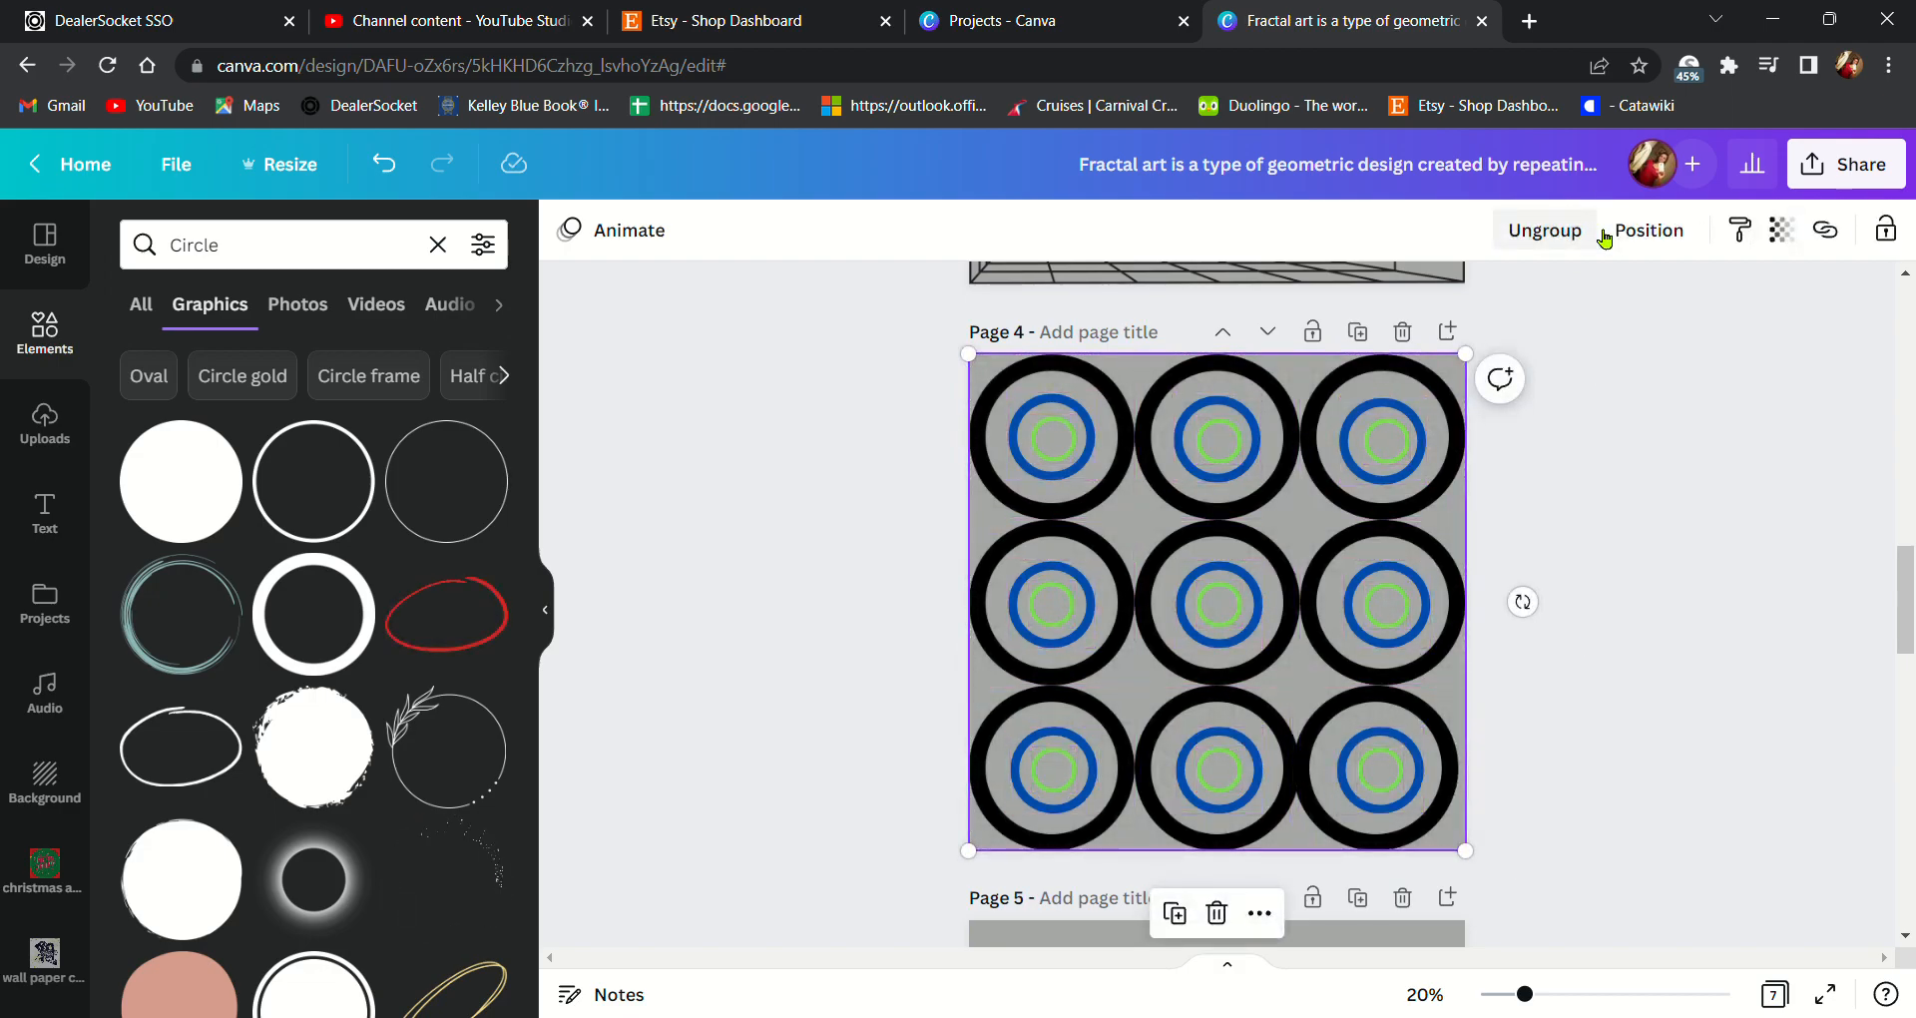
pyautogui.click(1175, 914)
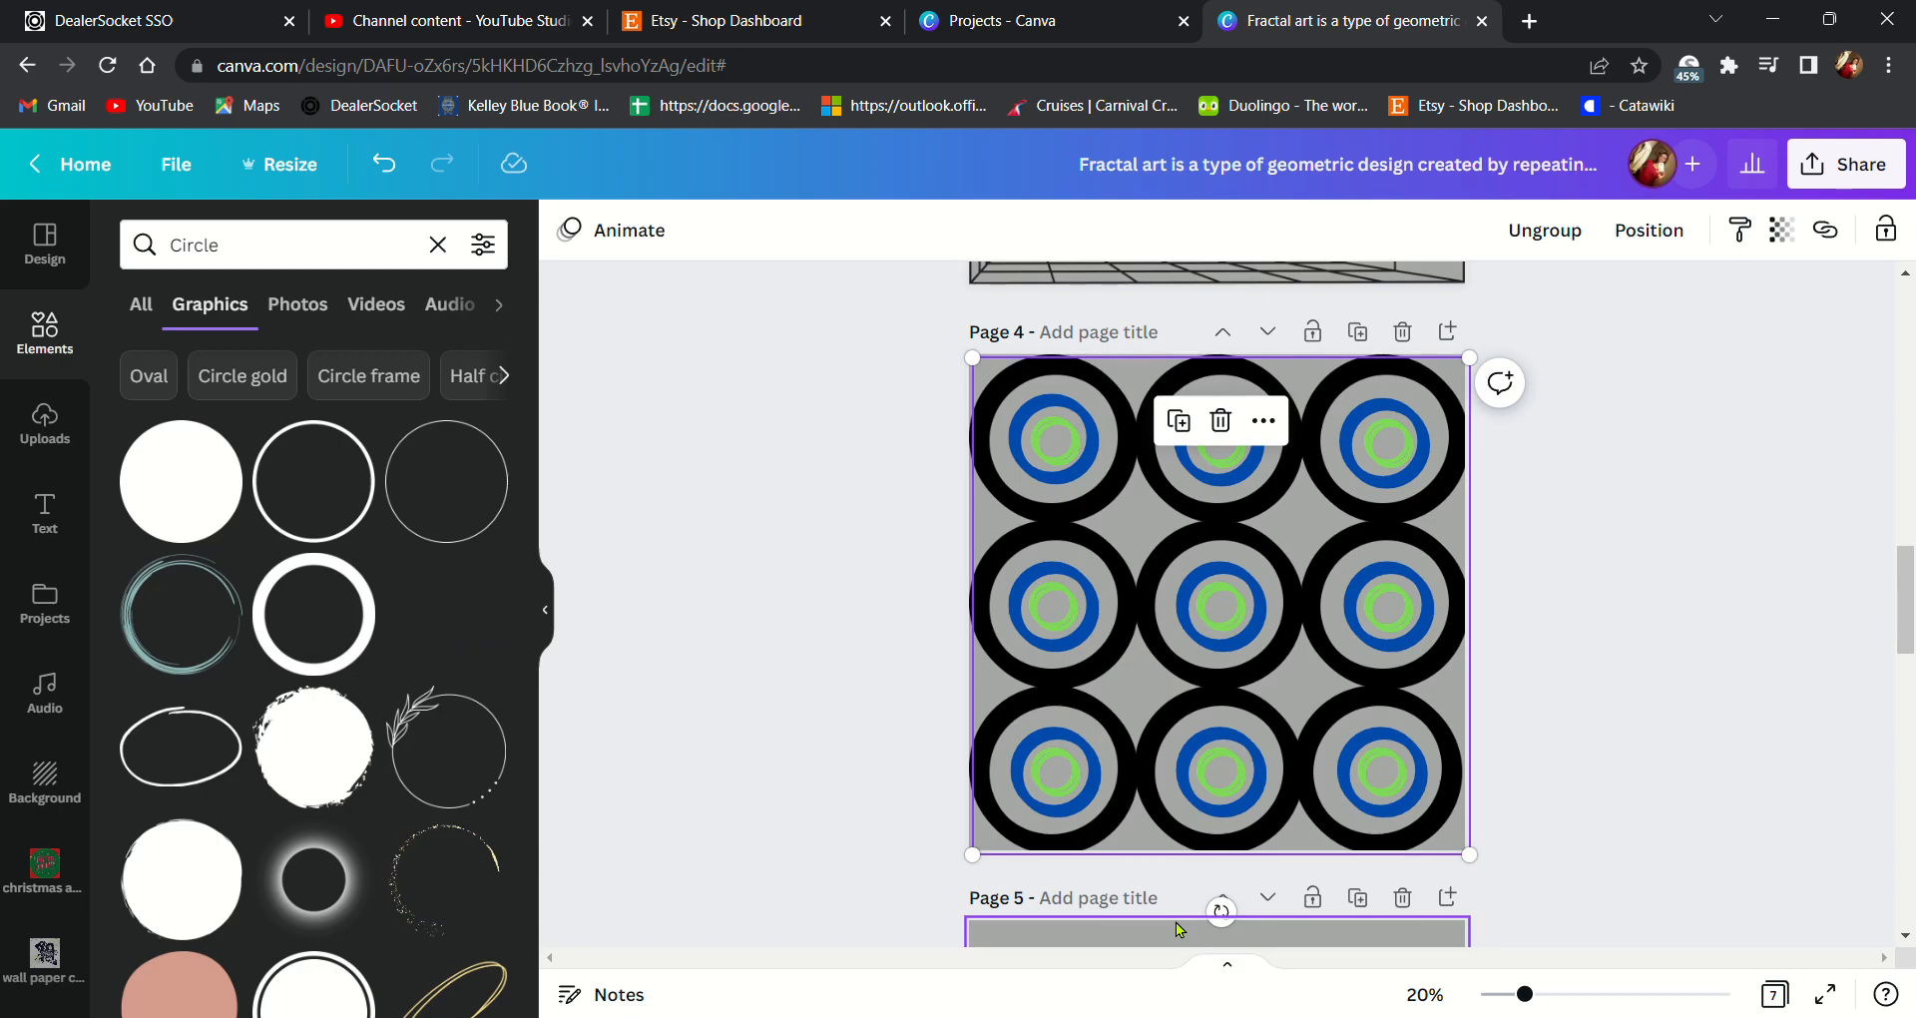
pyautogui.click(1177, 423)
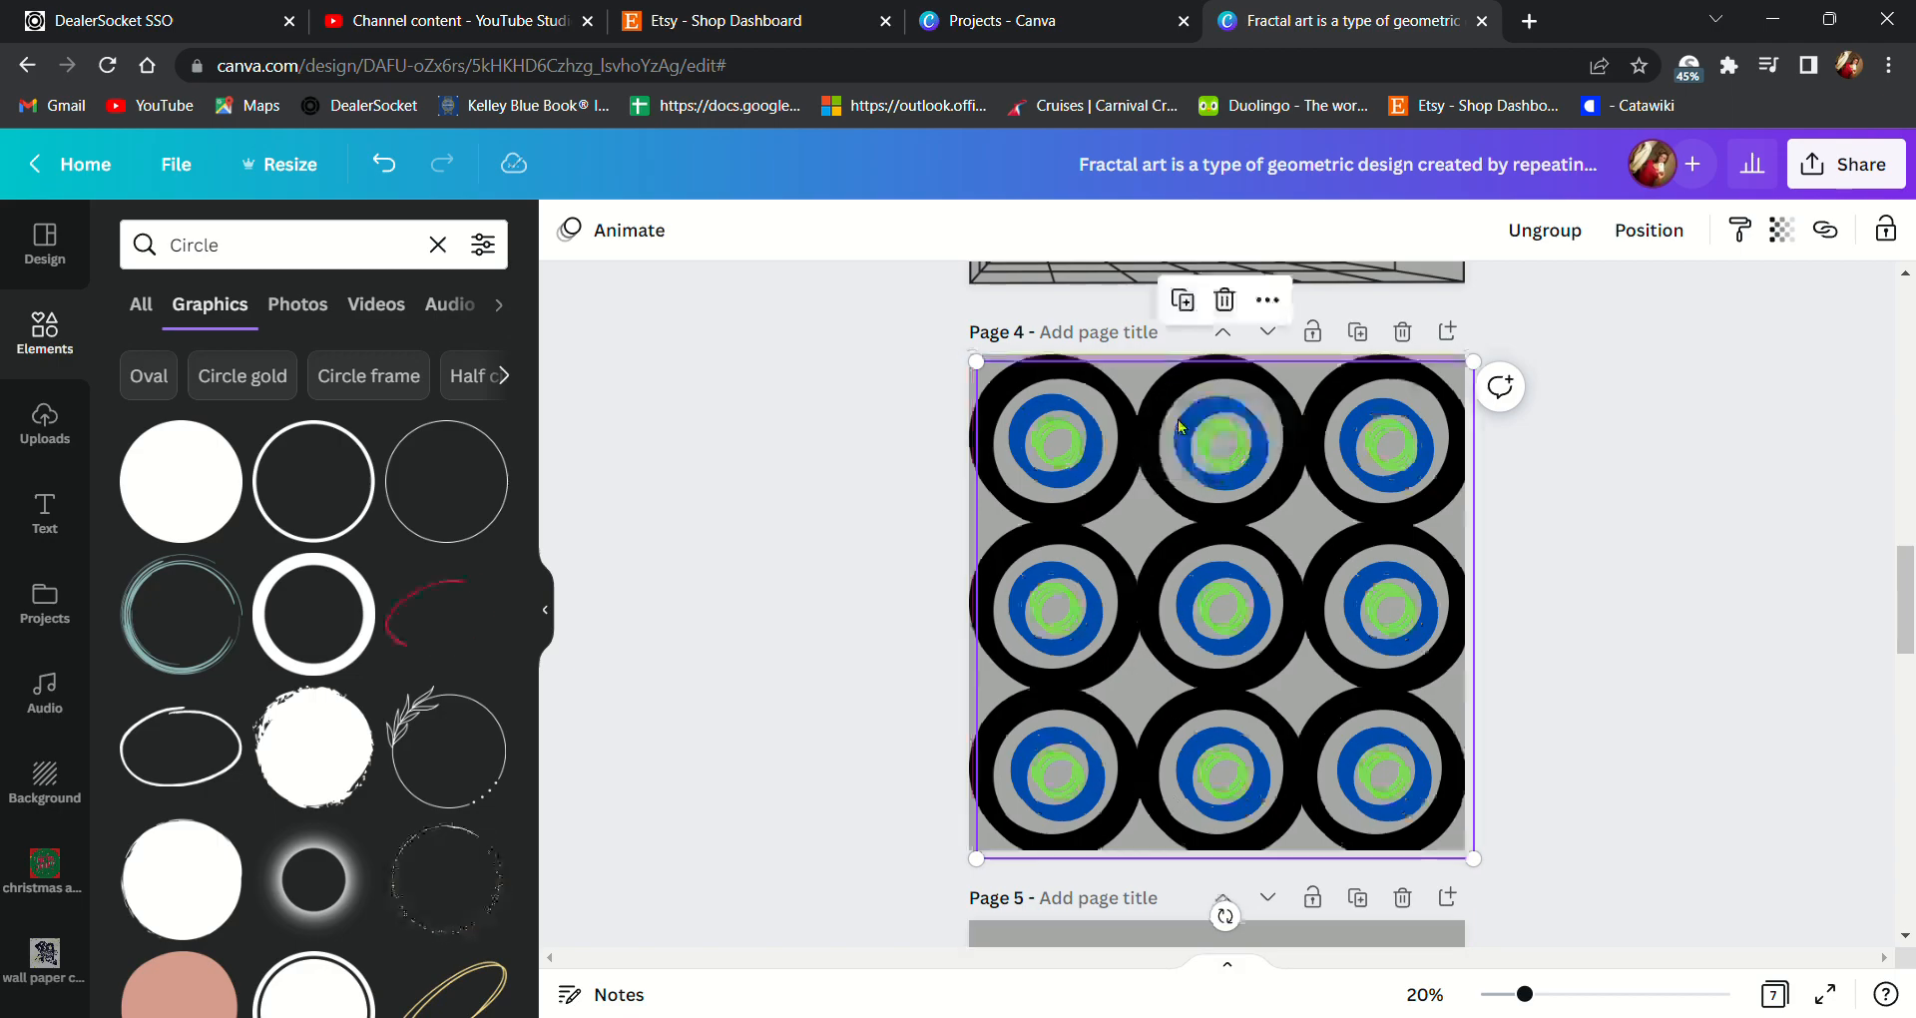
pyautogui.click(1184, 302)
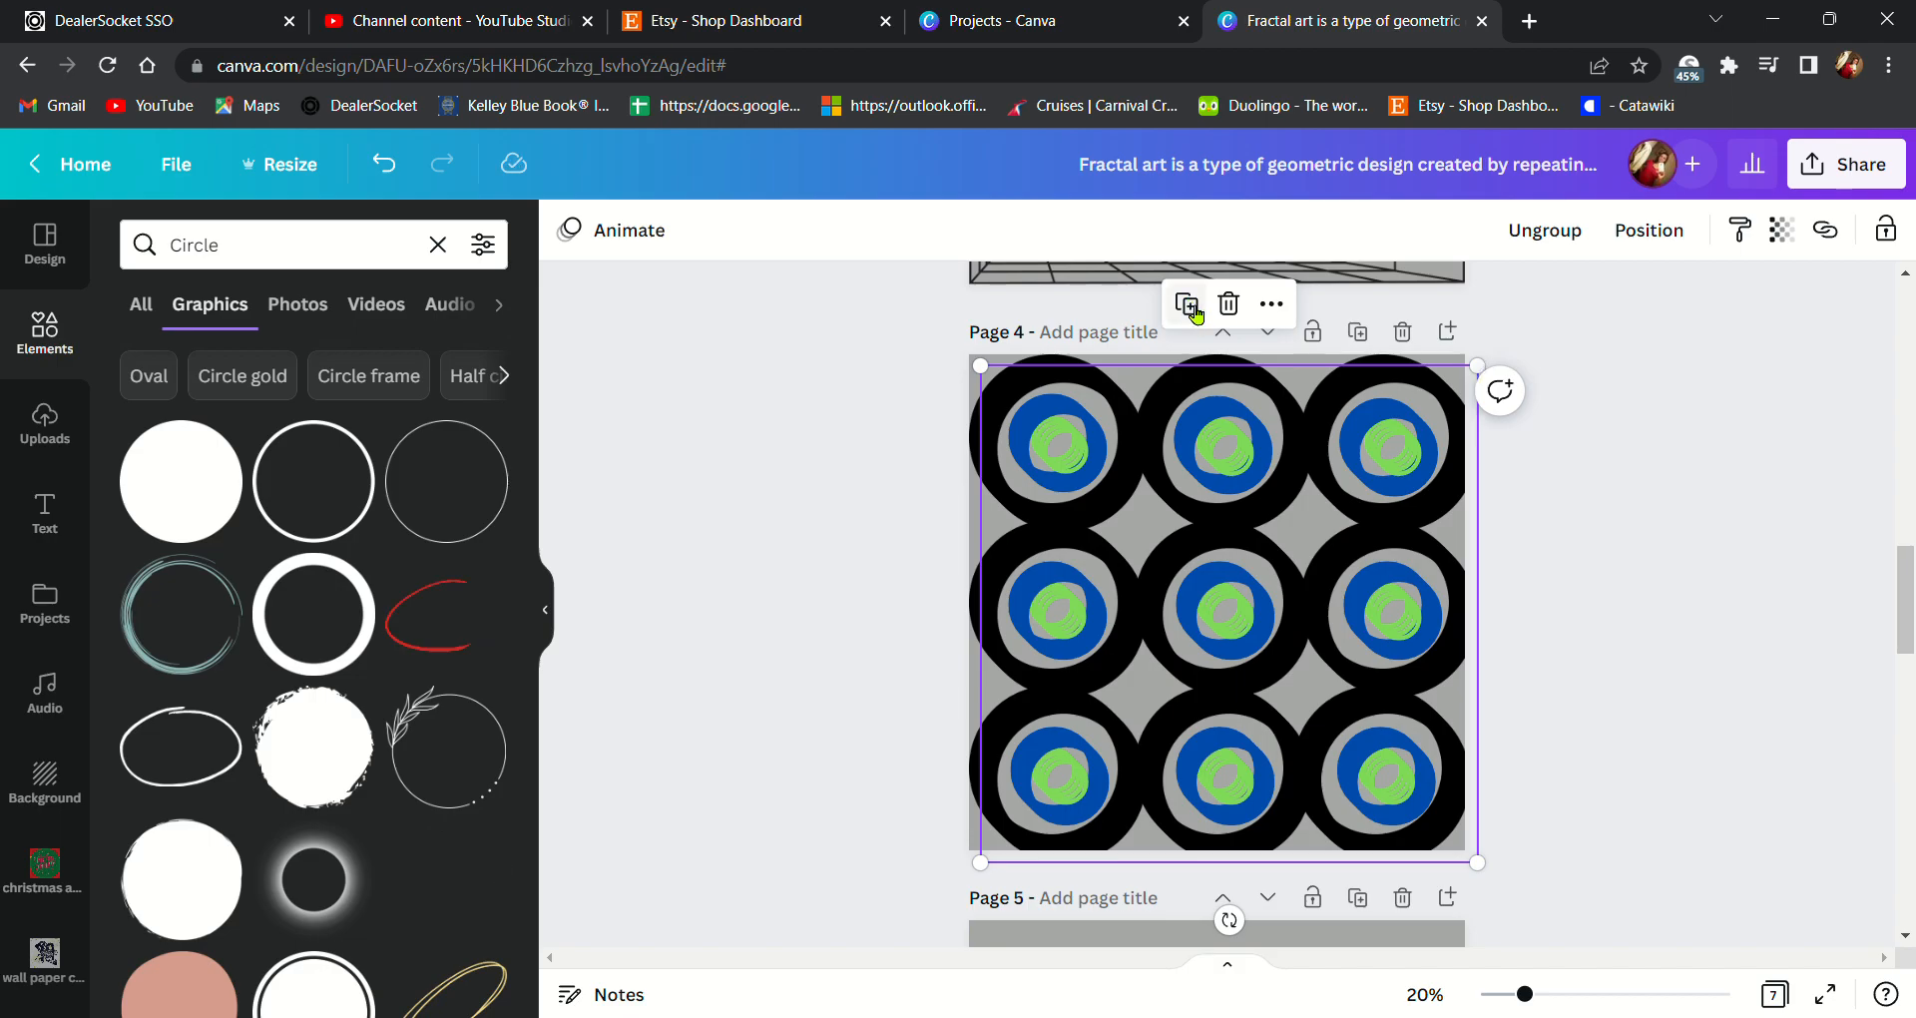
pyautogui.click(1188, 304)
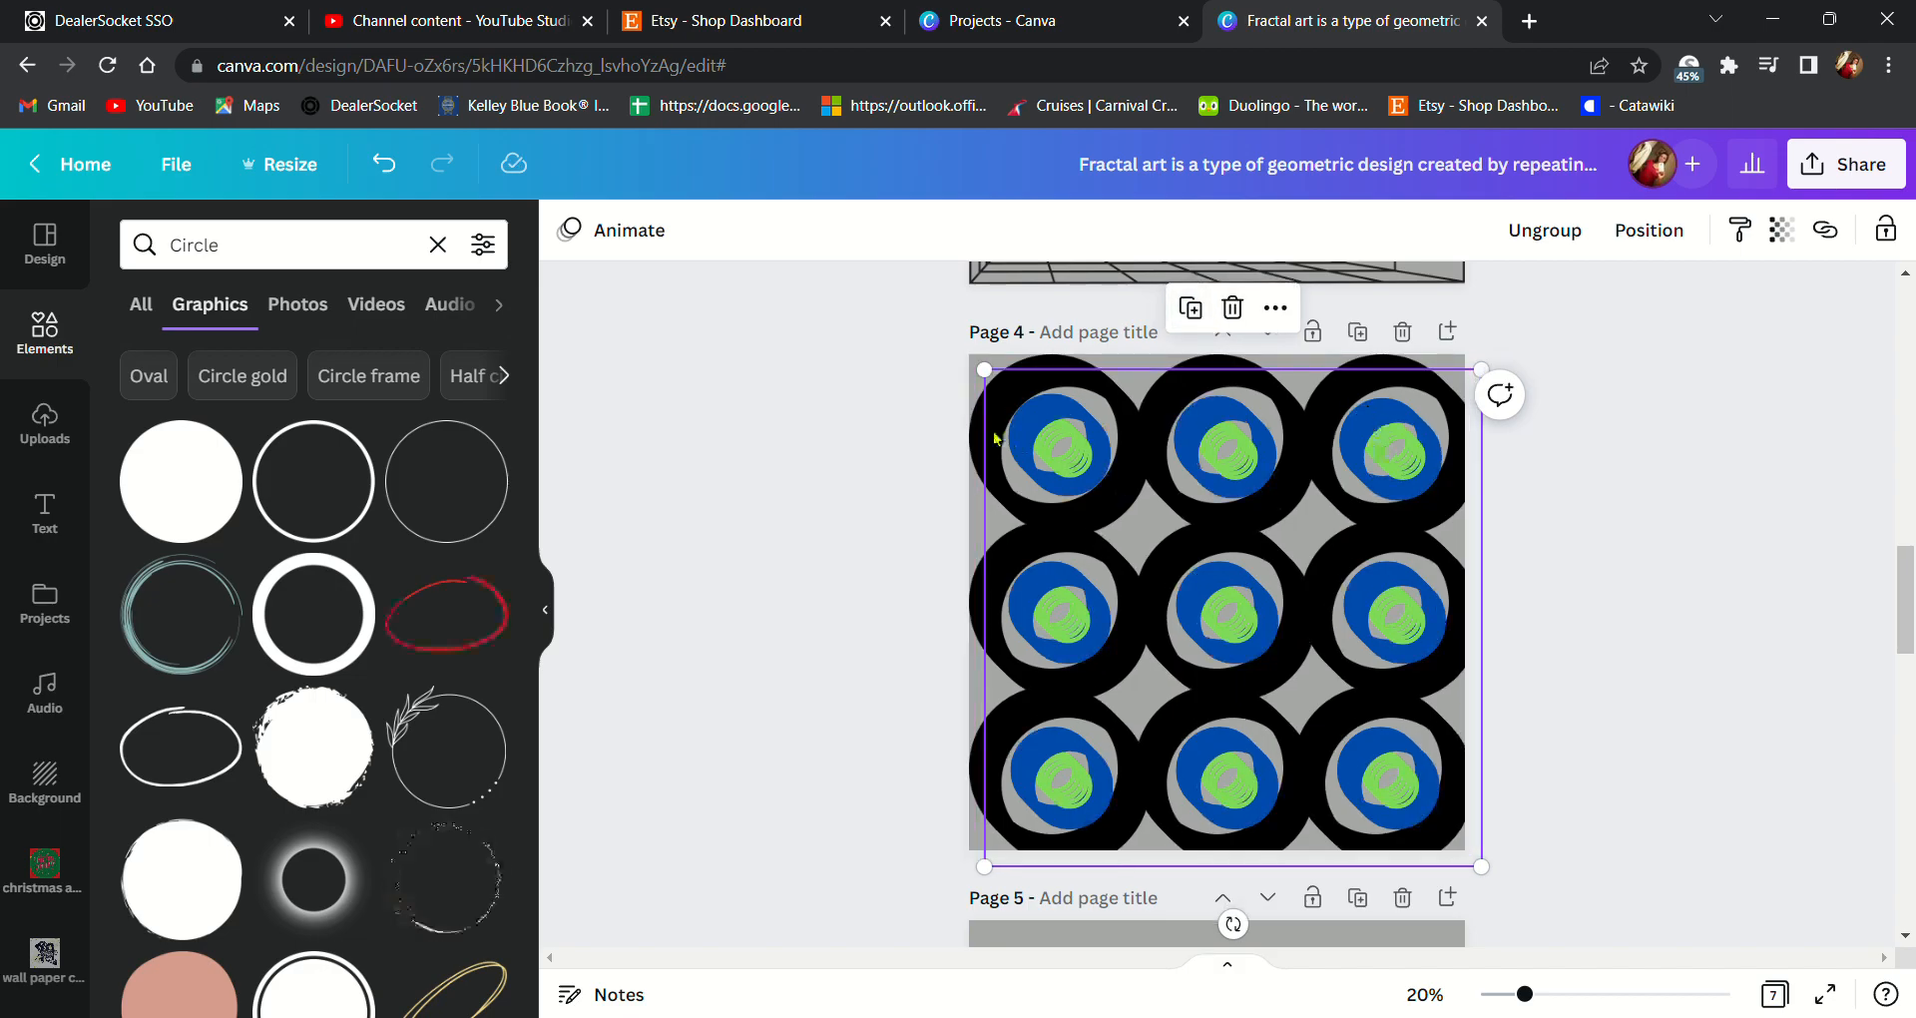
# - Shrink the two topmost copies of the ring grid towards the lower-right corner of page 4
pyautogui.moveTo(988, 374); pyautogui.dragTo(1257, 642)
pyautogui.doubleClick(990, 383)
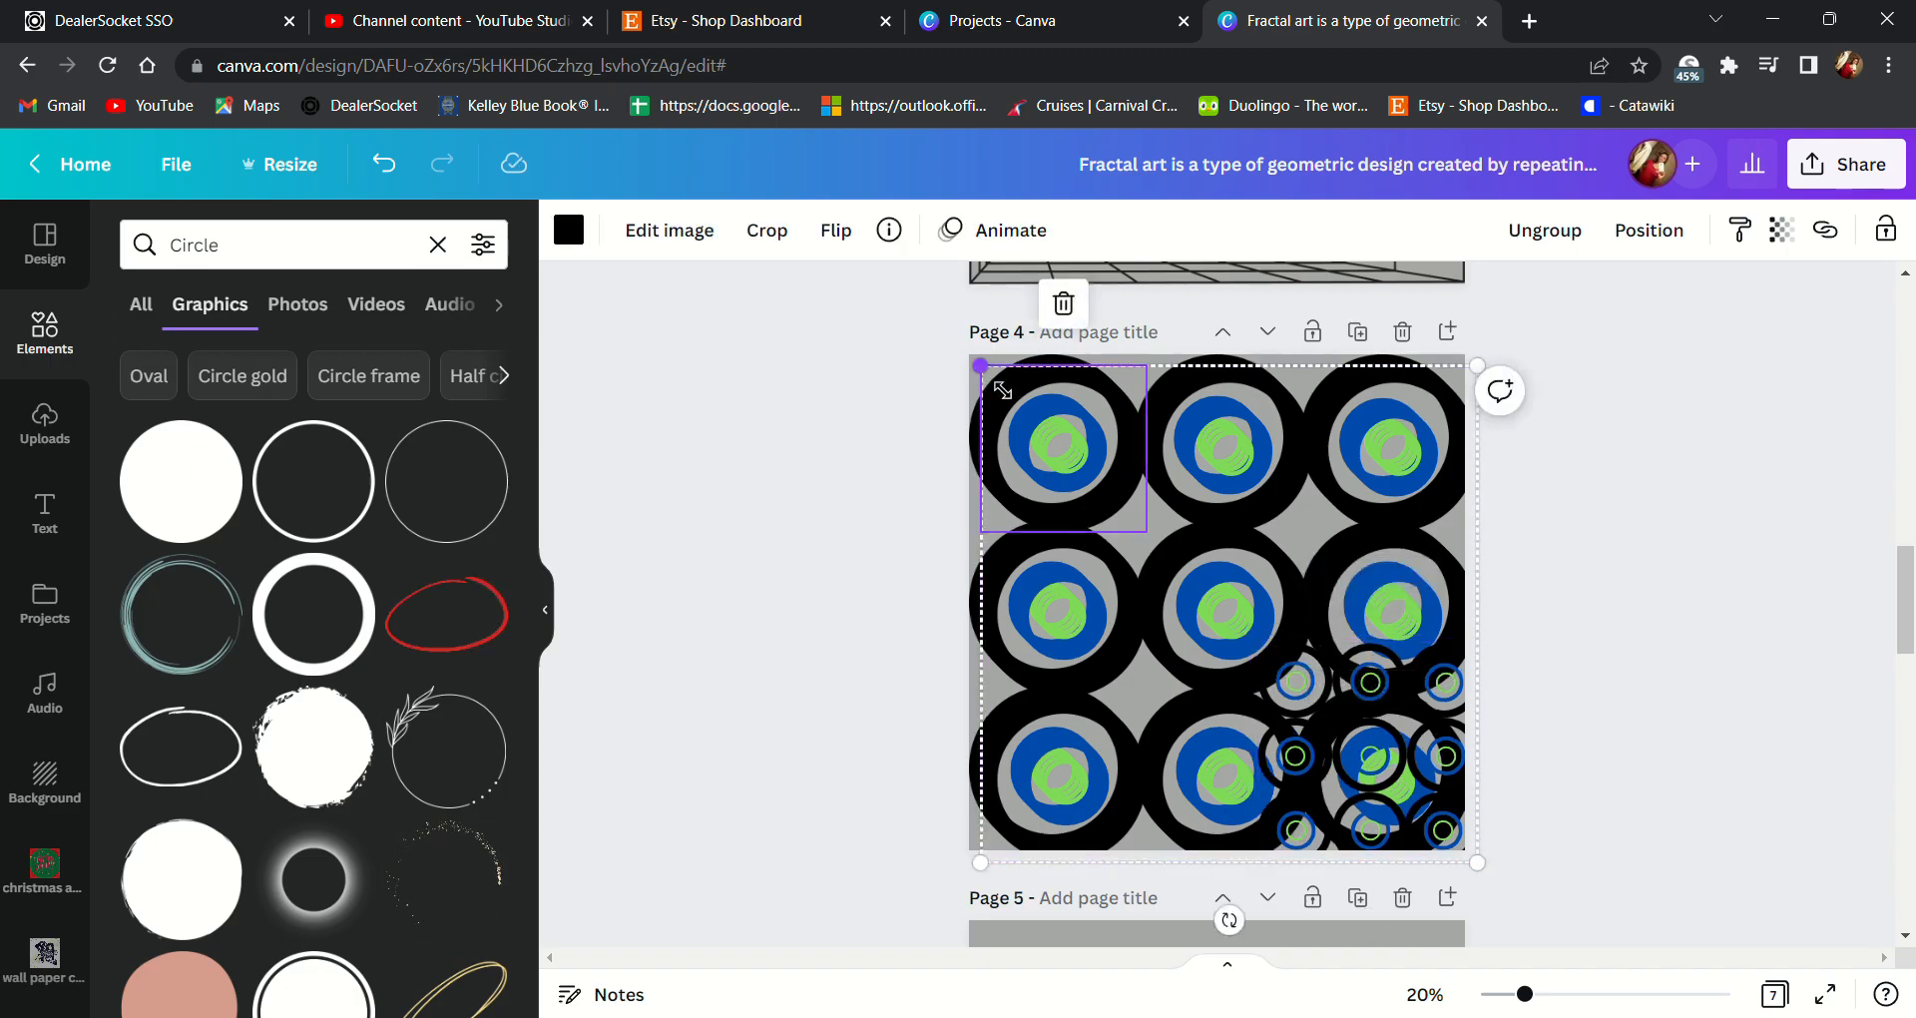
pyautogui.moveTo(1003, 377); pyautogui.dragTo(1266, 720)
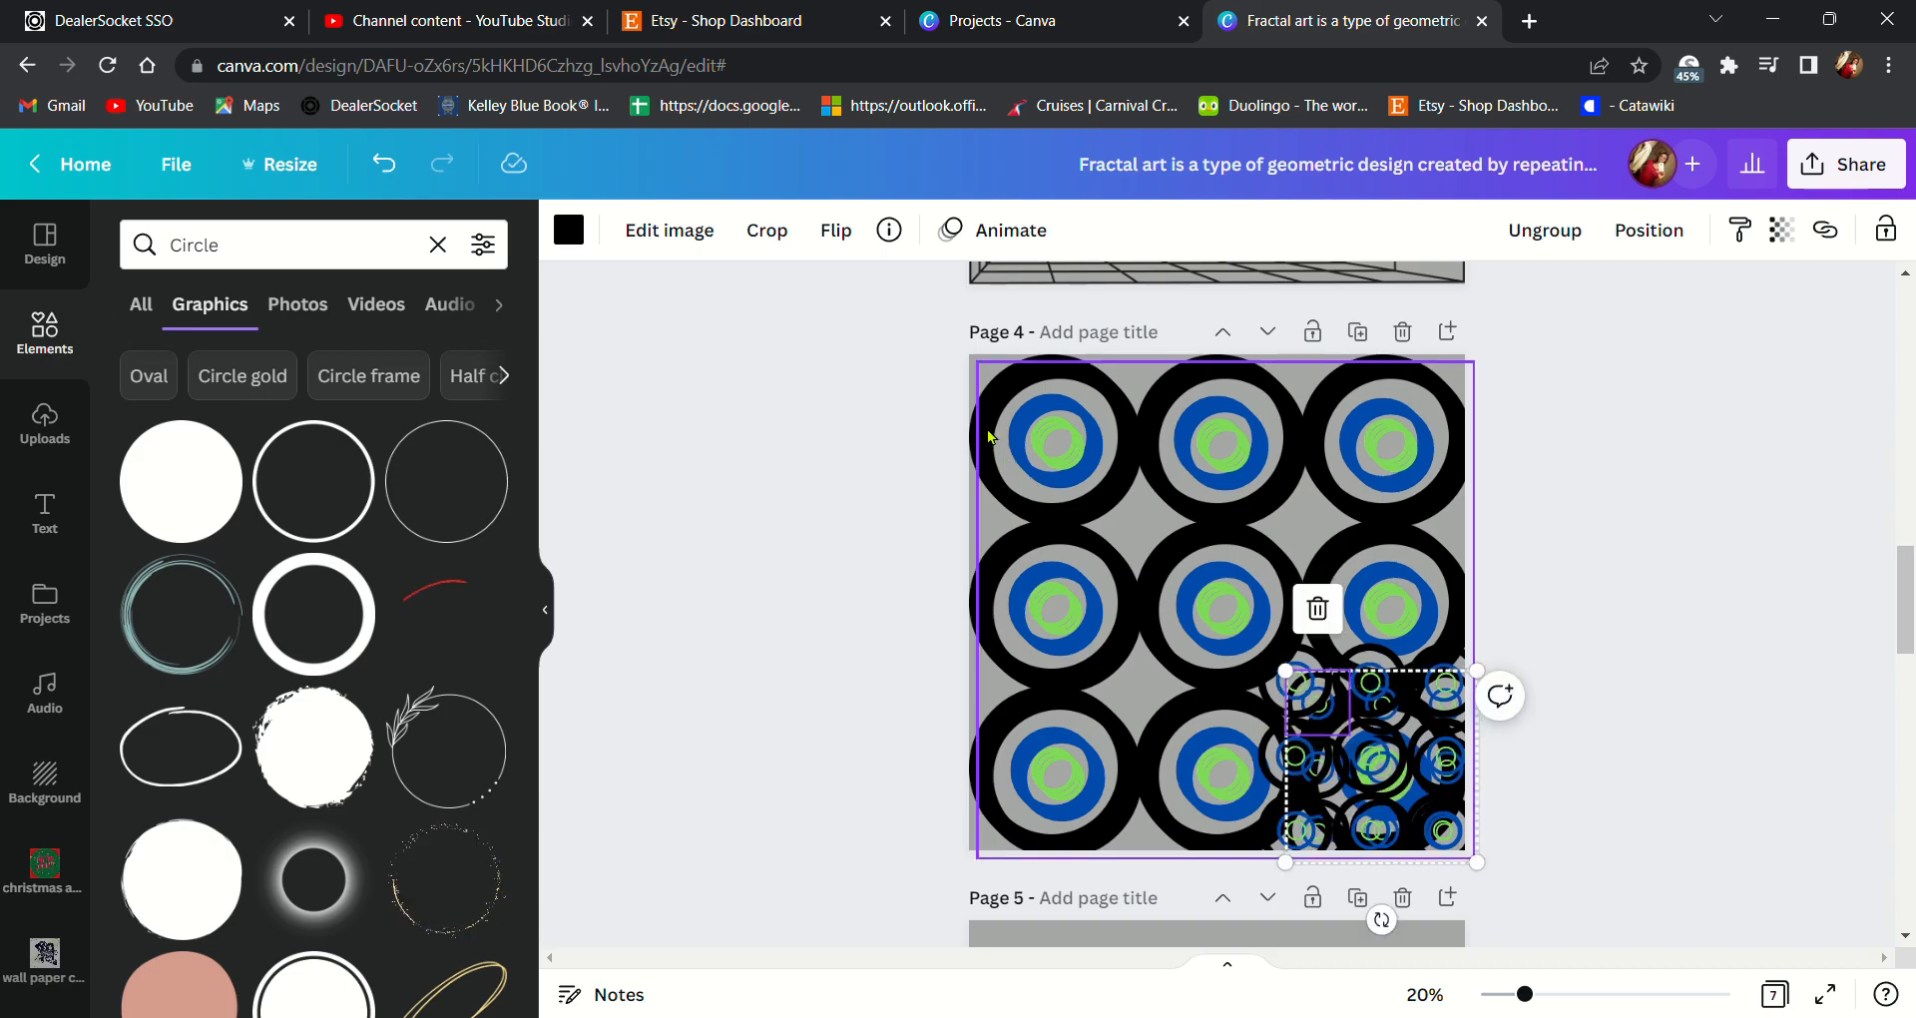
pyautogui.click(990, 377)
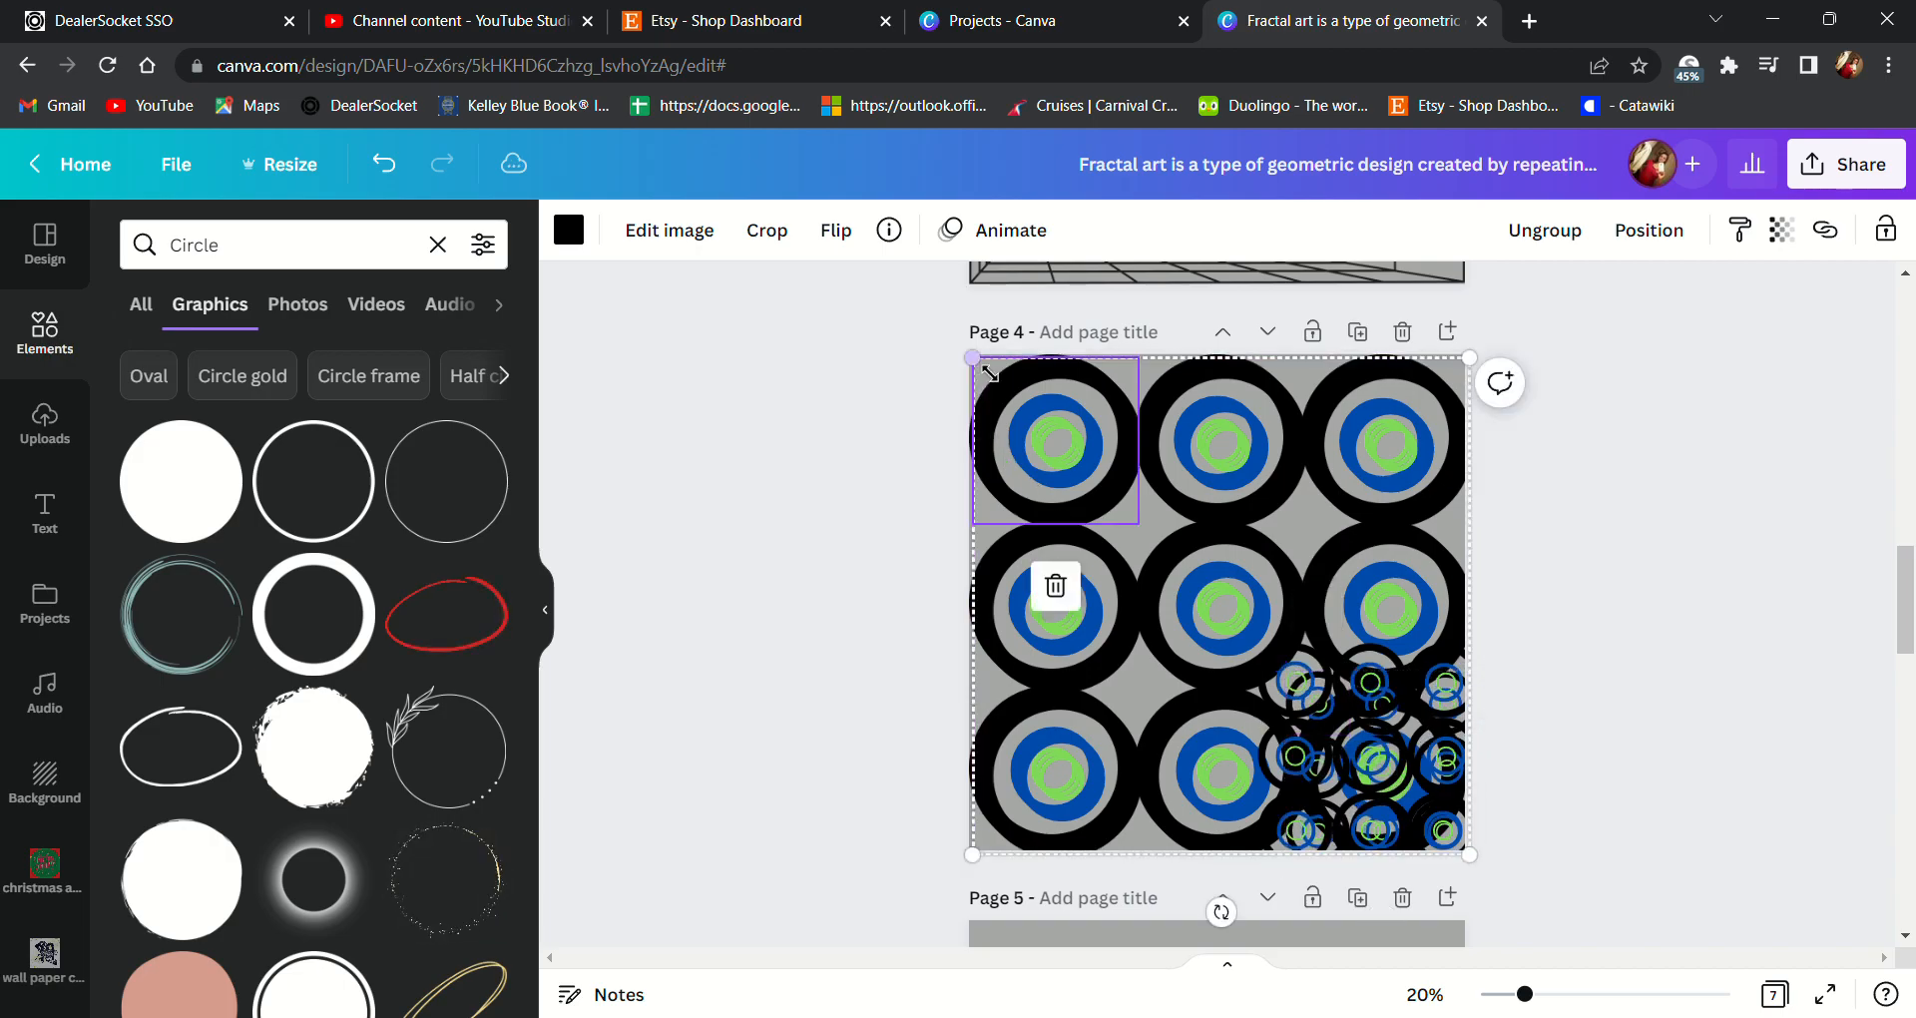
pyautogui.click(948, 344)
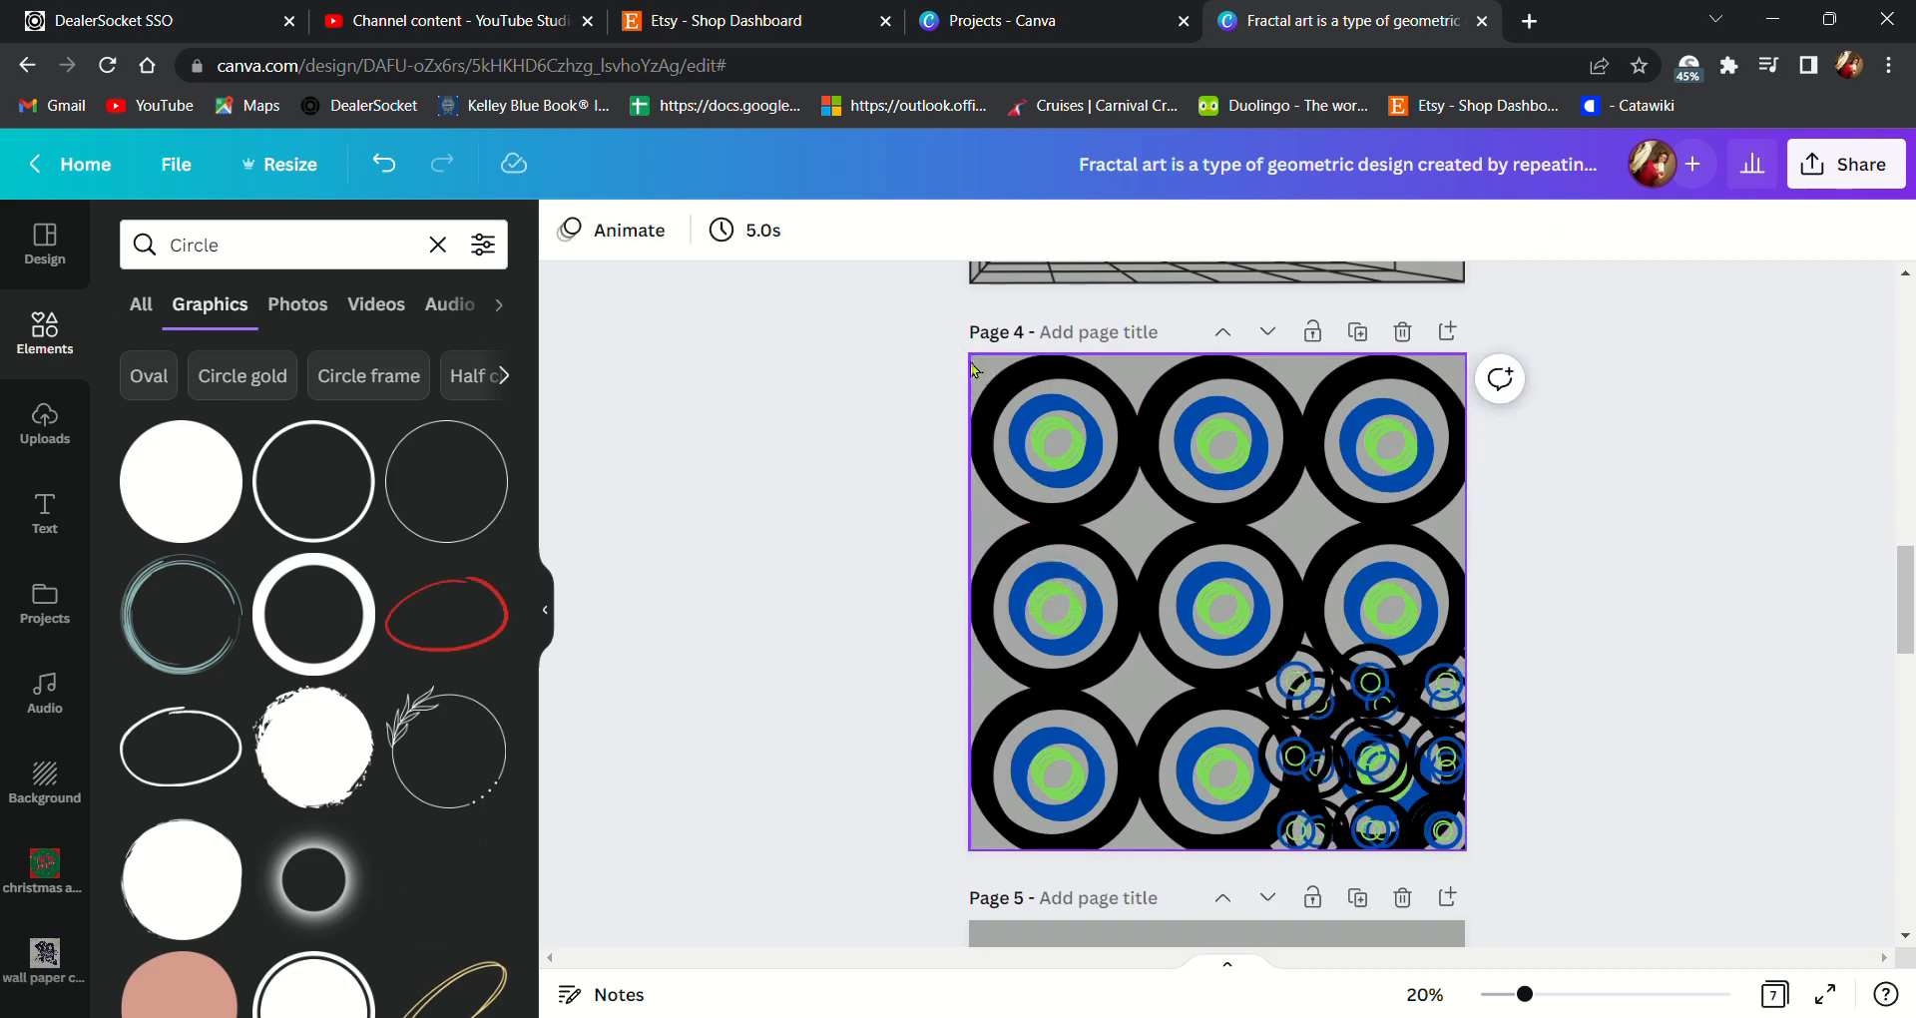
# - Shrink two more grid copies together to about 1,032 × 1,032, and shrink the remaining full-size grid towards the lower-right corner
pyautogui.click(971, 363)
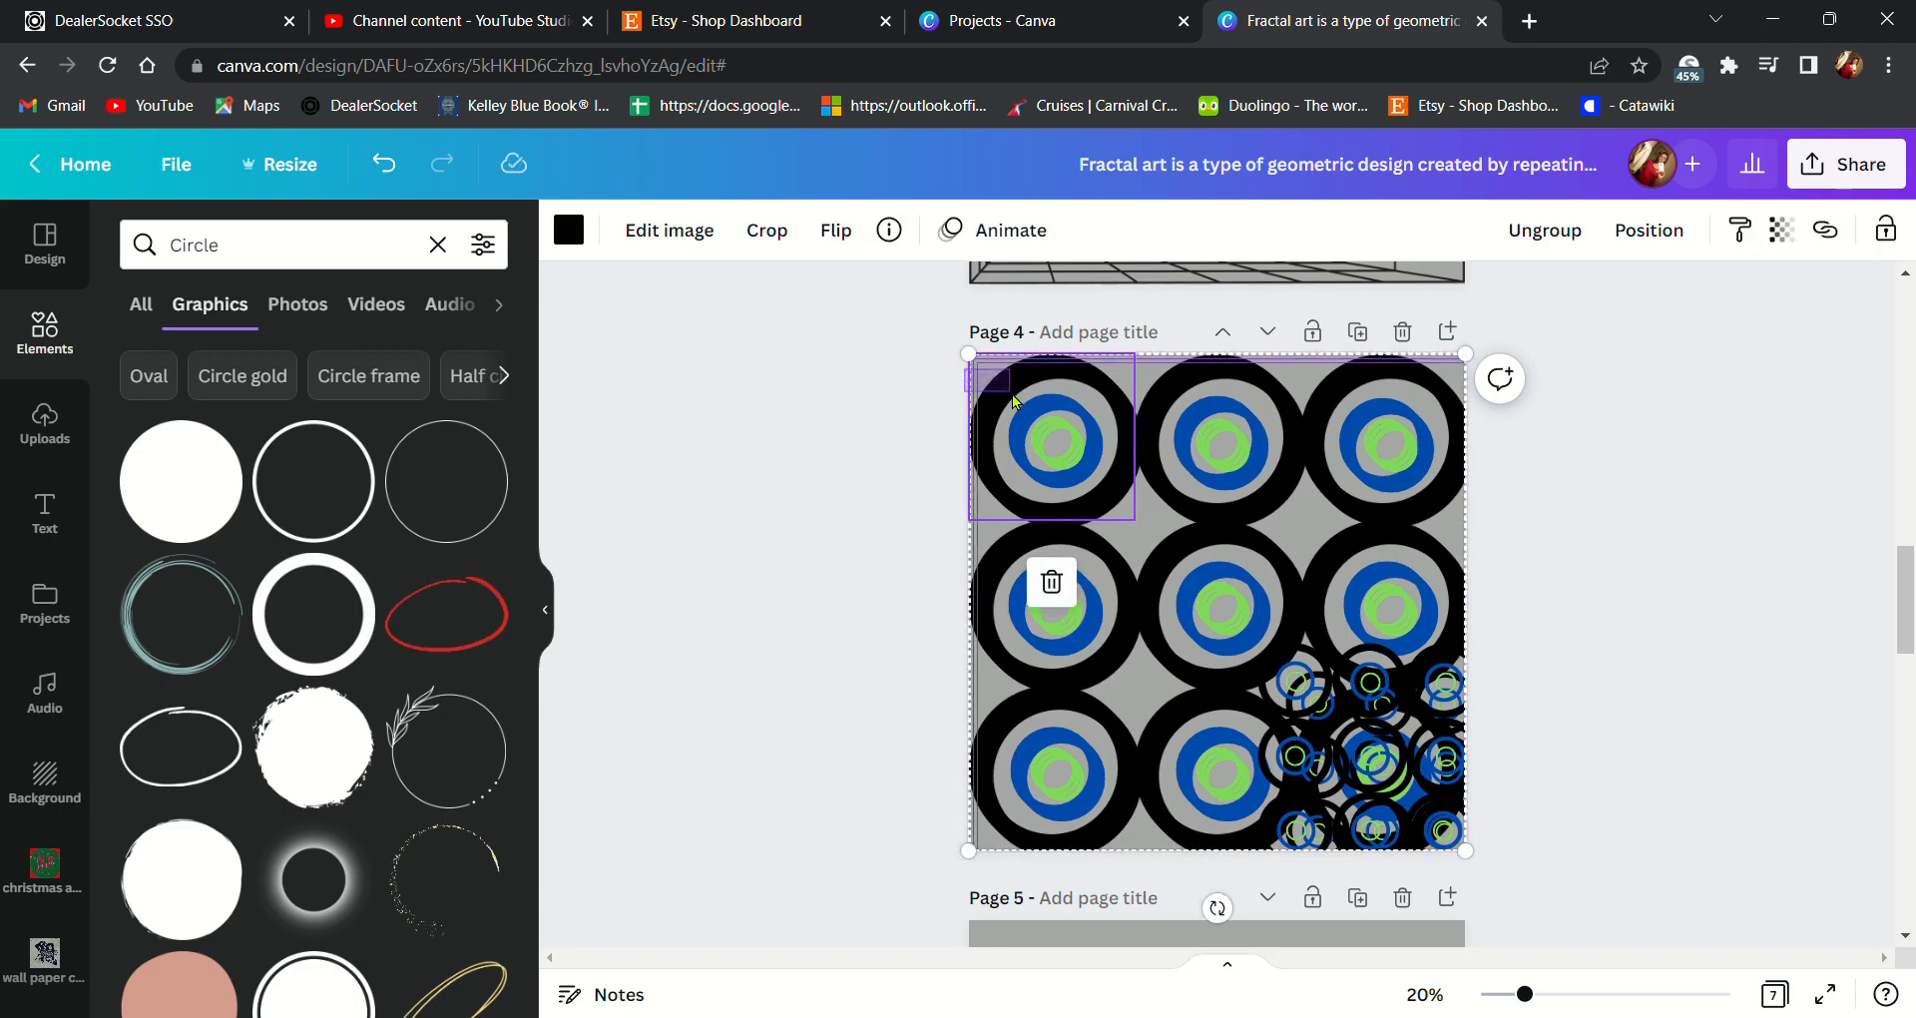
pyautogui.hotkey('ctrl', 'a')
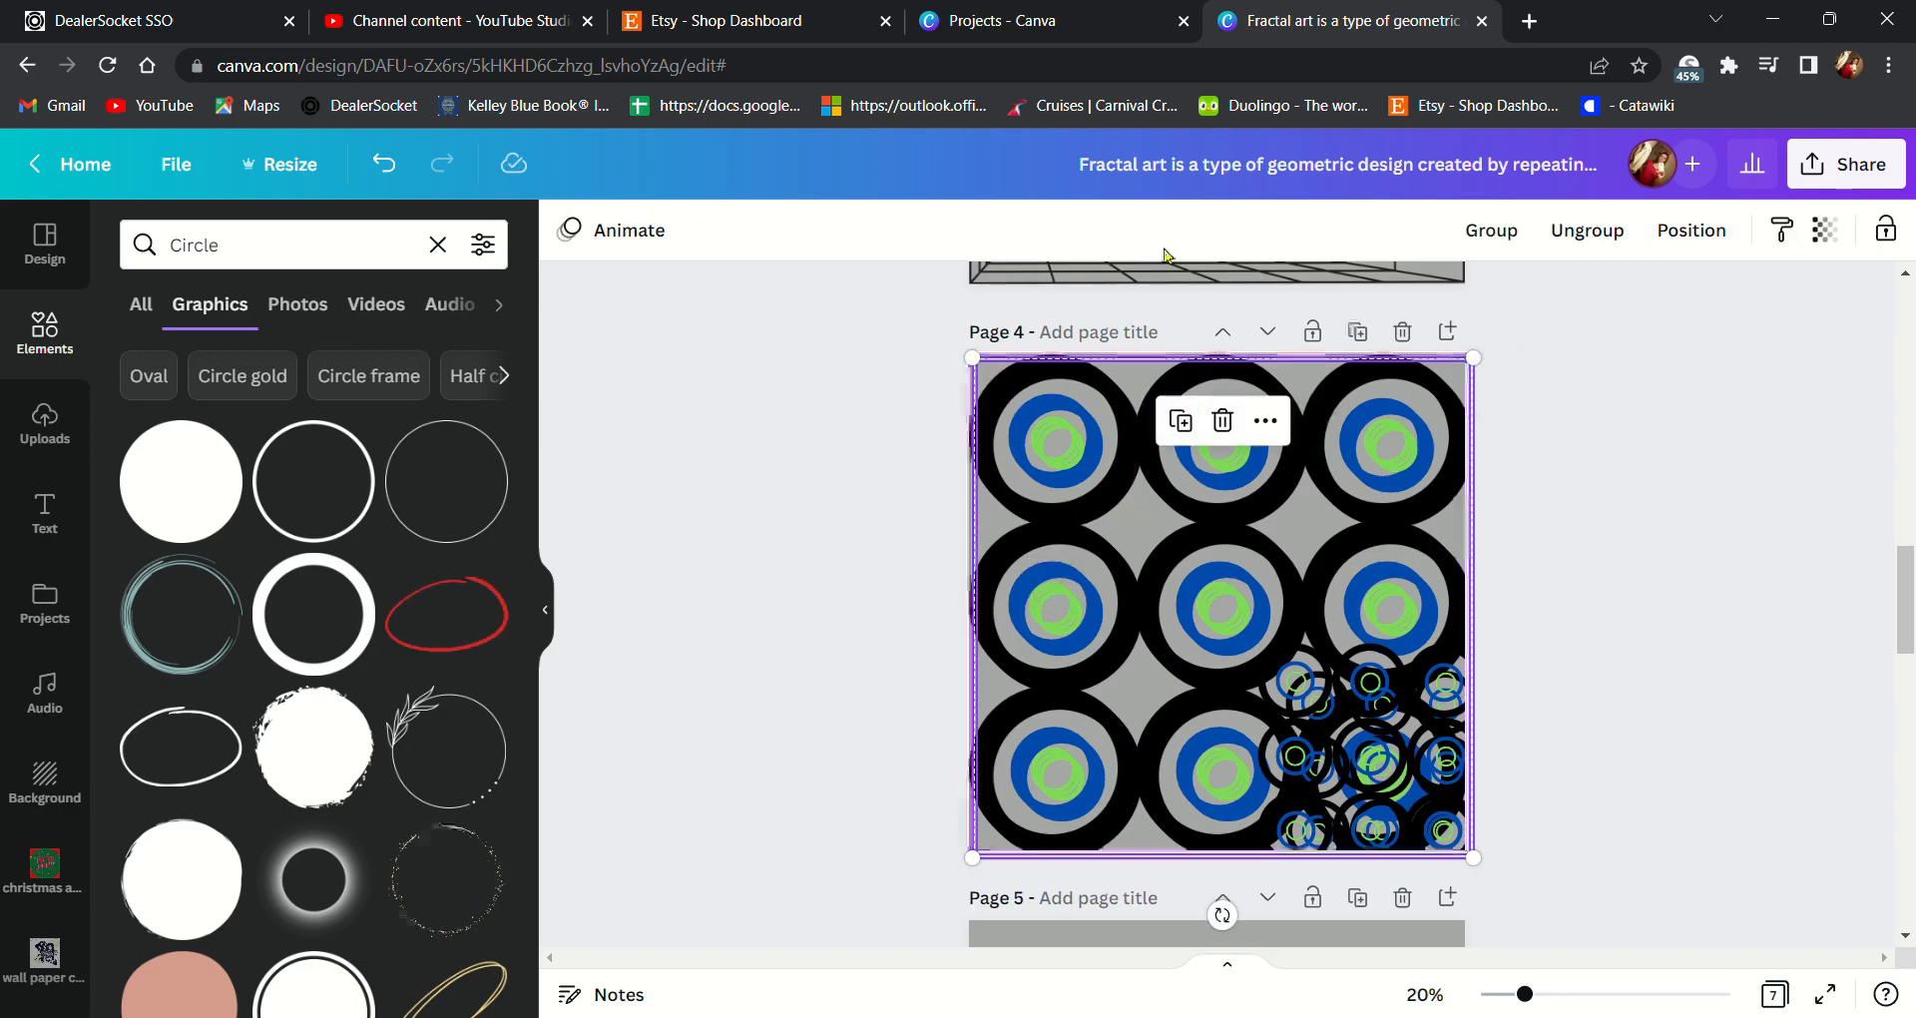
pyautogui.moveTo(967, 359); pyautogui.dragTo(1217, 602)
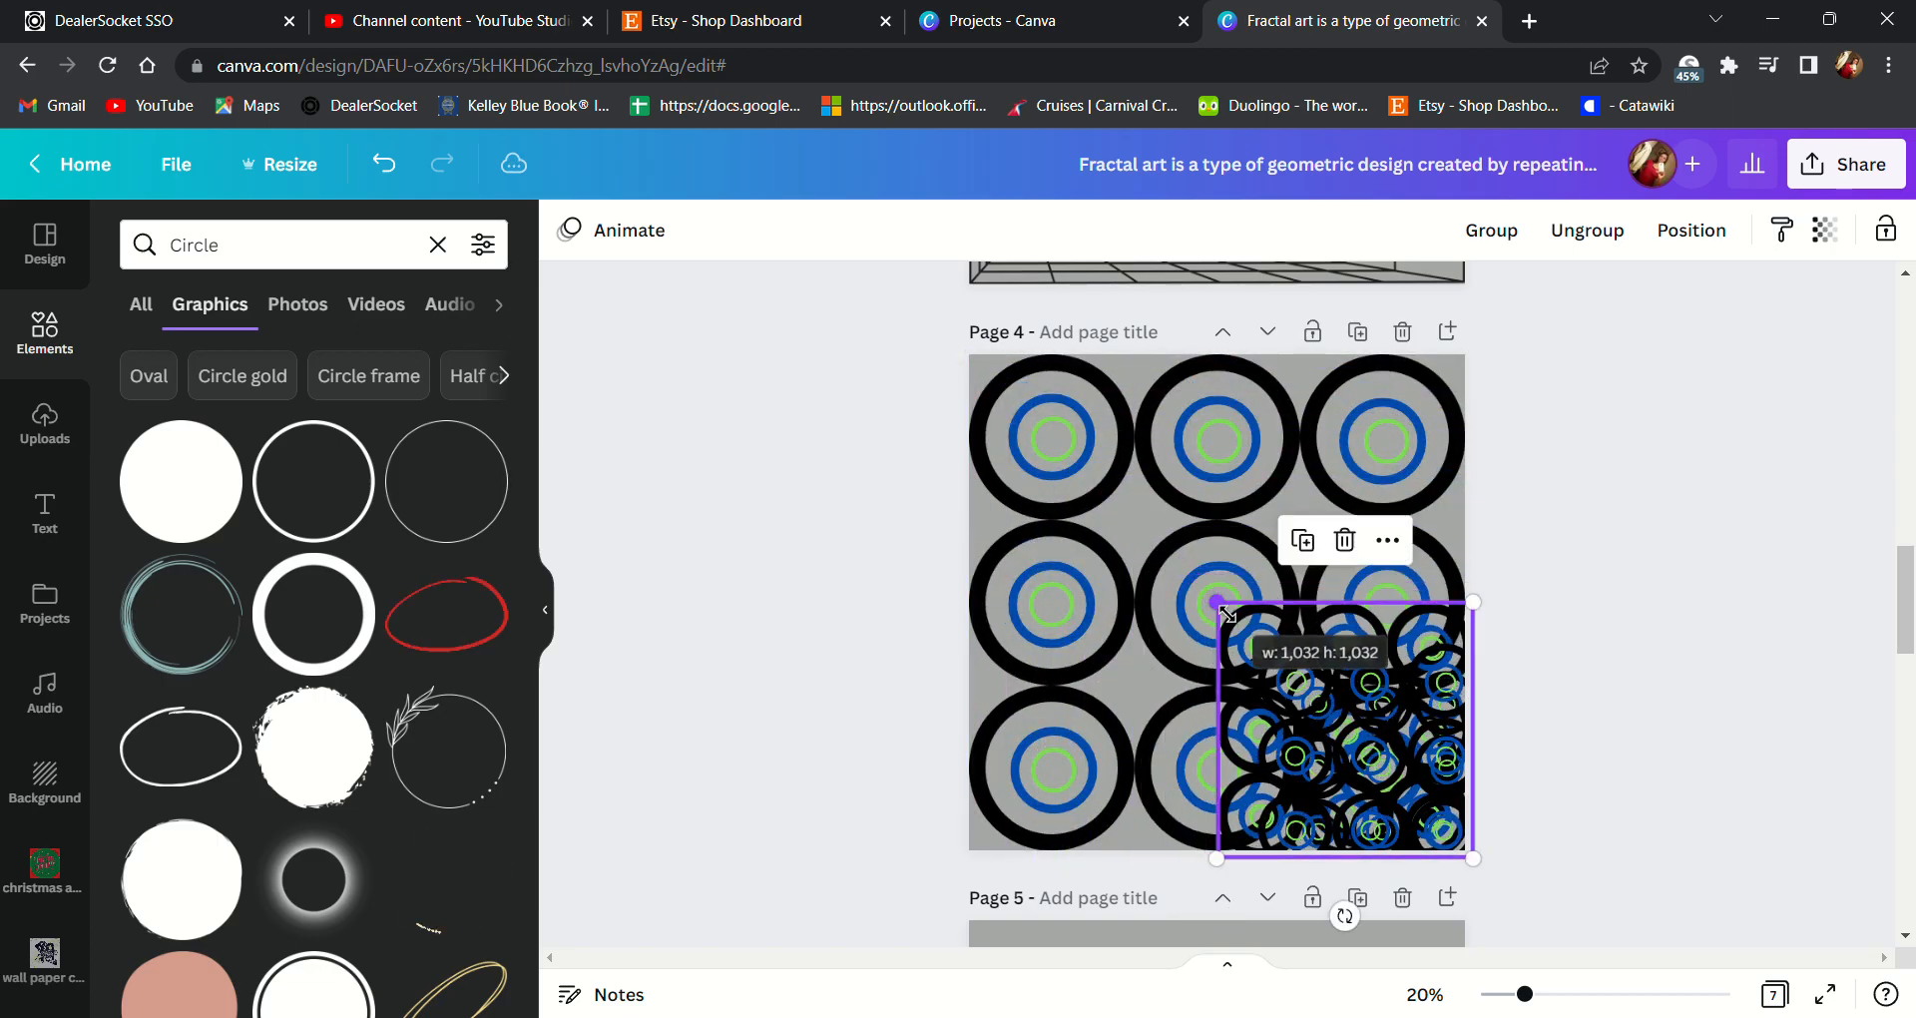
pyautogui.click(973, 356)
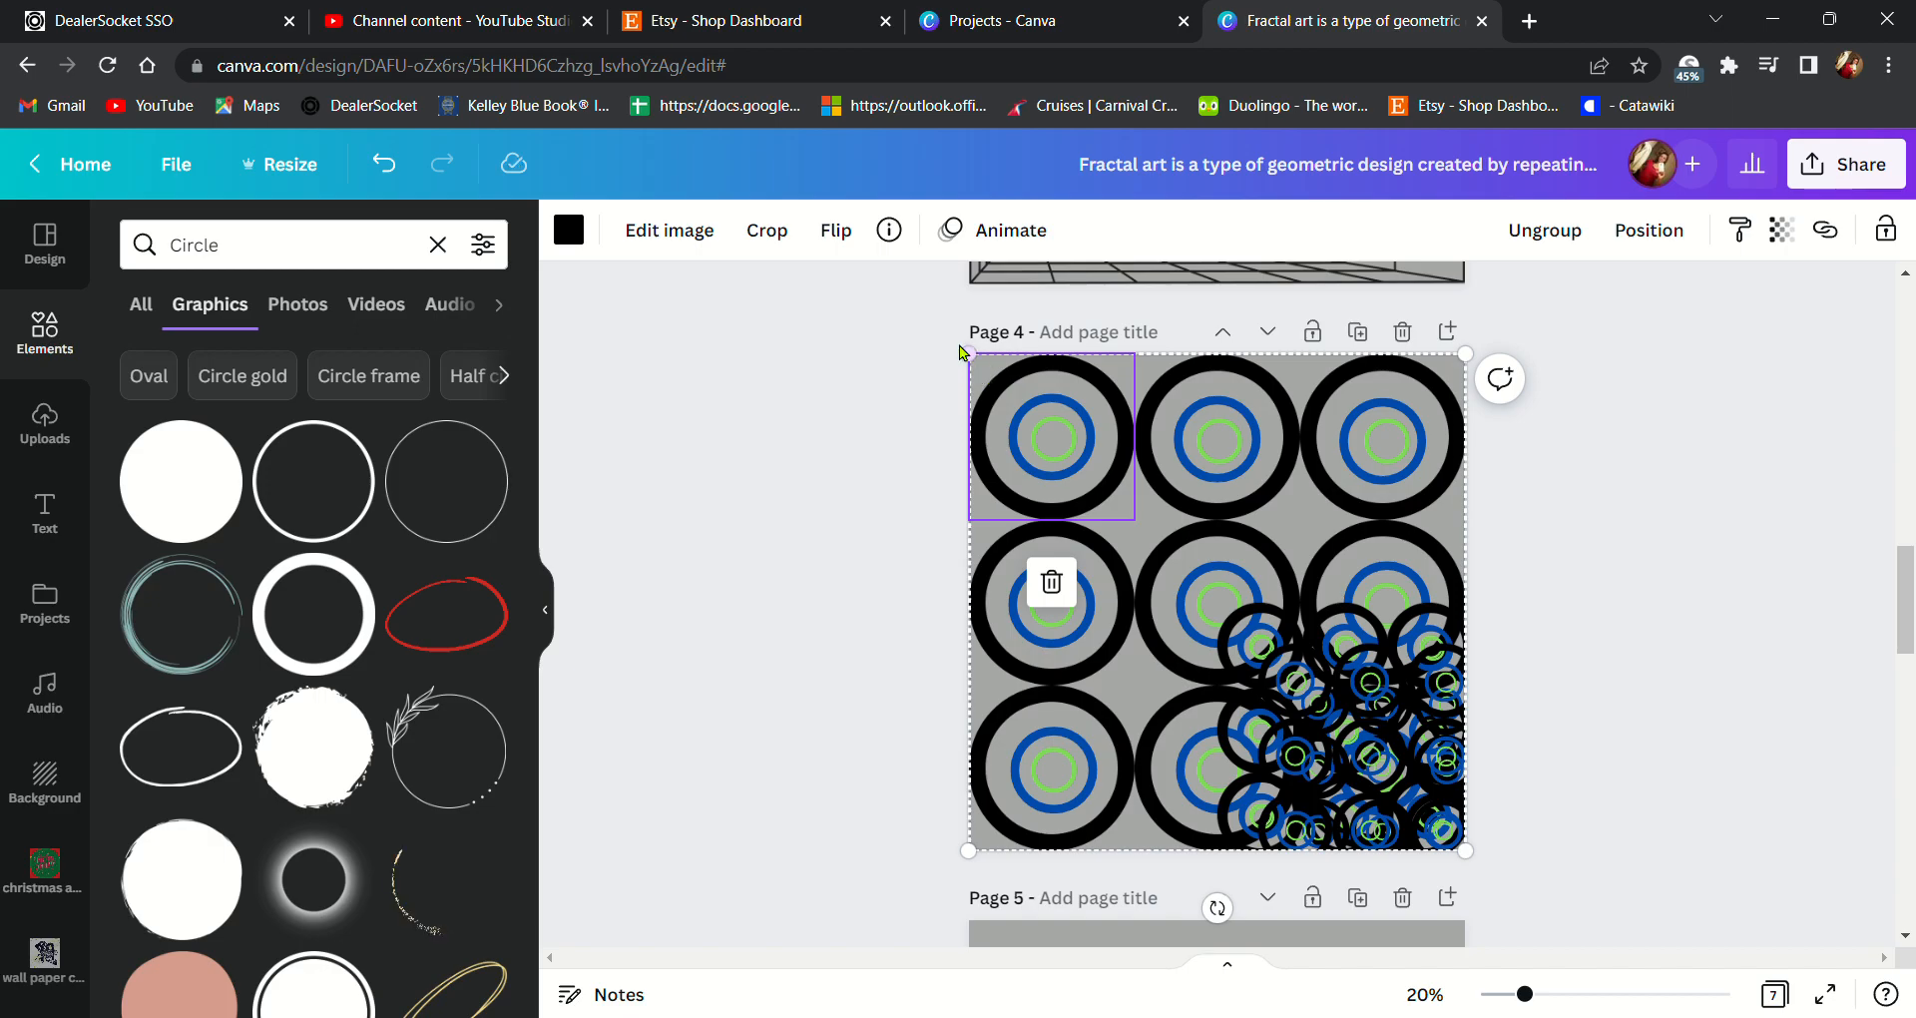
pyautogui.moveTo(964, 353); pyautogui.dragTo(1204, 661)
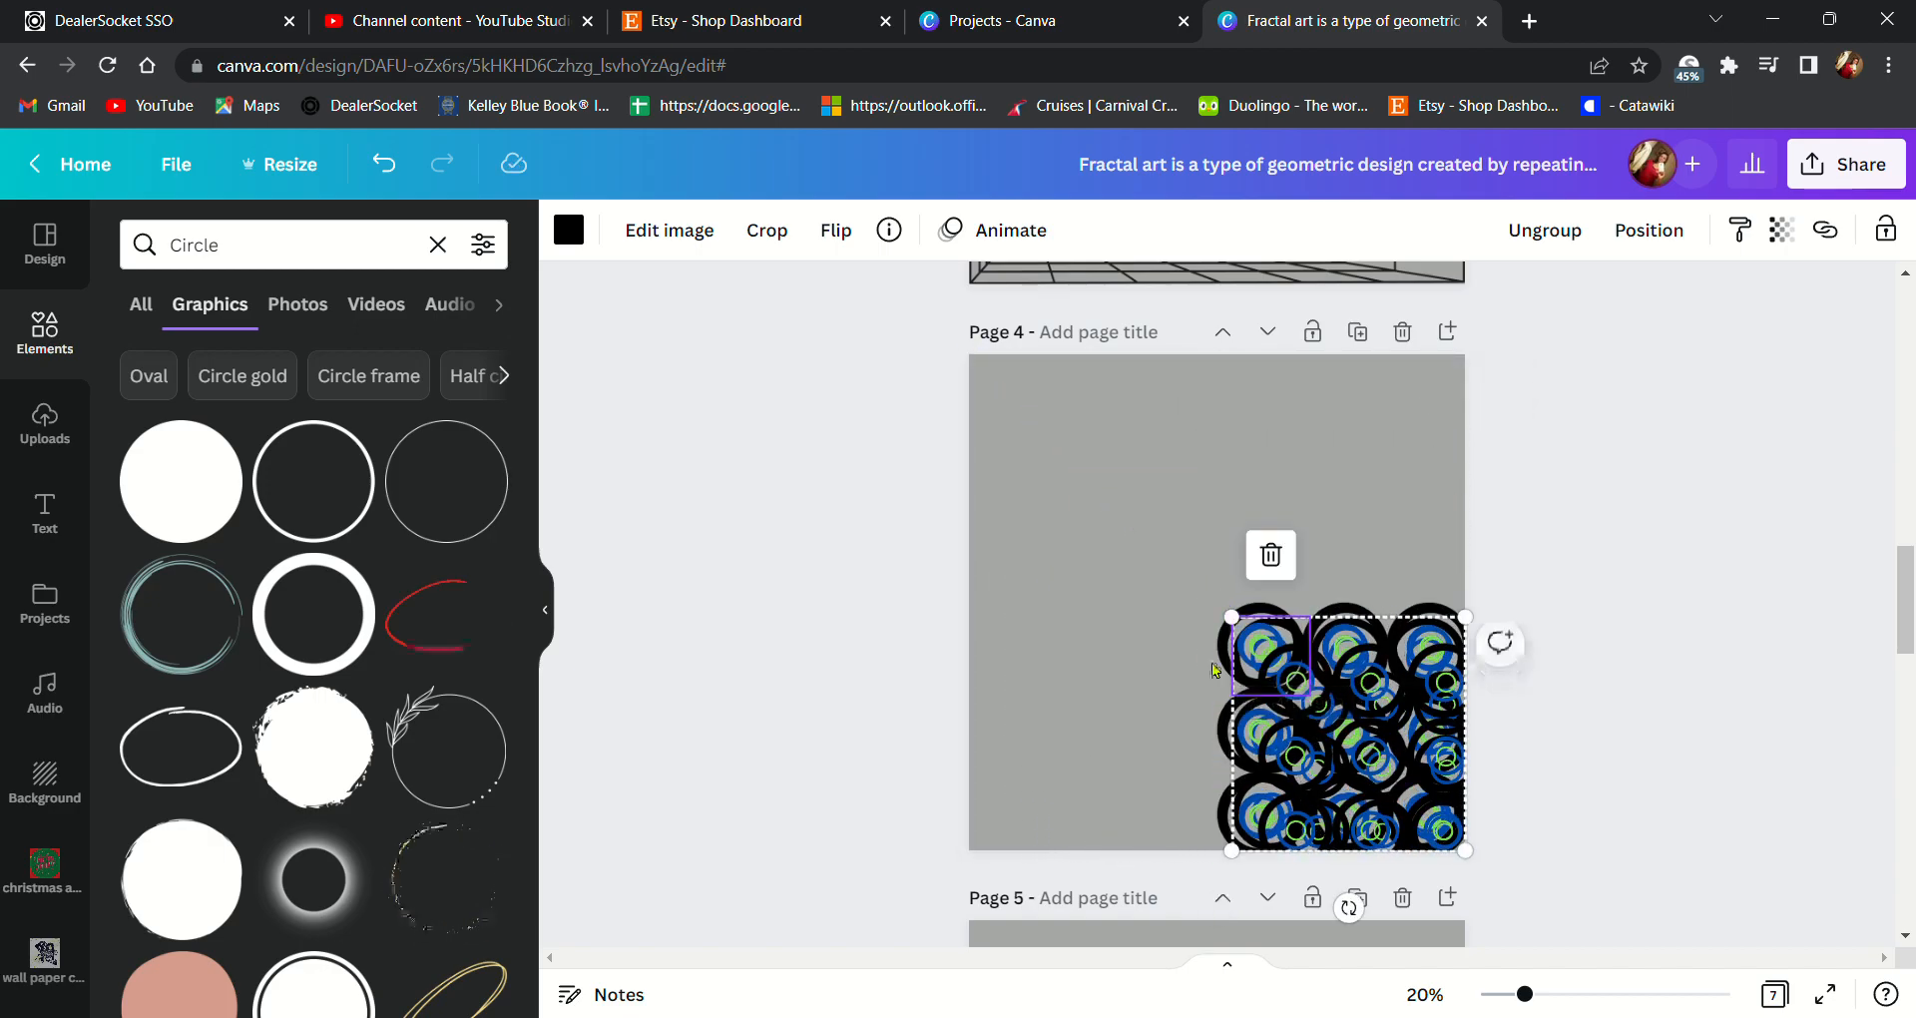
# - Spread three of the shrunken ring groups to the upper-left, upper-right and lower-left quarters of page 4, enlarging the upper-right one
pyautogui.moveTo(1414, 752); pyautogui.dragTo(1143, 485)
pyautogui.moveTo(1317, 744); pyautogui.dragTo(1227, 441)
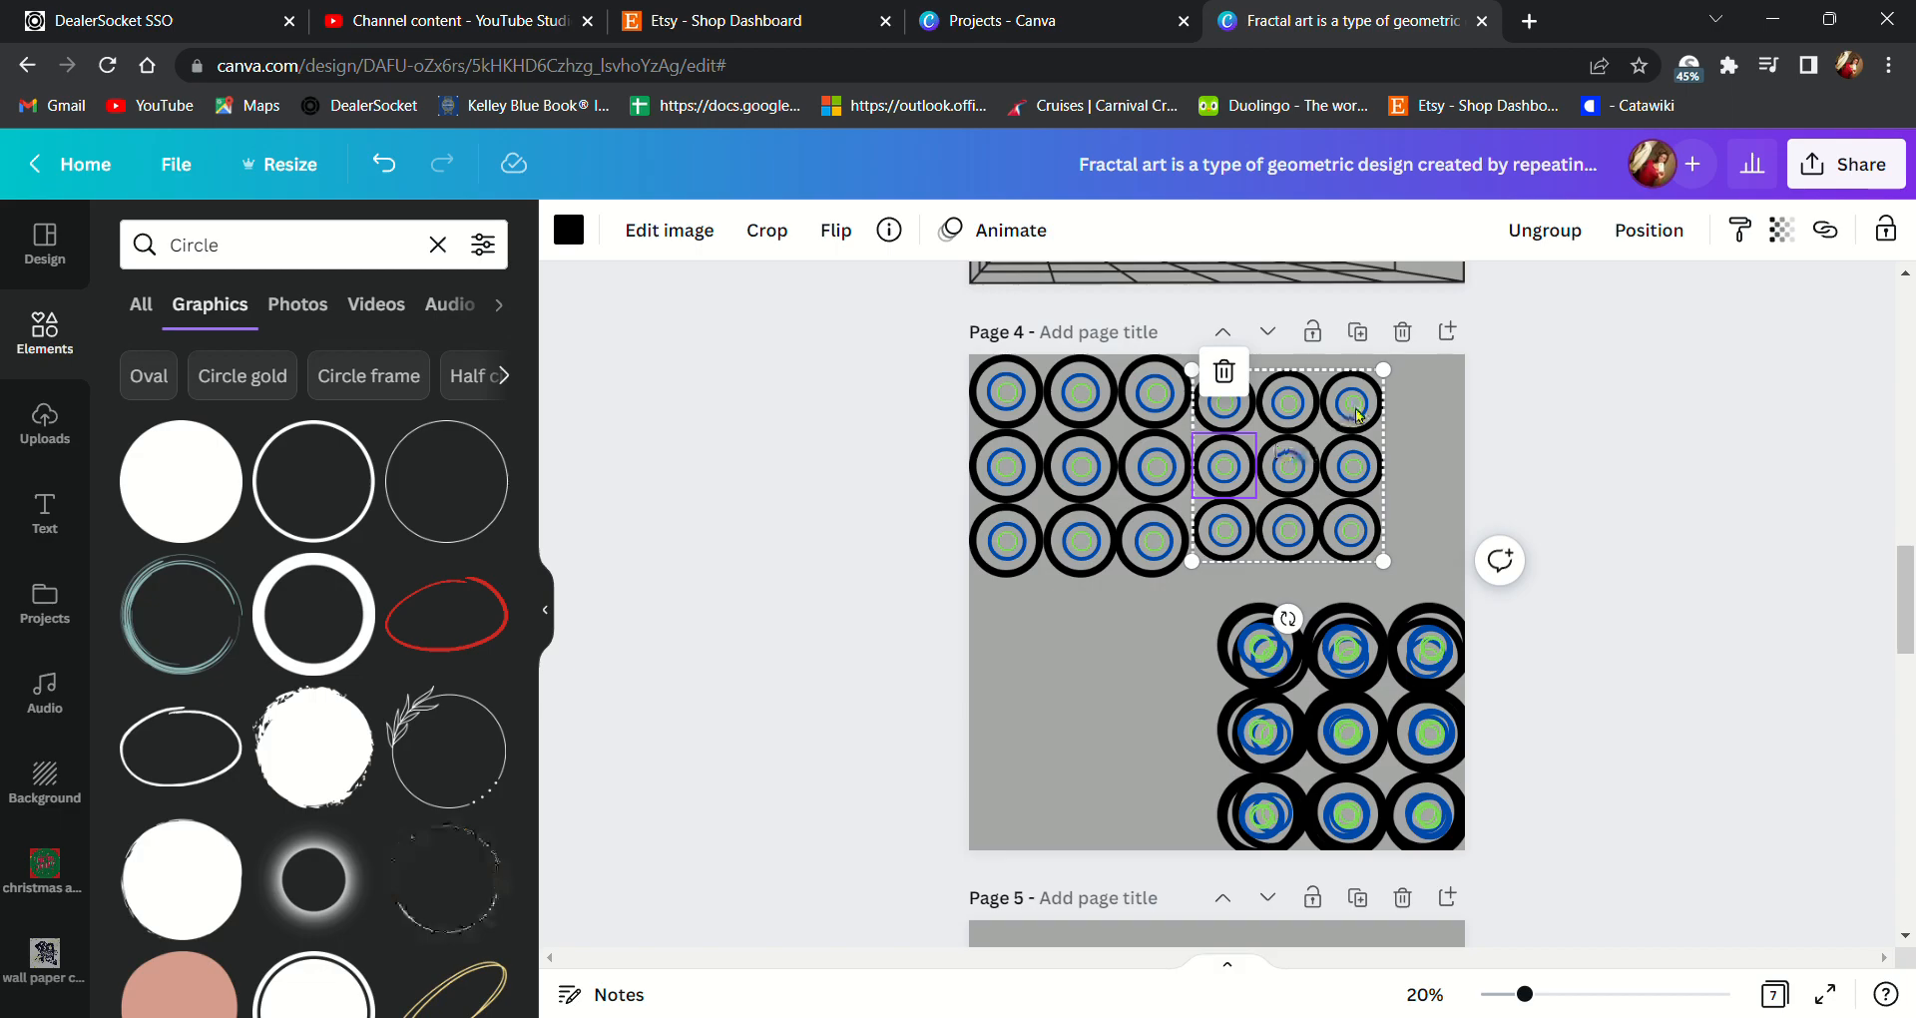
pyautogui.moveTo(1399, 383); pyautogui.dragTo(1495, 379)
pyautogui.moveTo(1380, 499); pyautogui.dragTo(1399, 531)
pyautogui.moveTo(1386, 751); pyautogui.dragTo(1144, 756)
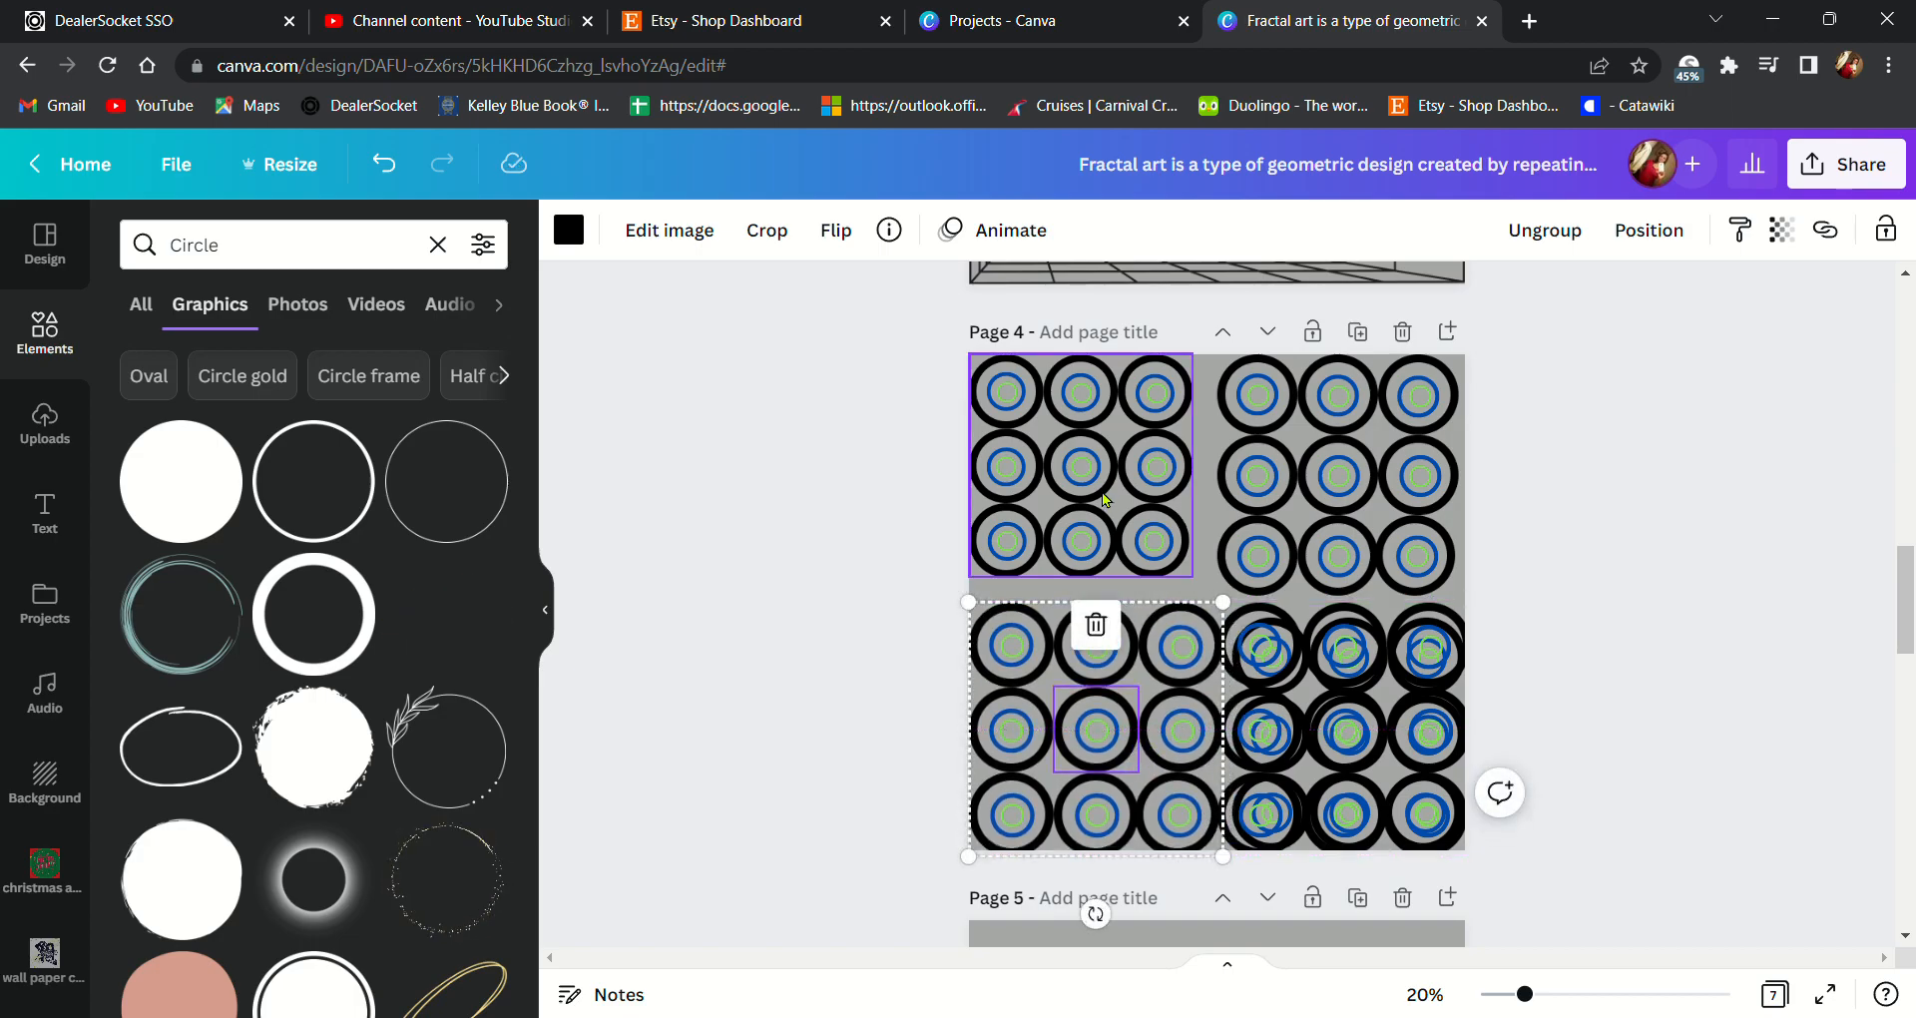
# - Enlarge the upper-left and upper-right ring groups to fill their quarters of the page, aligning the upper-right one beside its neighbour
pyautogui.click(1105, 517)
pyautogui.moveTo(1195, 579); pyautogui.dragTo(1241, 625)
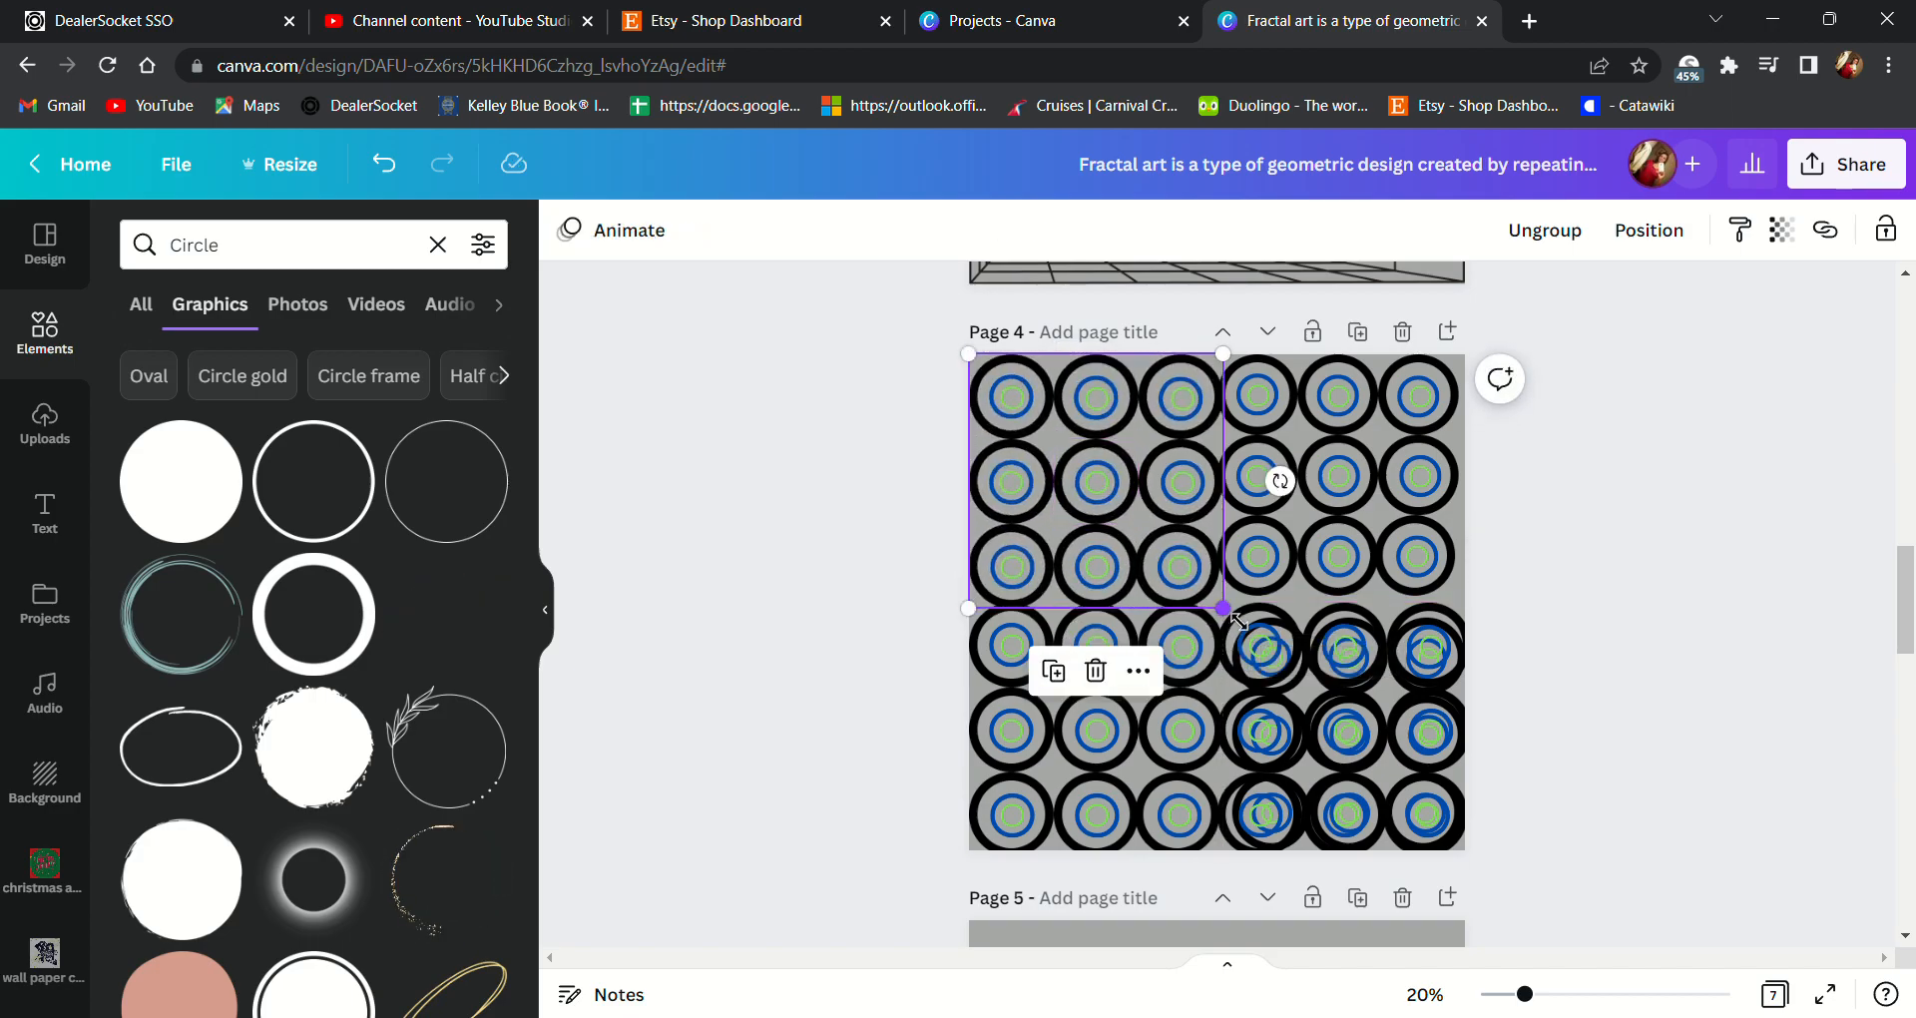
pyautogui.click(1409, 587)
pyautogui.moveTo(1413, 591); pyautogui.dragTo(1432, 613)
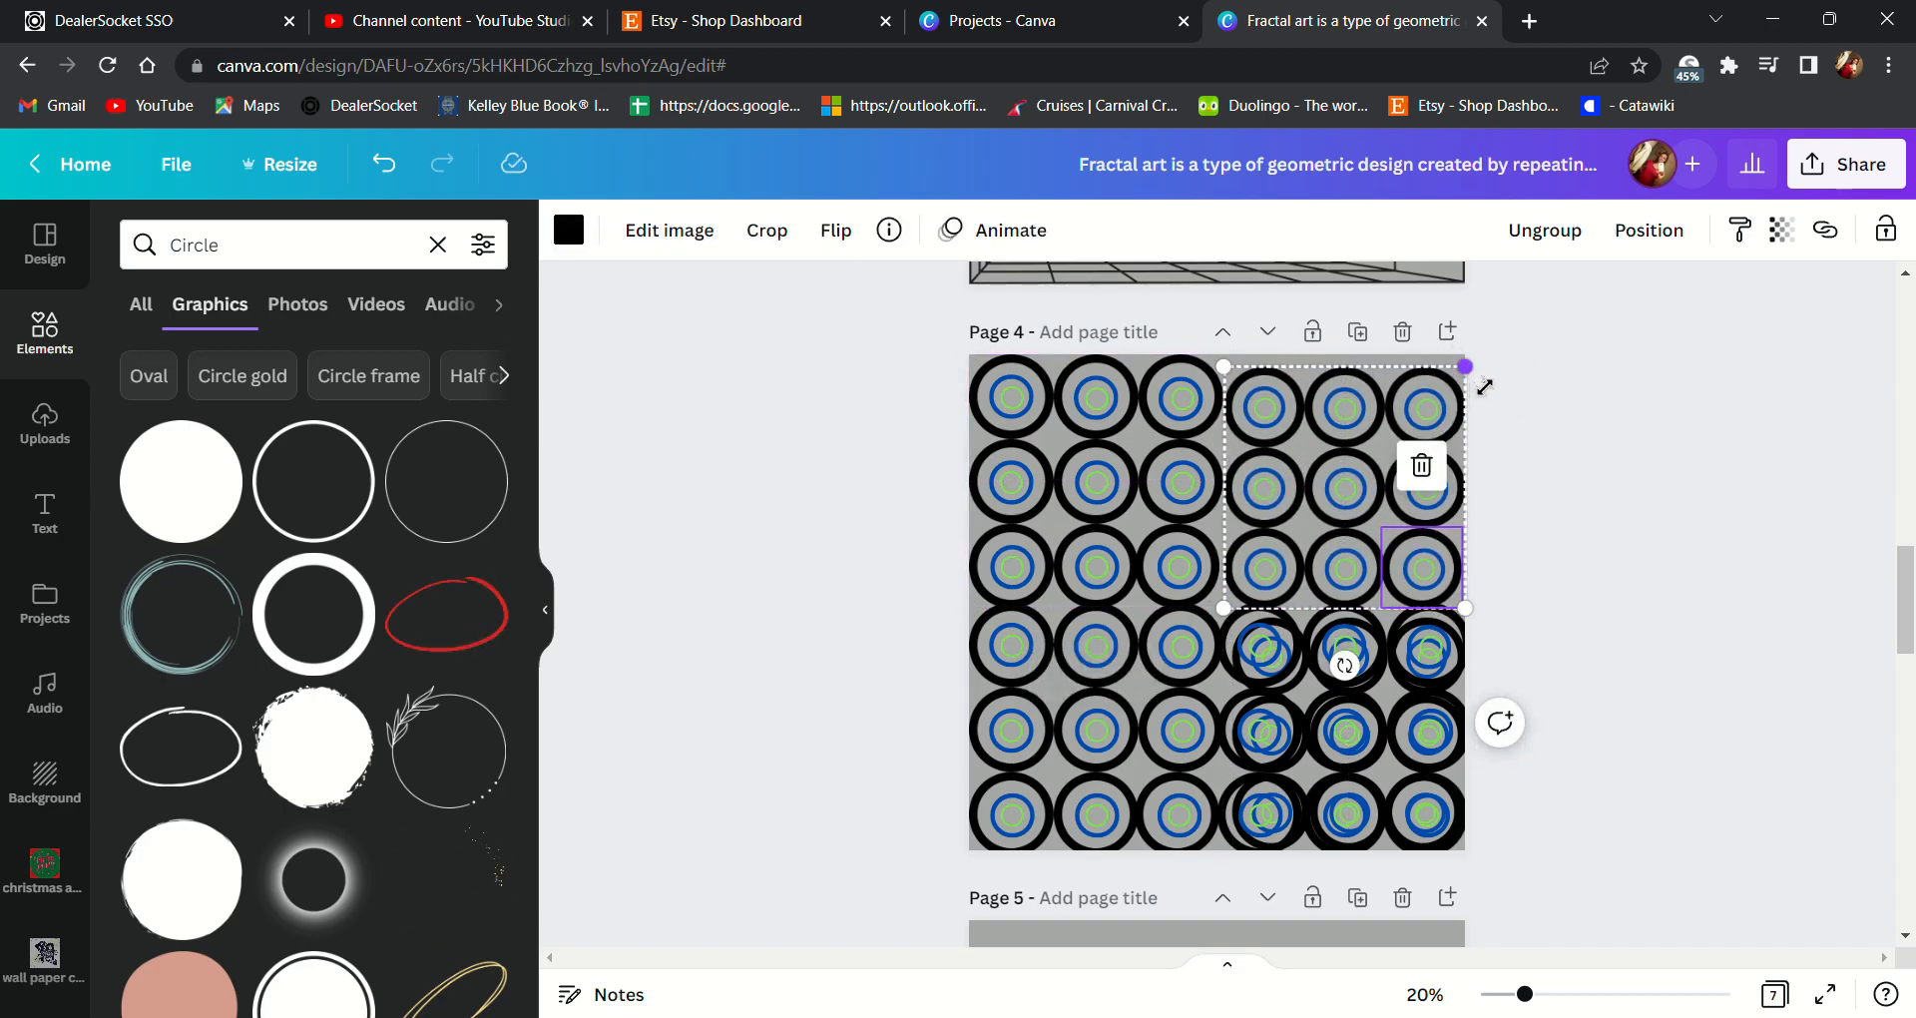
pyautogui.moveTo(1483, 376)
pyautogui.mouseDown()
pyautogui.moveTo(1505, 361)
pyautogui.moveTo(1490, 368)
pyautogui.mouseUp()
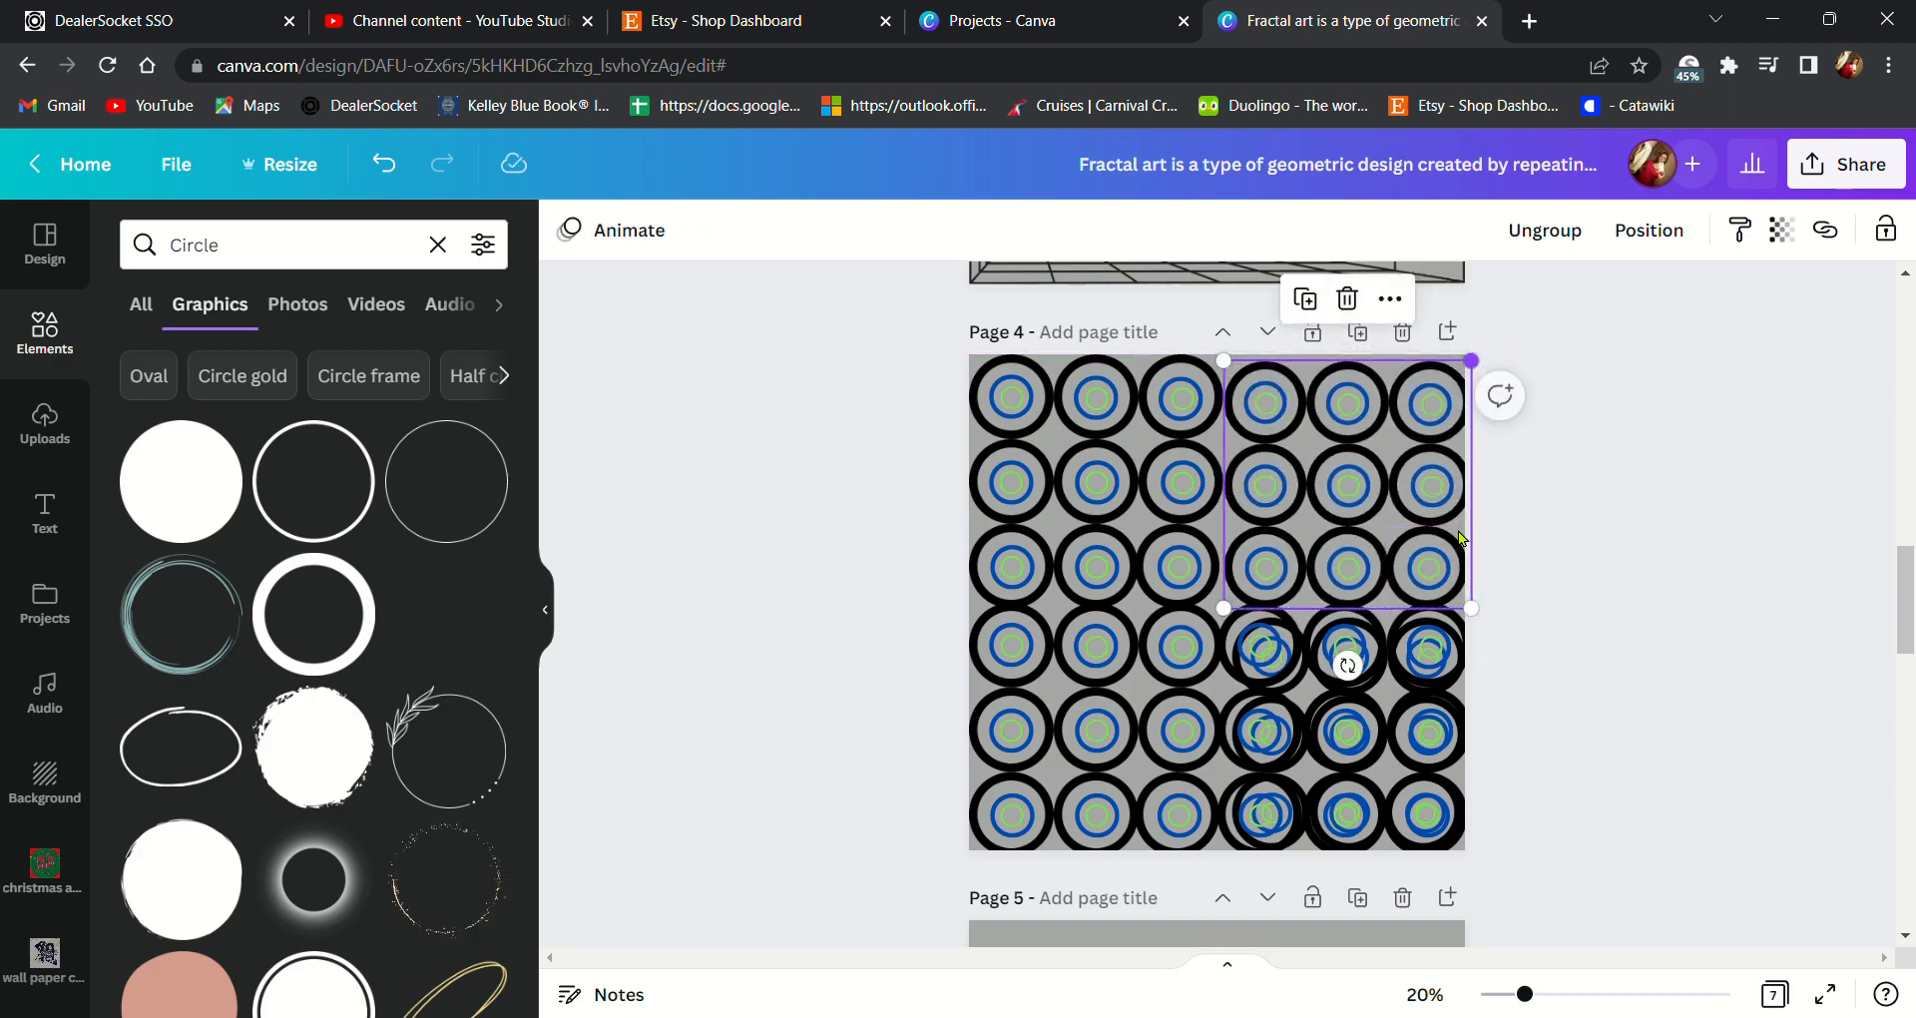
# - Remove the bottom-middle black ring from the top group in the lower-right stack and pull the overlapping groups apart across page 4
pyautogui.click(1349, 780)
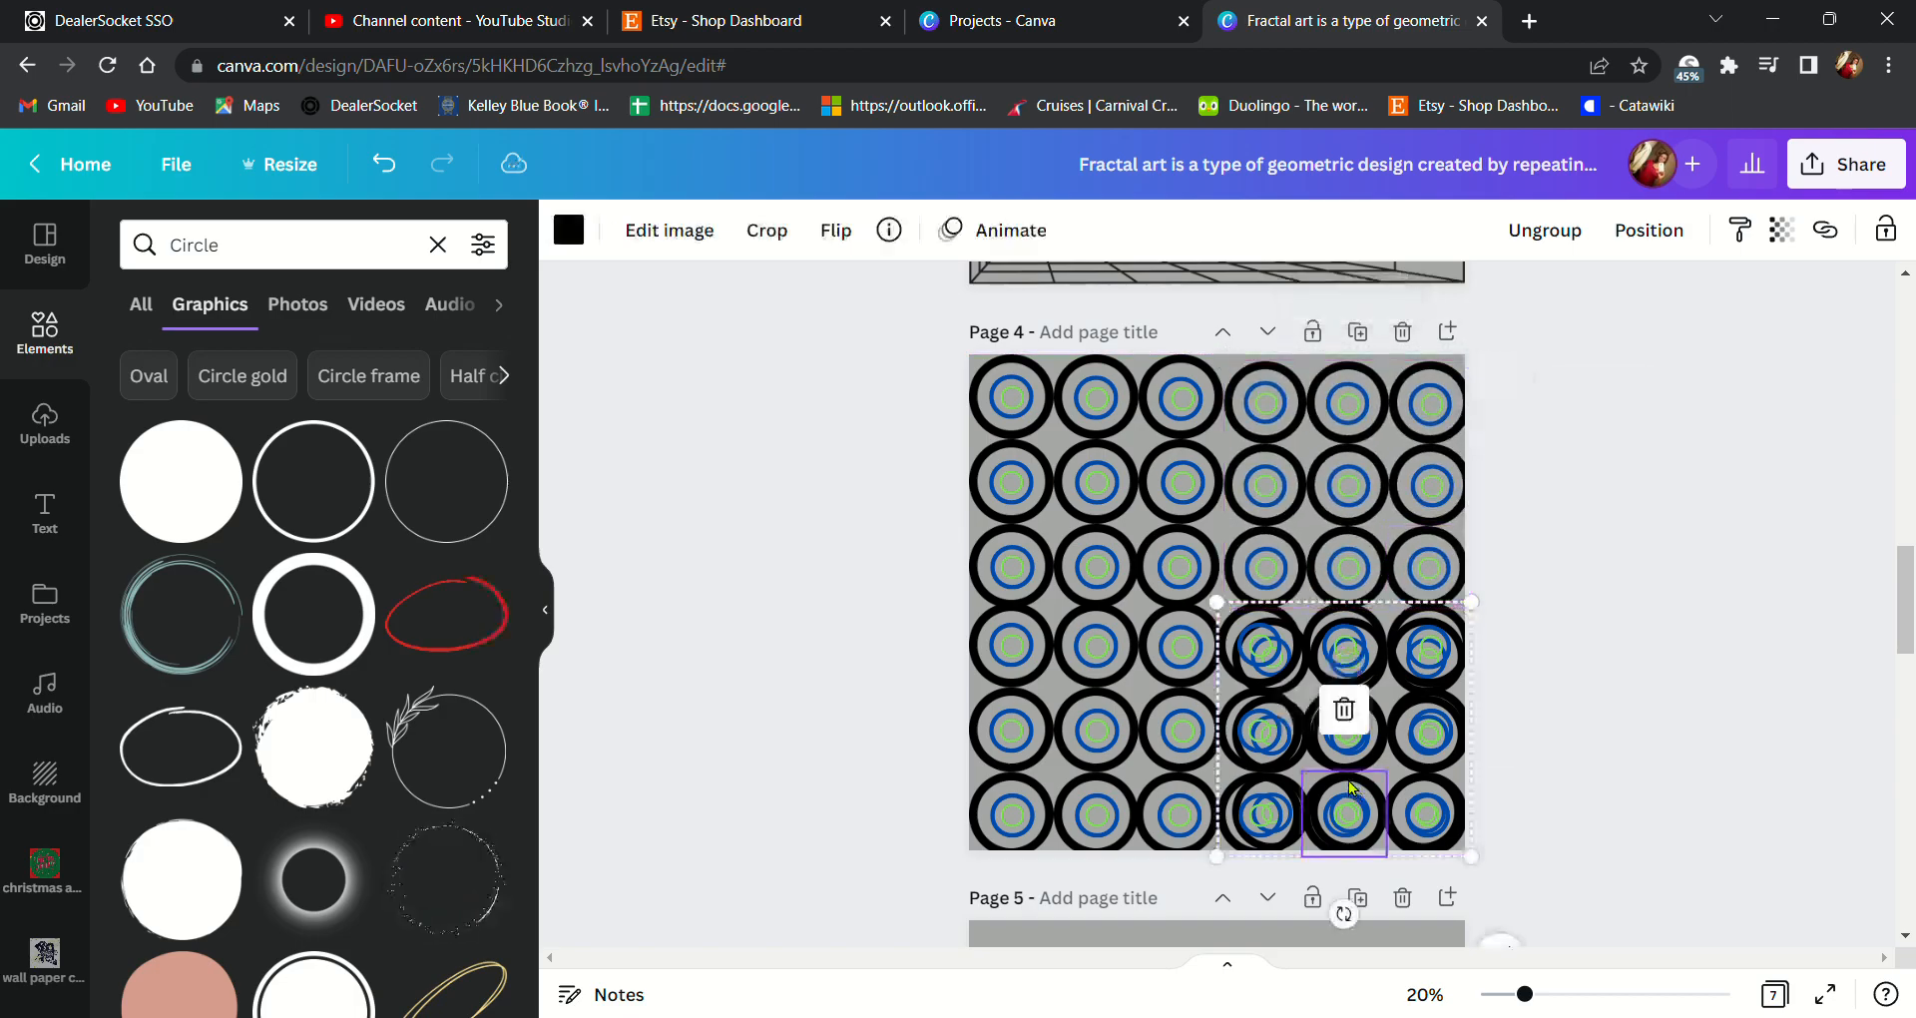
pyautogui.click(1344, 708)
pyautogui.moveTo(1347, 713); pyautogui.dragTo(1227, 721)
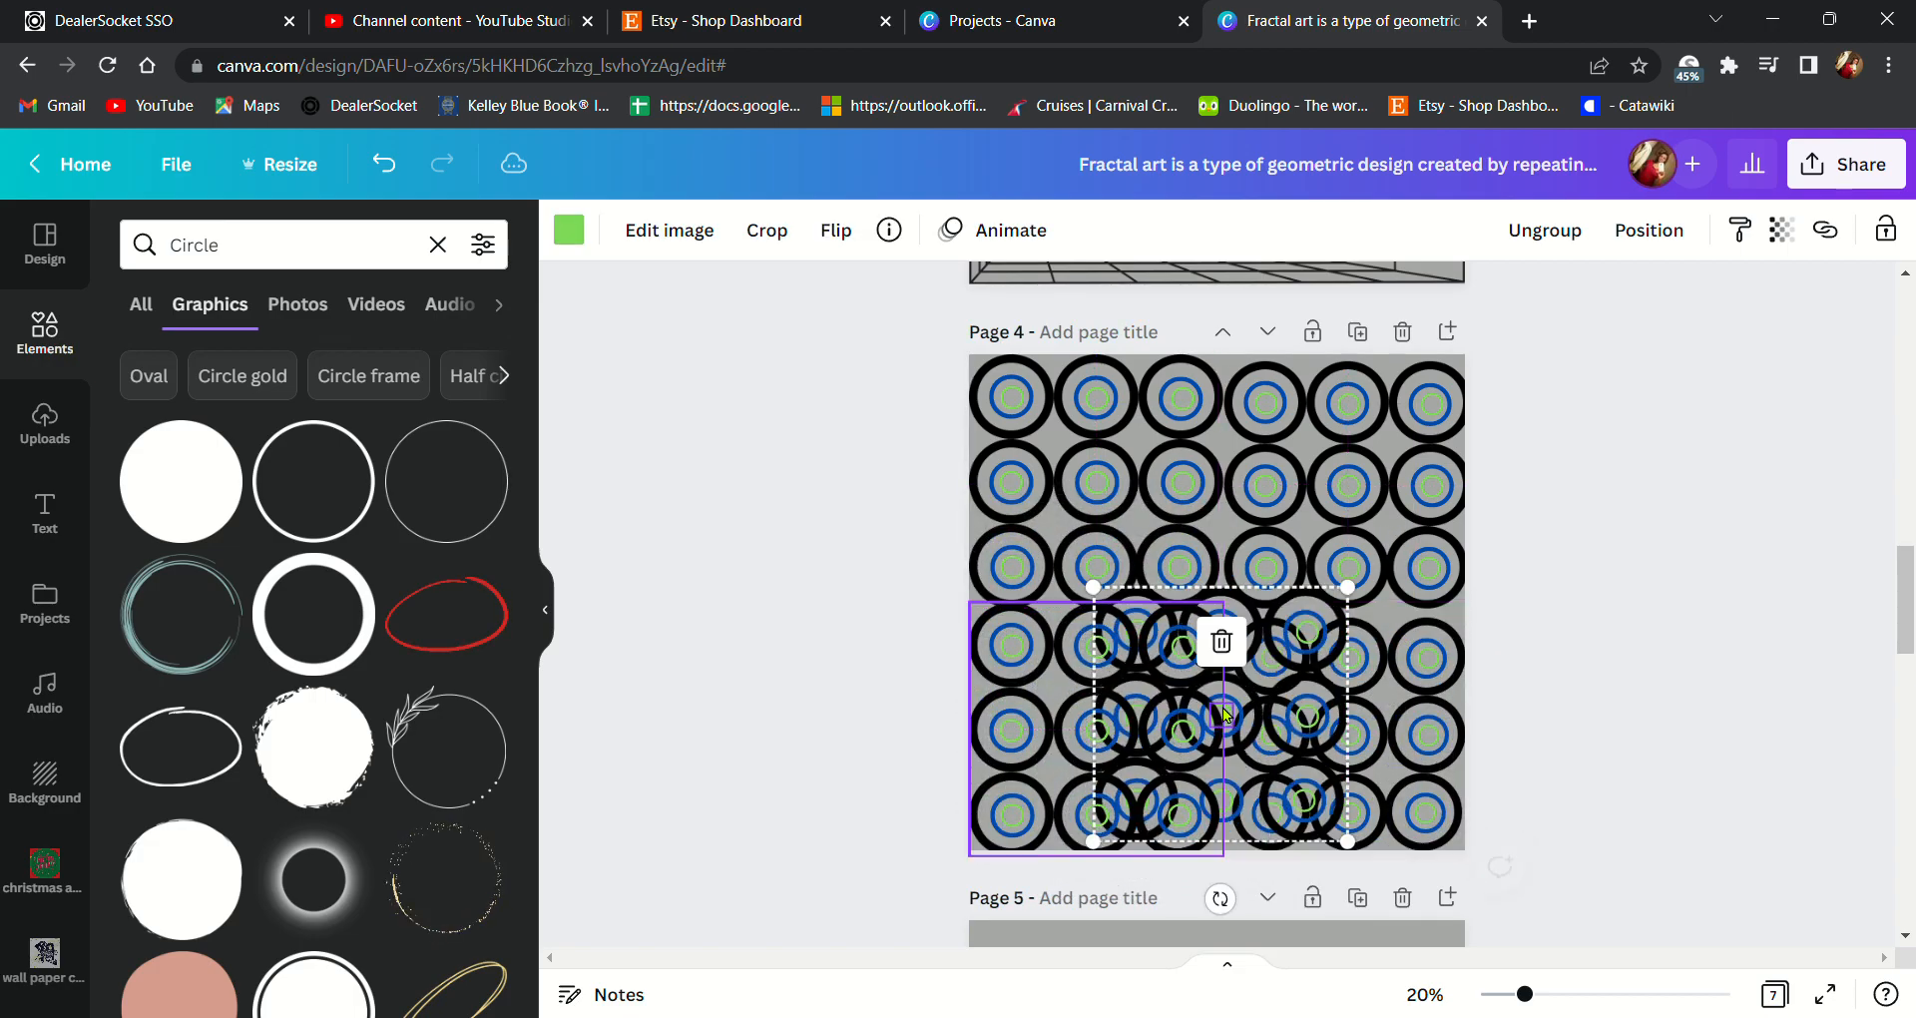
pyautogui.click(1235, 649)
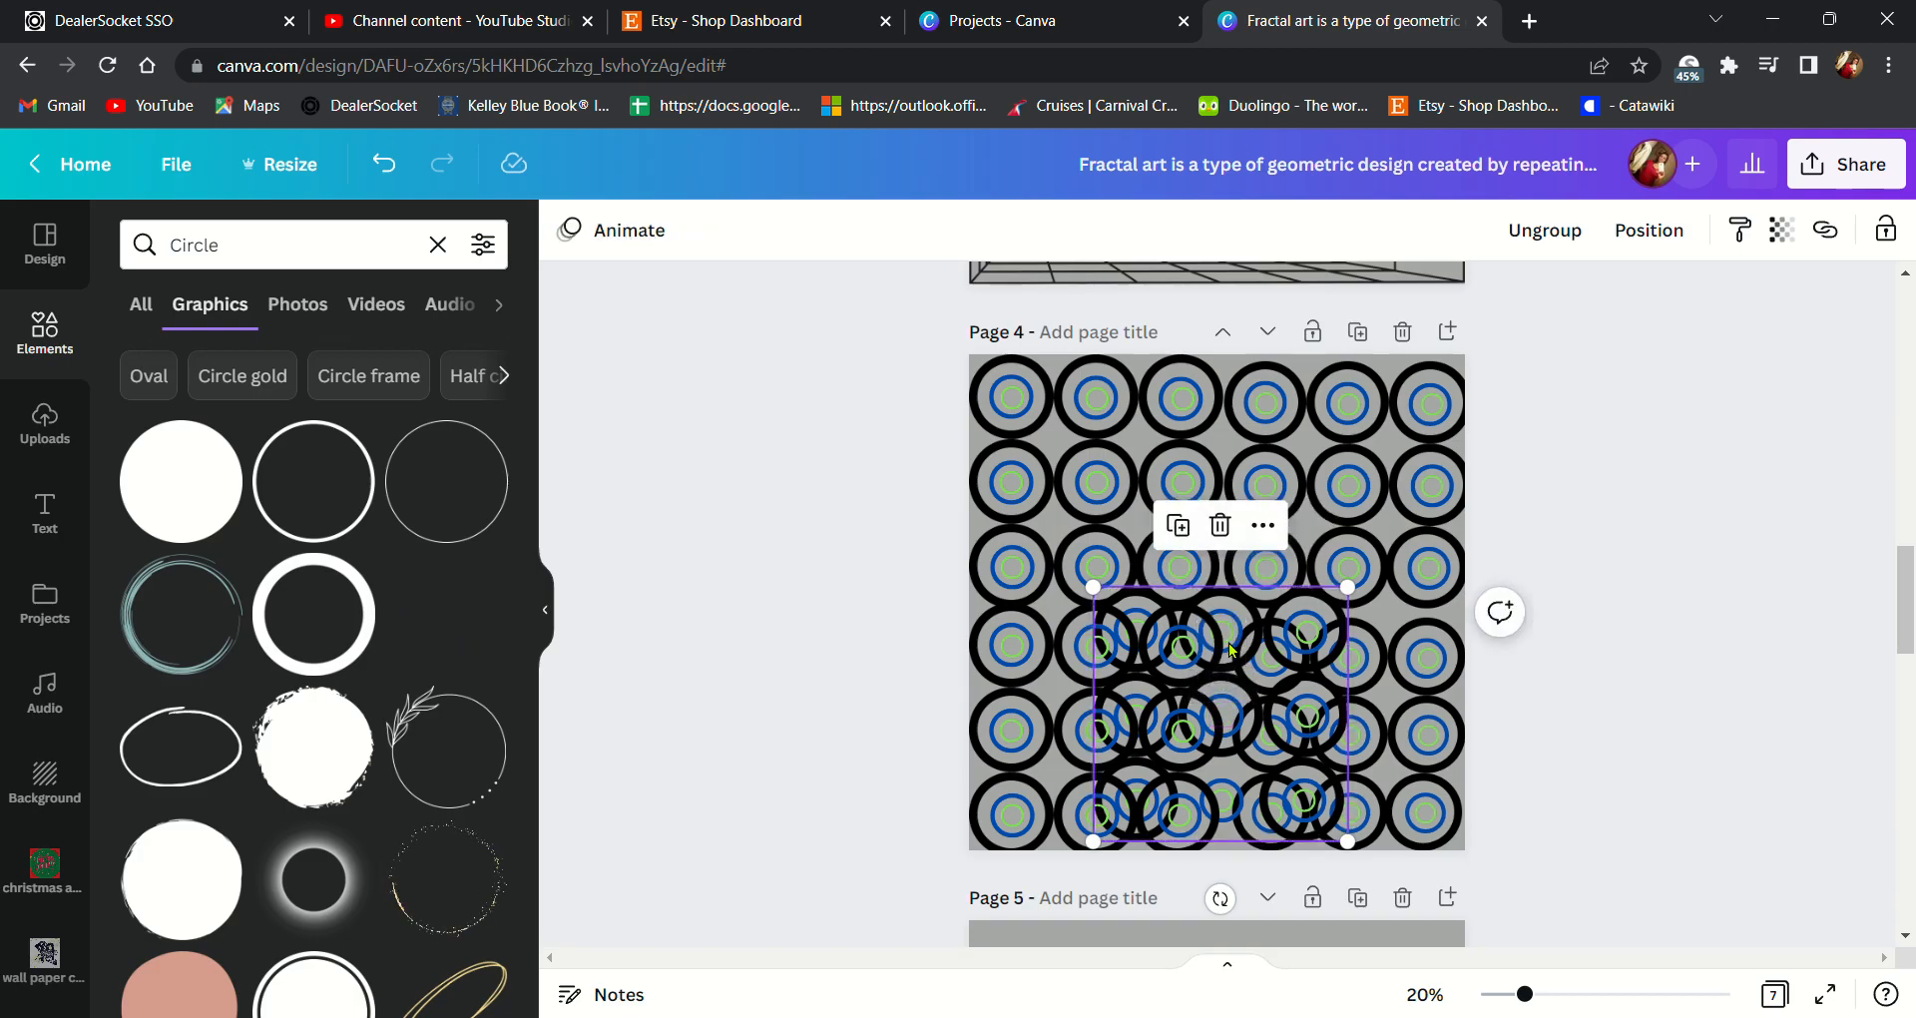
pyautogui.moveTo(1231, 649); pyautogui.dragTo(1384, 398)
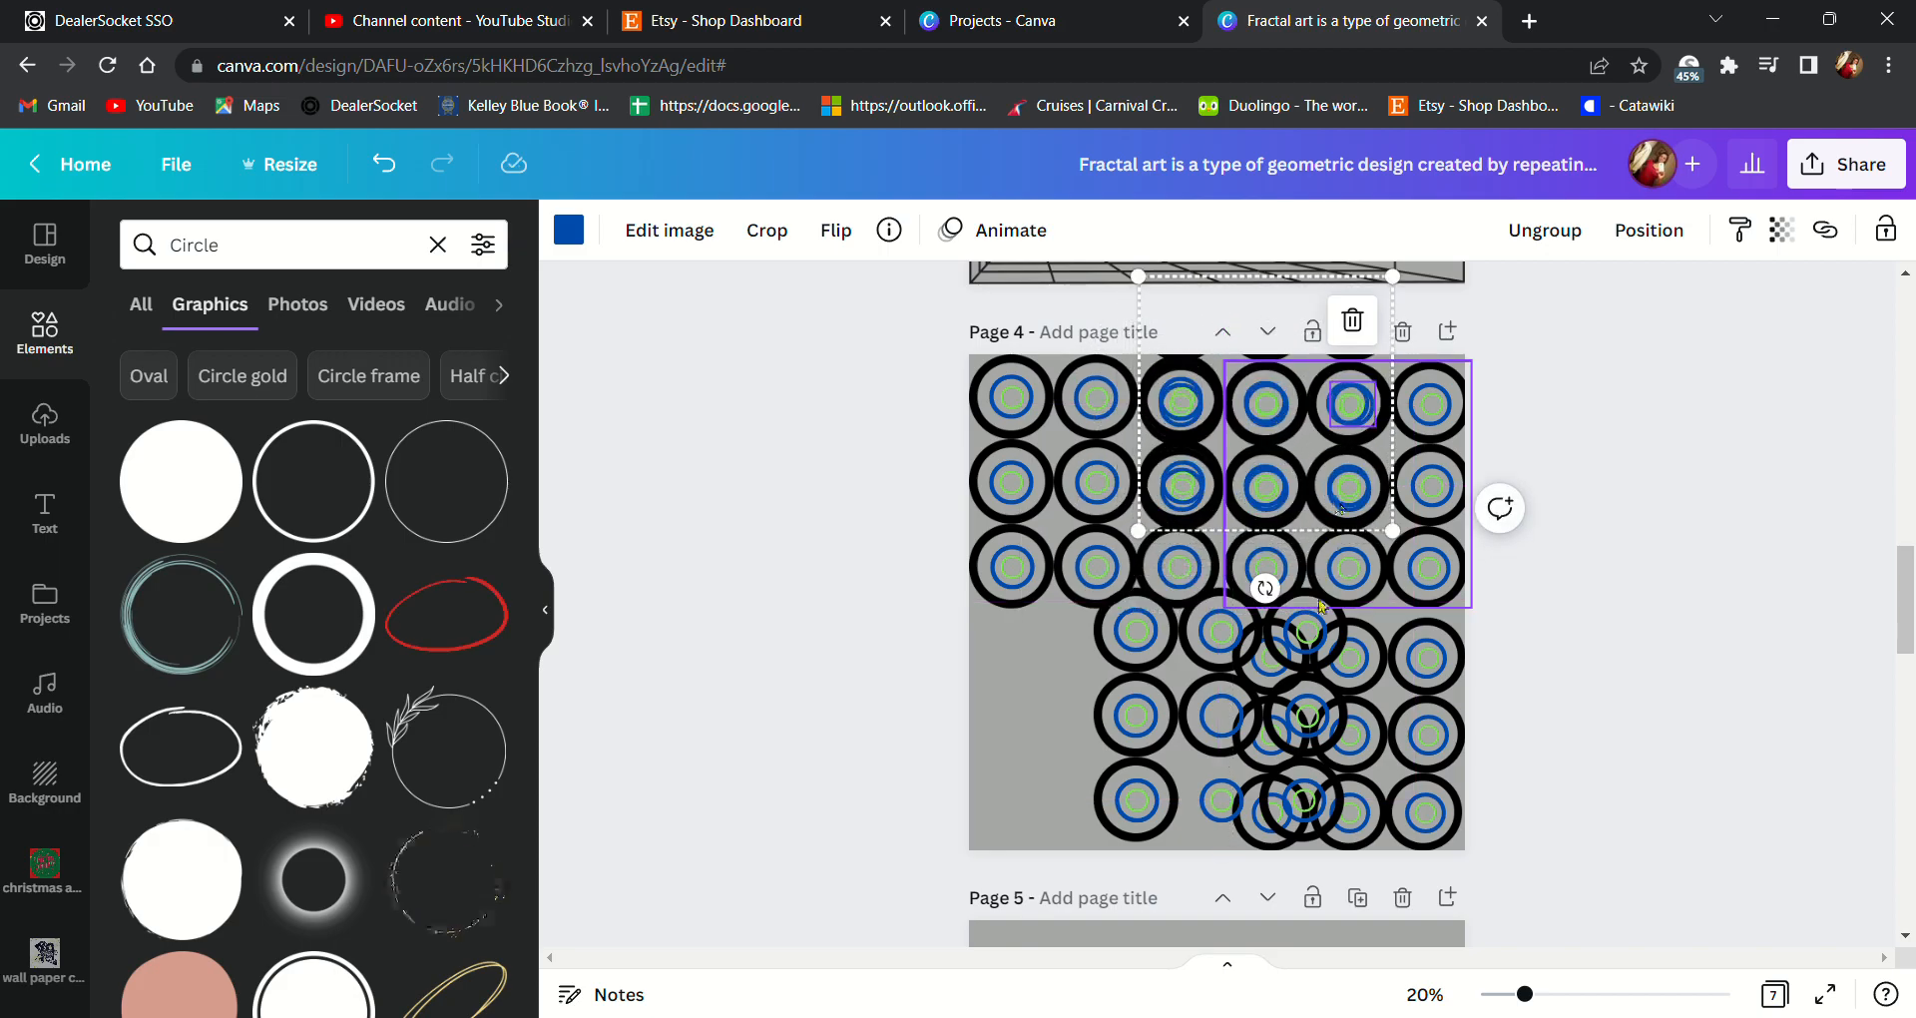
pyautogui.moveTo(1416, 726); pyautogui.dragTo(1242, 406)
# - Delete the incomplete ring group in the lower middle of page 4
pyautogui.click(1219, 735)
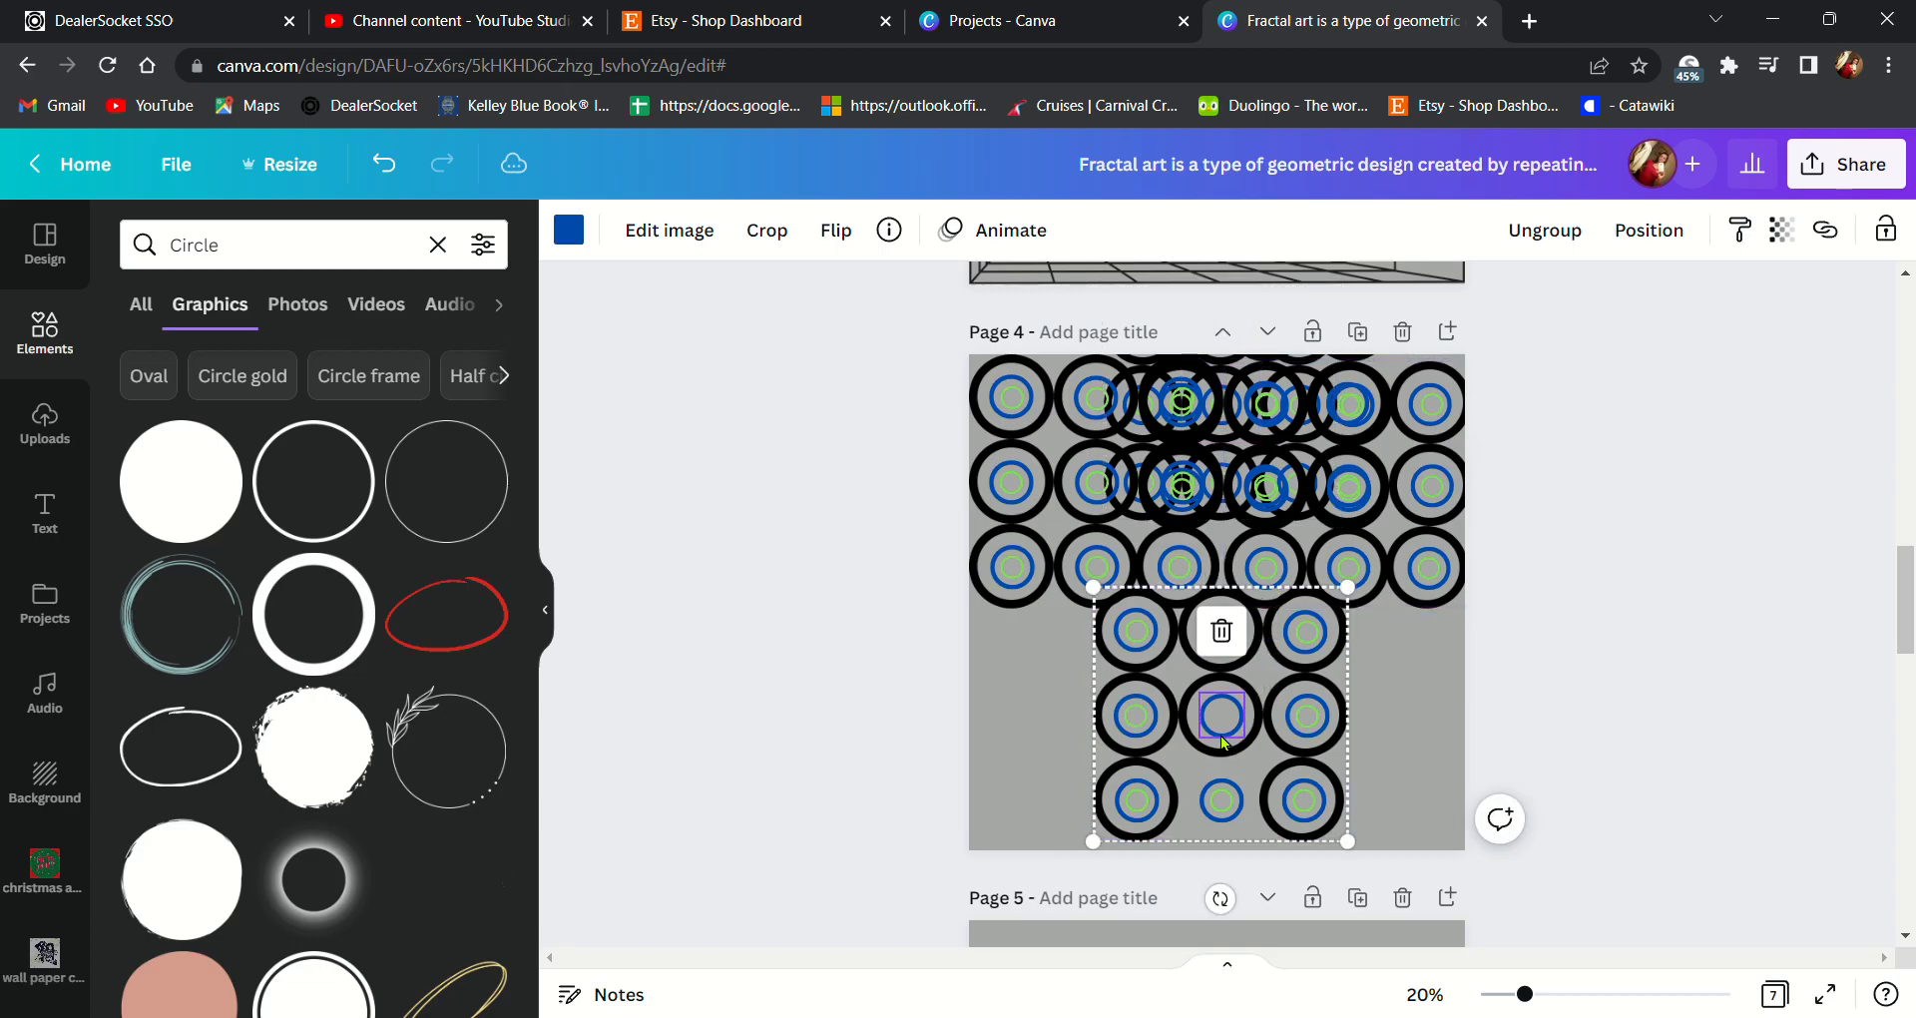
pyautogui.click(1222, 629)
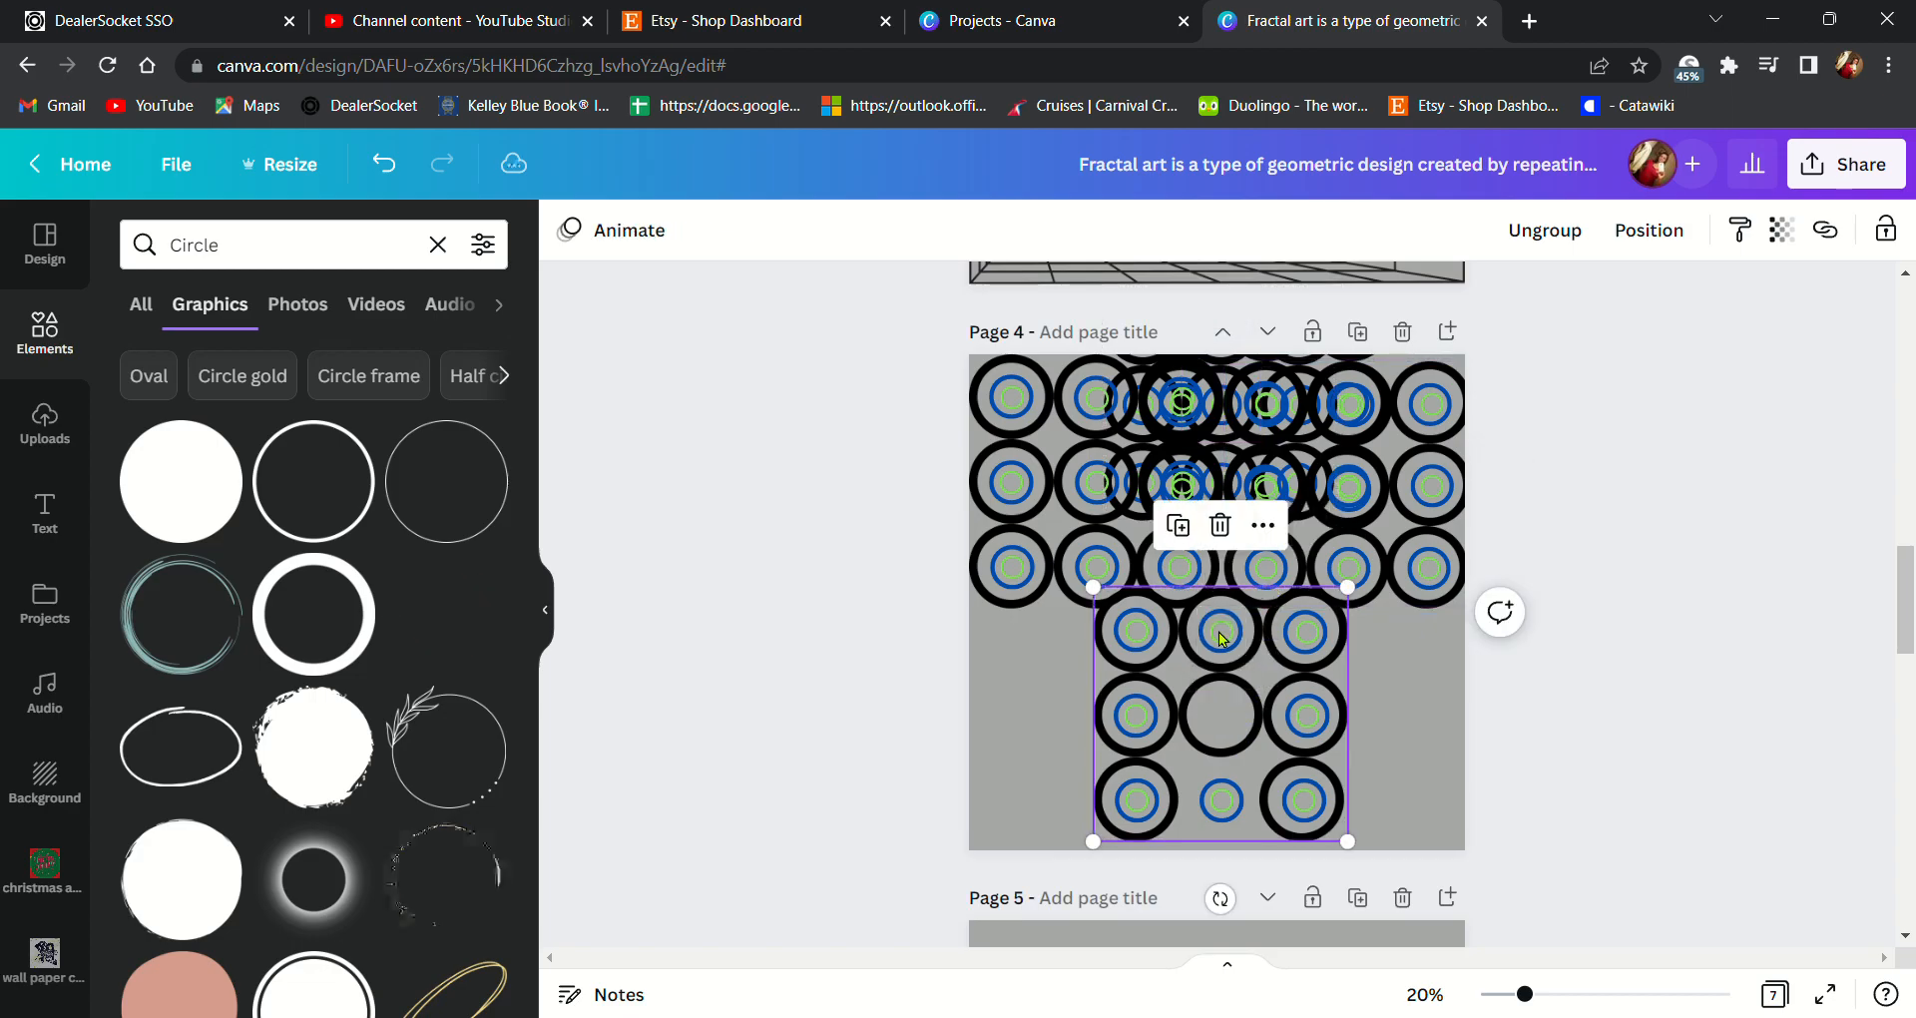
pyautogui.moveTo(1348, 587); pyautogui.dragTo(1287, 738)
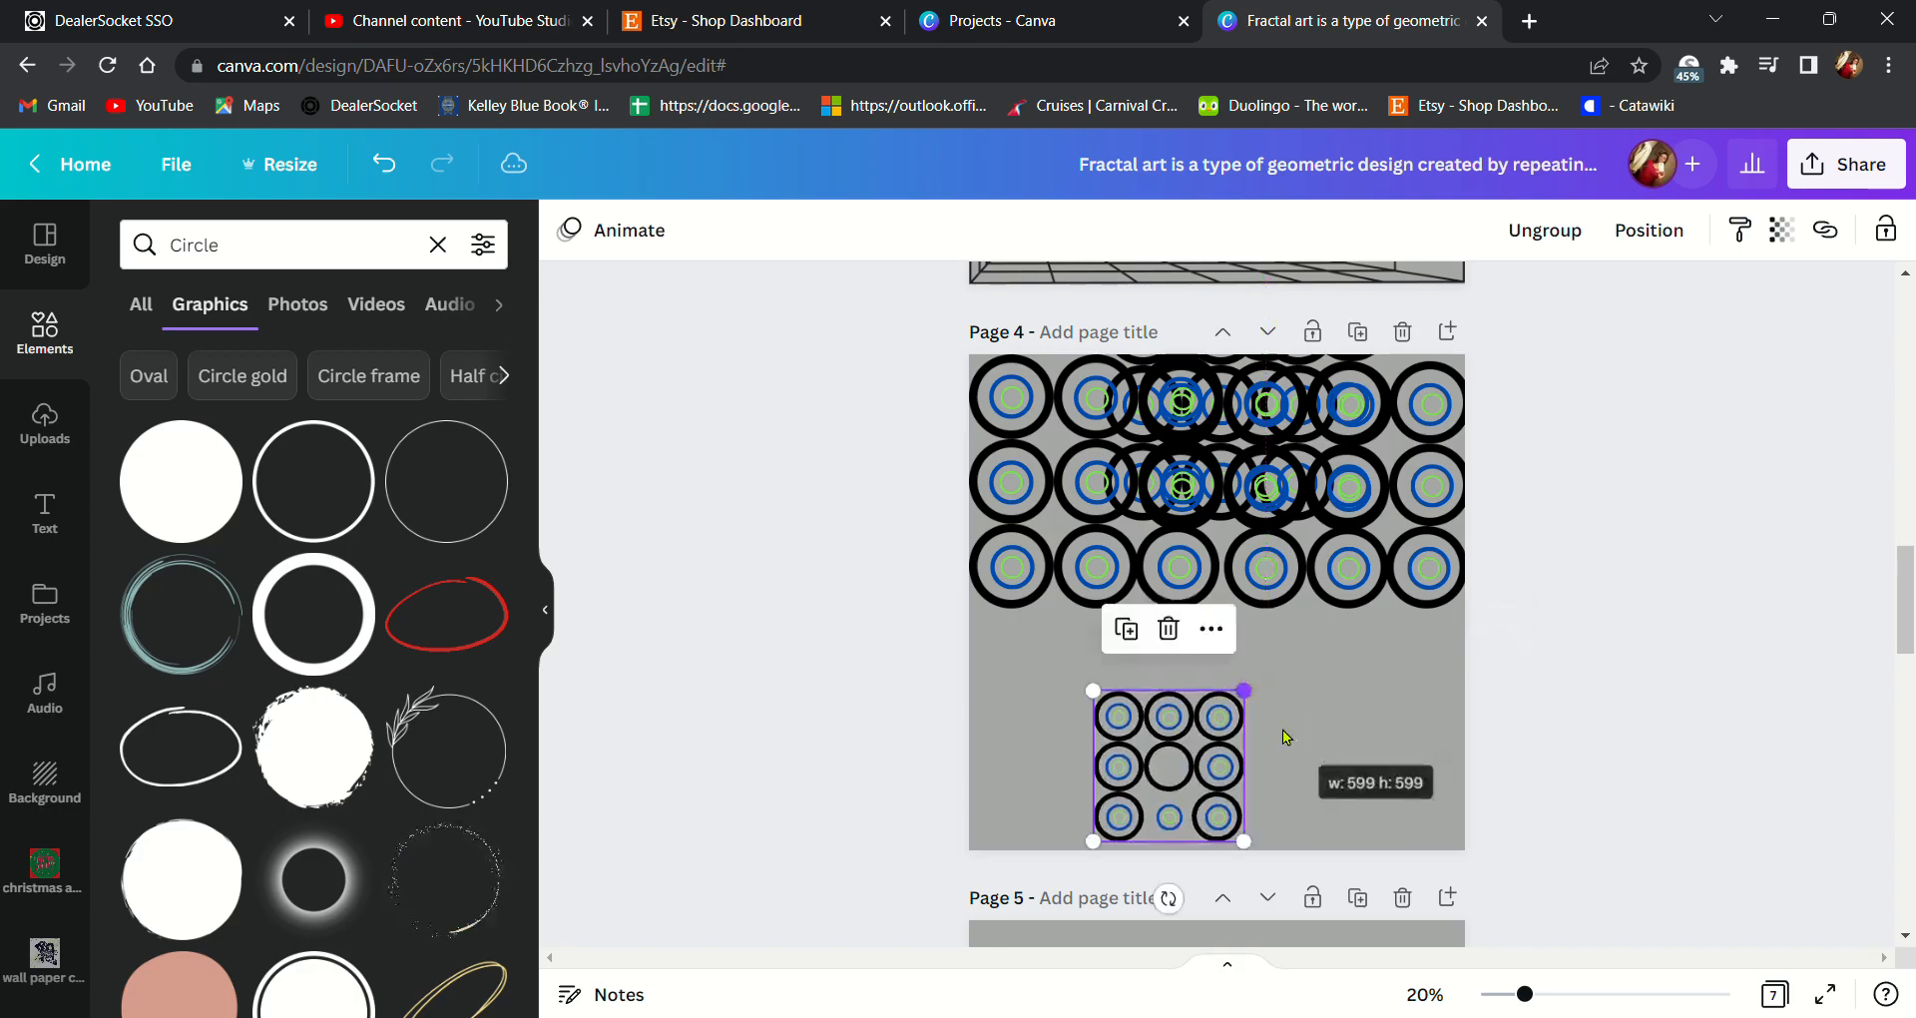
pyautogui.click(1167, 628)
# - Move the upper-right ring group into the lower-left quarter and one of the overlapping upper groups into the lower-right quarter
pyautogui.click(1228, 432)
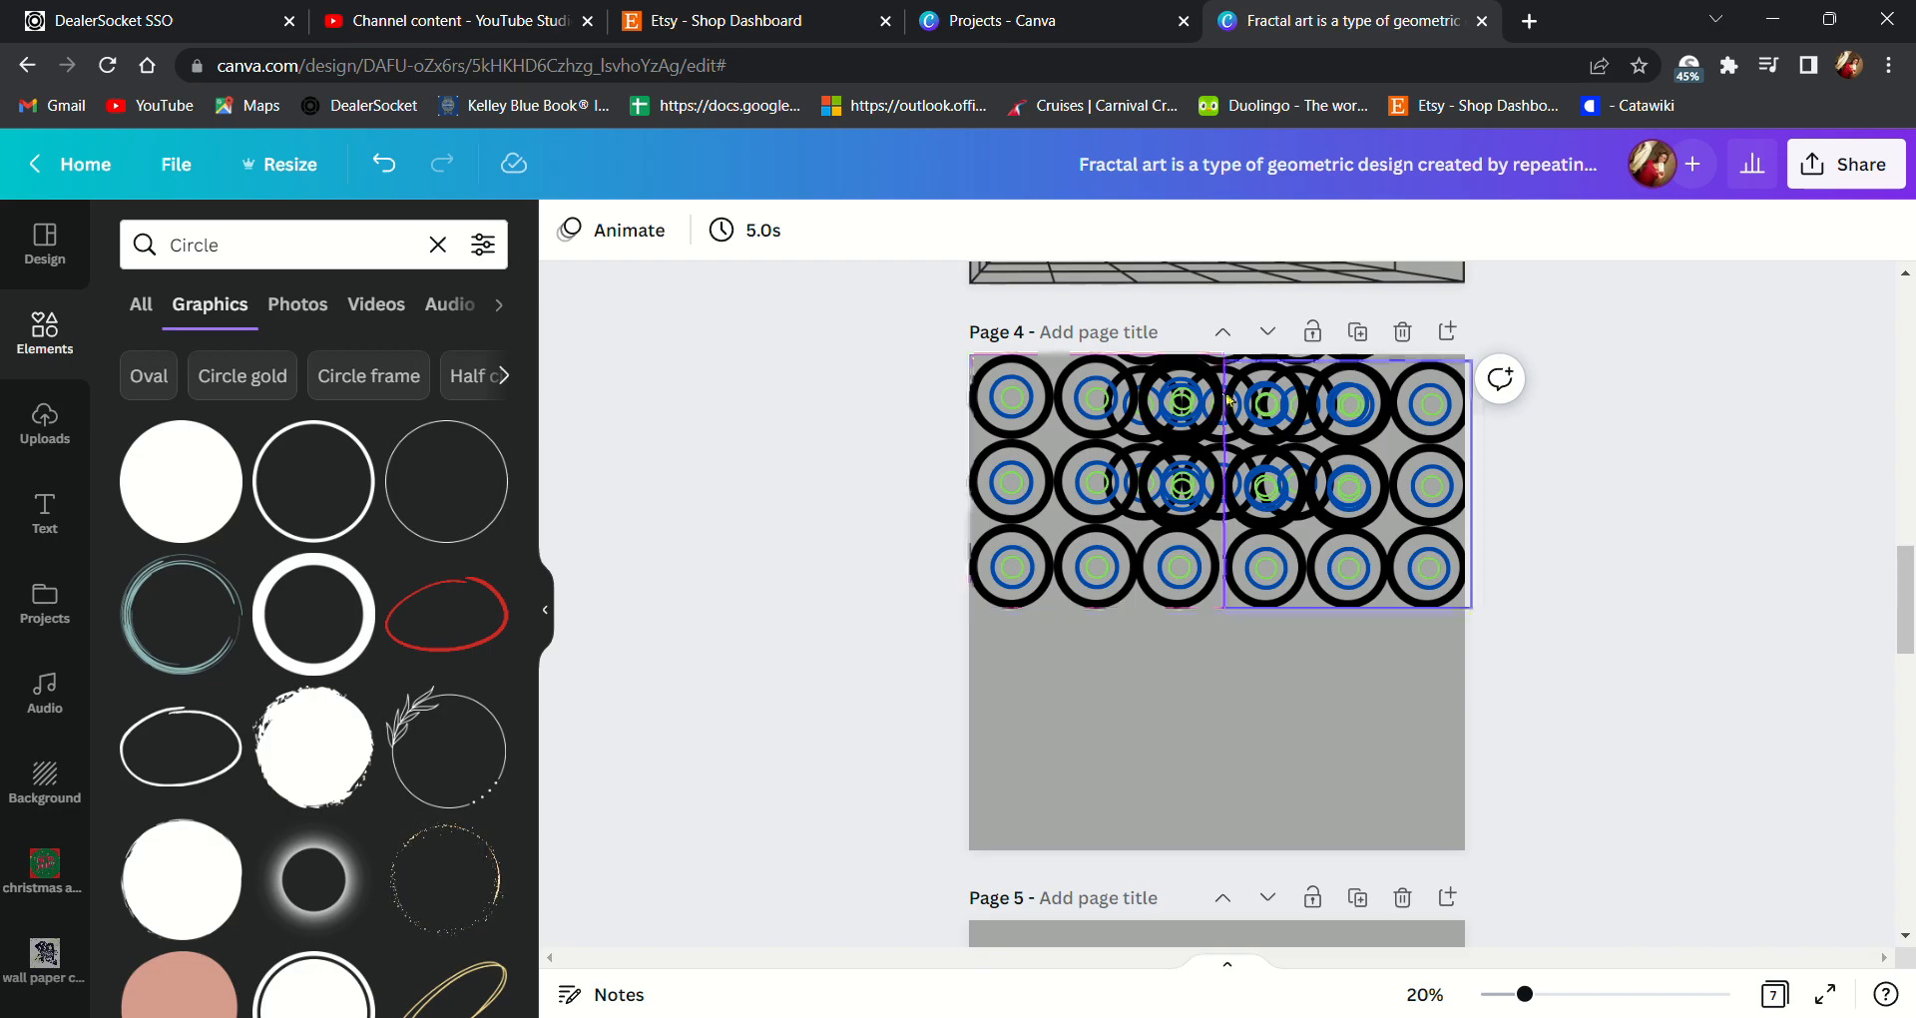
pyautogui.moveTo(1235, 401); pyautogui.dragTo(1008, 659)
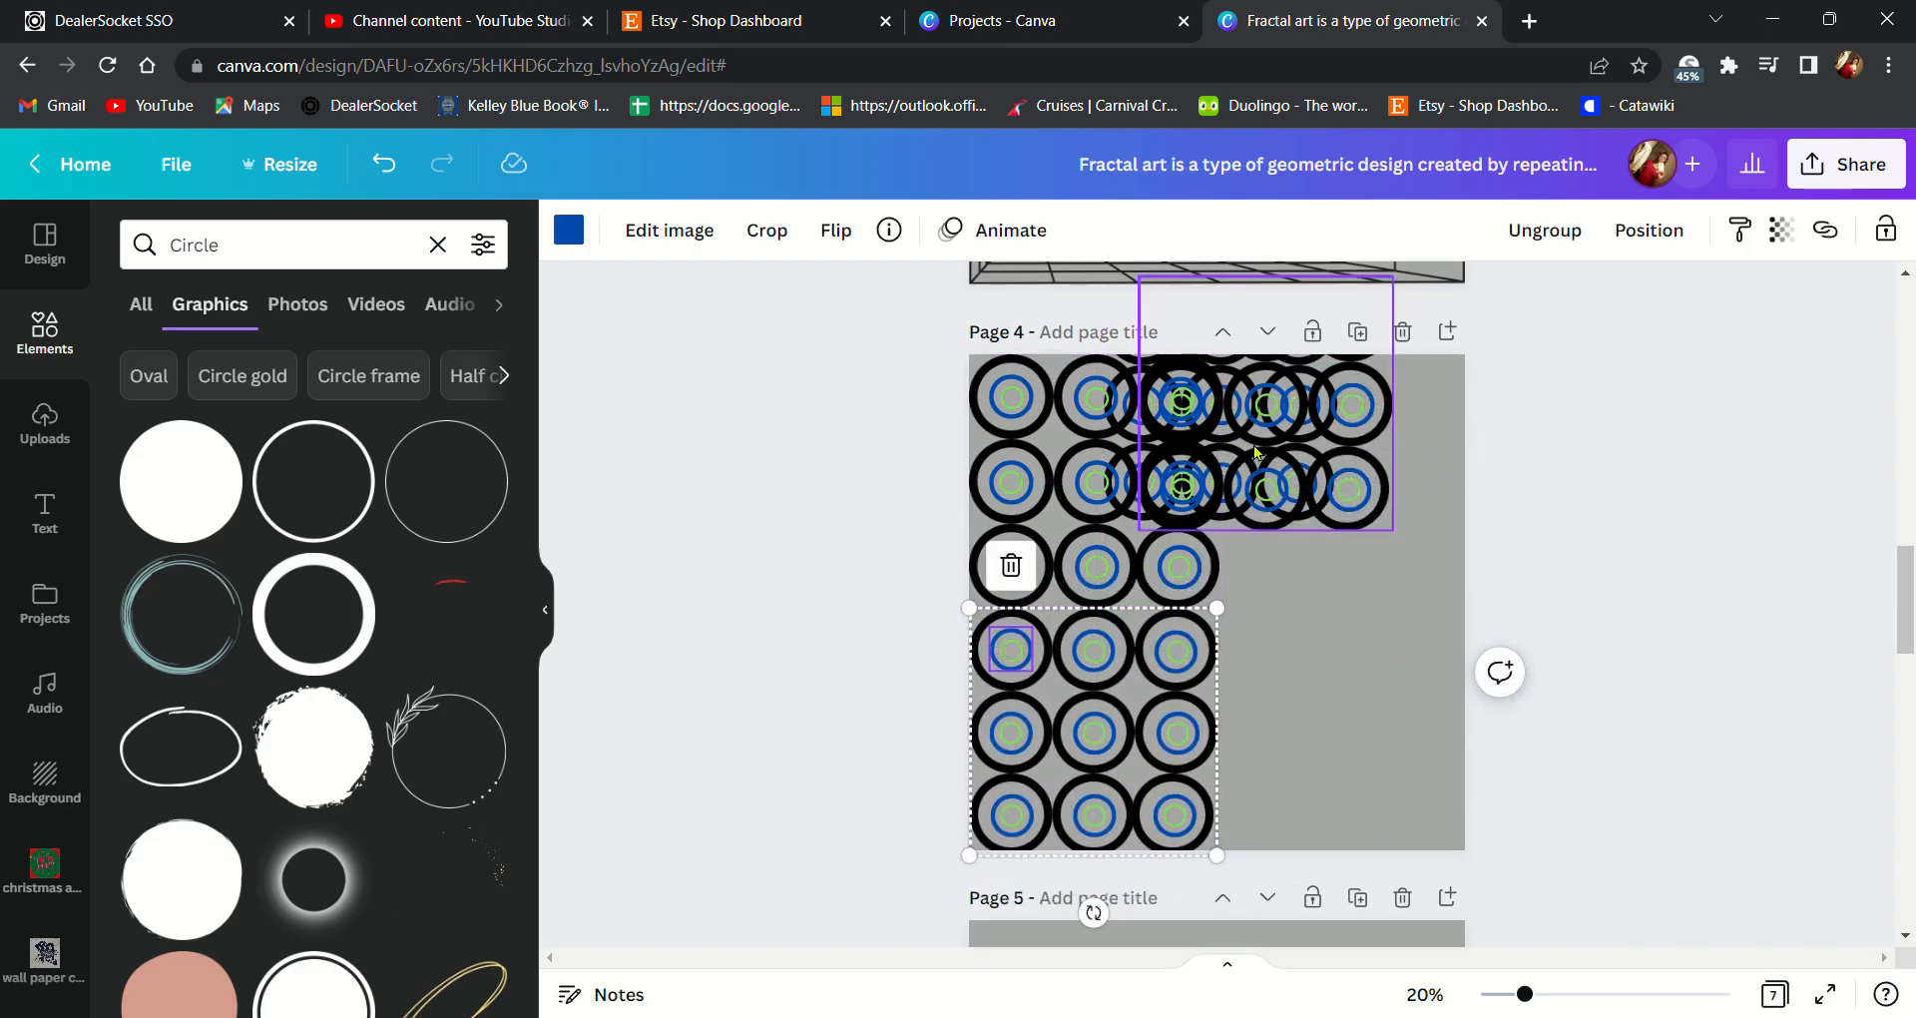
pyautogui.click(1295, 456)
pyautogui.moveTo(1295, 457); pyautogui.dragTo(1357, 789)
# - Move the remaining overlapping ring group into the upper-right quarter of page 4
pyautogui.click(1288, 491)
pyautogui.moveTo(1290, 505); pyautogui.dragTo(1398, 587)
pyautogui.doubleClick(1399, 587)
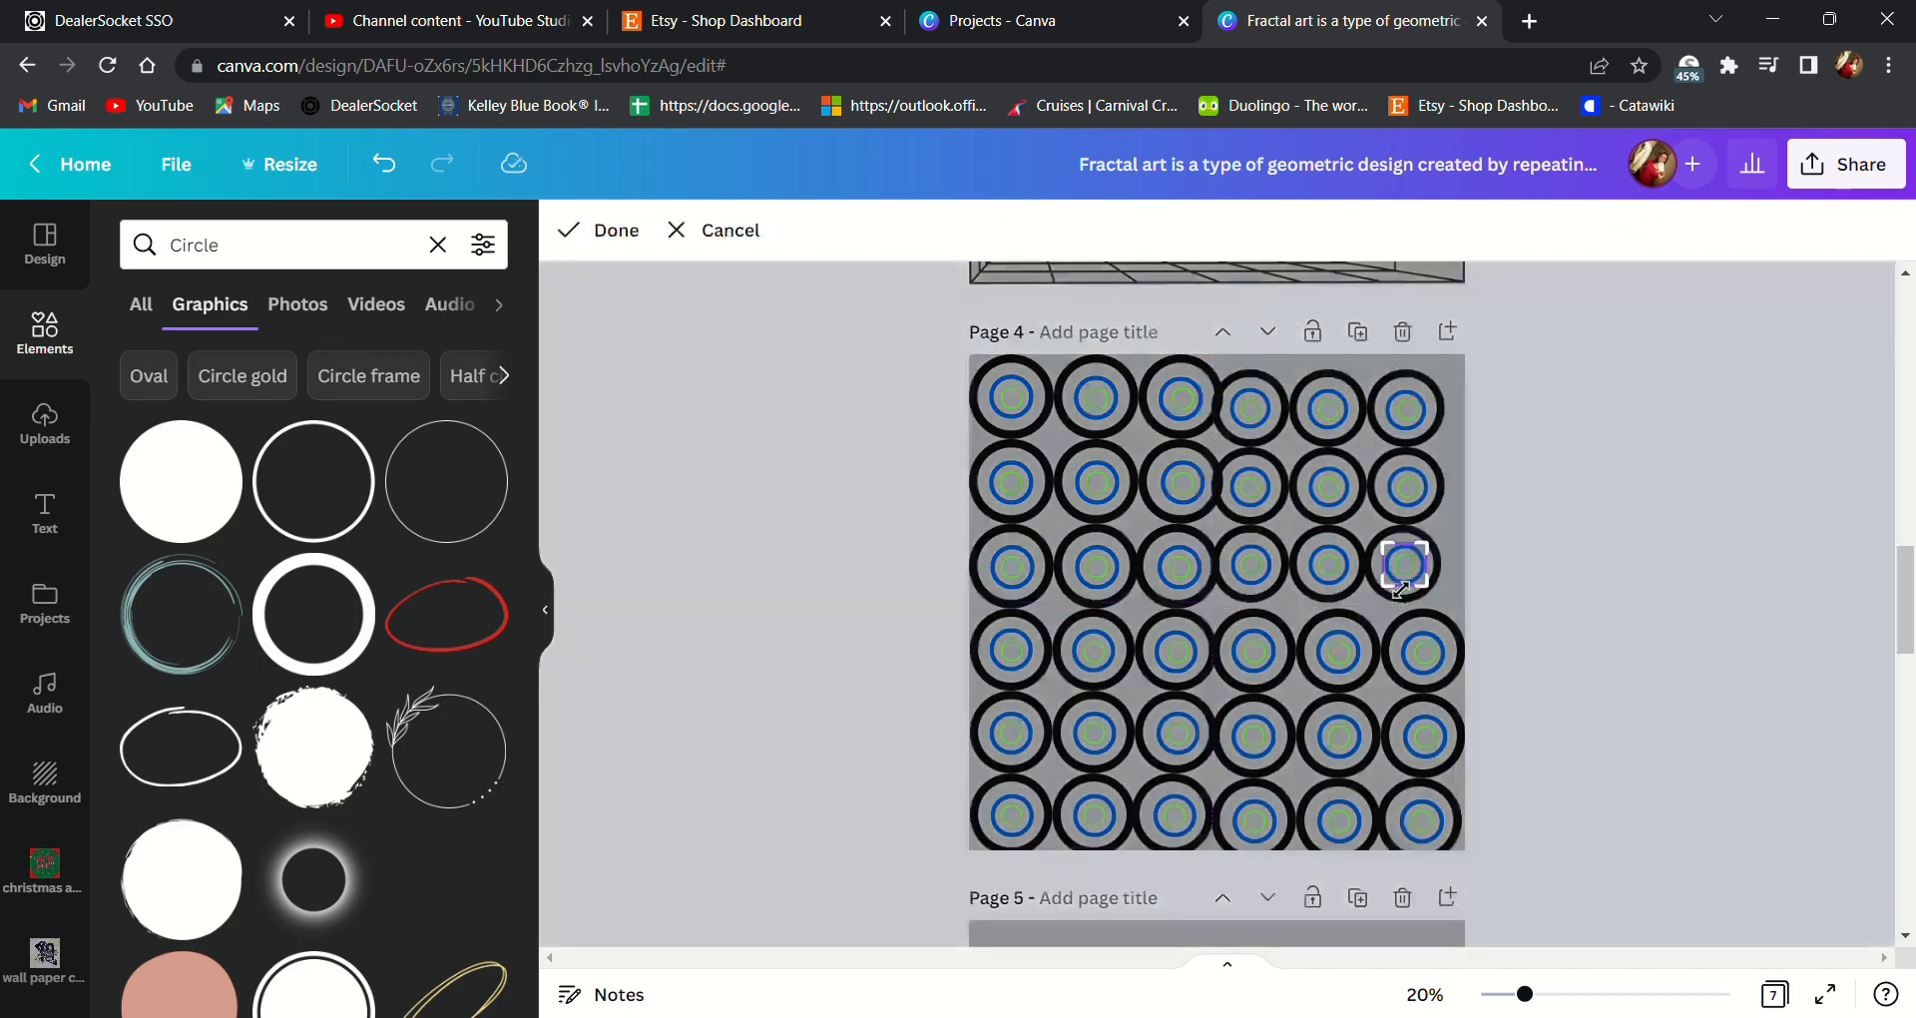
pyautogui.click(1372, 431)
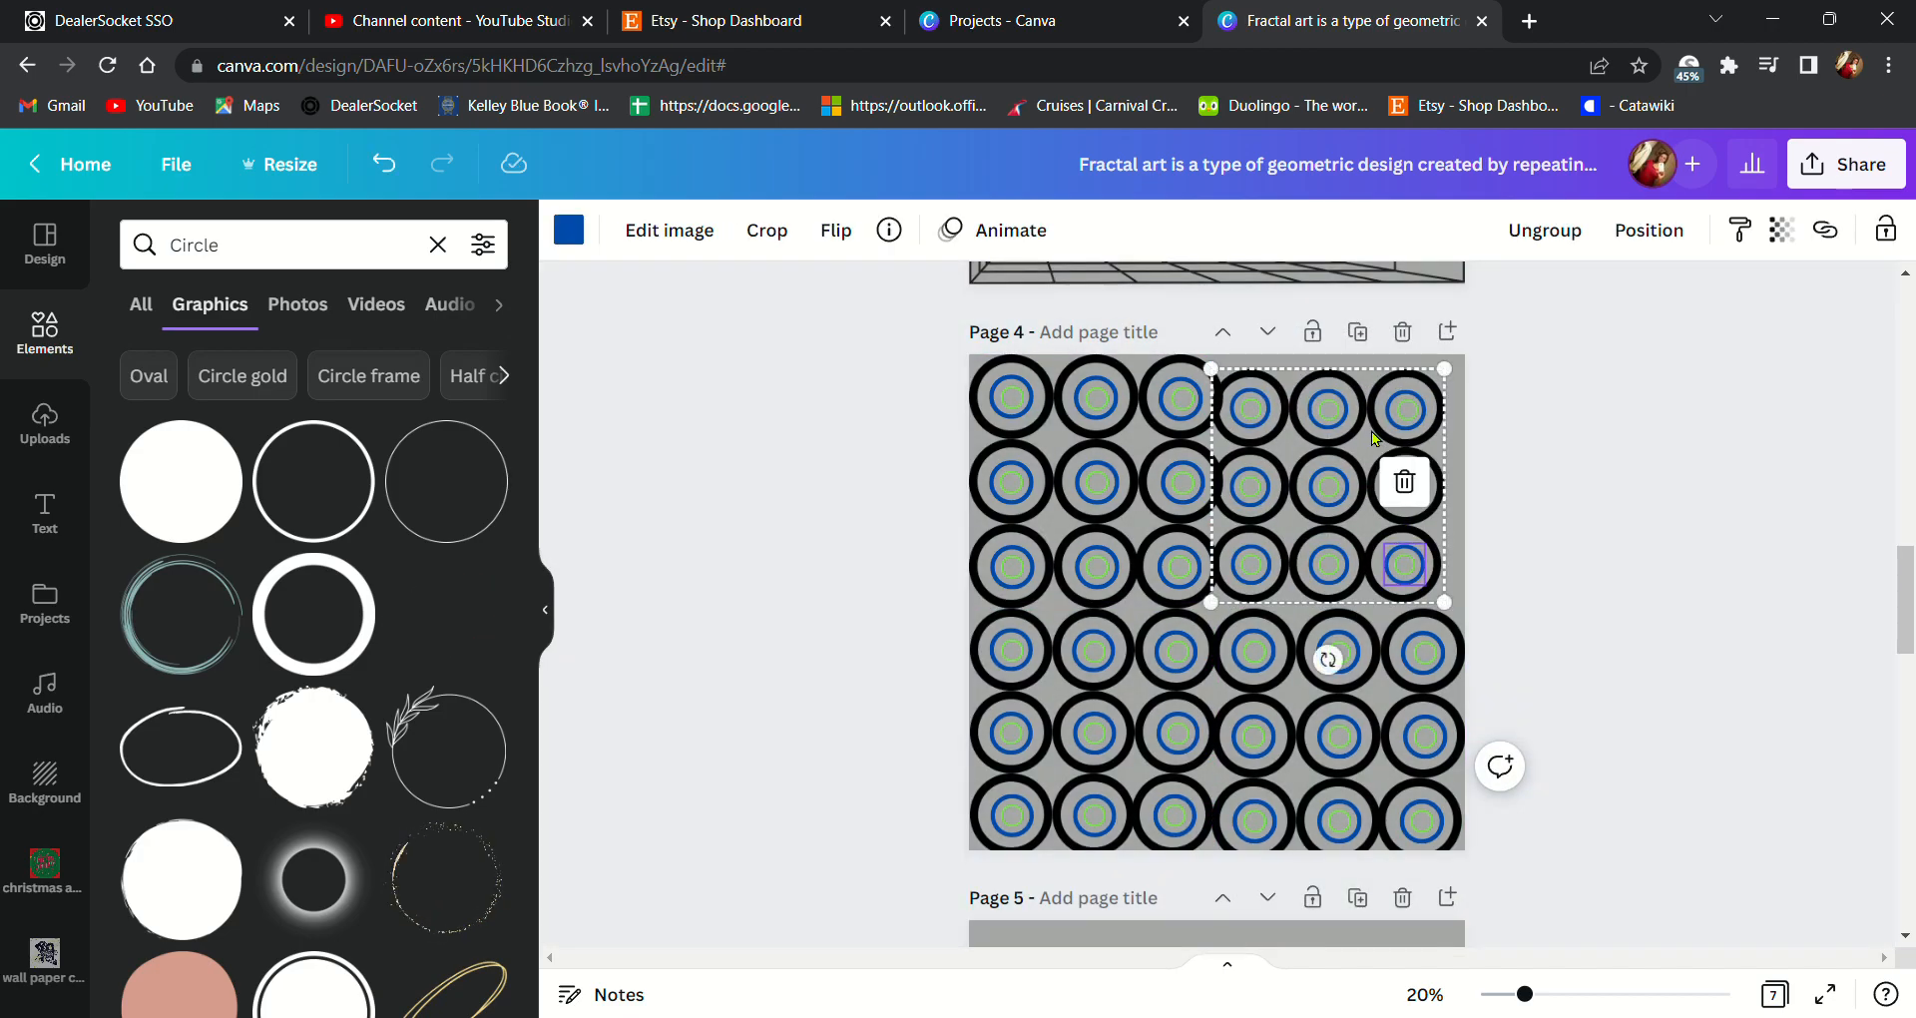
# - Enlarge the upper-right ring group on page 4 and shift it to fill its quarter up to the page edges
pyautogui.moveTo(1458, 389); pyautogui.dragTo(1471, 376)
pyautogui.moveTo(1334, 533); pyautogui.dragTo(1350, 547)
pyautogui.click(1725, 533)
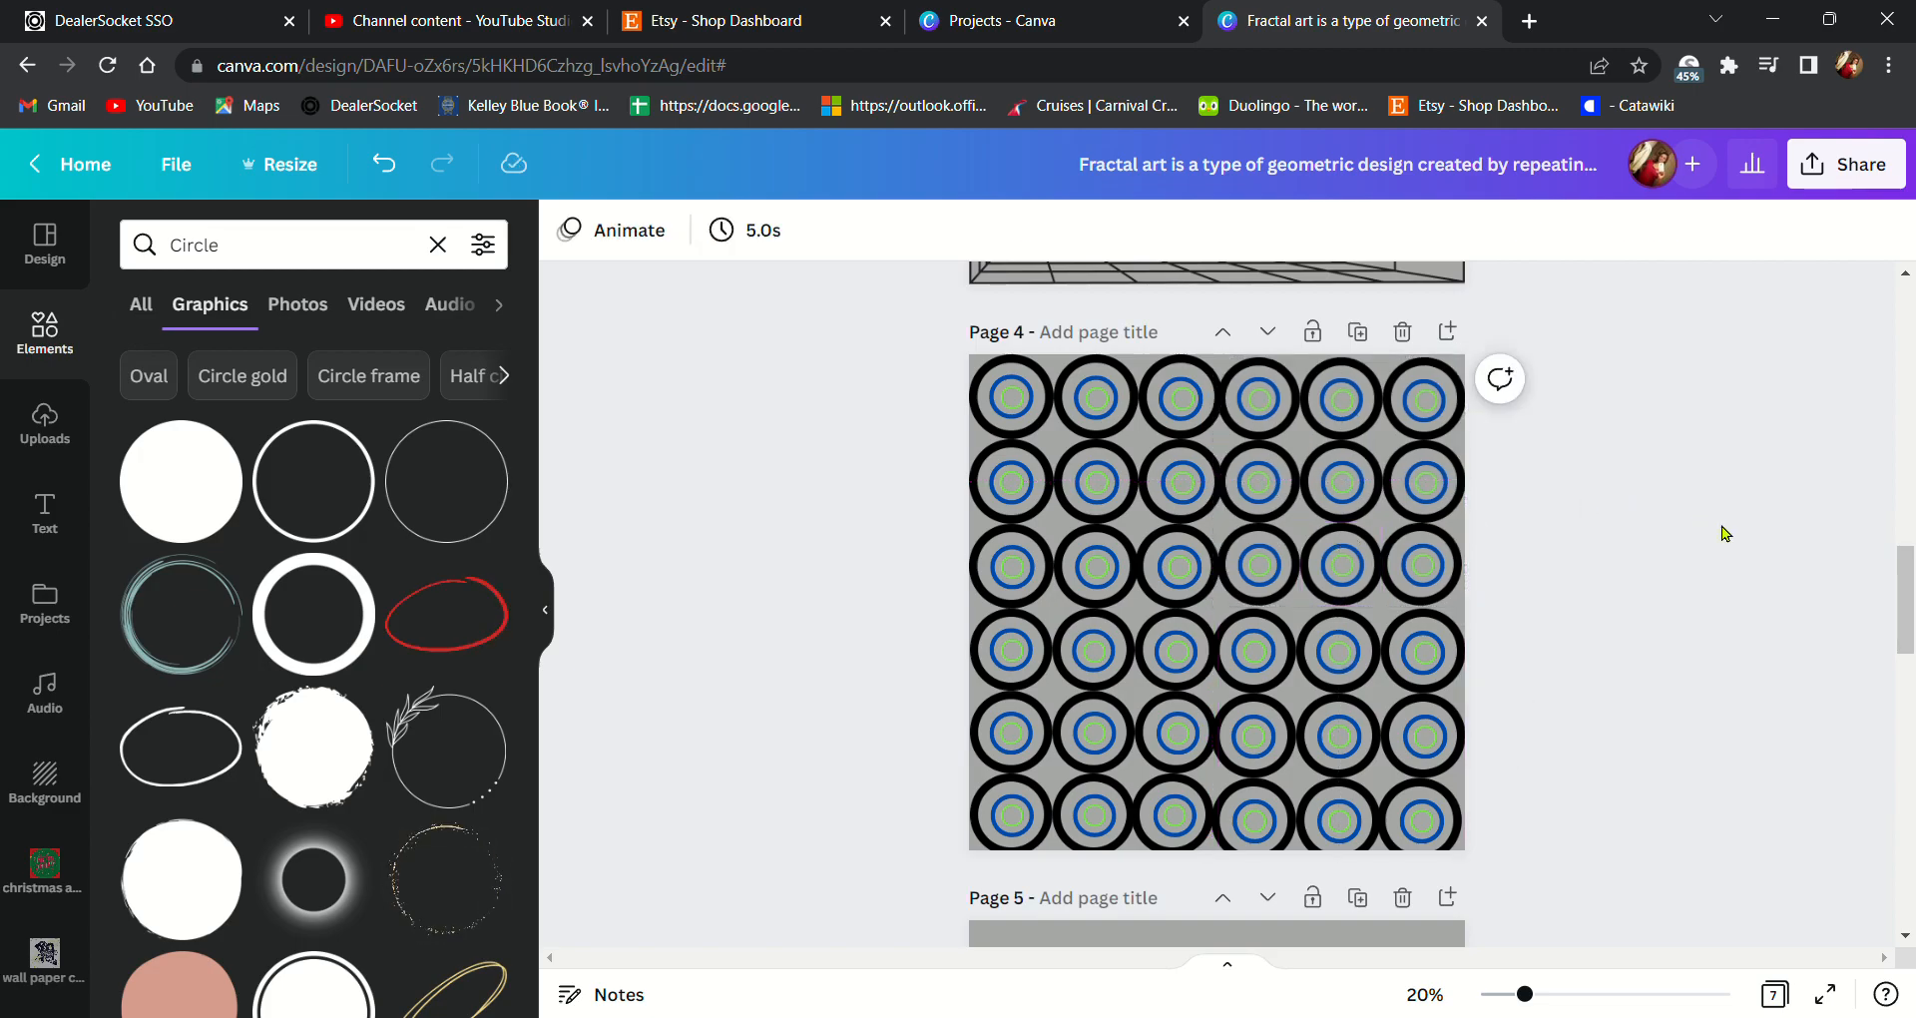
# - Go to the blank page 5 and search the graphics for "square"
pyautogui.moveTo(1905, 634); pyautogui.dragTo(1905, 726)
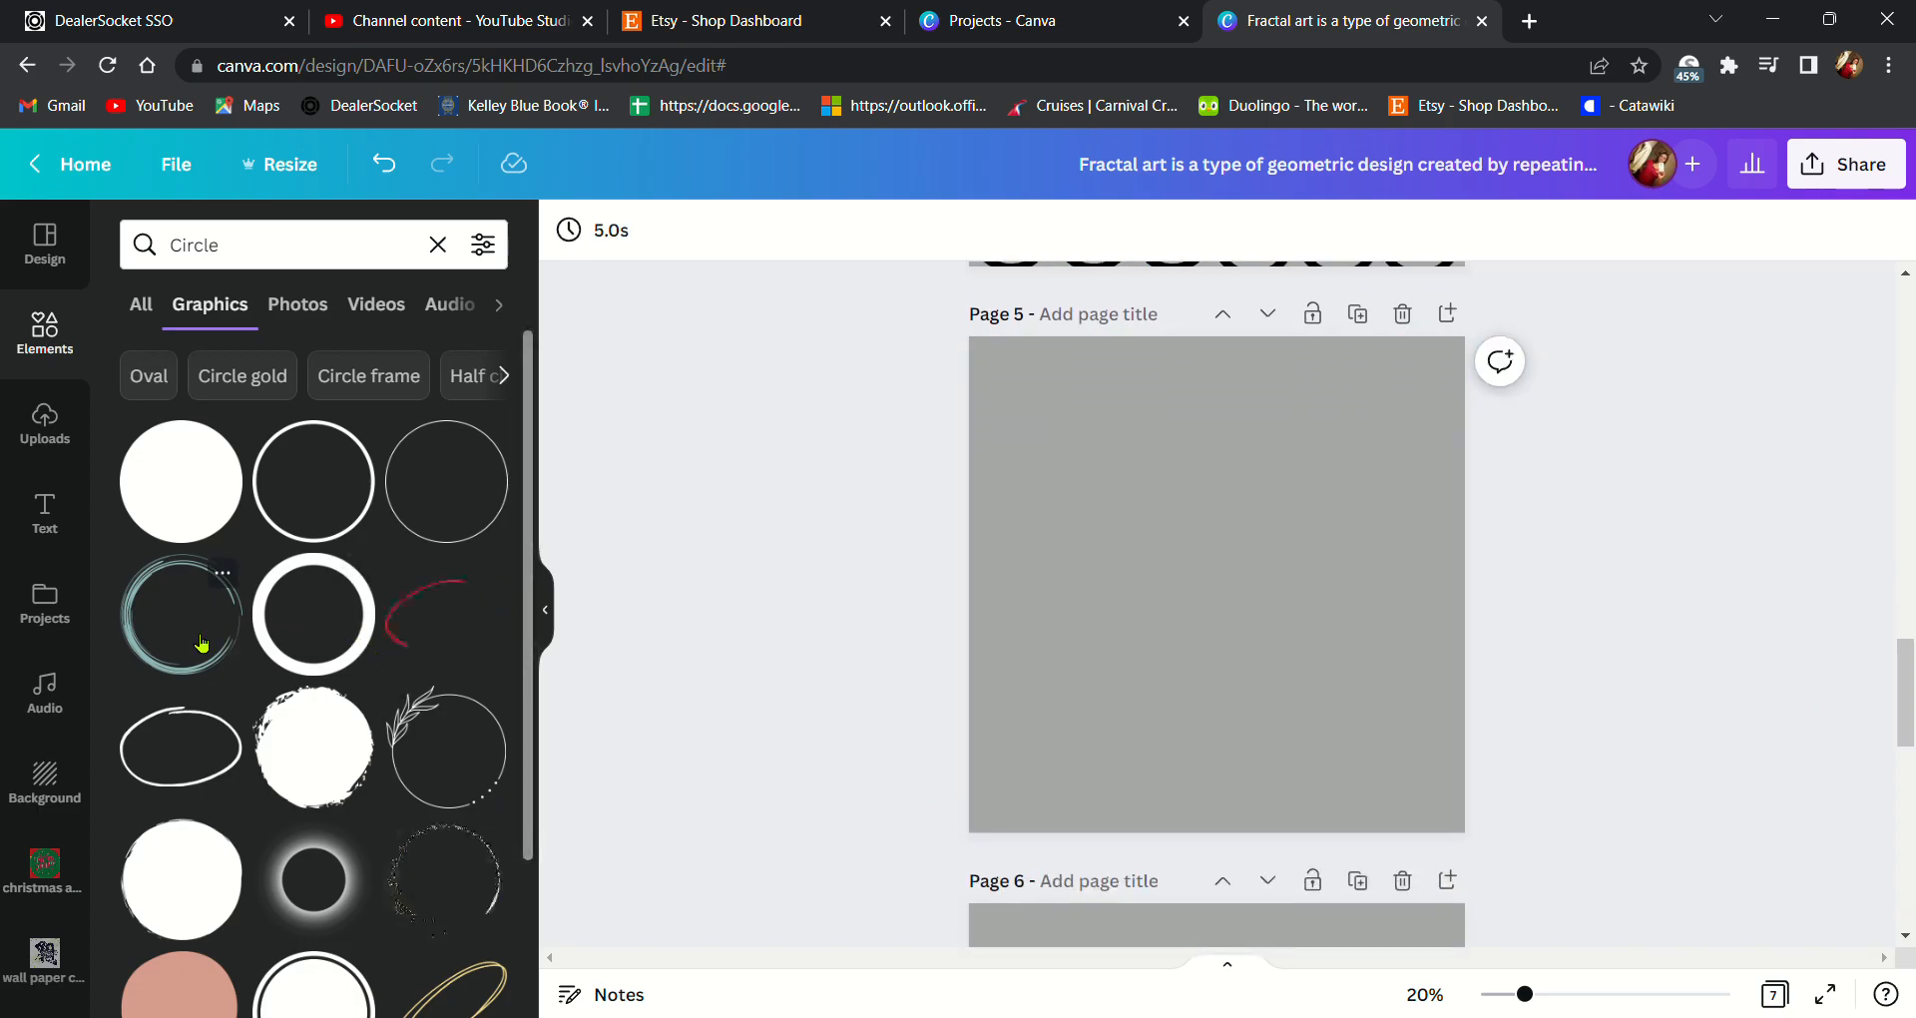
pyautogui.click(373, 261)
pyautogui.press('BackSpace')
pyautogui.press('BackSpace')
pyautogui.press('BackSpace')
pyautogui.press('BackSpace')
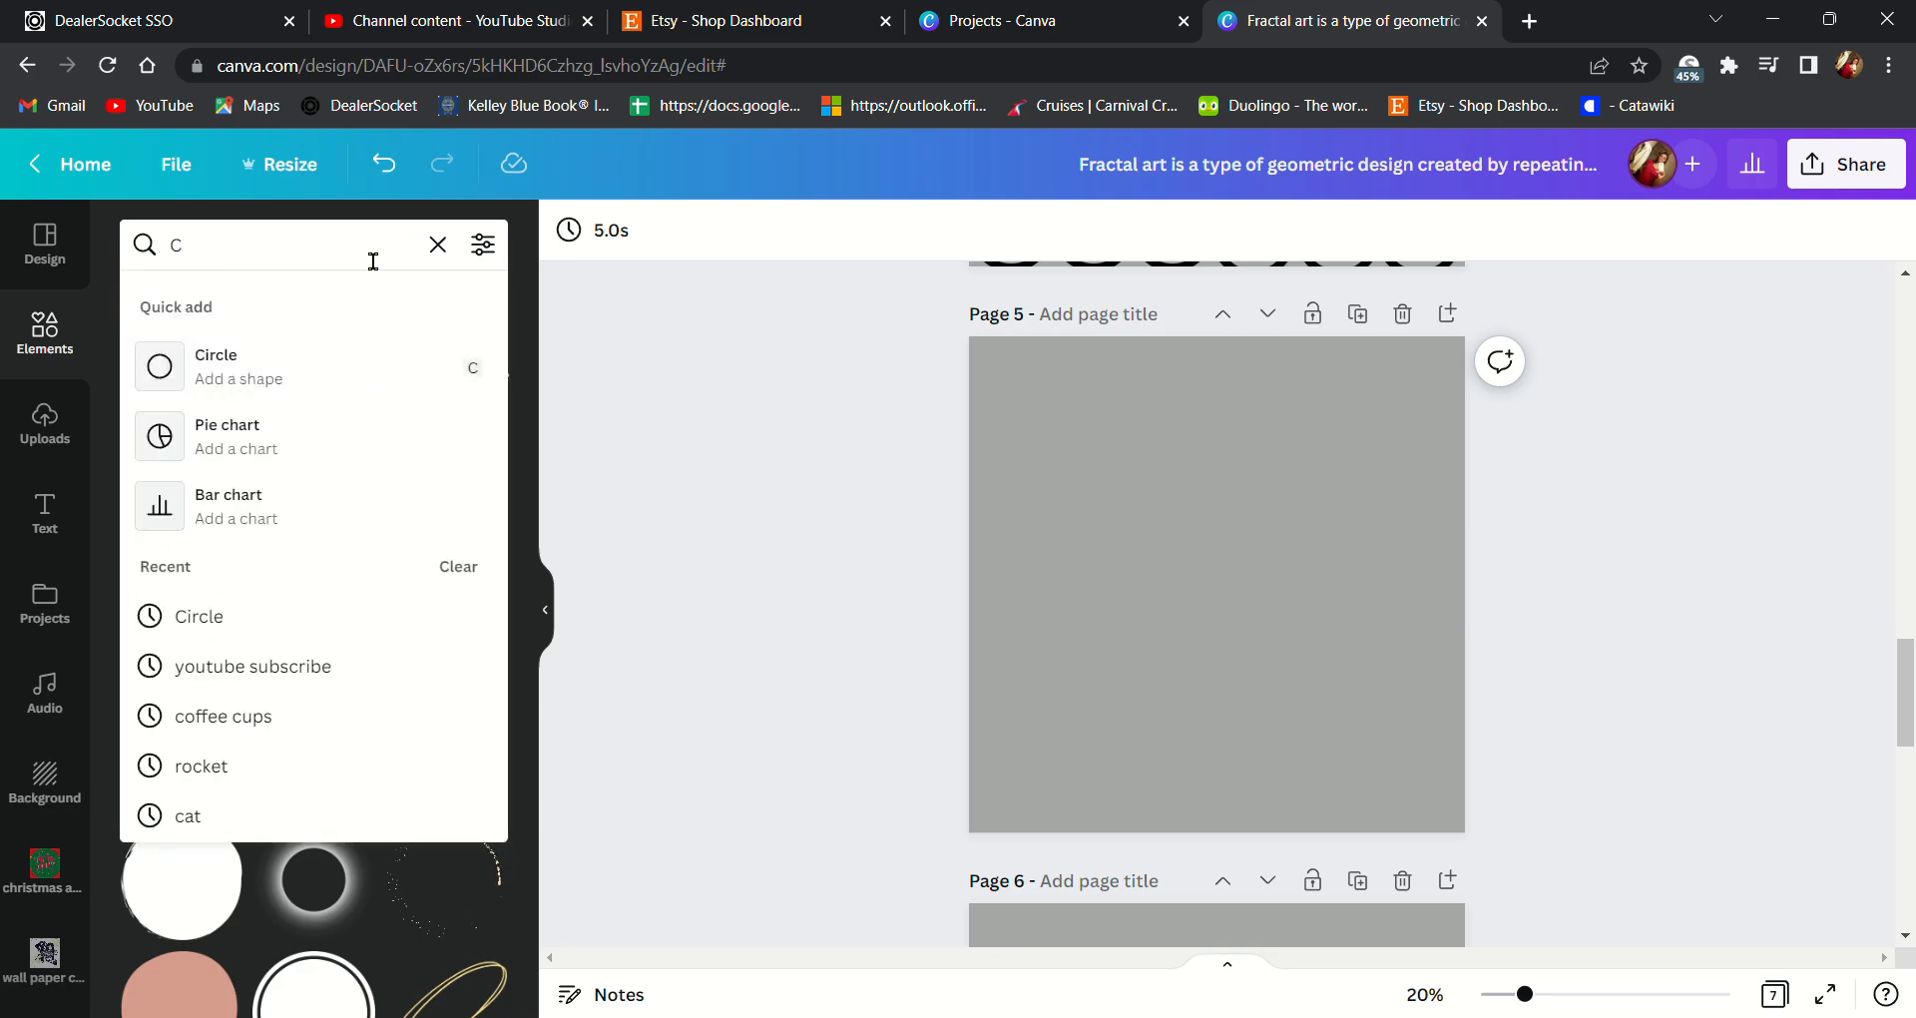
pyautogui.write('sd')
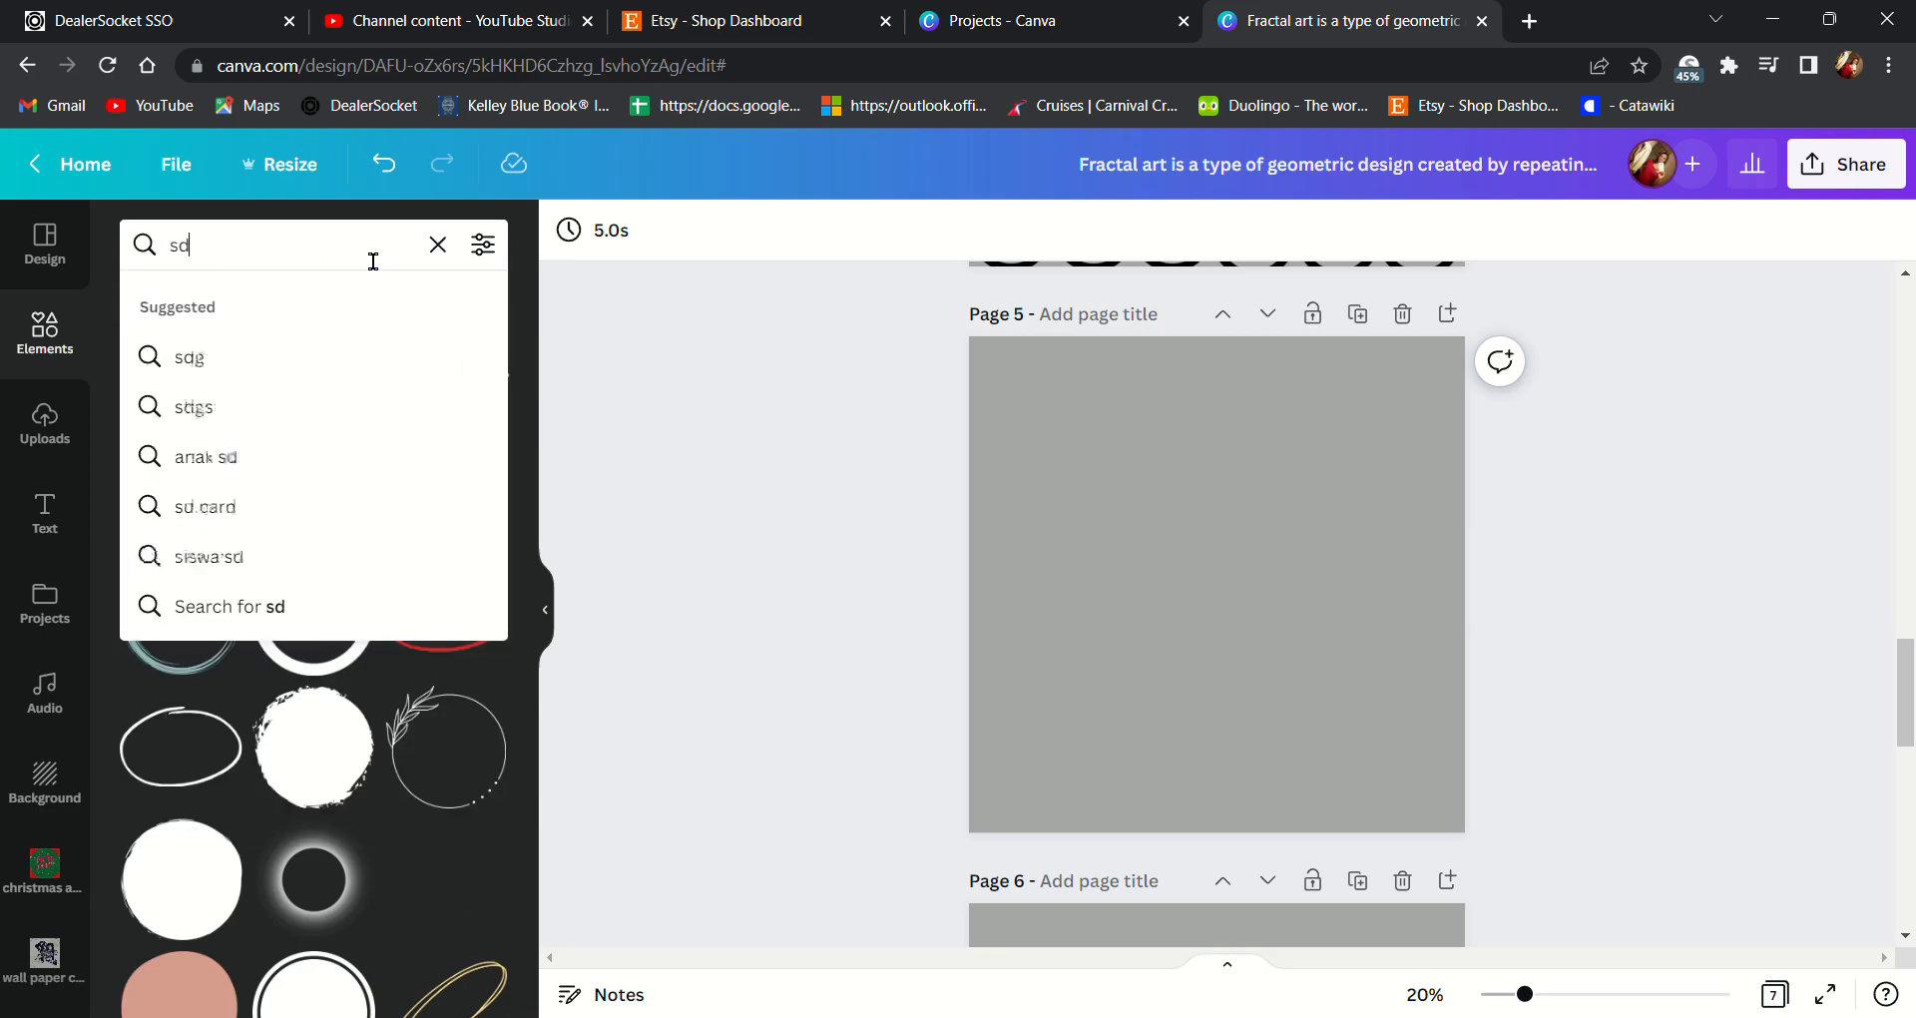
pyautogui.press('BackSpace')
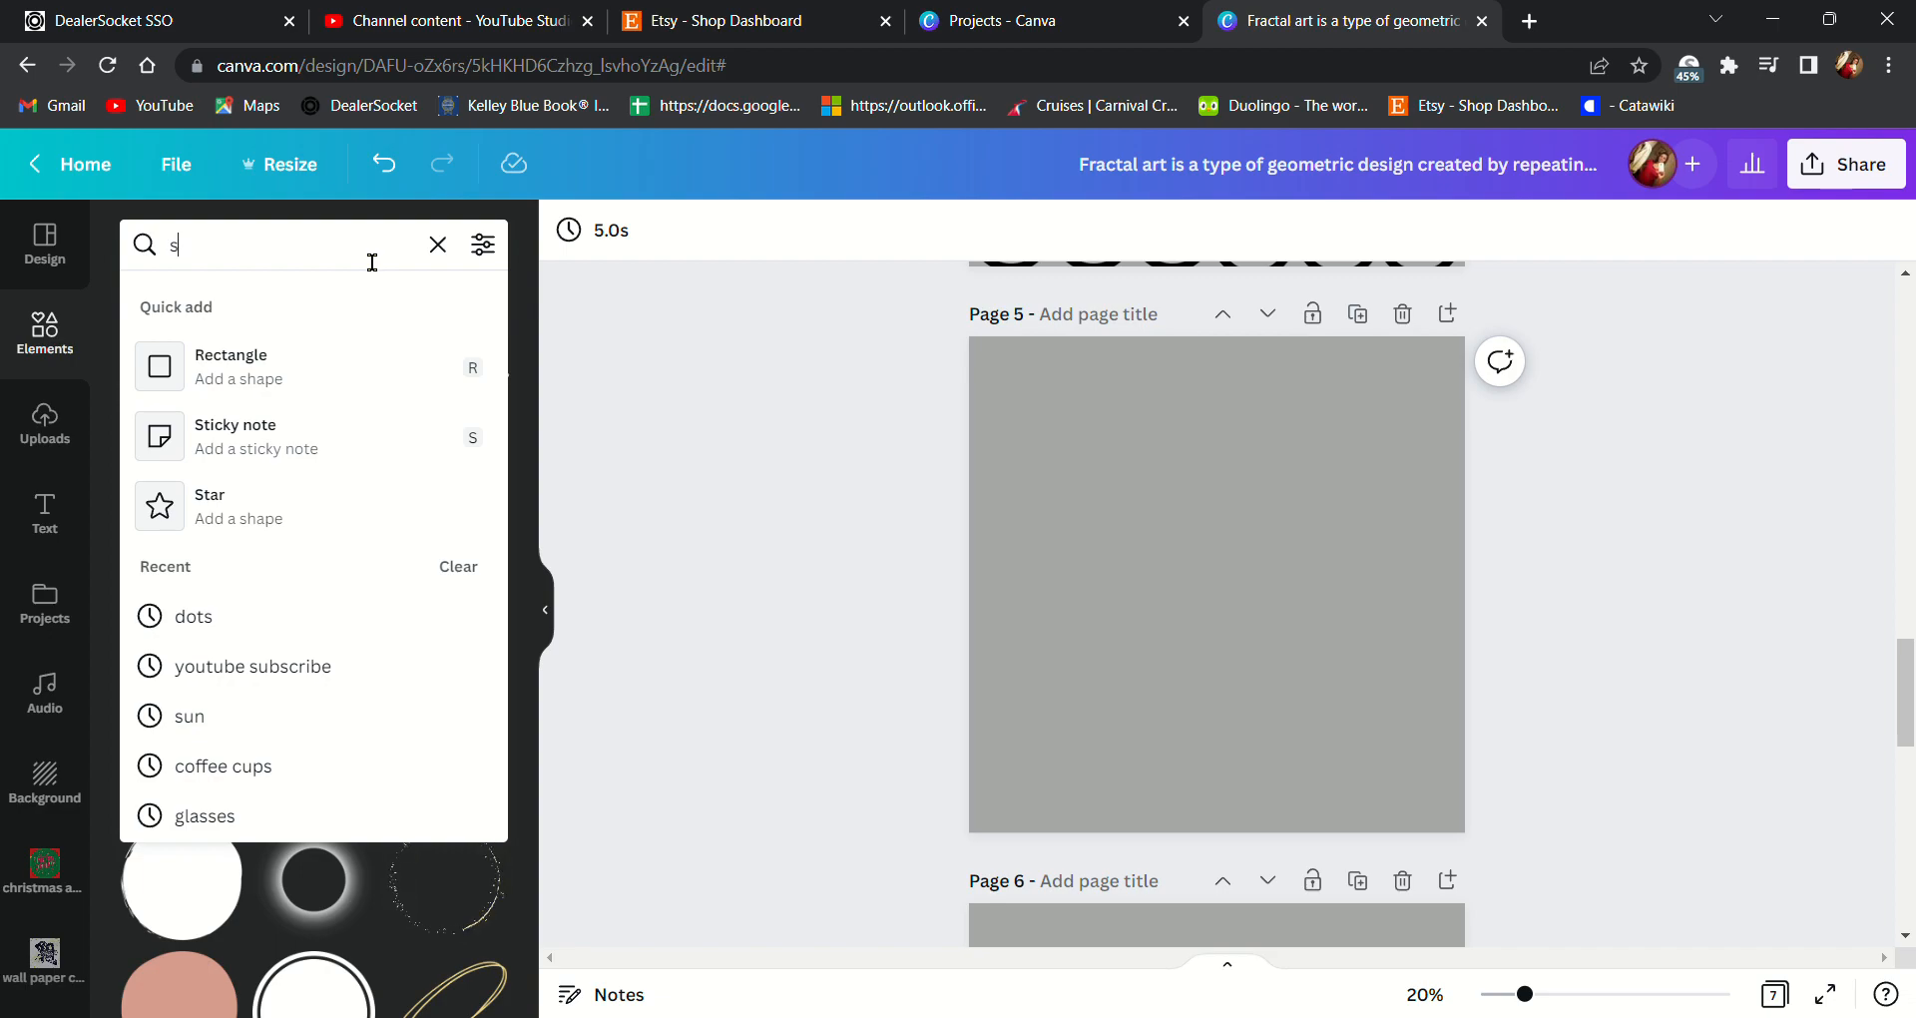
pyautogui.write('q')
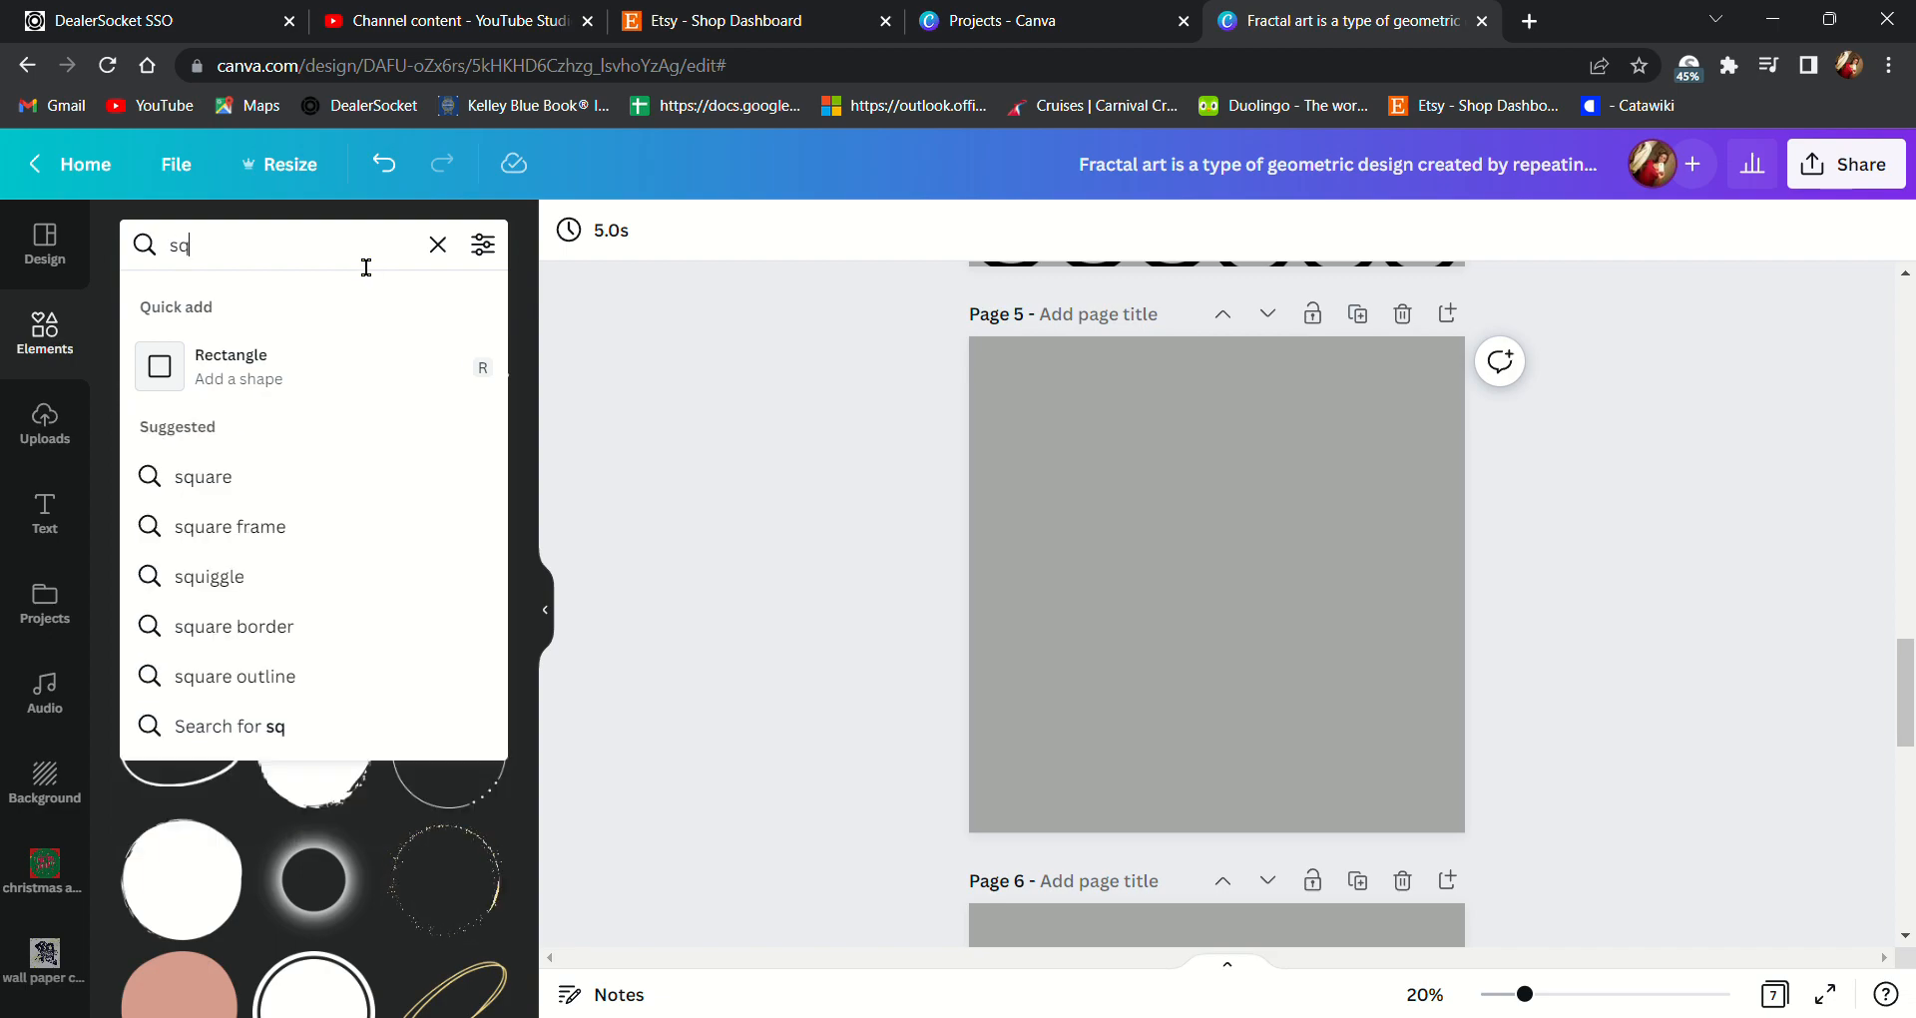
pyautogui.click(272, 489)
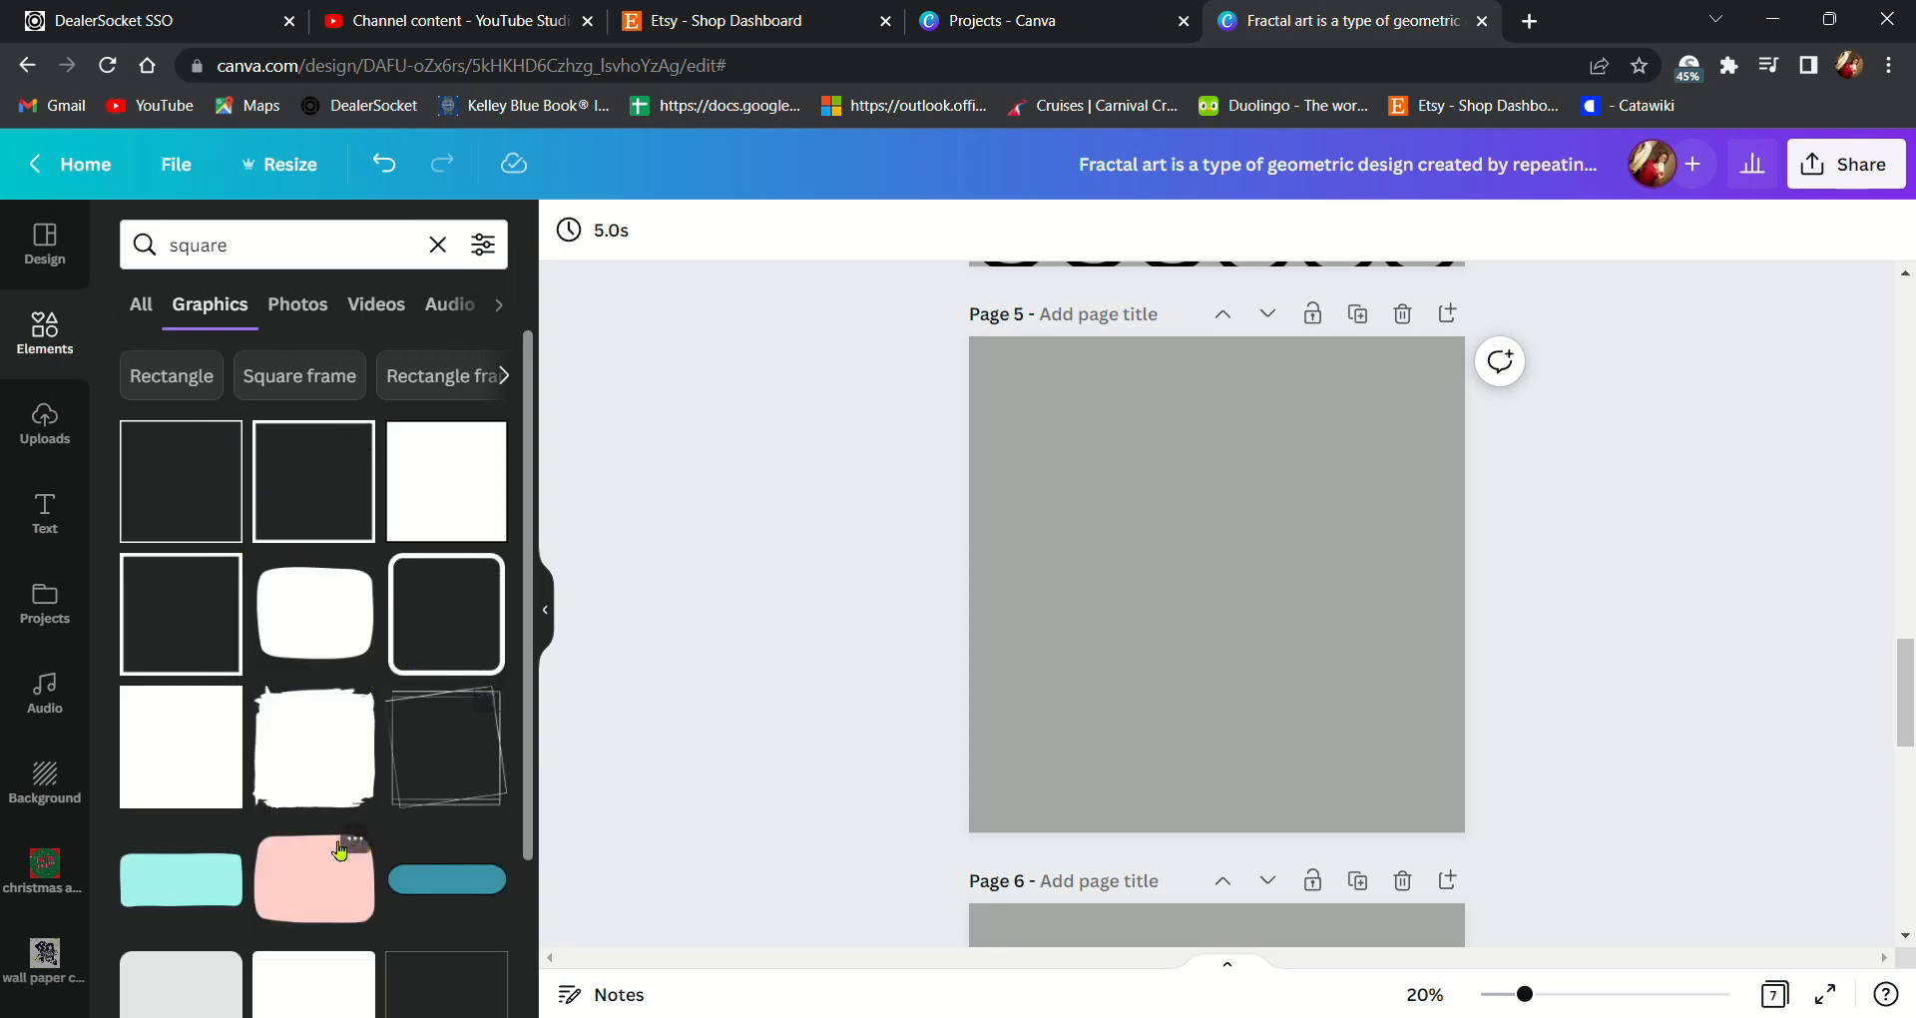
# - Add the medium-weight square outline in page 5's upper-left corner and place two copies diagonally down to the lower-right corner
pyautogui.click(312, 520)
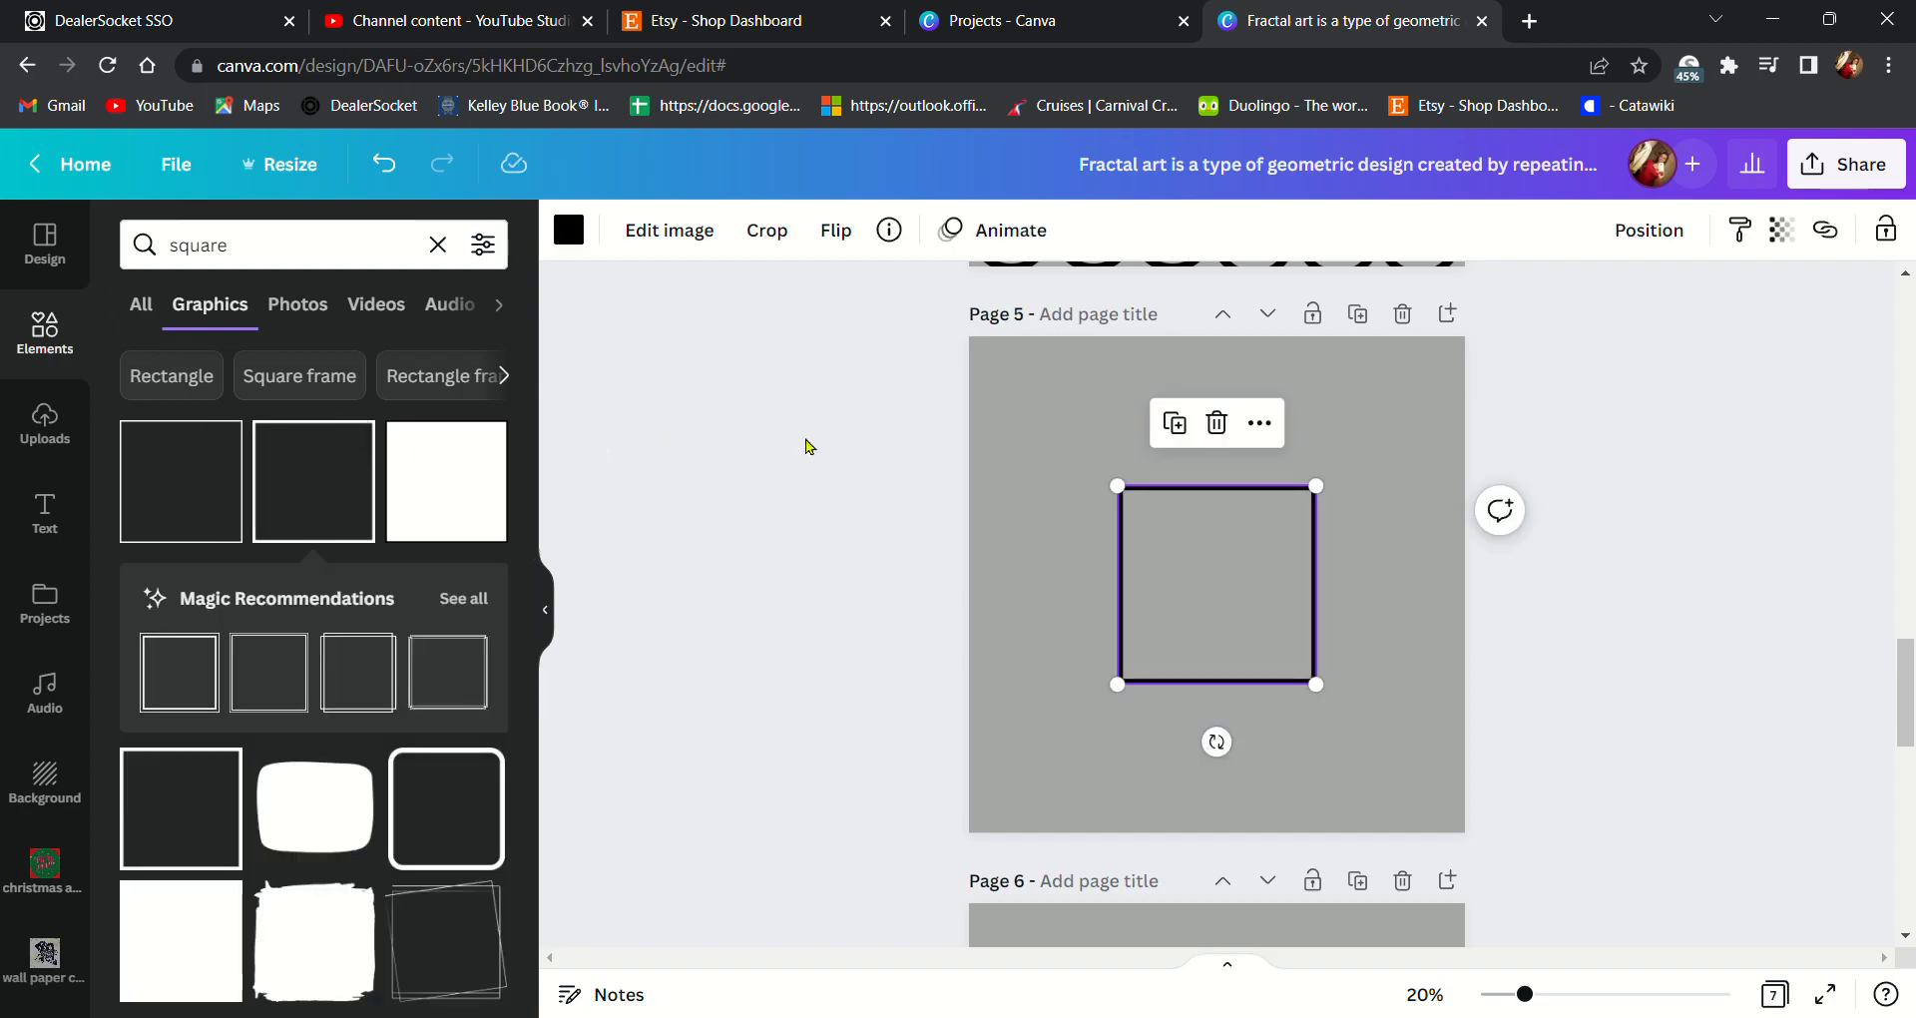
pyautogui.moveTo(1208, 577); pyautogui.dragTo(1060, 439)
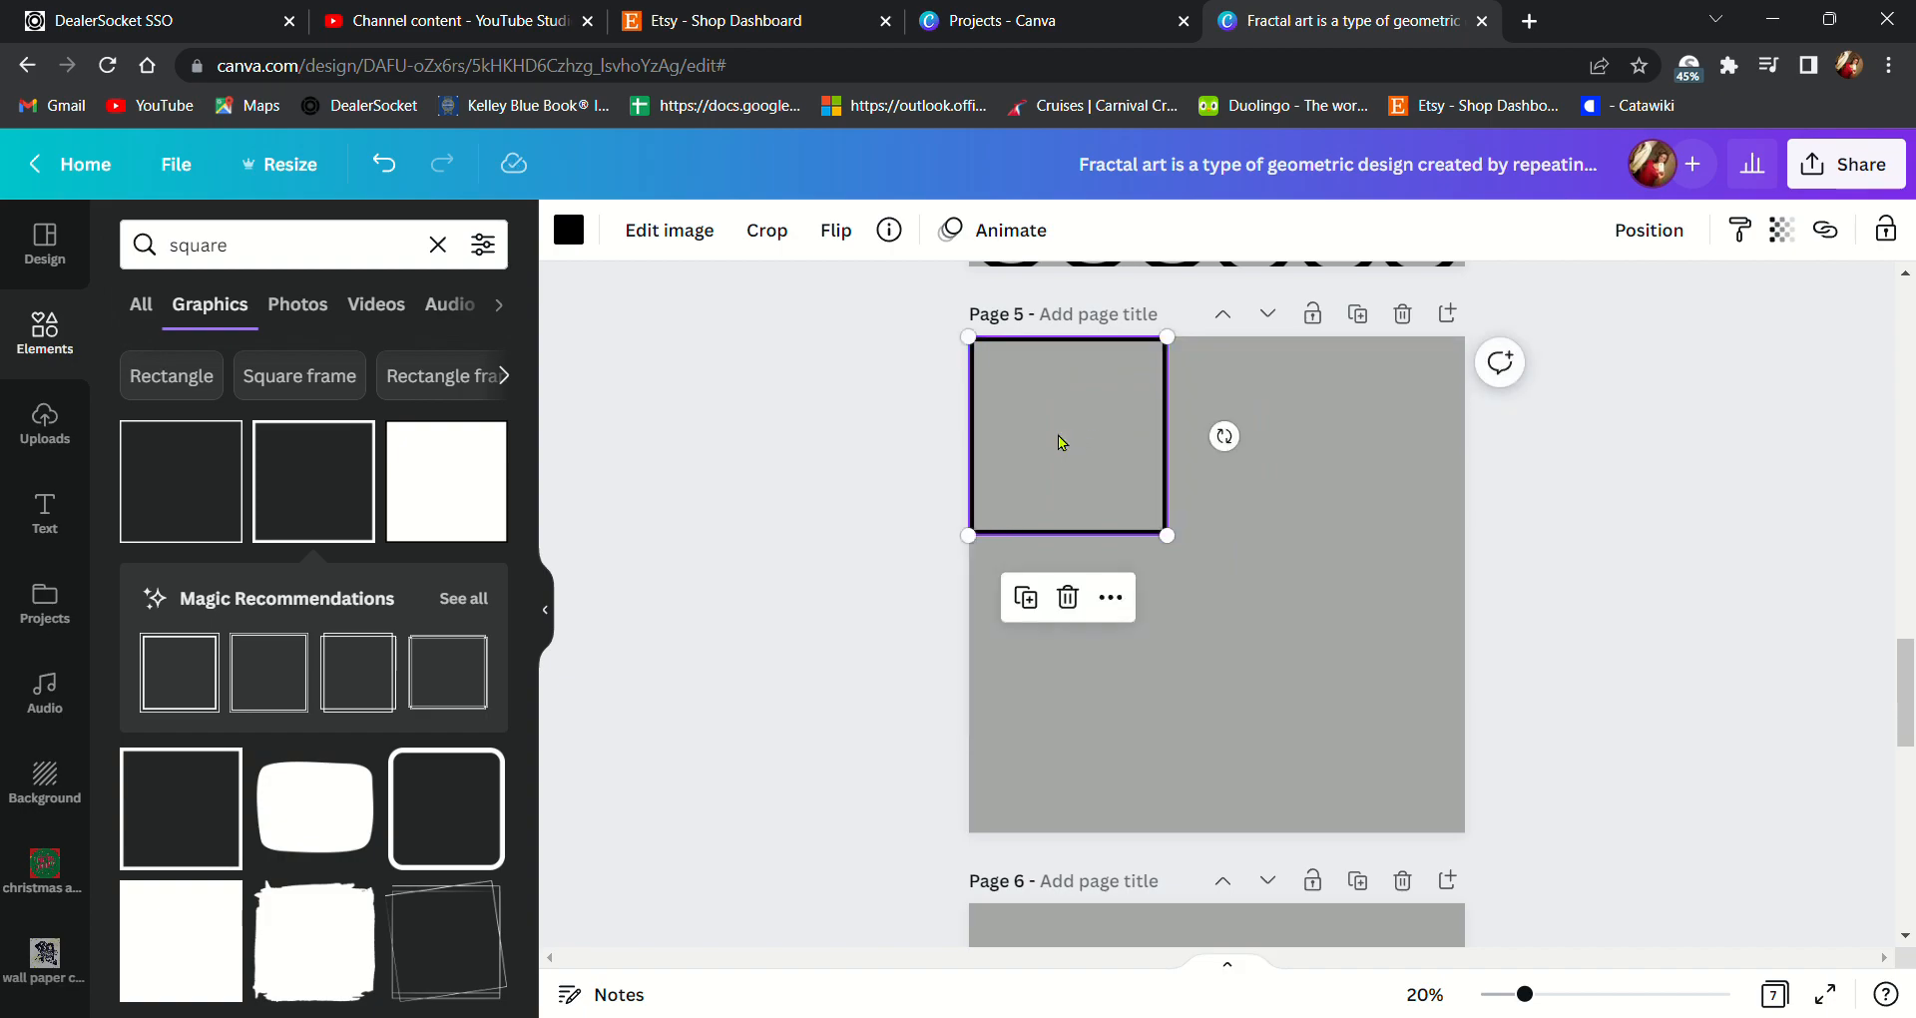
pyautogui.click(1028, 603)
pyautogui.moveTo(1093, 530); pyautogui.dragTo(1295, 688)
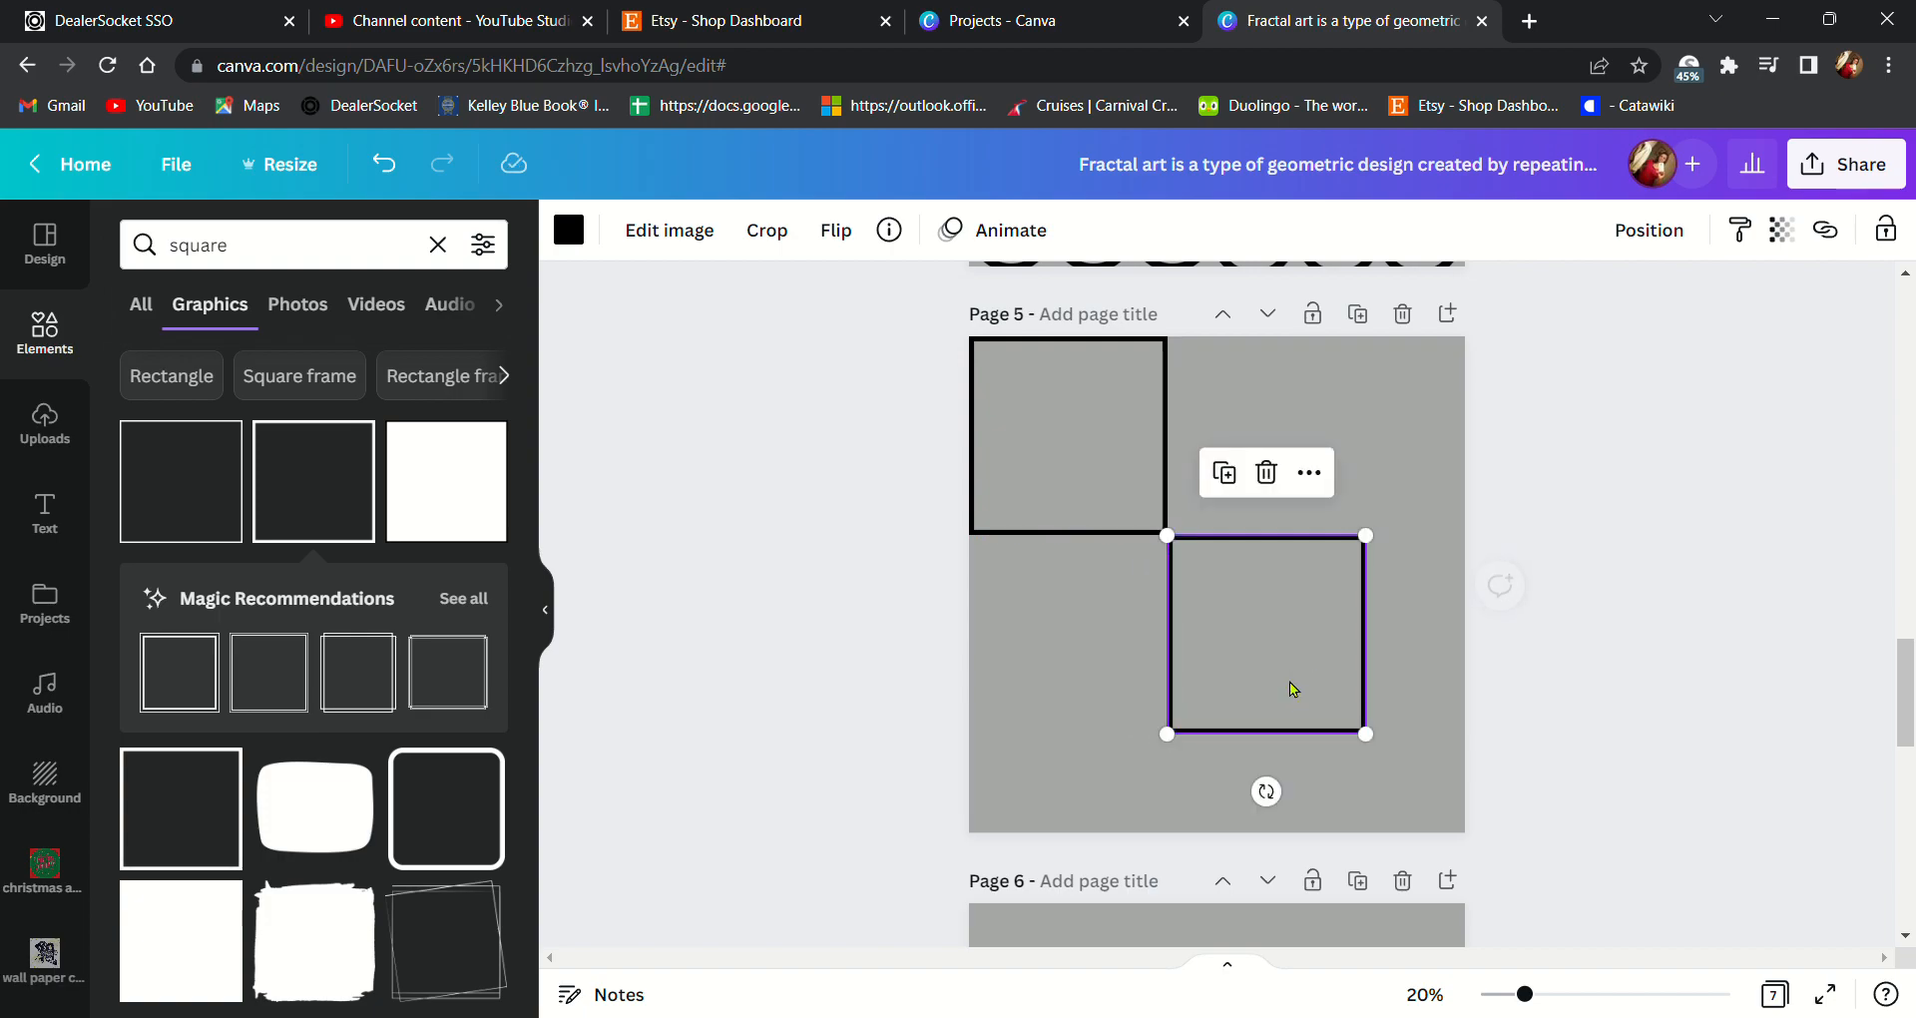
pyautogui.click(1224, 475)
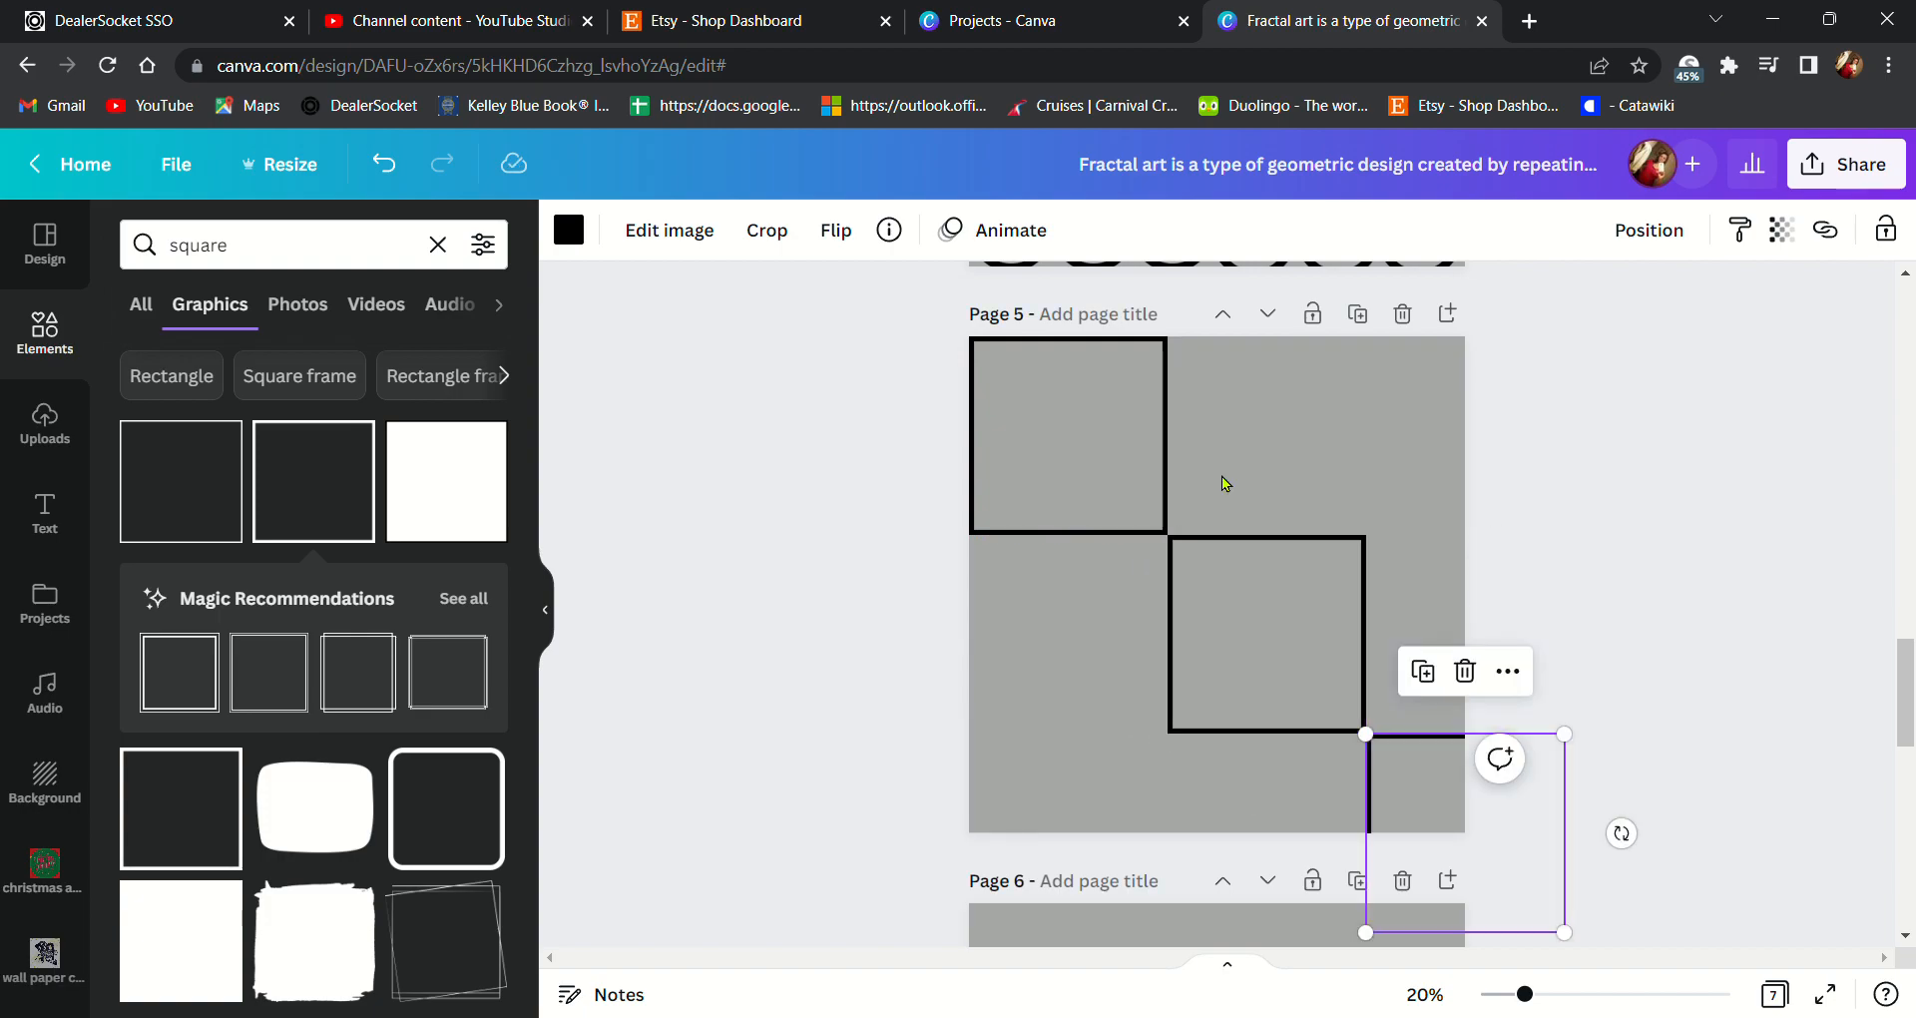
# - Duplicate the square outline into the lower-left and upper-right corners of page 5, aligned with the existing squares
pyautogui.click(1424, 672)
pyautogui.moveTo(1432, 826); pyautogui.dragTo(1031, 827)
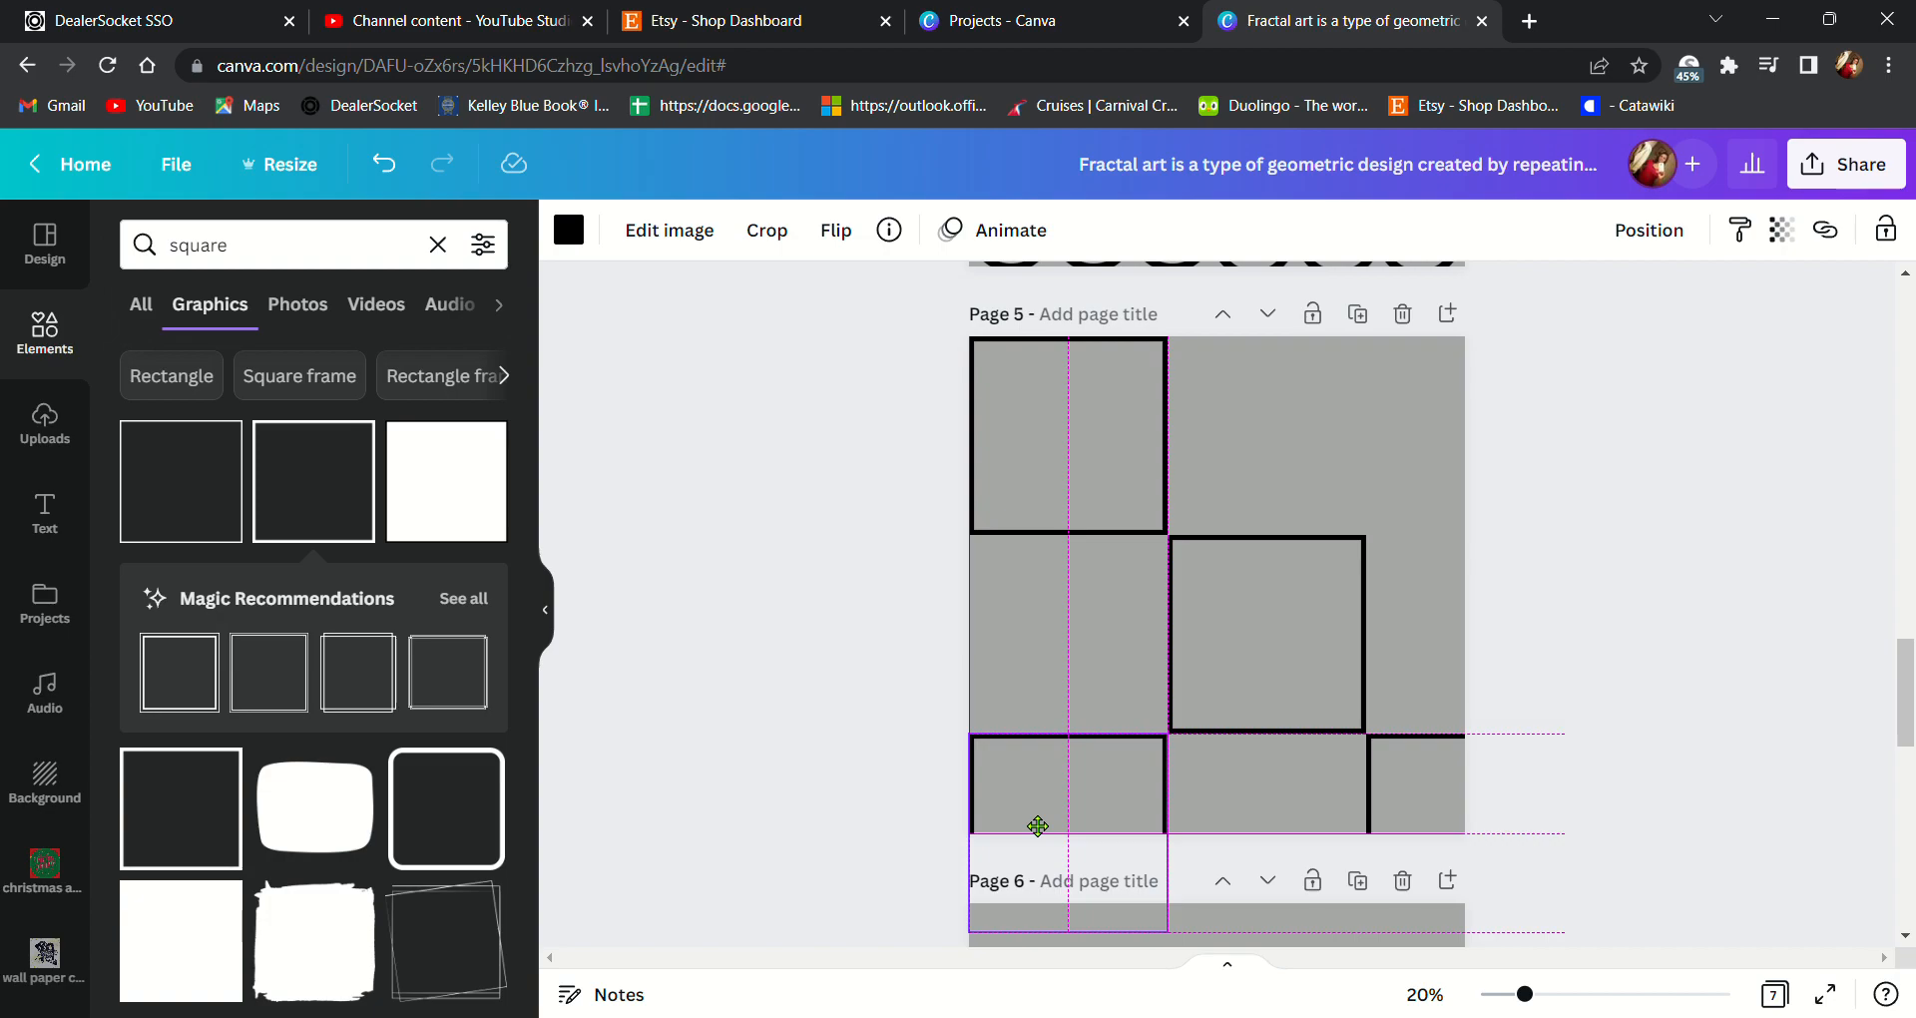
pyautogui.moveTo(1038, 826); pyautogui.dragTo(1031, 823)
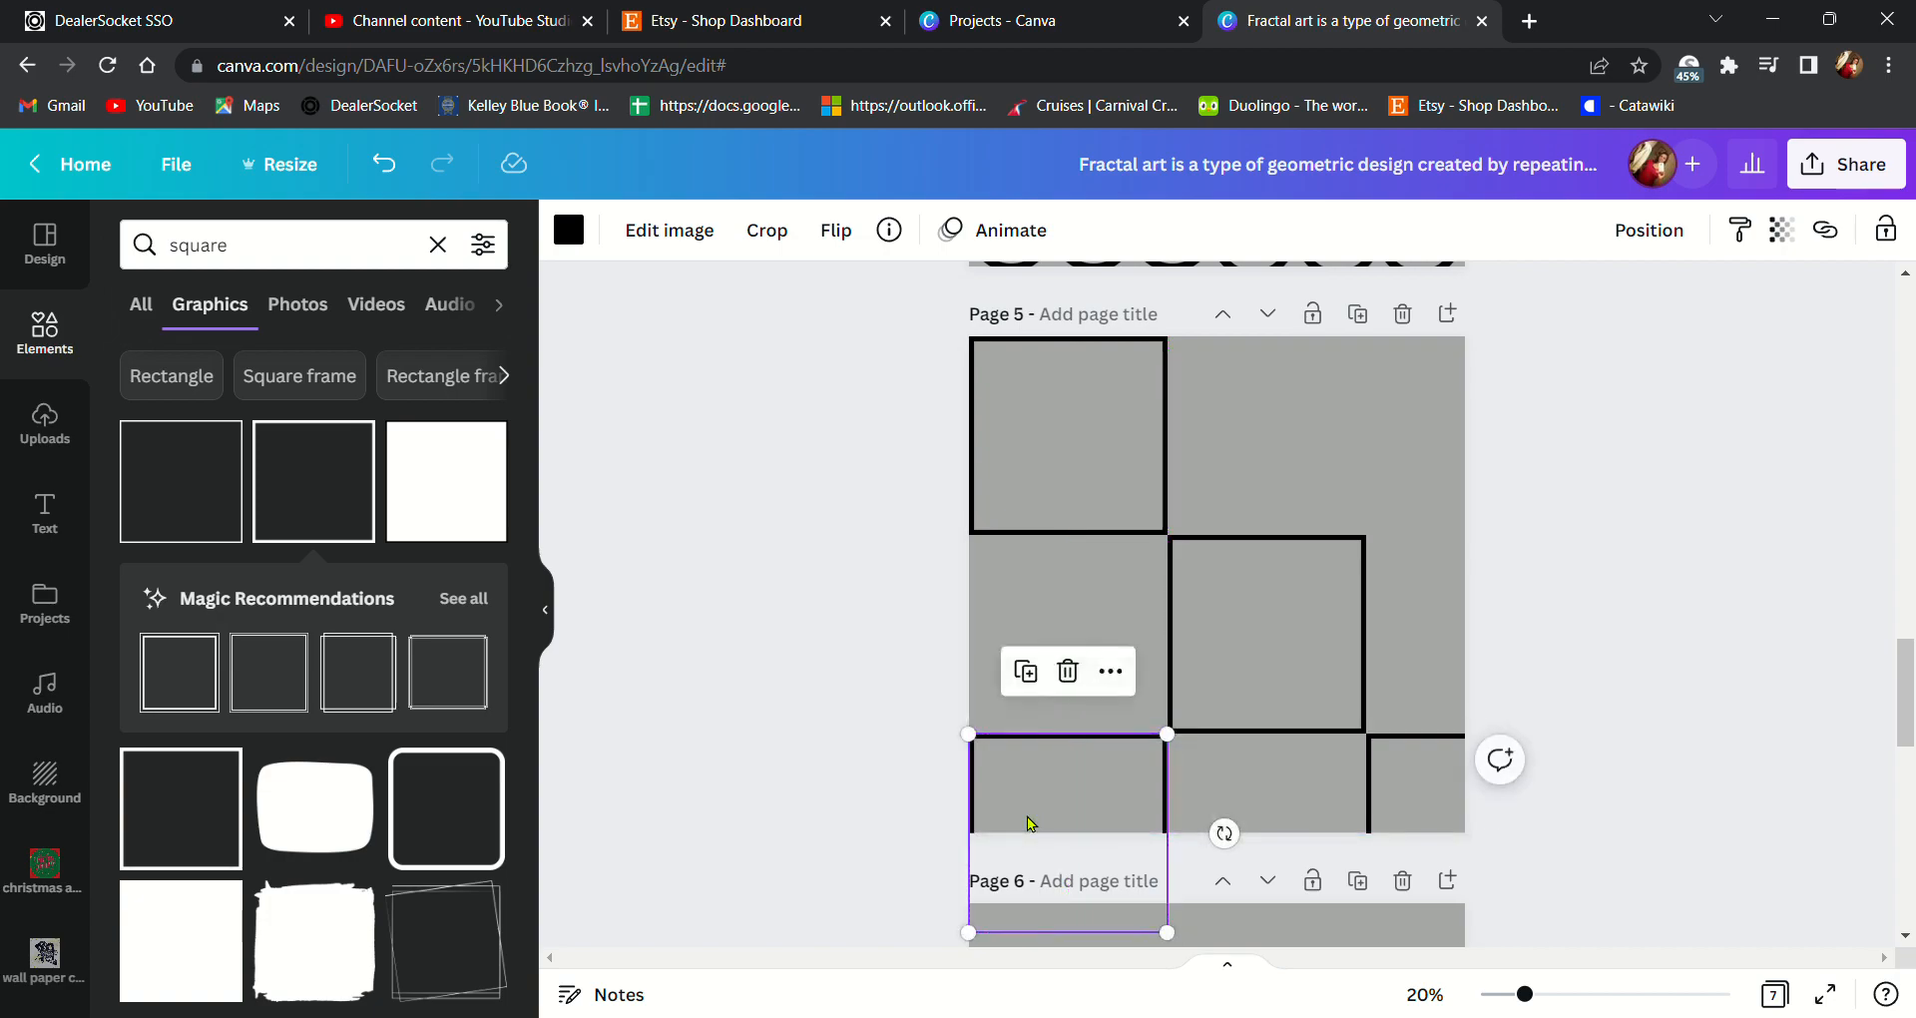
pyautogui.click(1031, 673)
pyautogui.moveTo(1091, 828); pyautogui.dragTo(1494, 437)
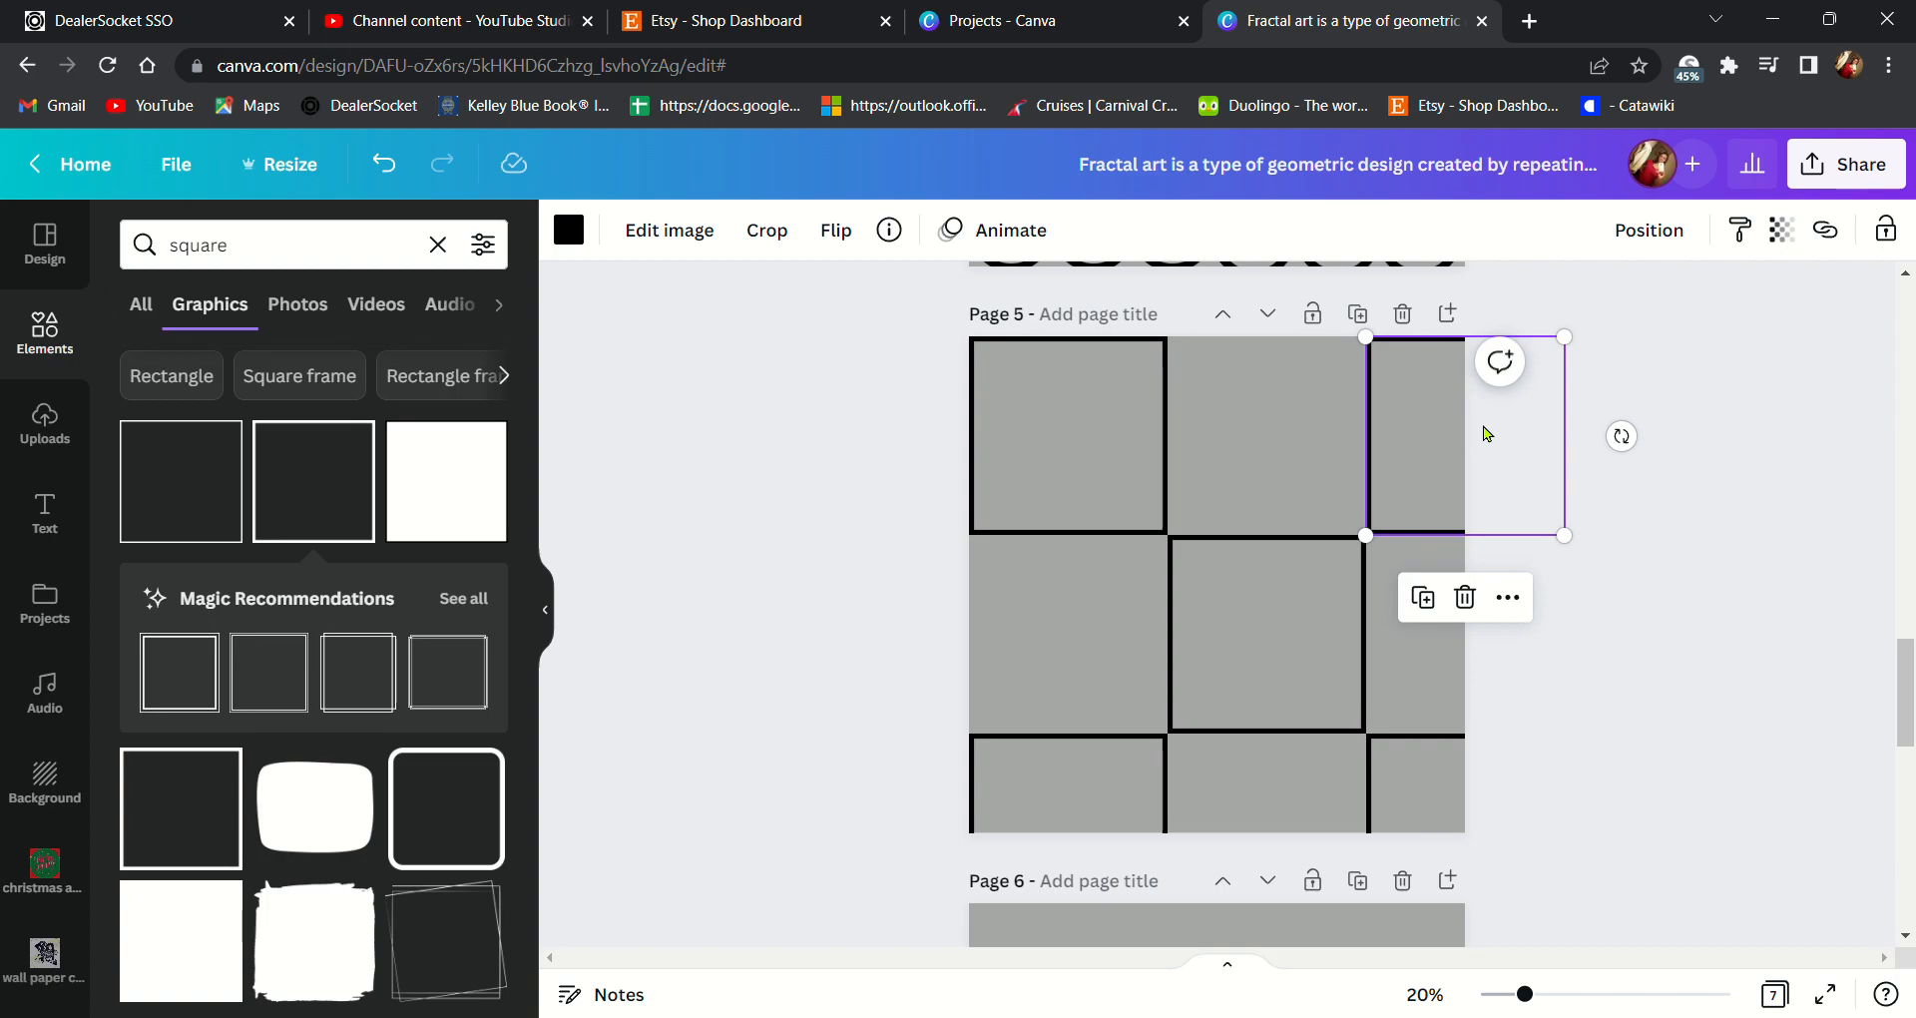
pyautogui.click(1749, 527)
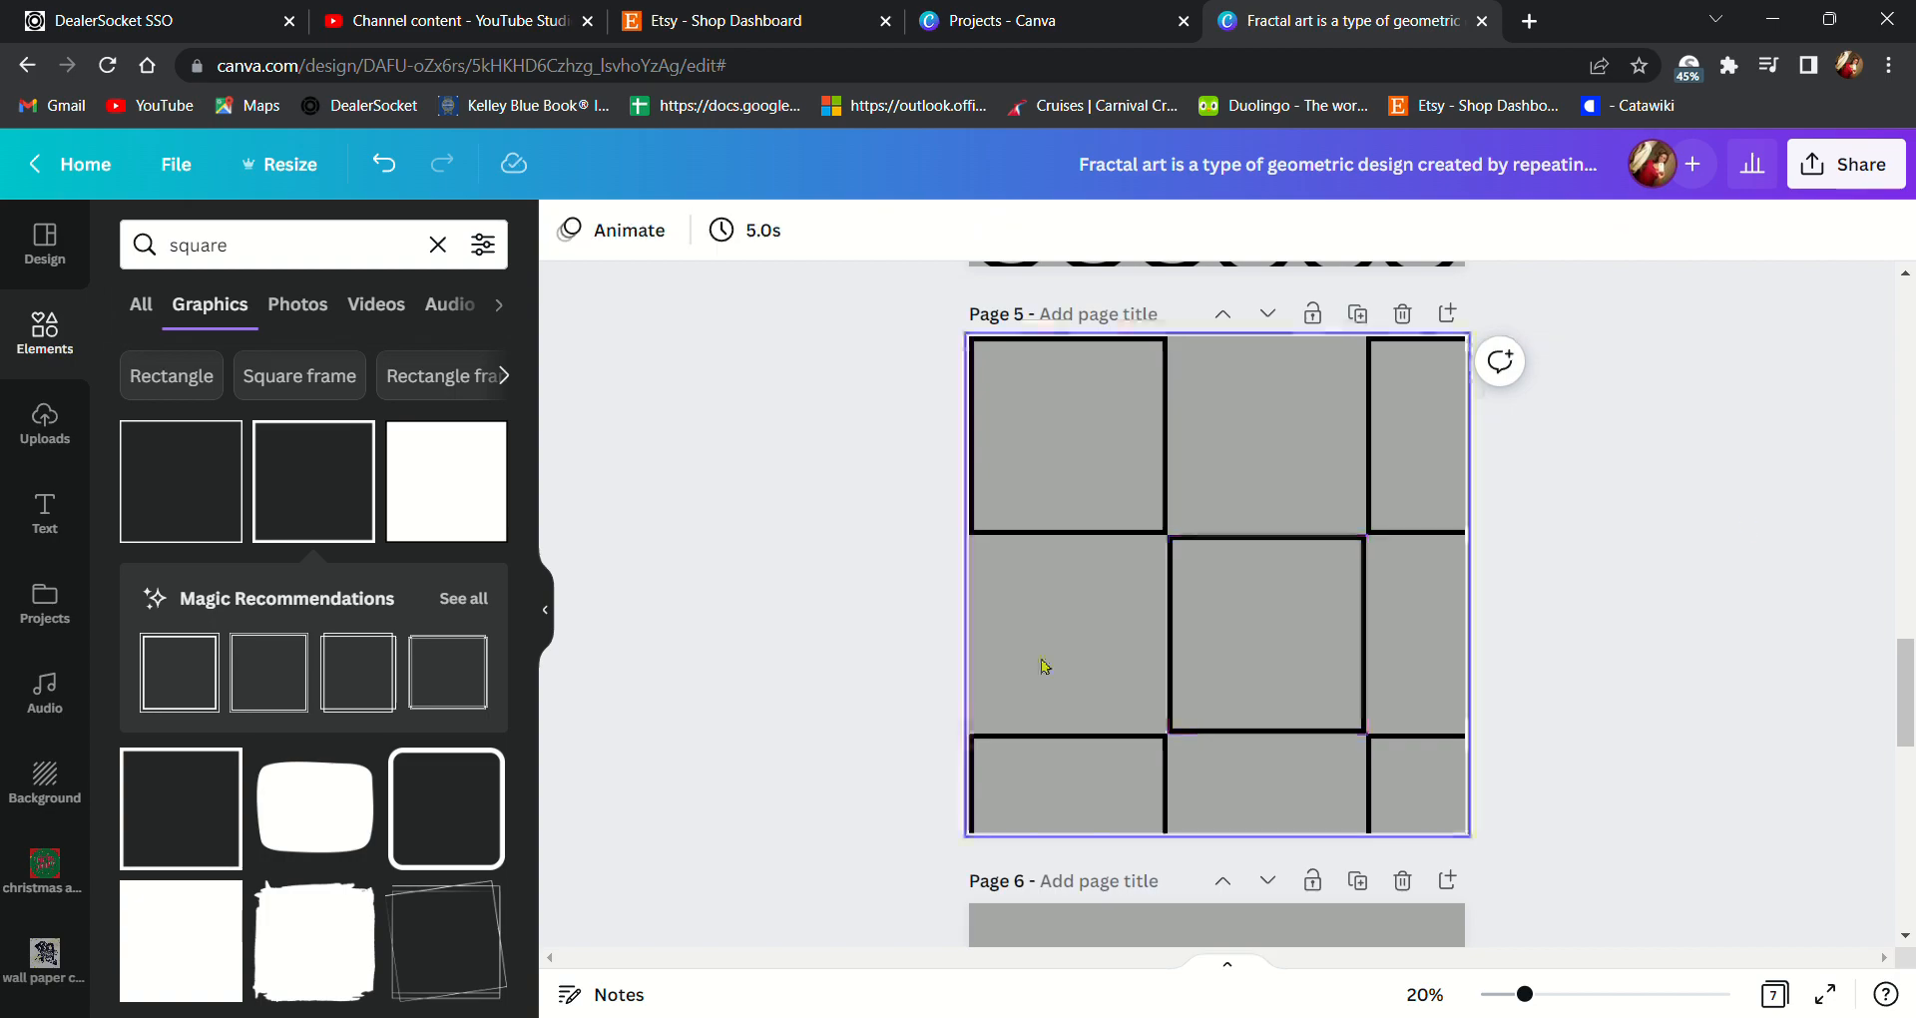
pyautogui.click(1235, 630)
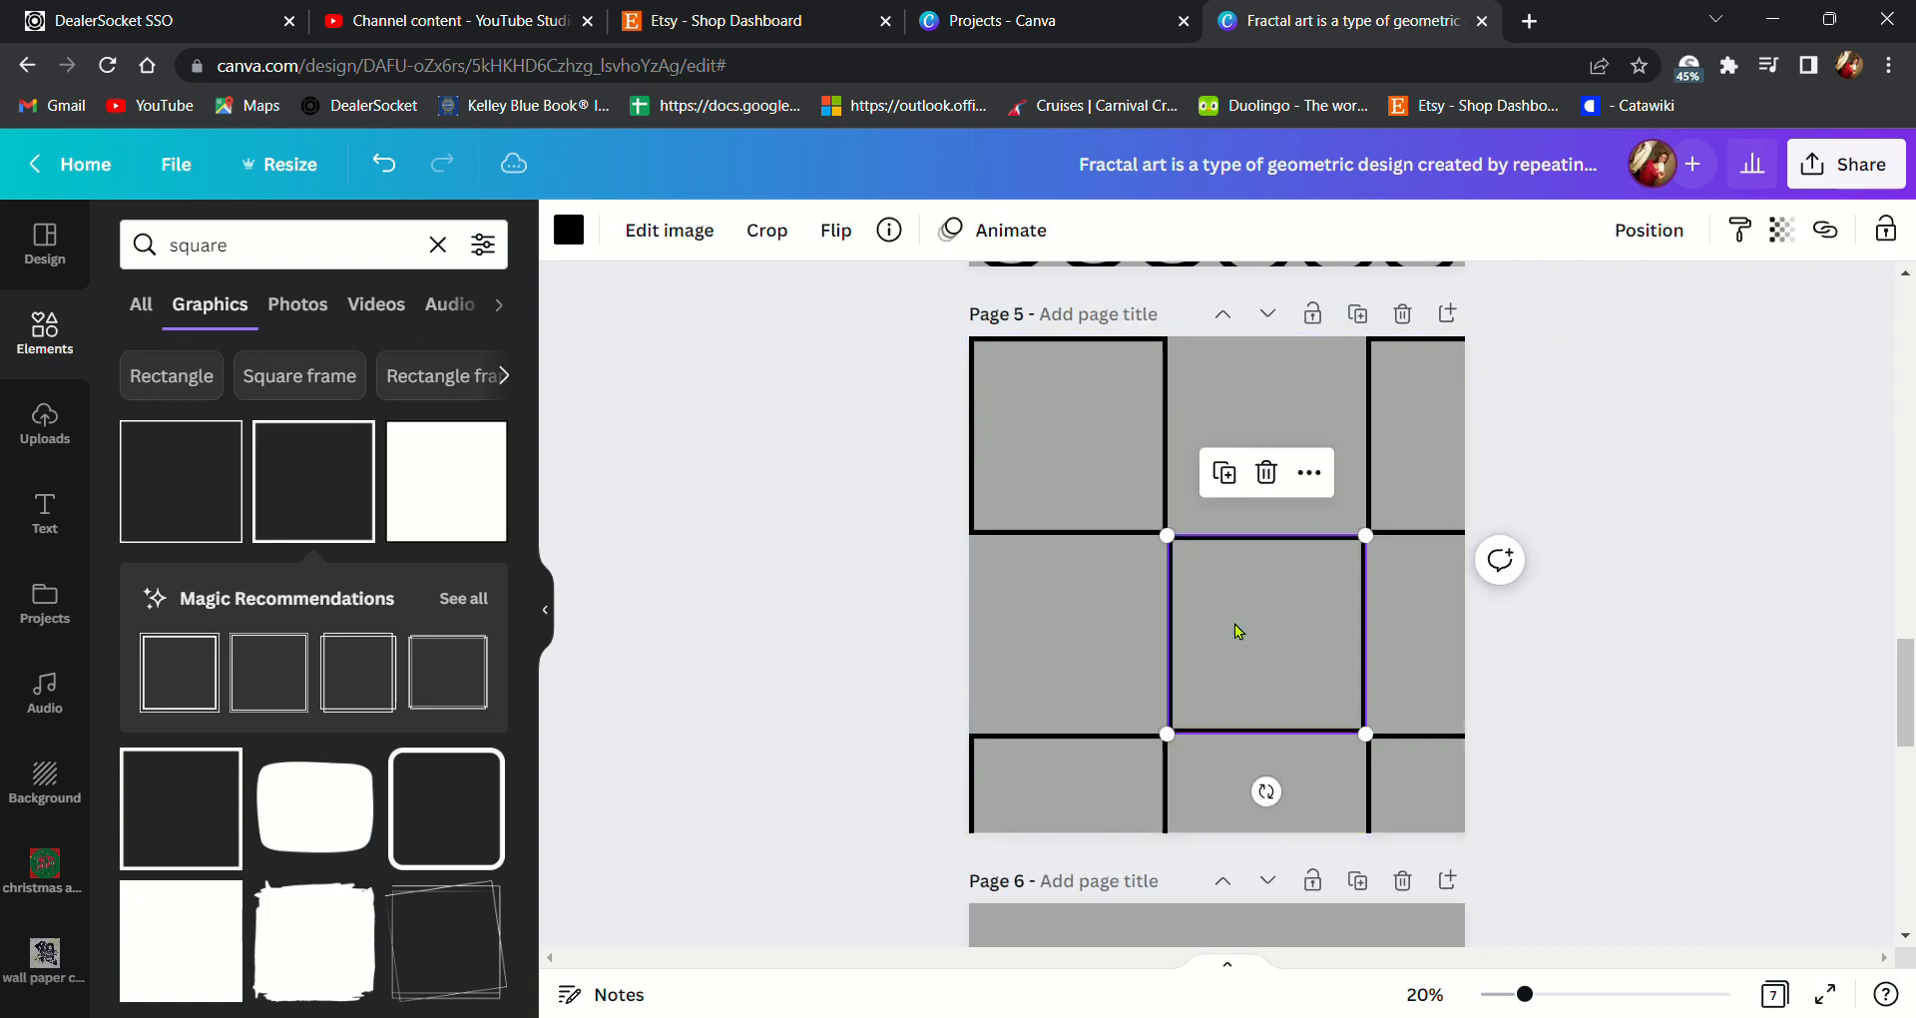
pyautogui.moveTo(1236, 630); pyautogui.dragTo(1237, 627)
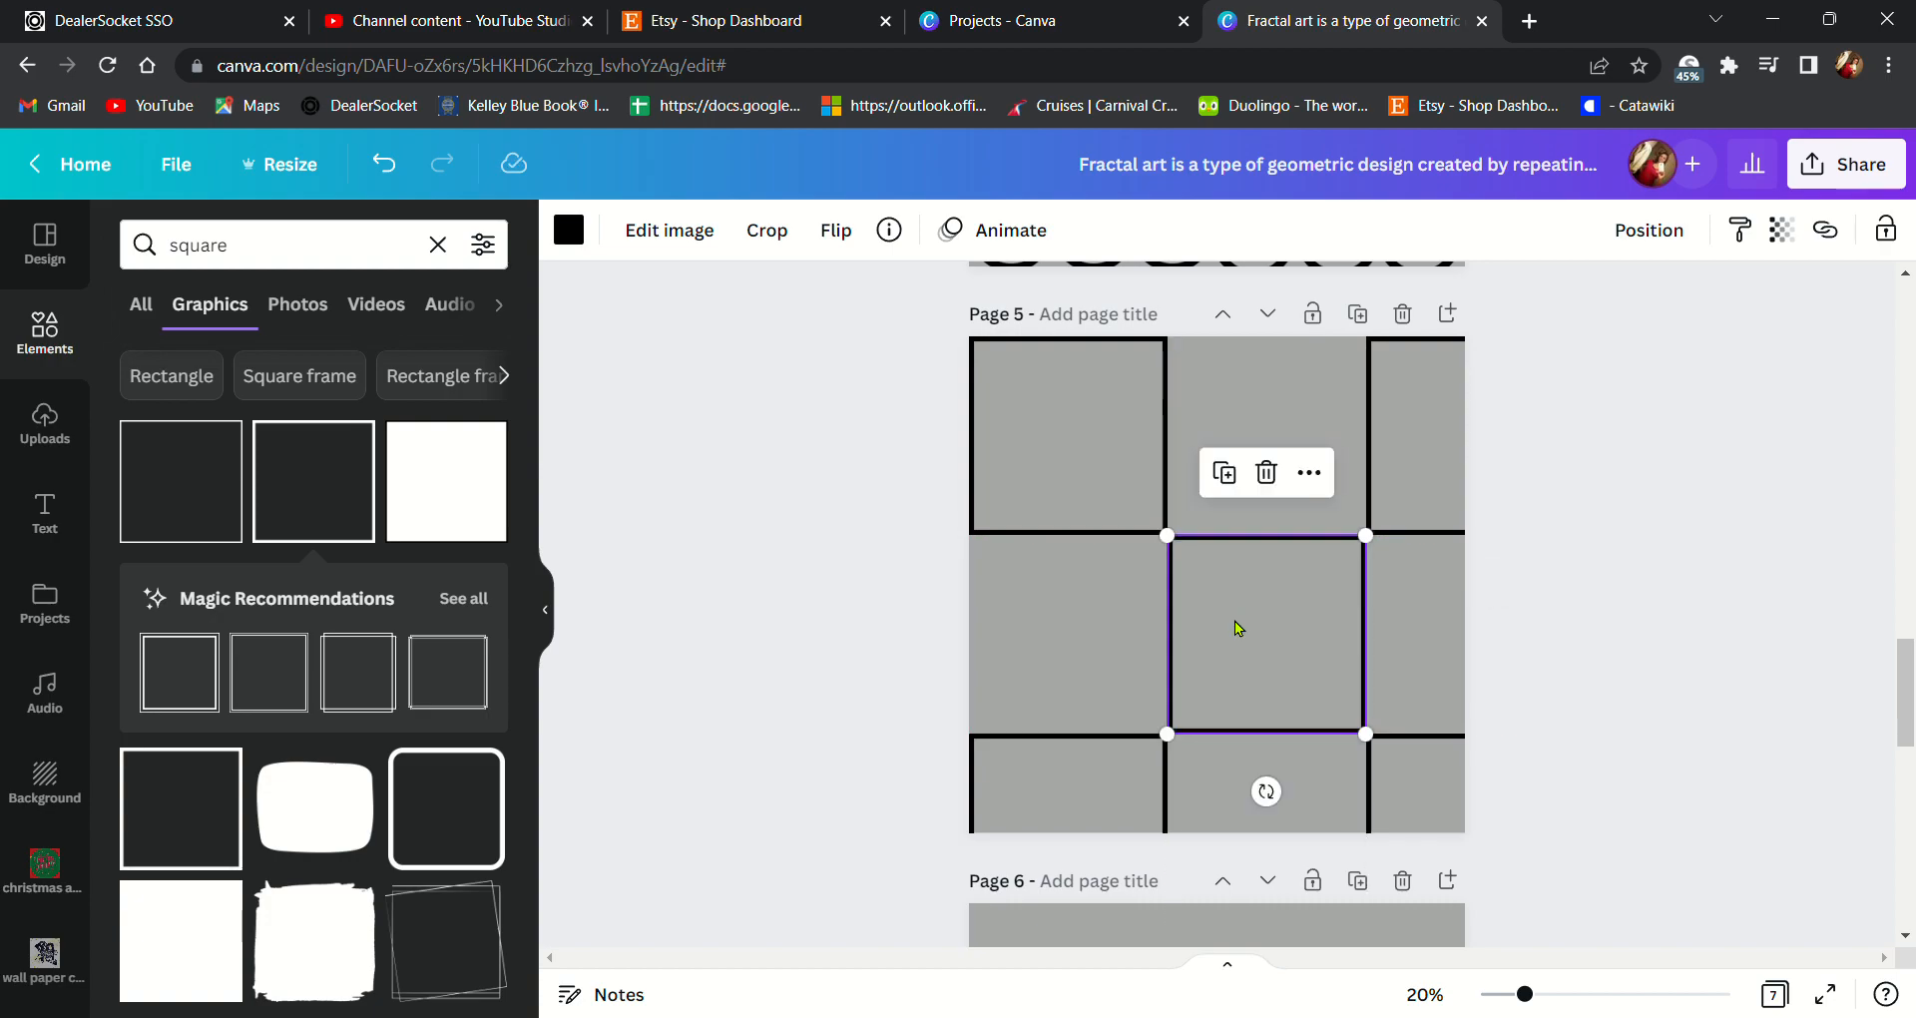
pyautogui.click(775, 630)
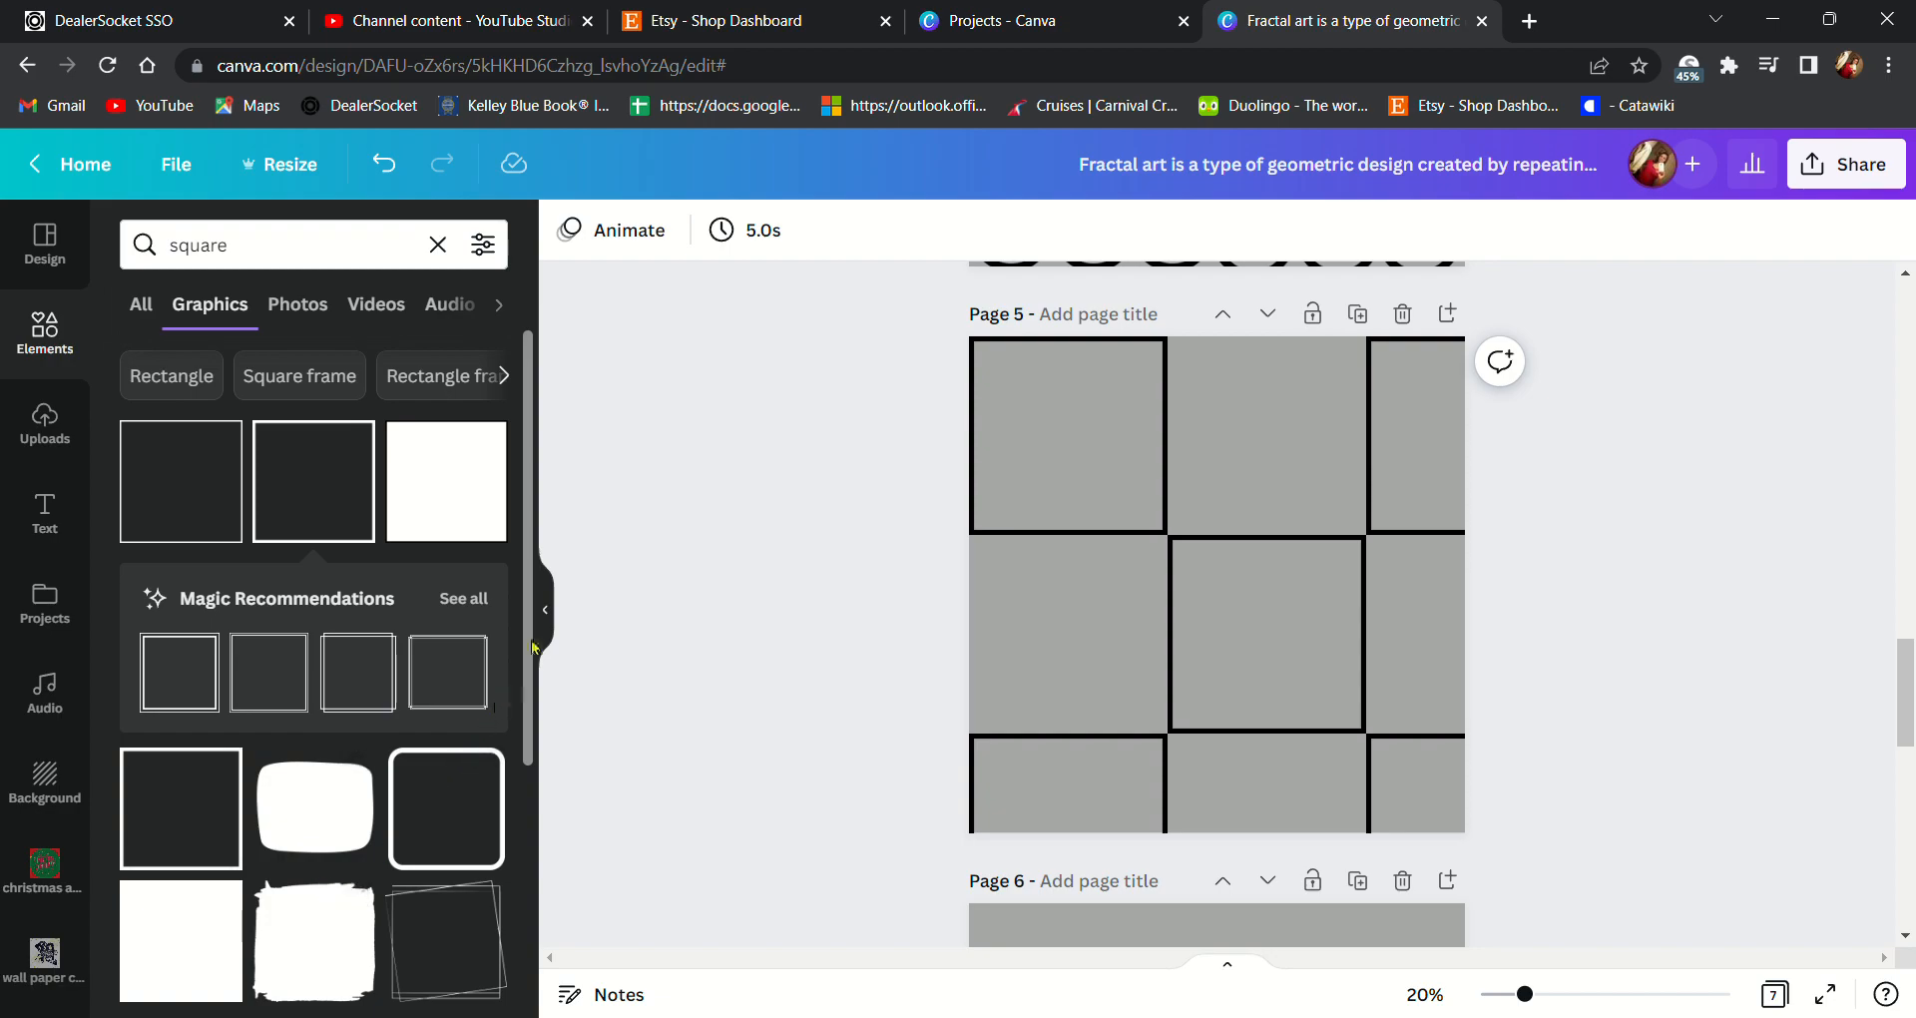
pyautogui.scroll(-5, 535, 646)
pyautogui.scroll(5, 561, 858)
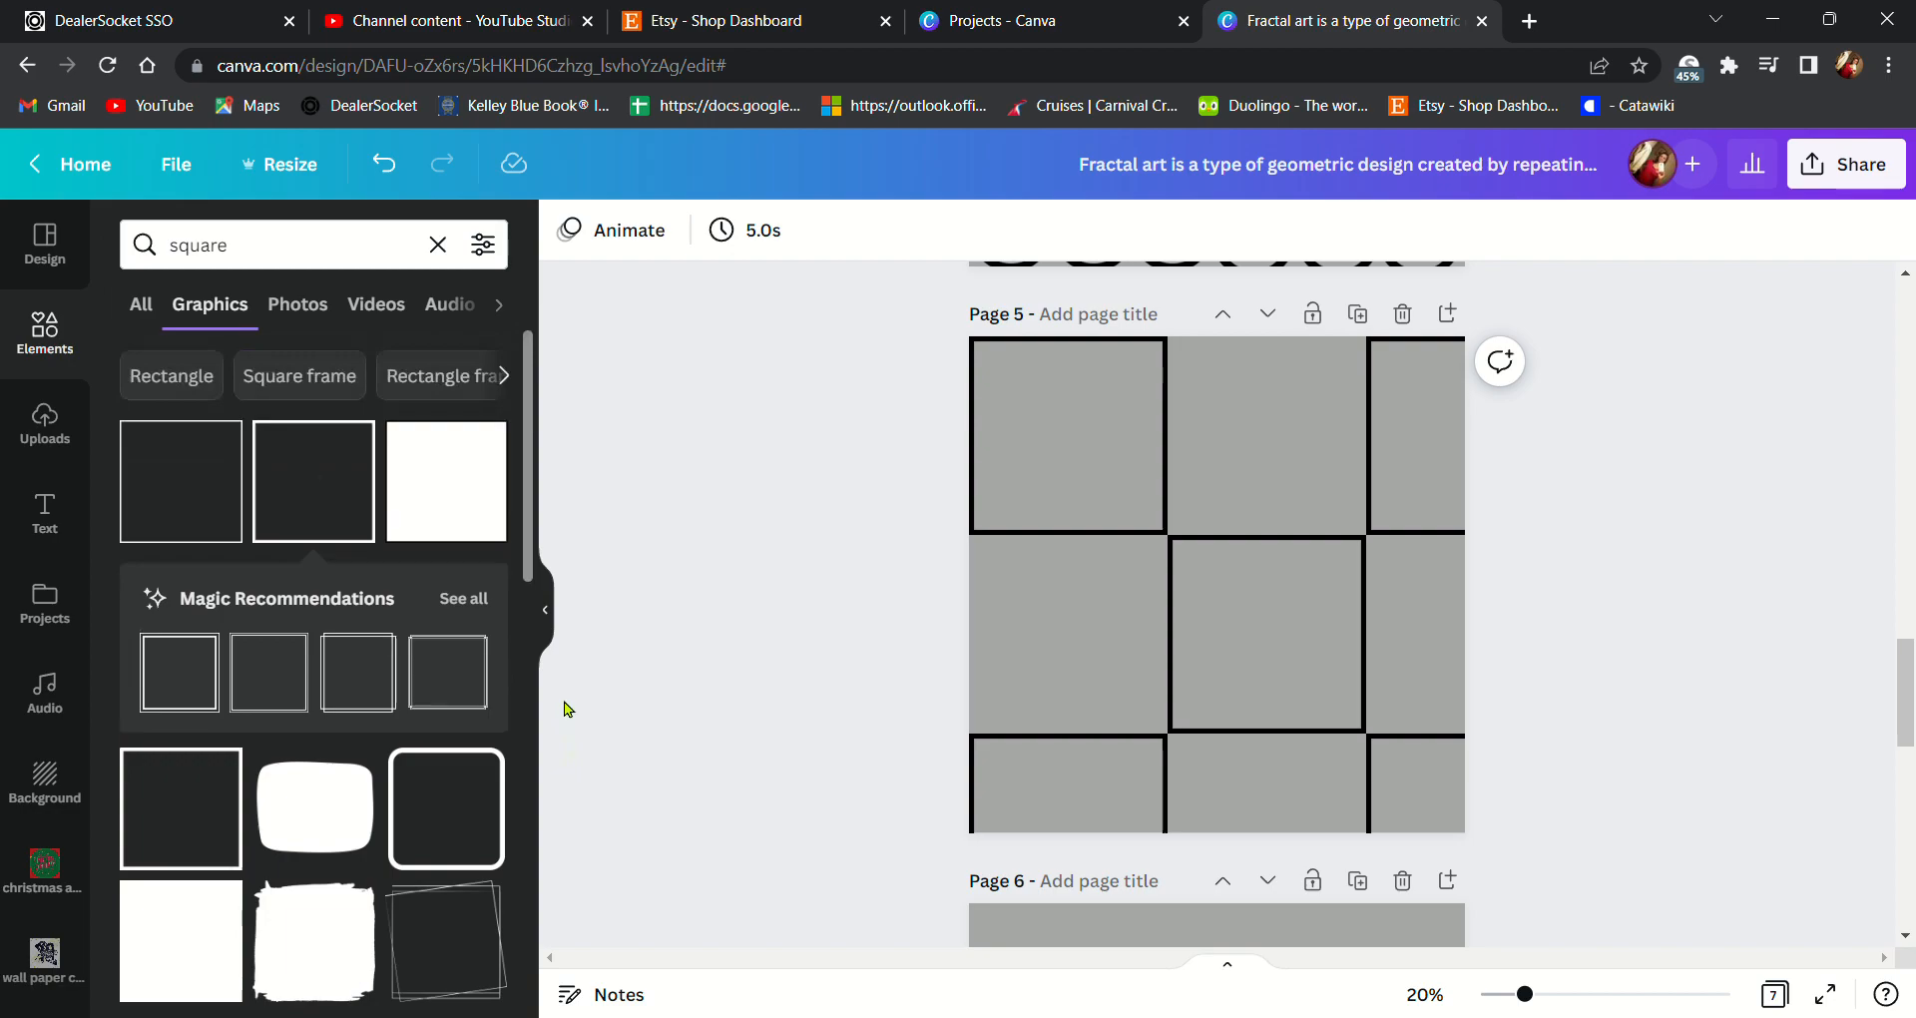
# - Add another square outline tilted clockwise over the upper-left and centre squares of page 5, and place a copy toward the lower-right corner
pyautogui.click(344, 484)
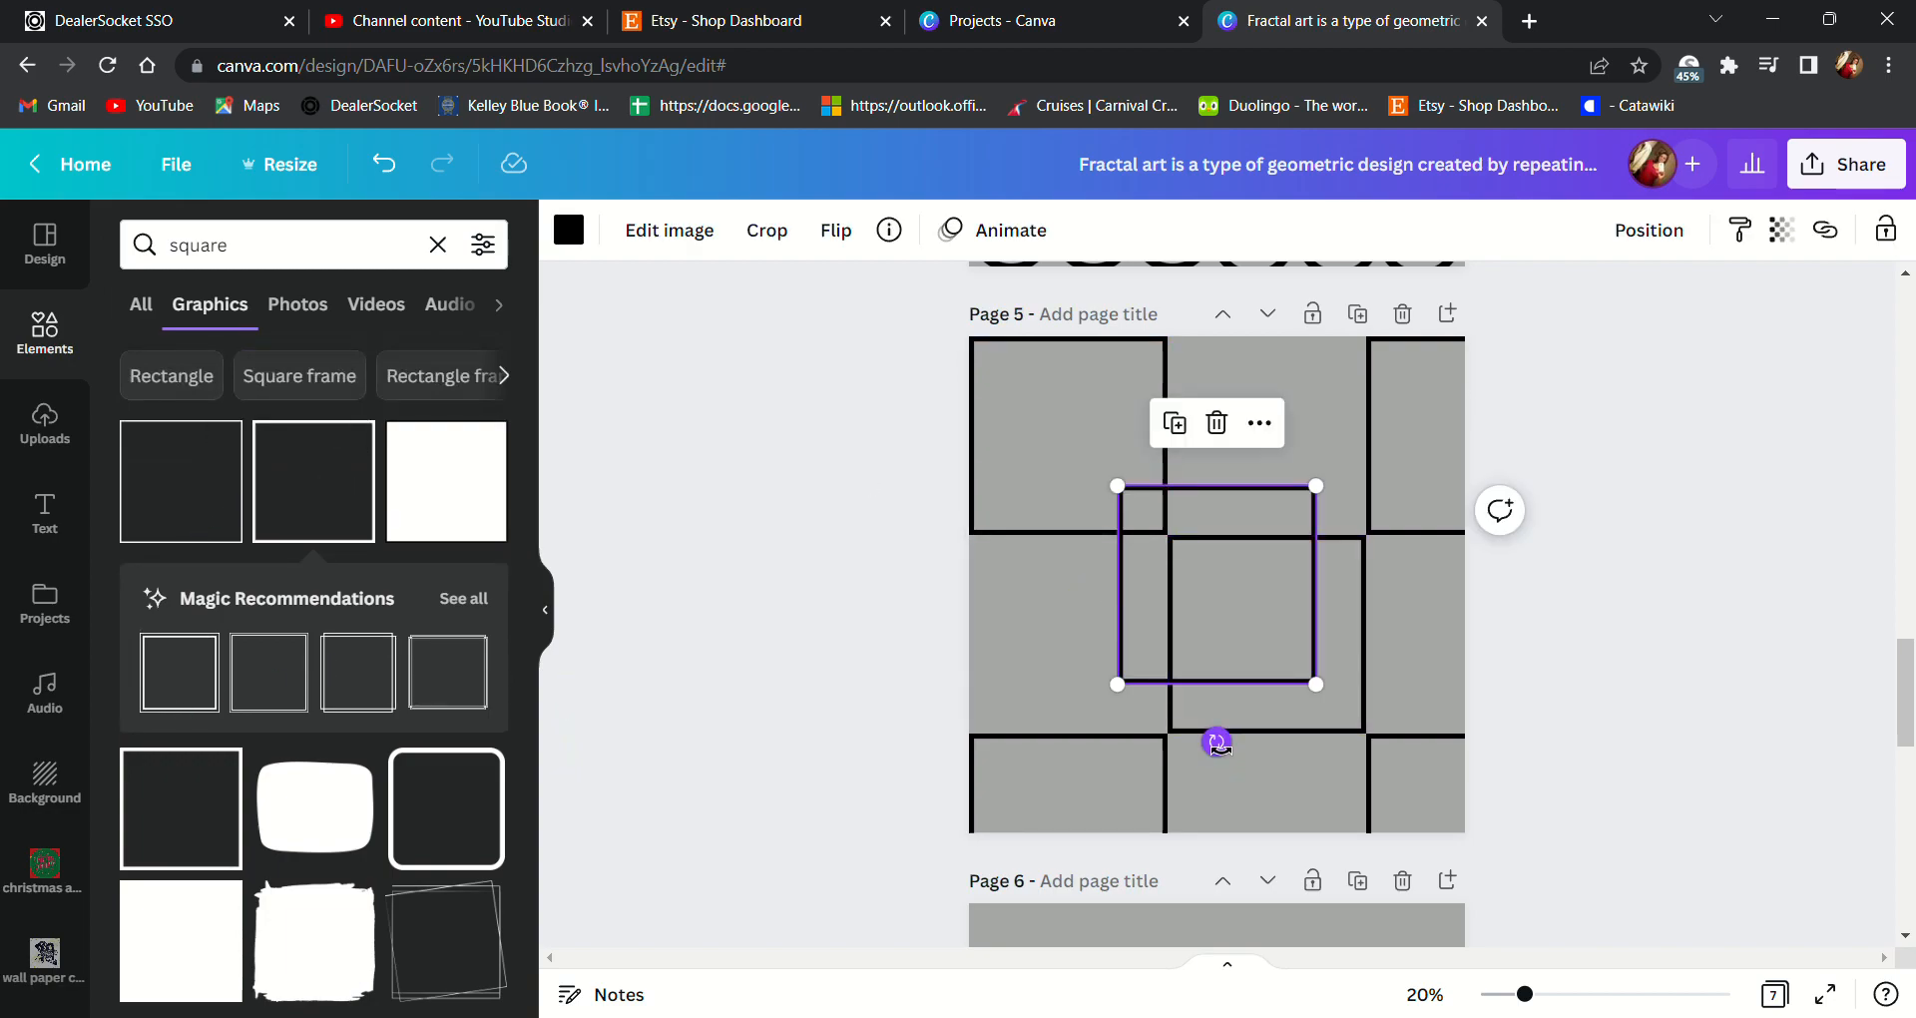
pyautogui.moveTo(1231, 764); pyautogui.dragTo(1187, 622)
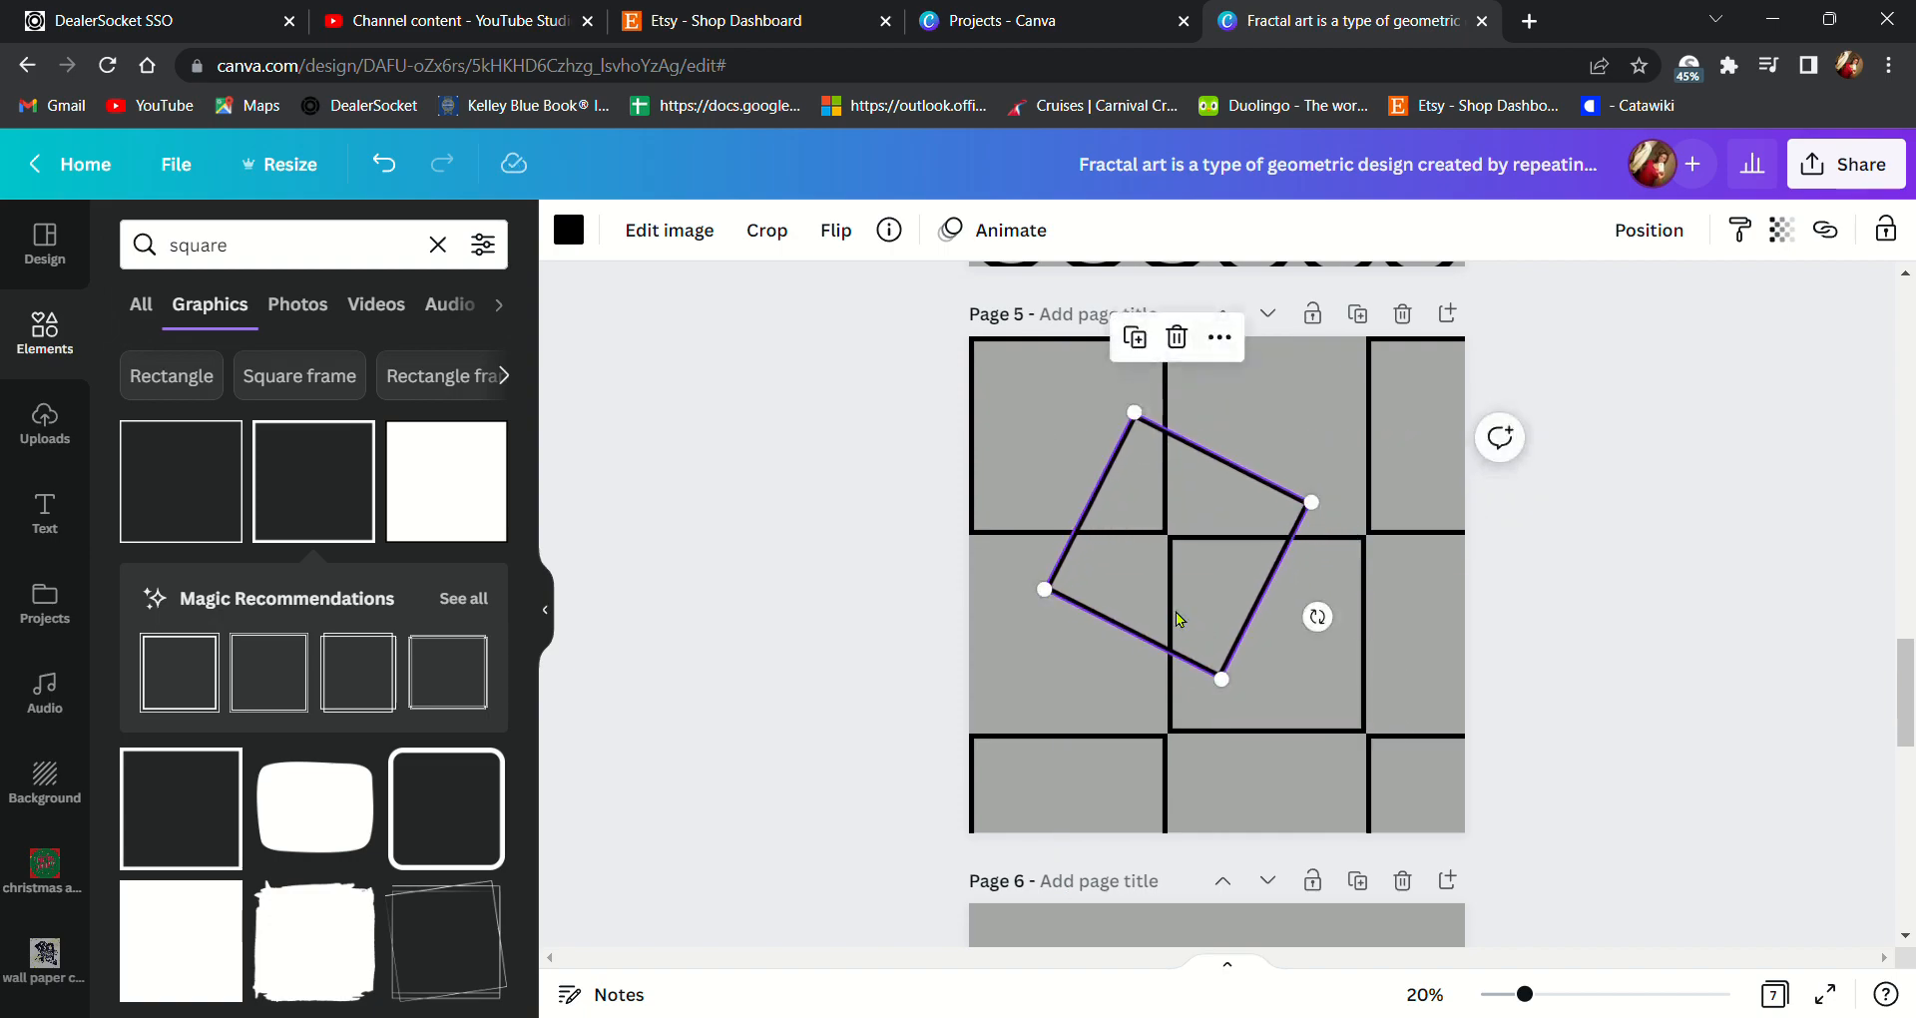
pyautogui.click(1137, 340)
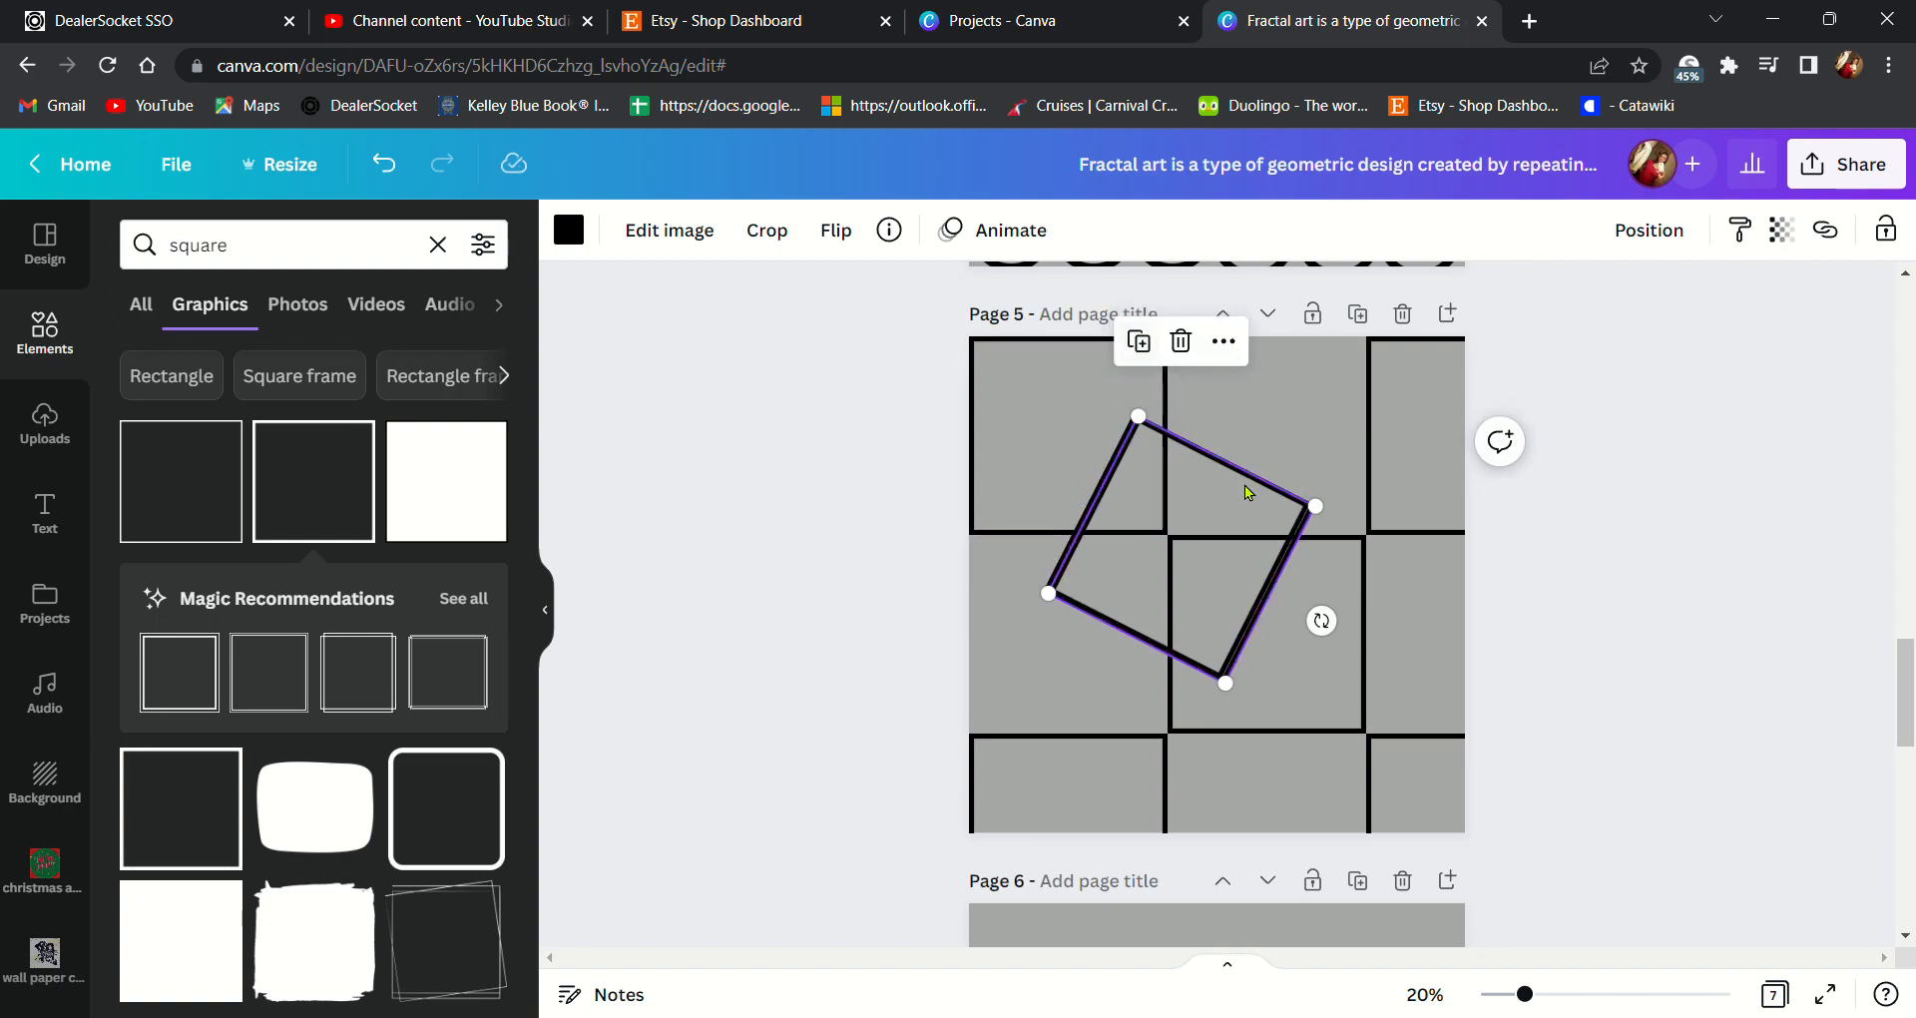
pyautogui.moveTo(1237, 609); pyautogui.dragTo(1443, 784)
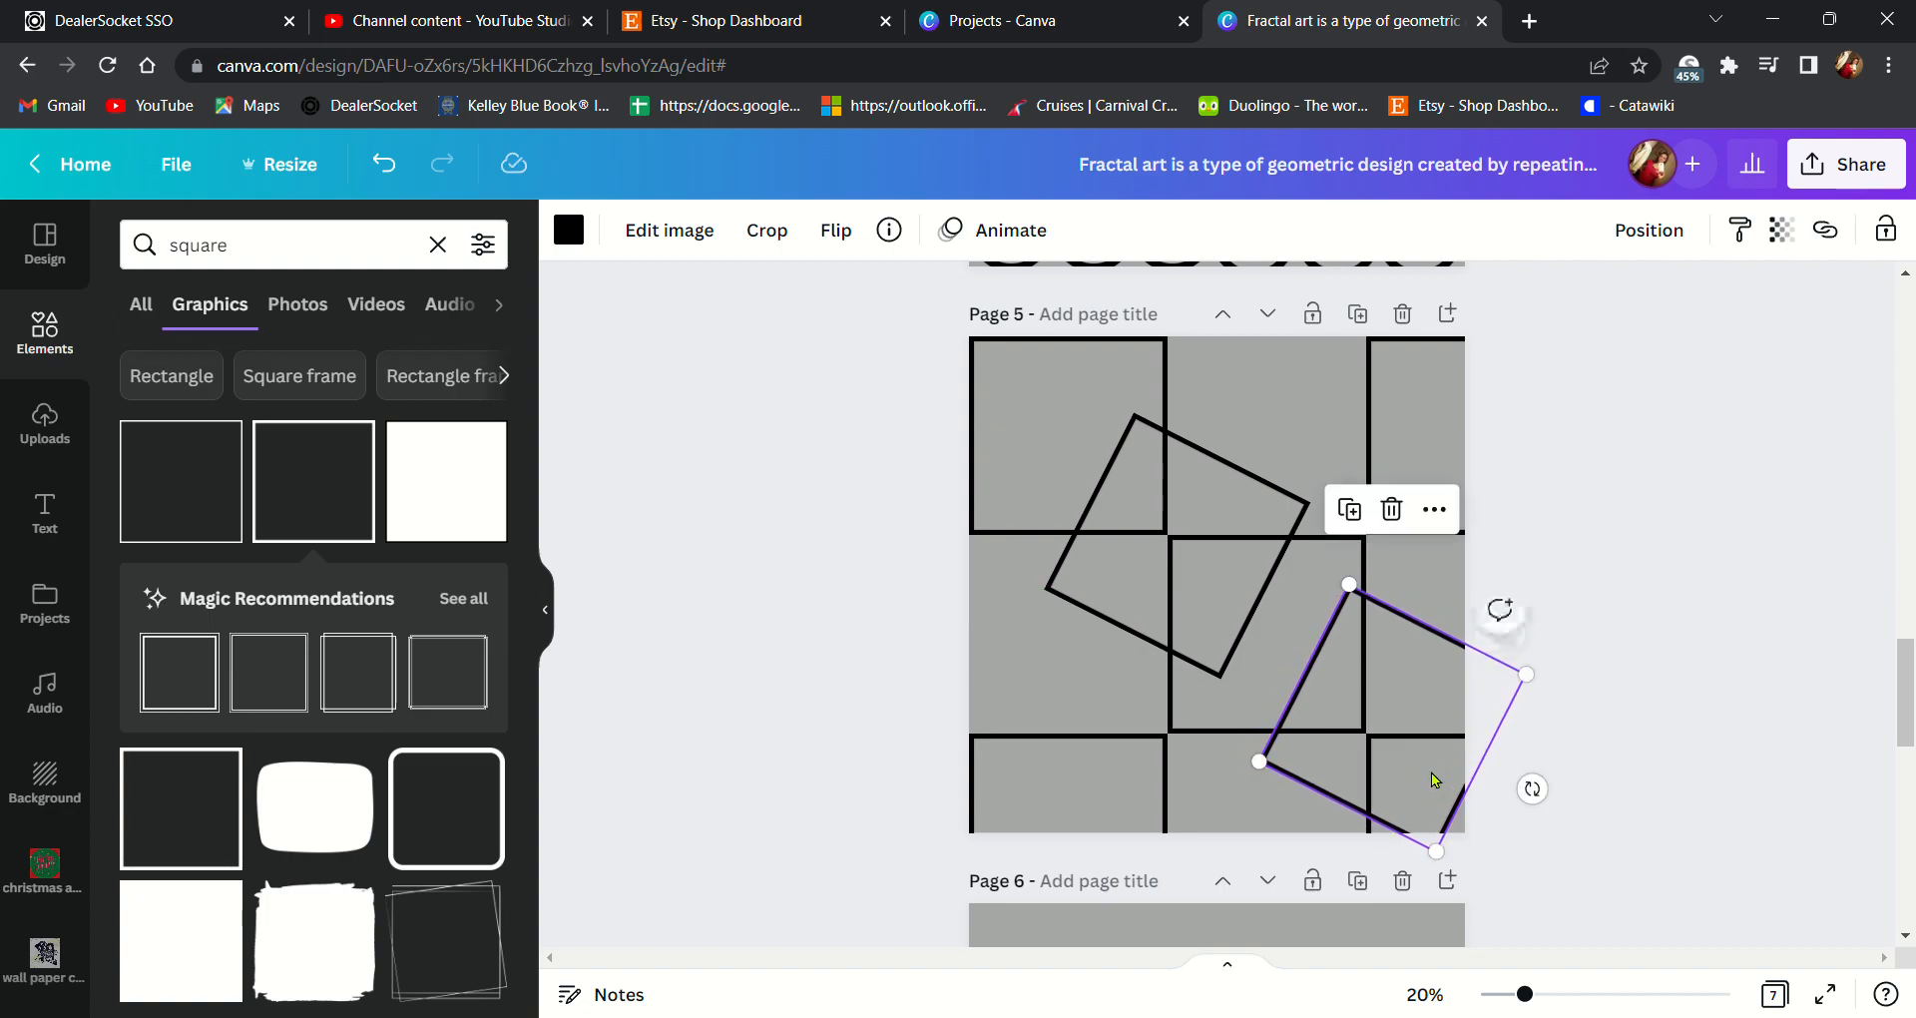
# - Duplicate the tilted square outline into the upper-right and lower-left corners of page 5
pyautogui.click(1353, 511)
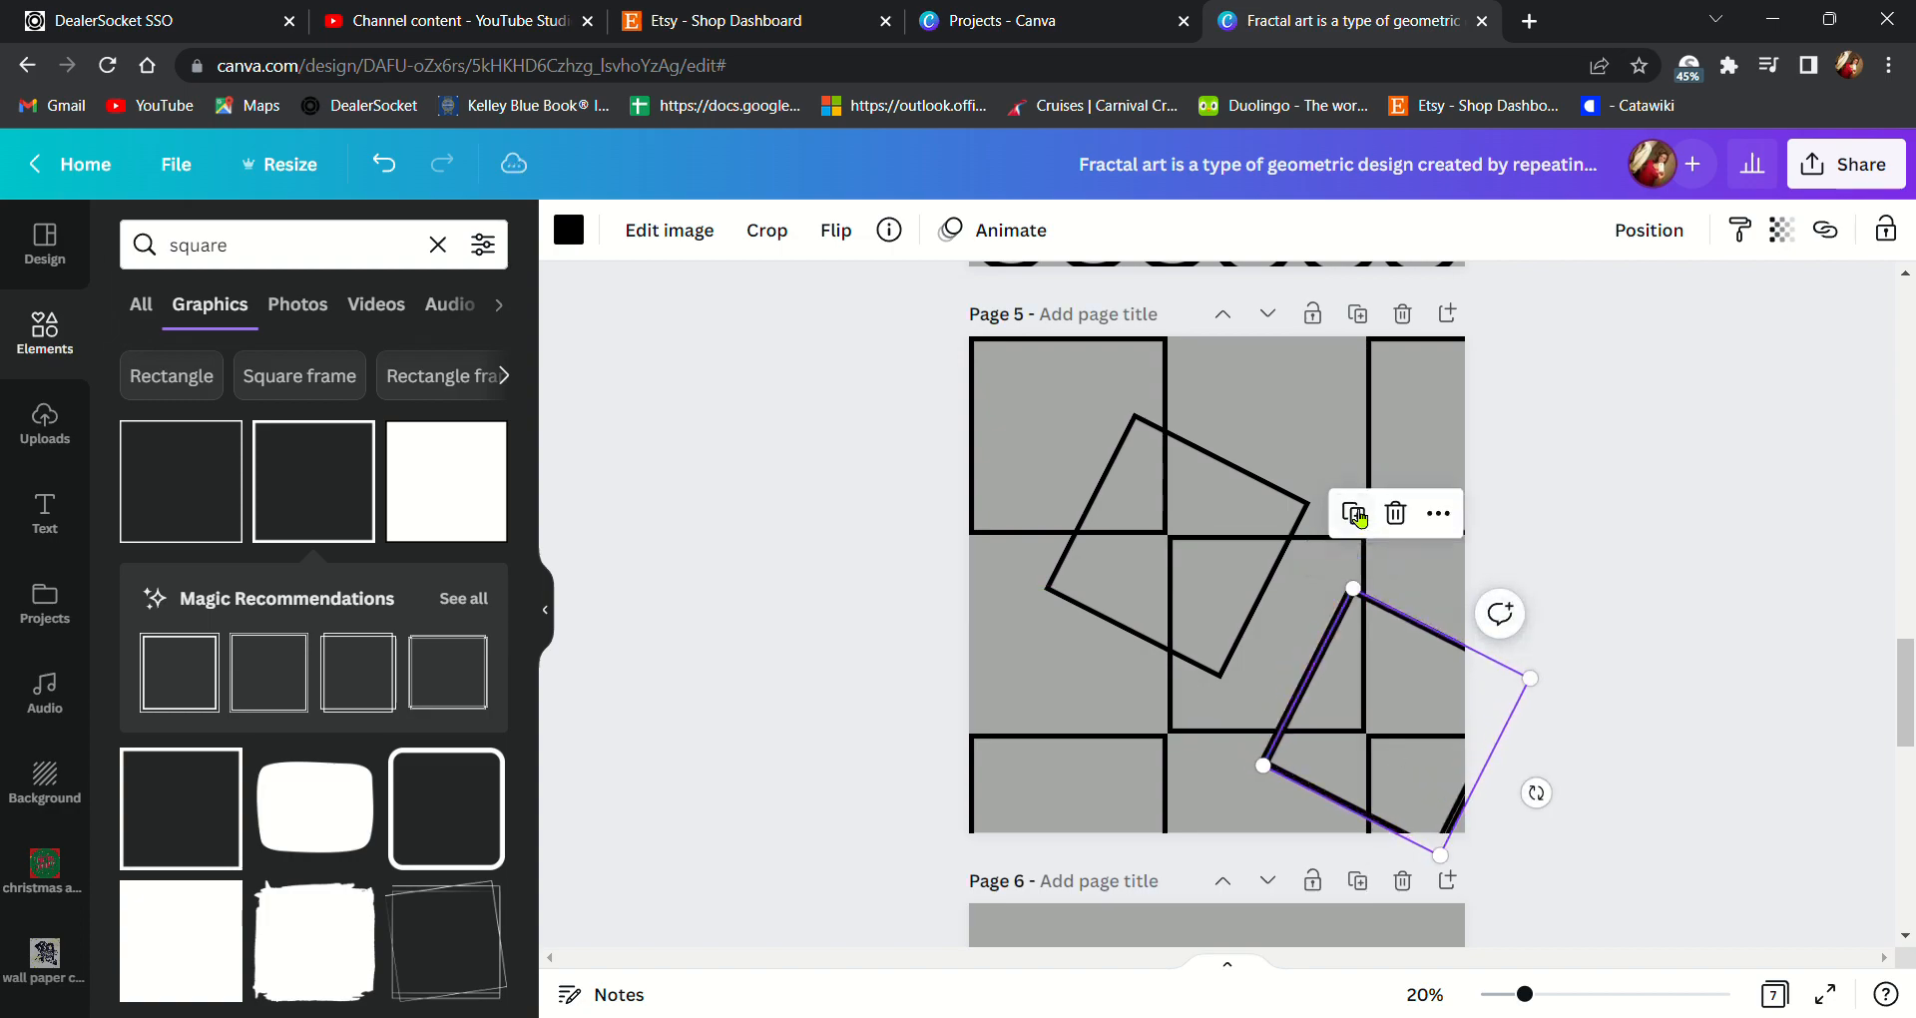
pyautogui.moveTo(1426, 727); pyautogui.dragTo(1038, 826)
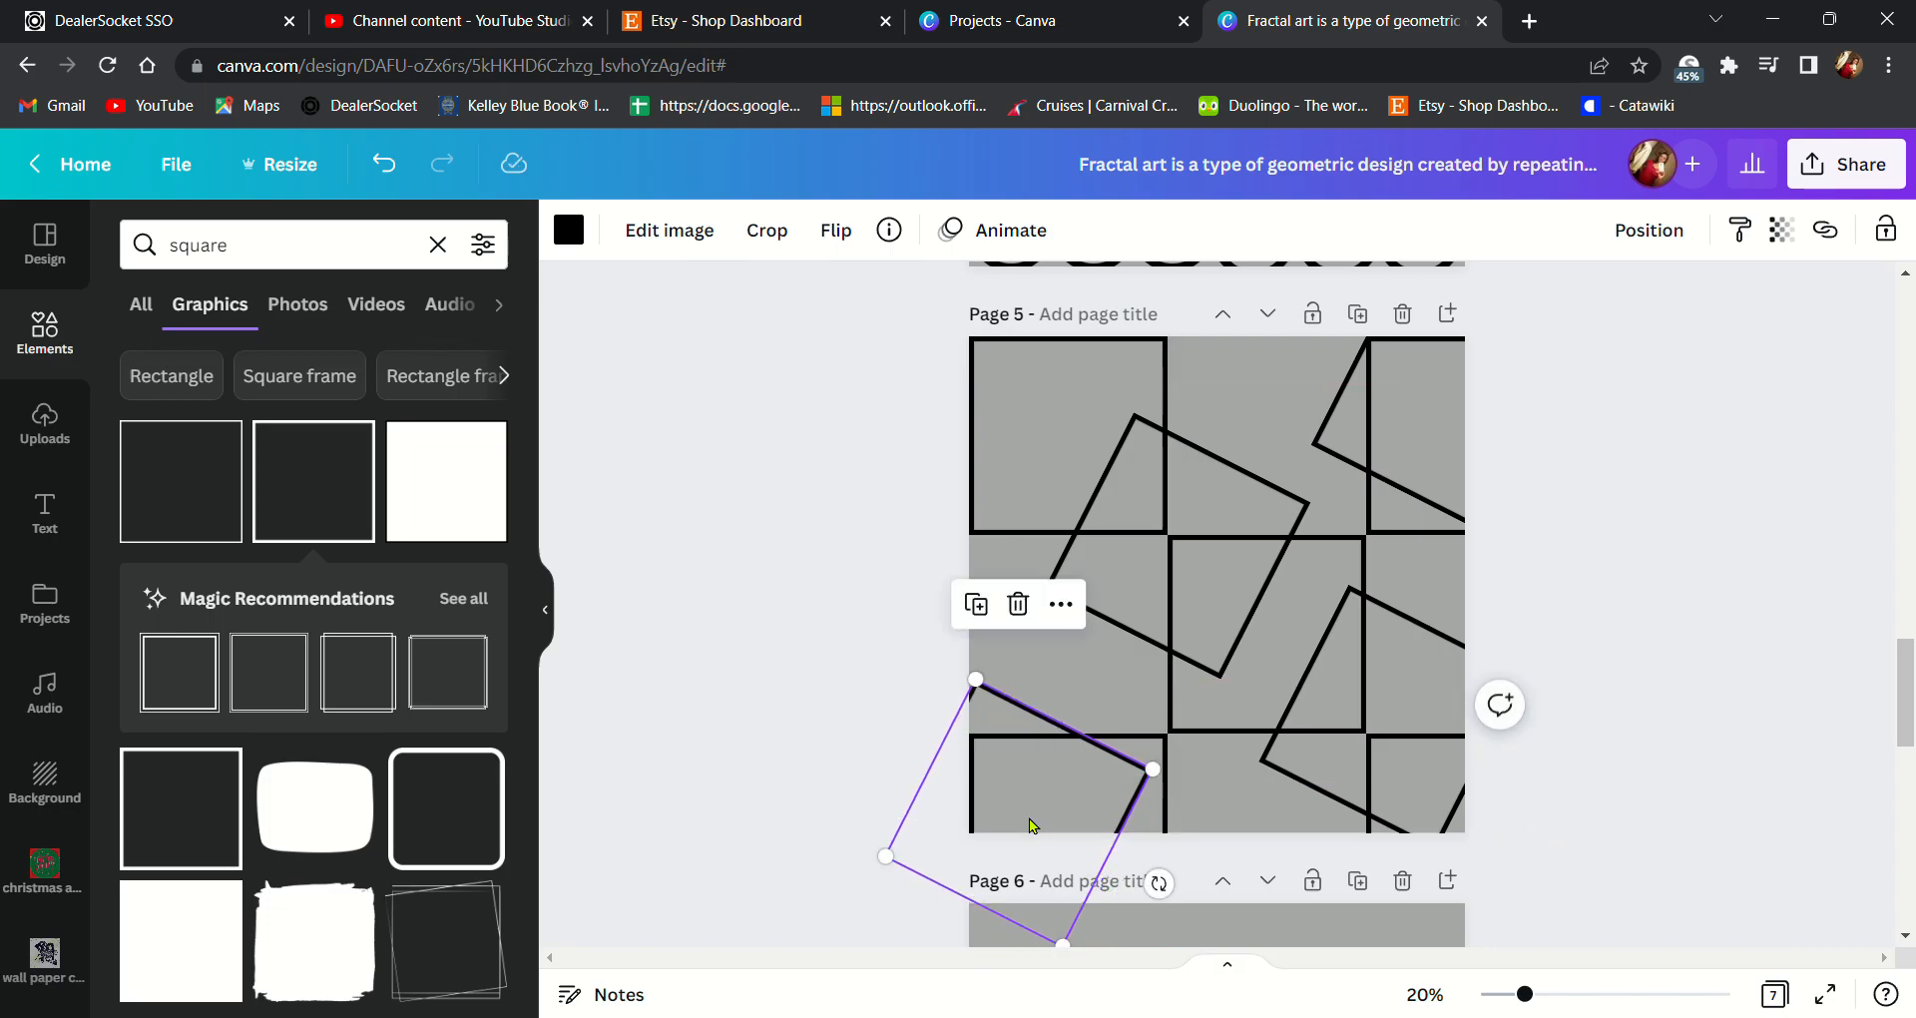
pyautogui.click(731, 744)
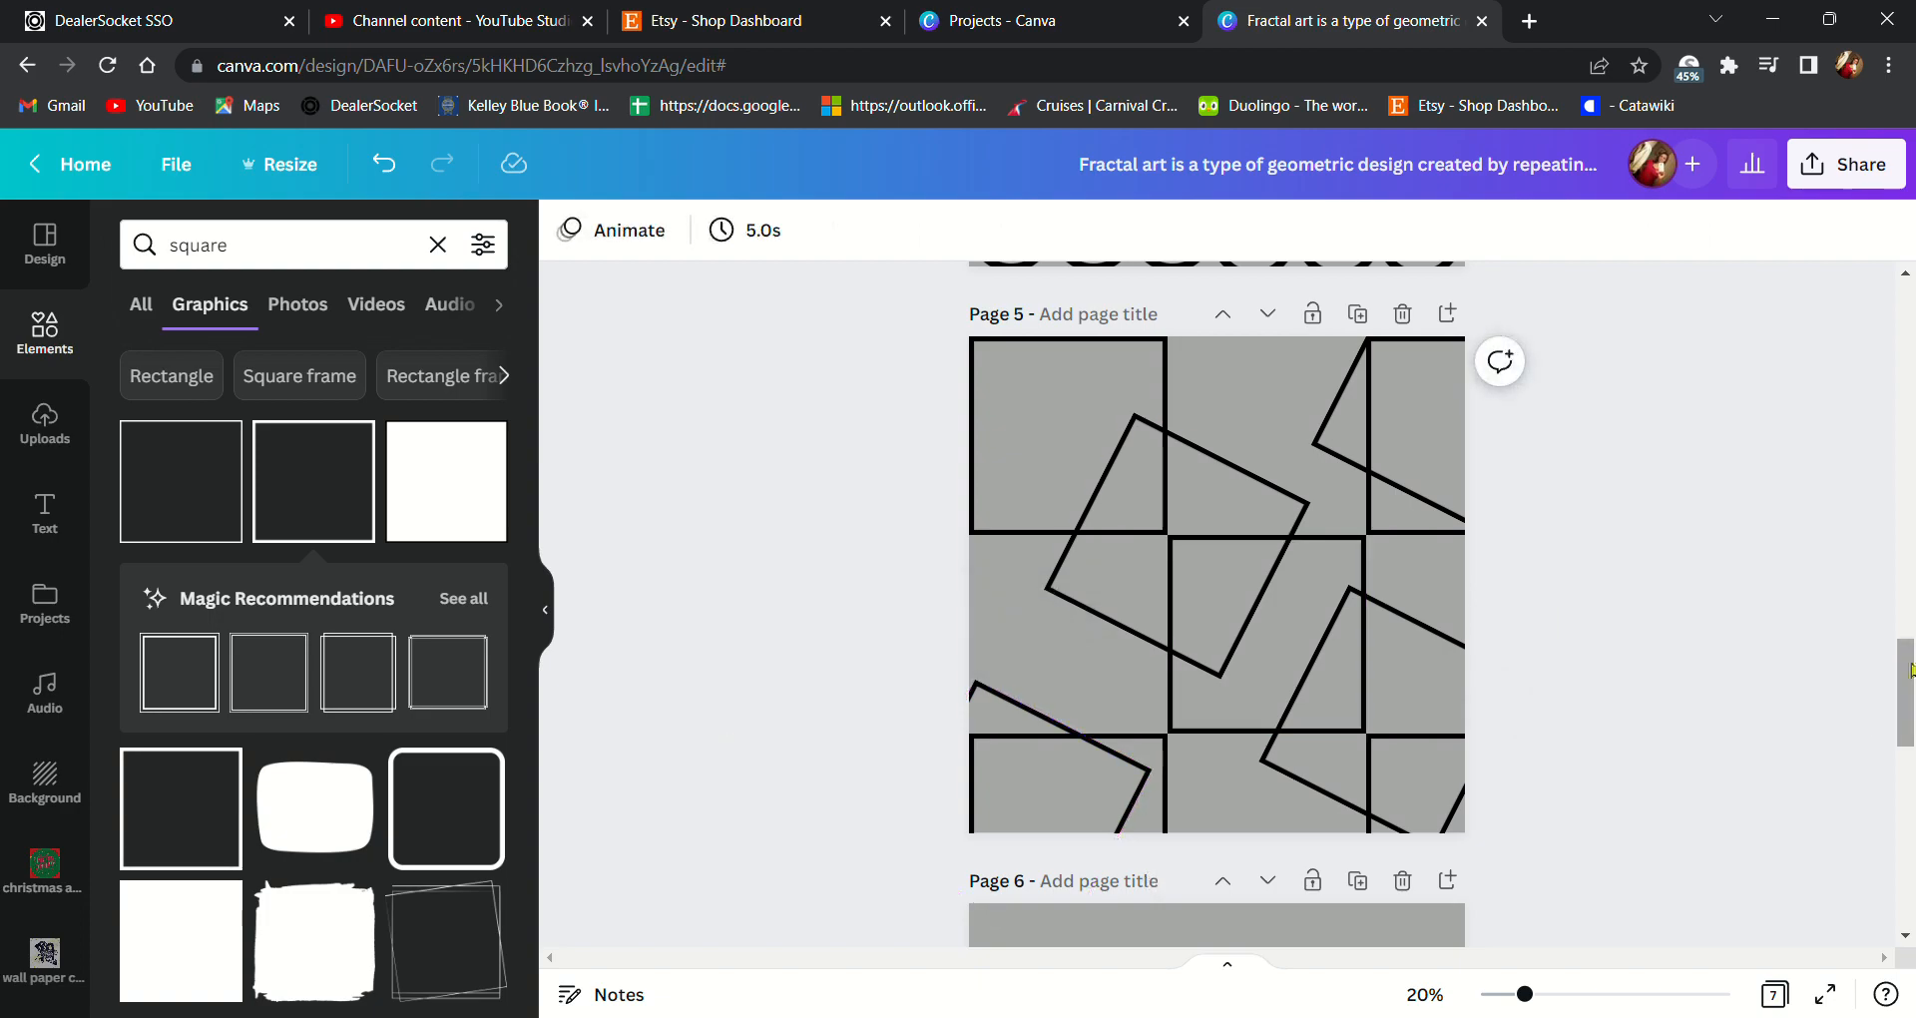
# - Go to the blank page 6, replace the graphics search with "li" and add the suggested Line shape
pyautogui.scroll(-1, 1912, 684)
pyautogui.scroll(-5, 1911, 685)
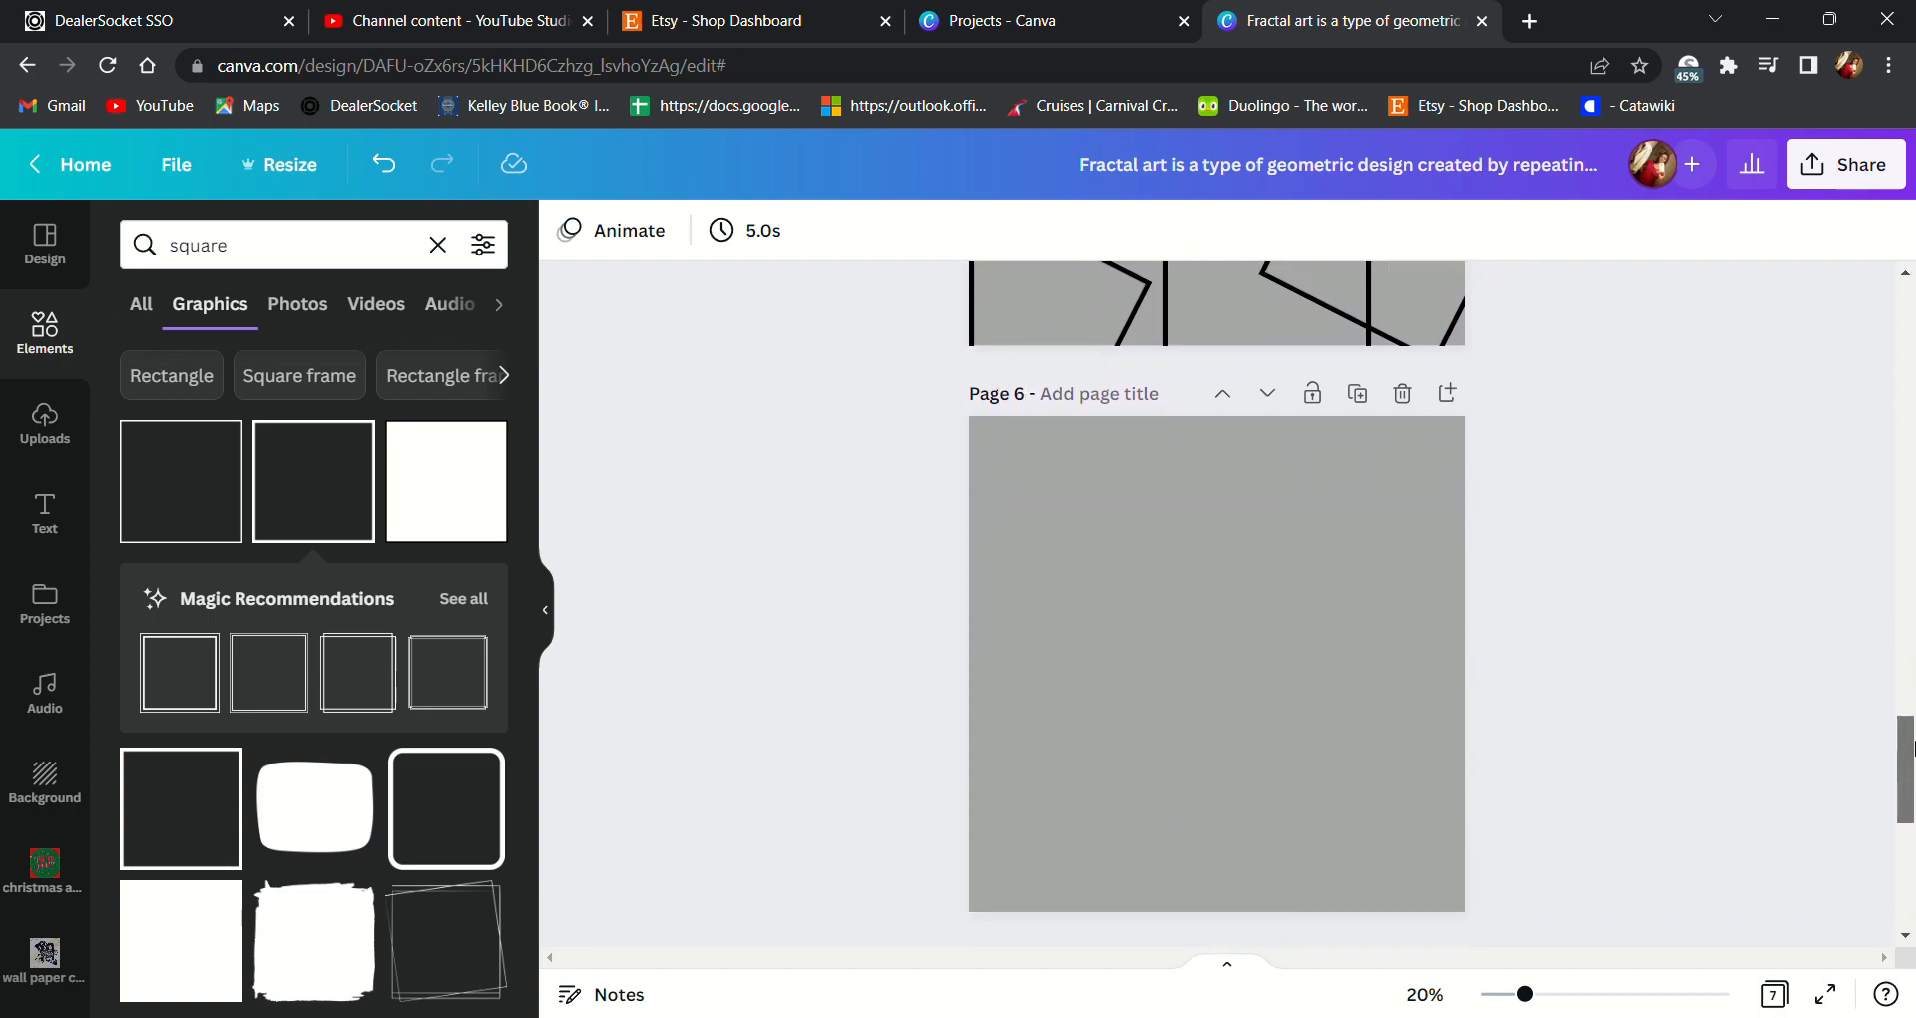
pyautogui.moveTo(1909, 752); pyautogui.dragTo(1909, 734)
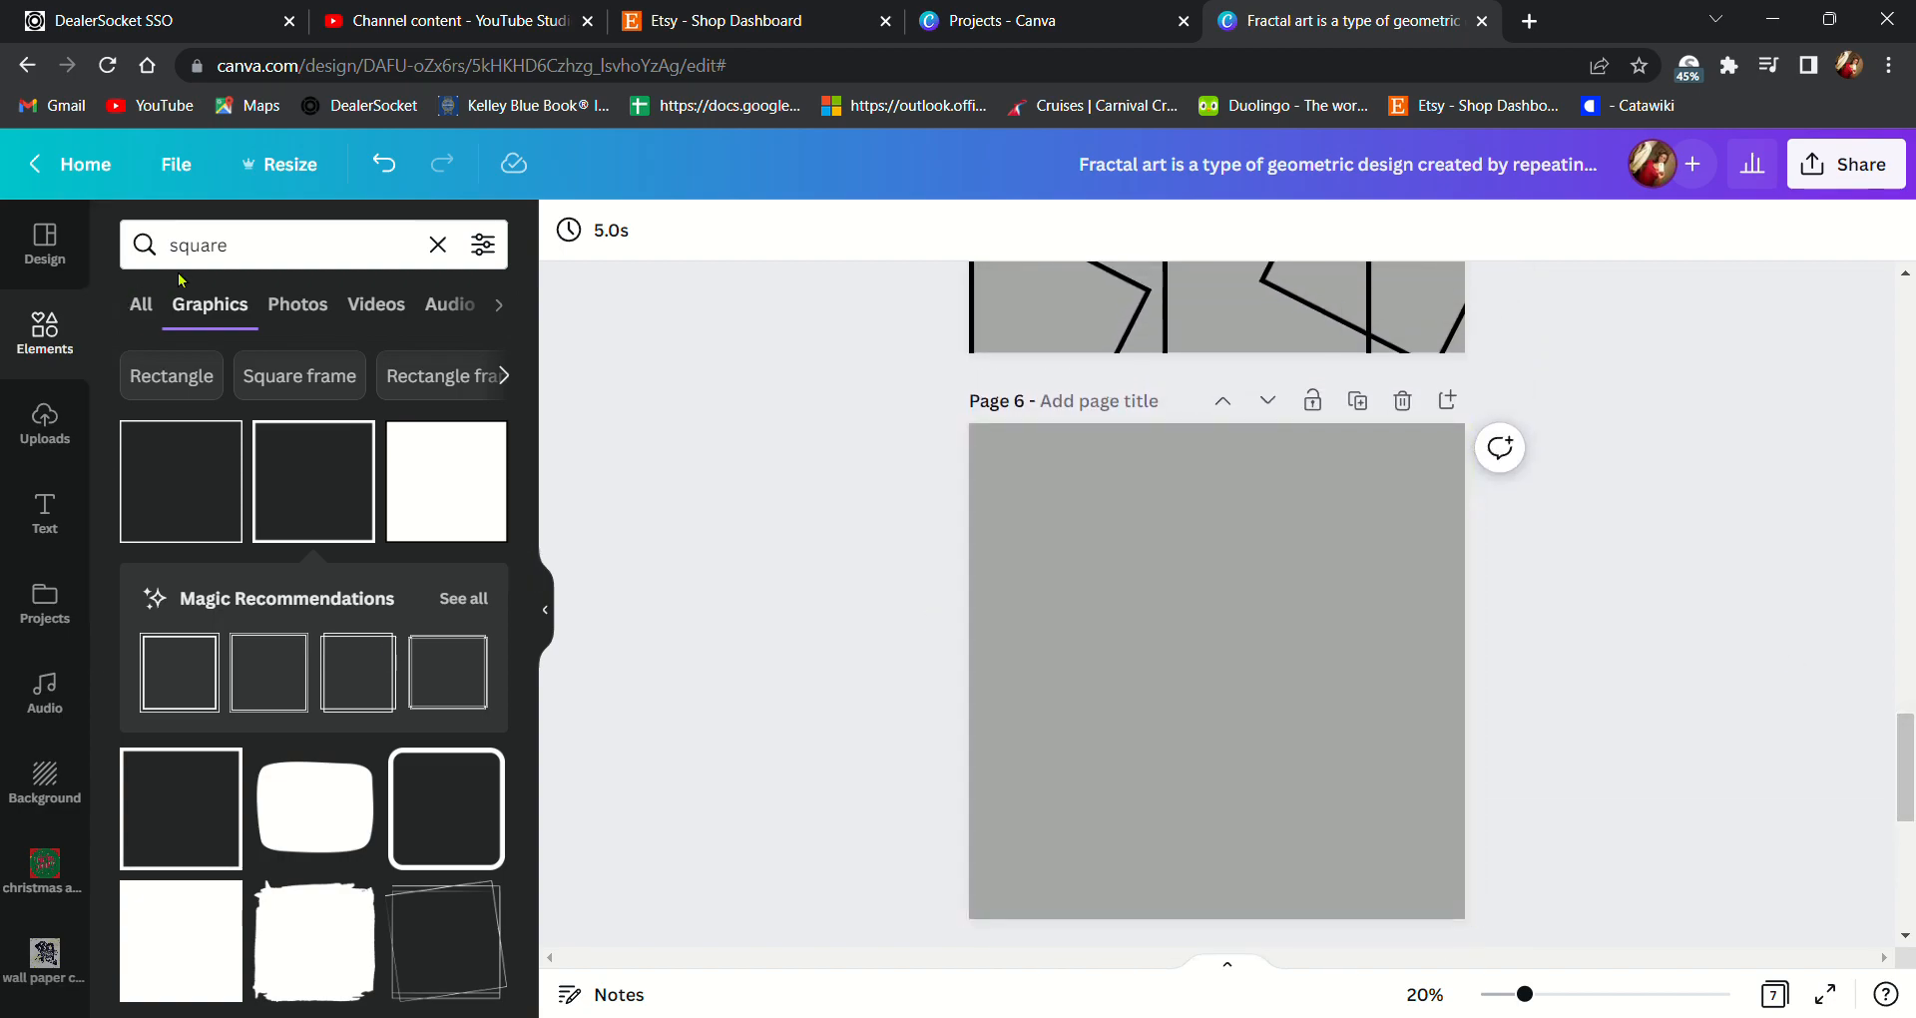
pyautogui.click(274, 260)
pyautogui.press('BackSpace')
pyautogui.press('BackSpace')
pyautogui.press('BackSpace')
pyautogui.press('BackSpace')
pyautogui.press('BackSpace')
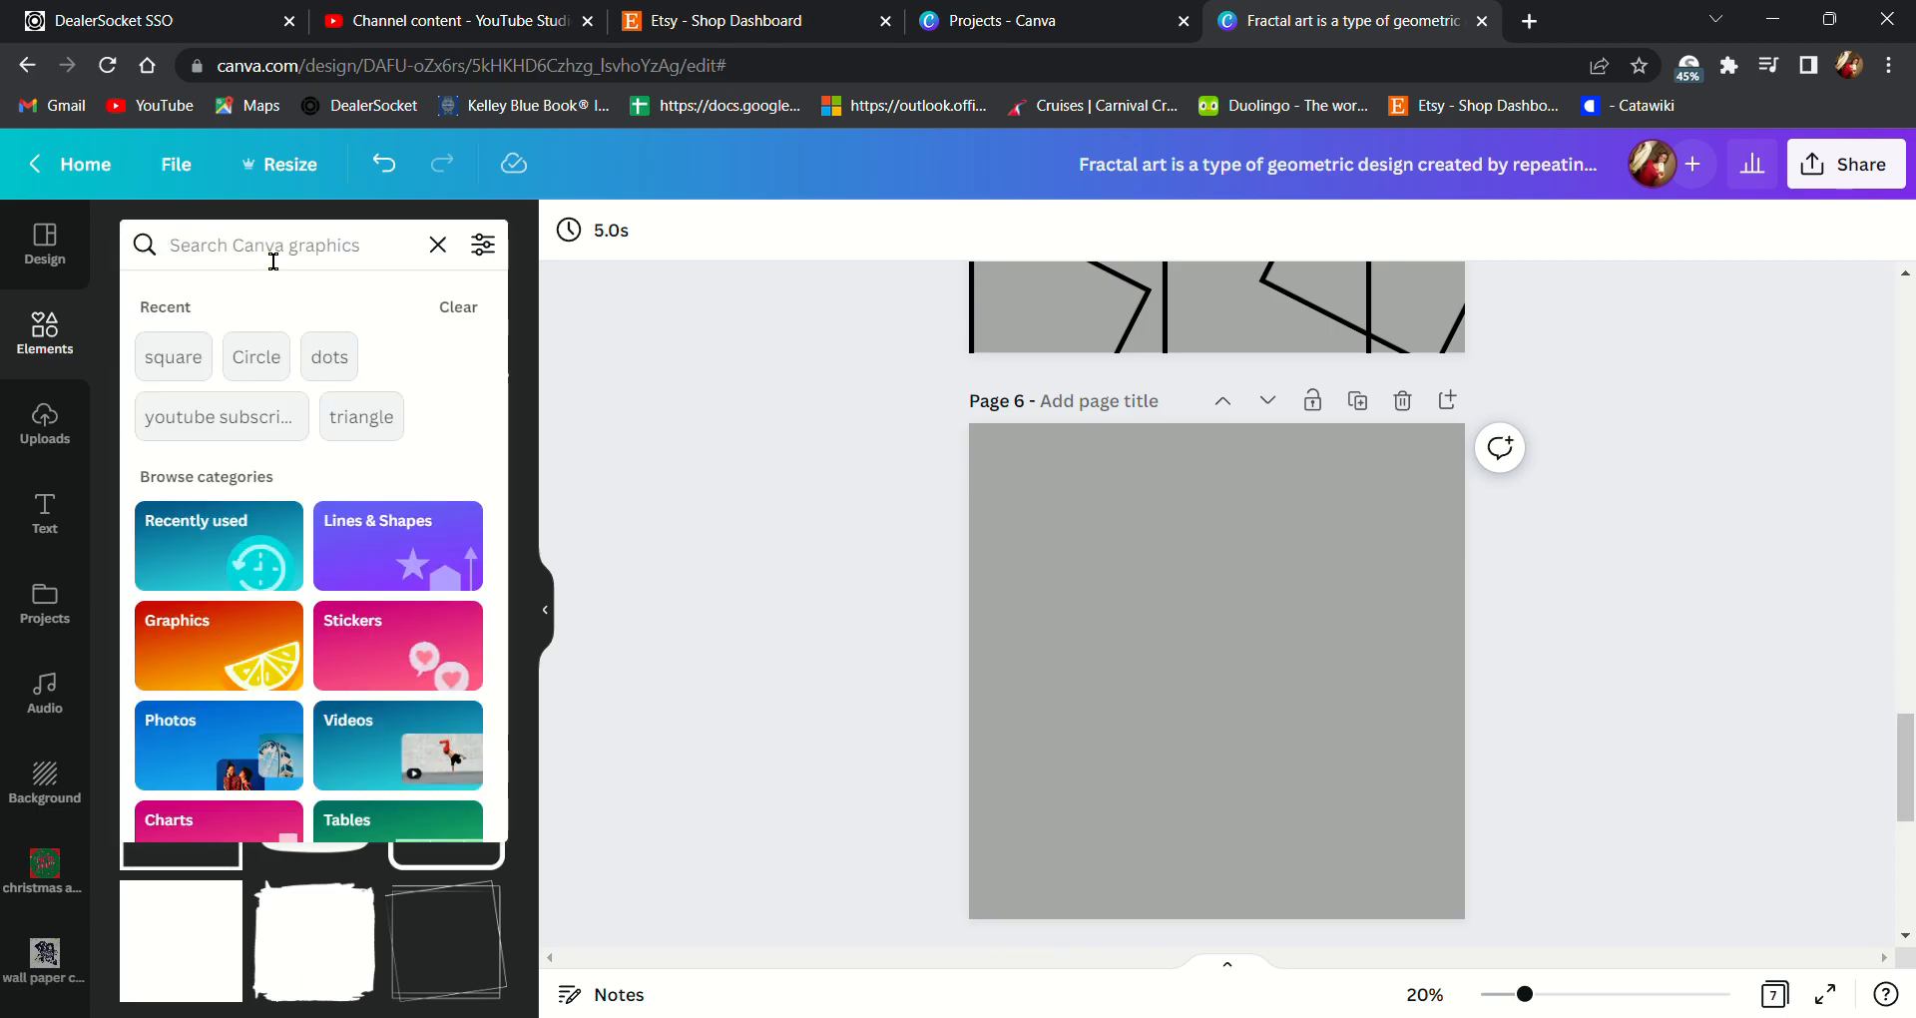
pyautogui.write('li')
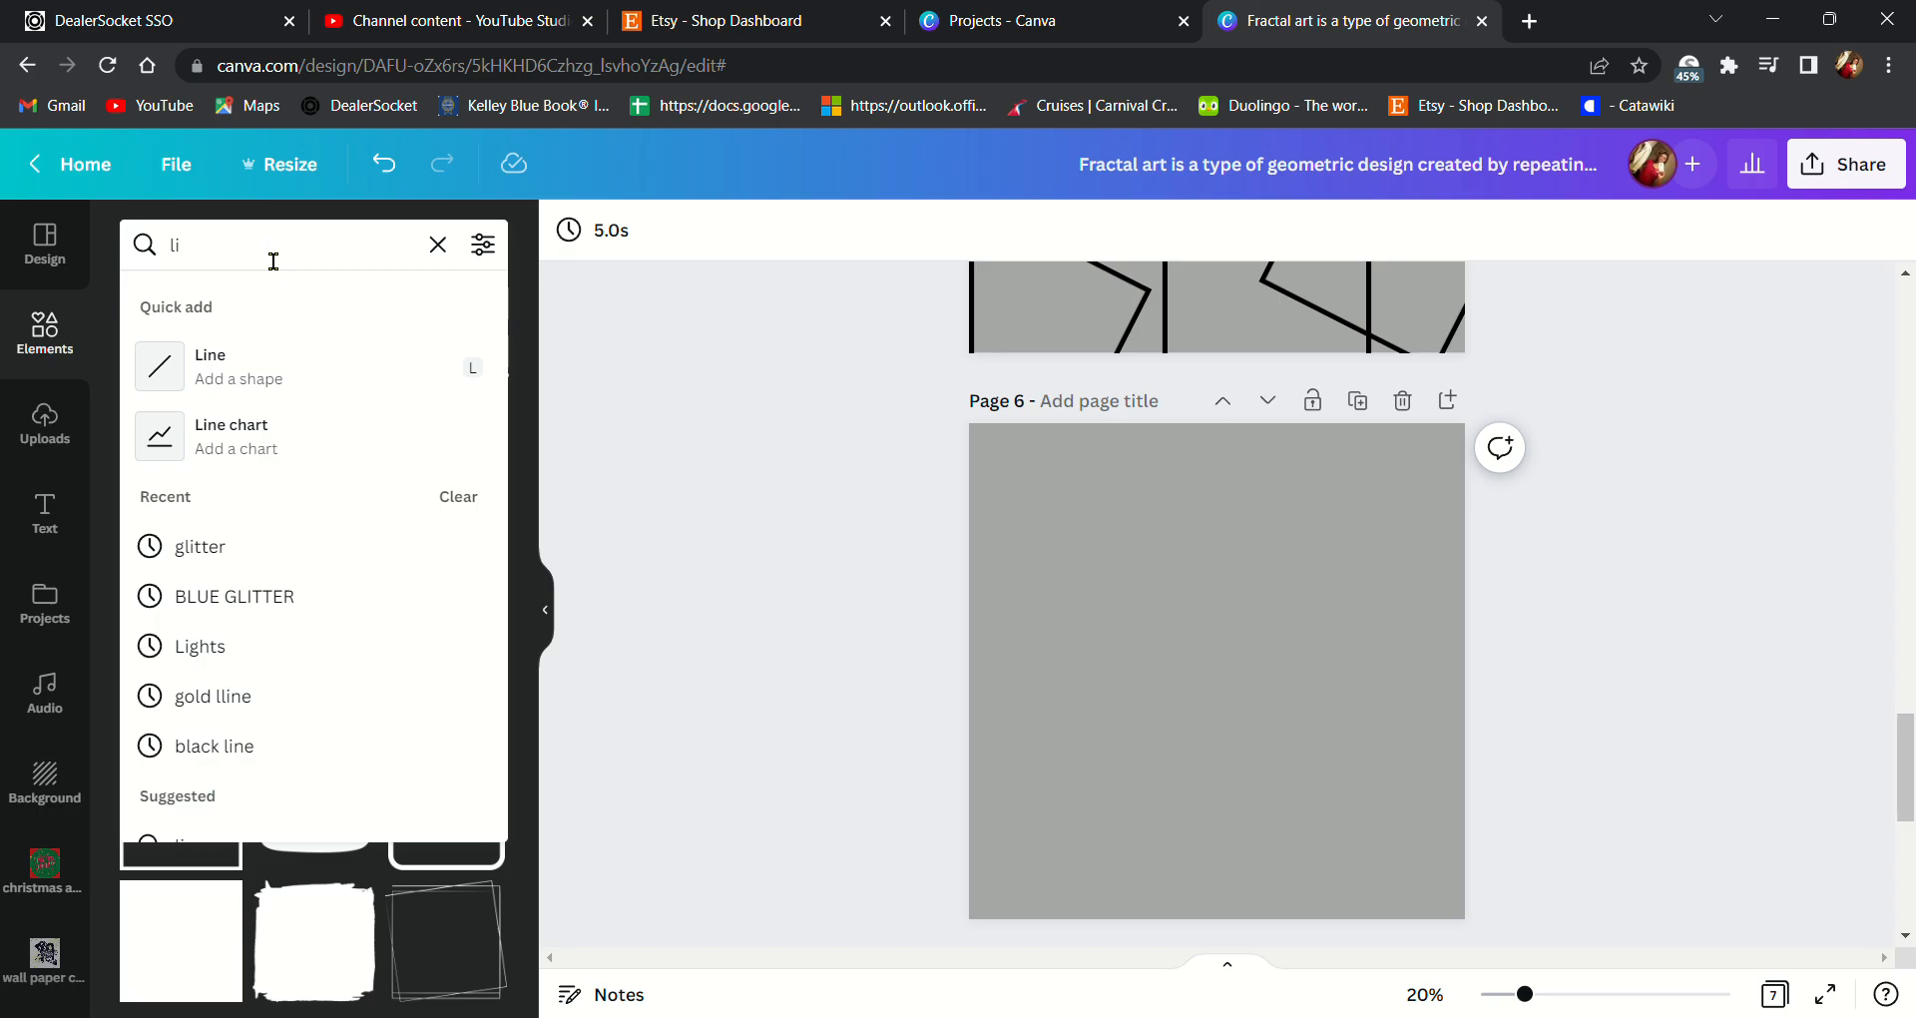
pyautogui.click(161, 368)
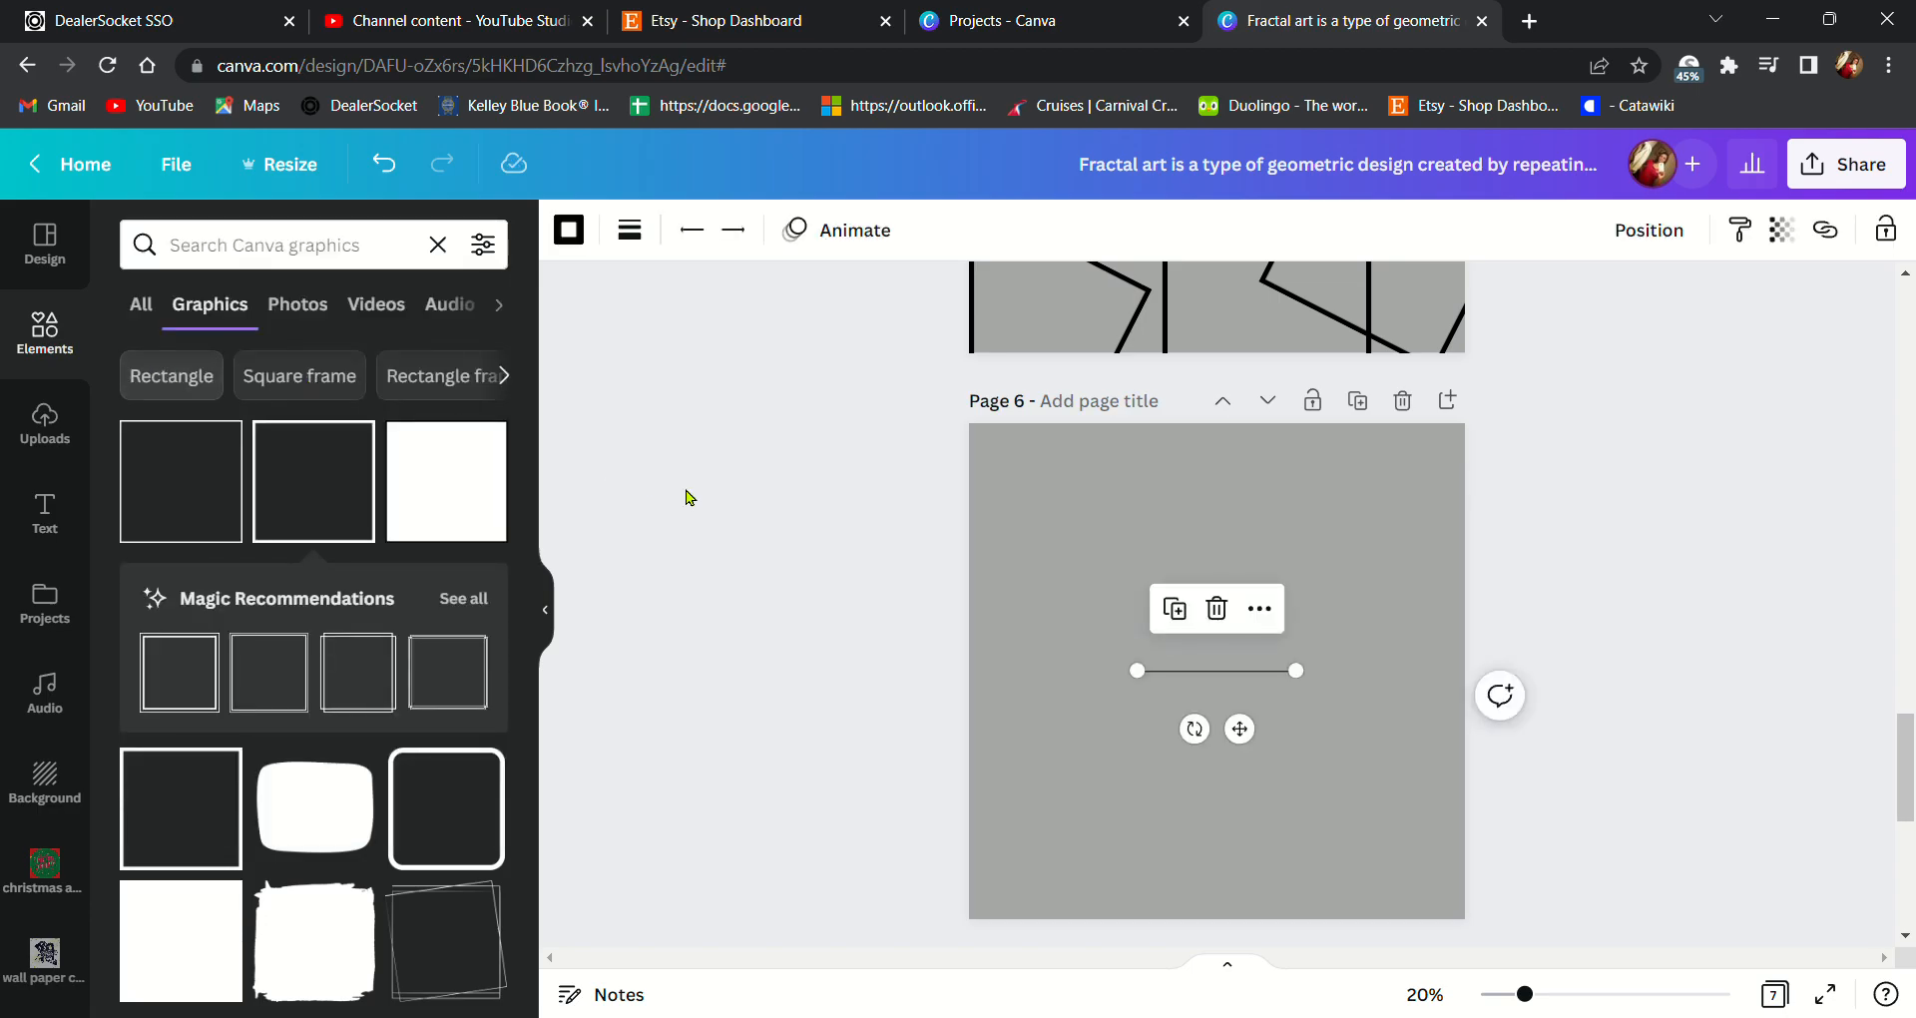
# - Set the line weight to 43 and place the line diagonally across page 6's upper-left corner
pyautogui.click(629, 231)
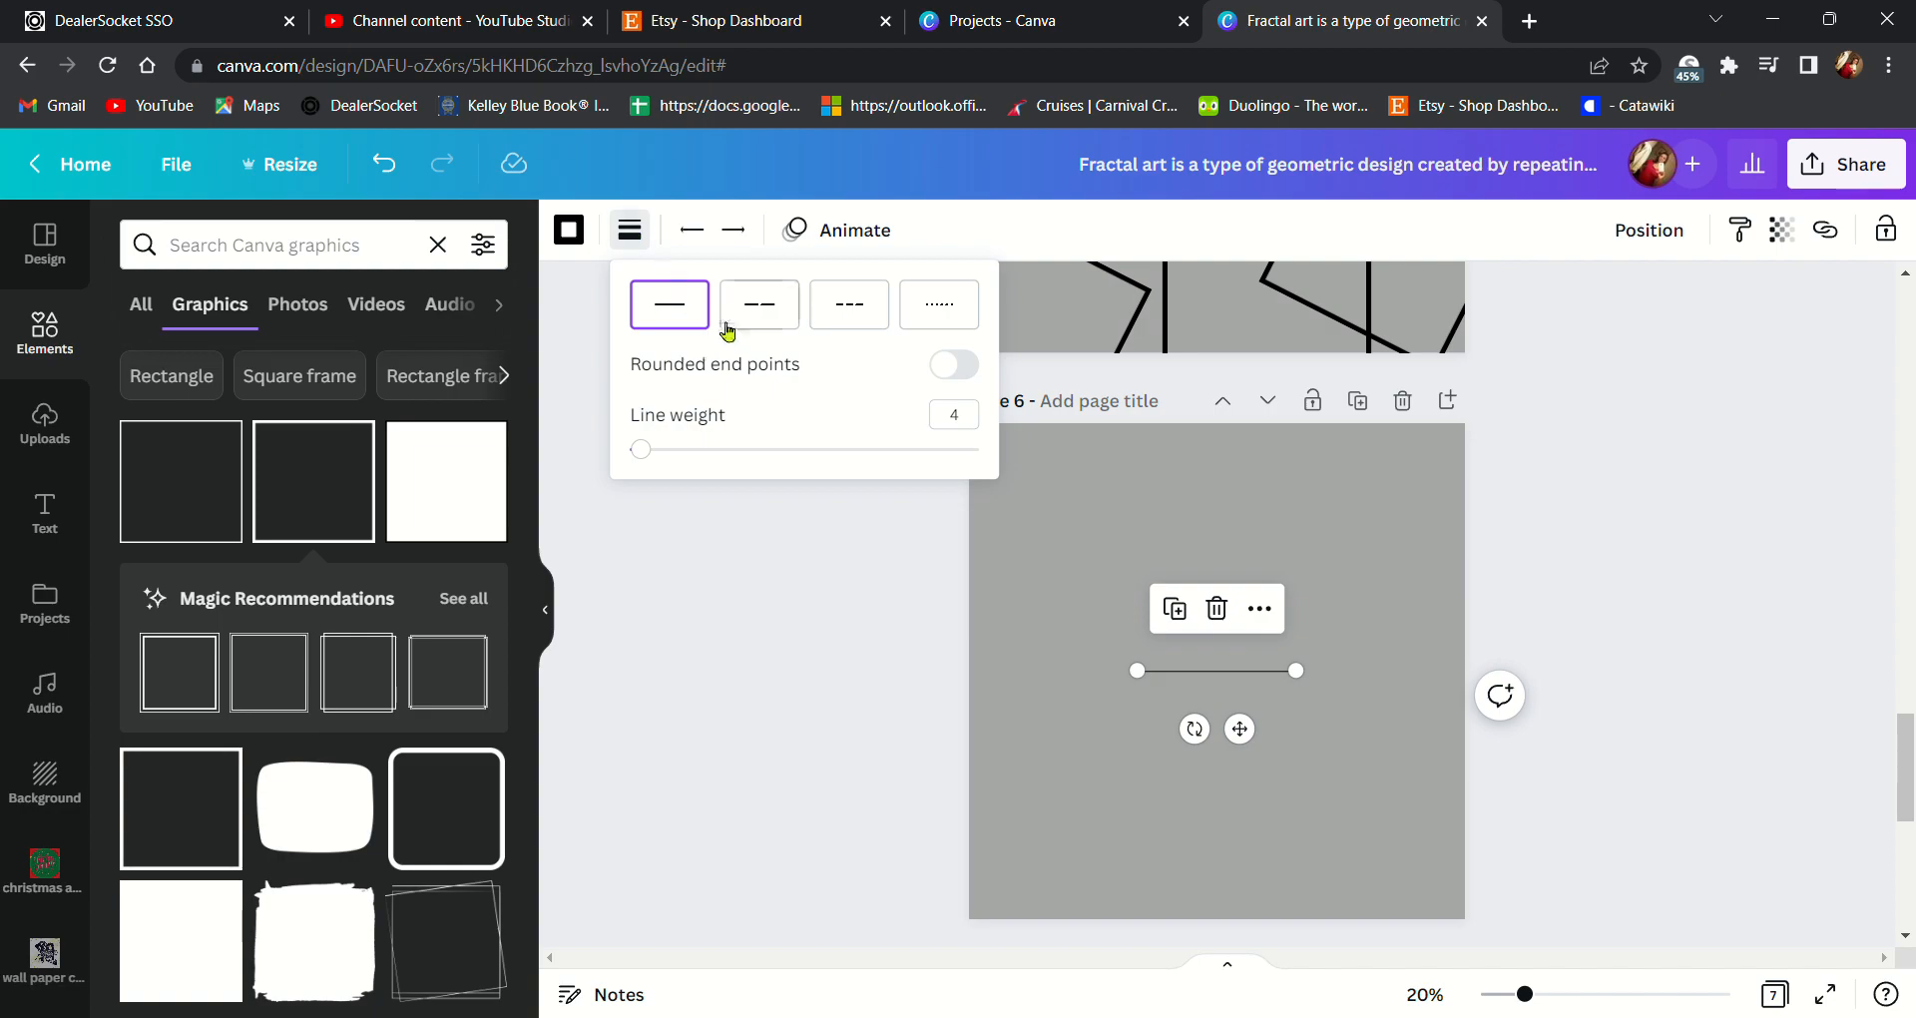
pyautogui.moveTo(650, 454); pyautogui.dragTo(787, 456)
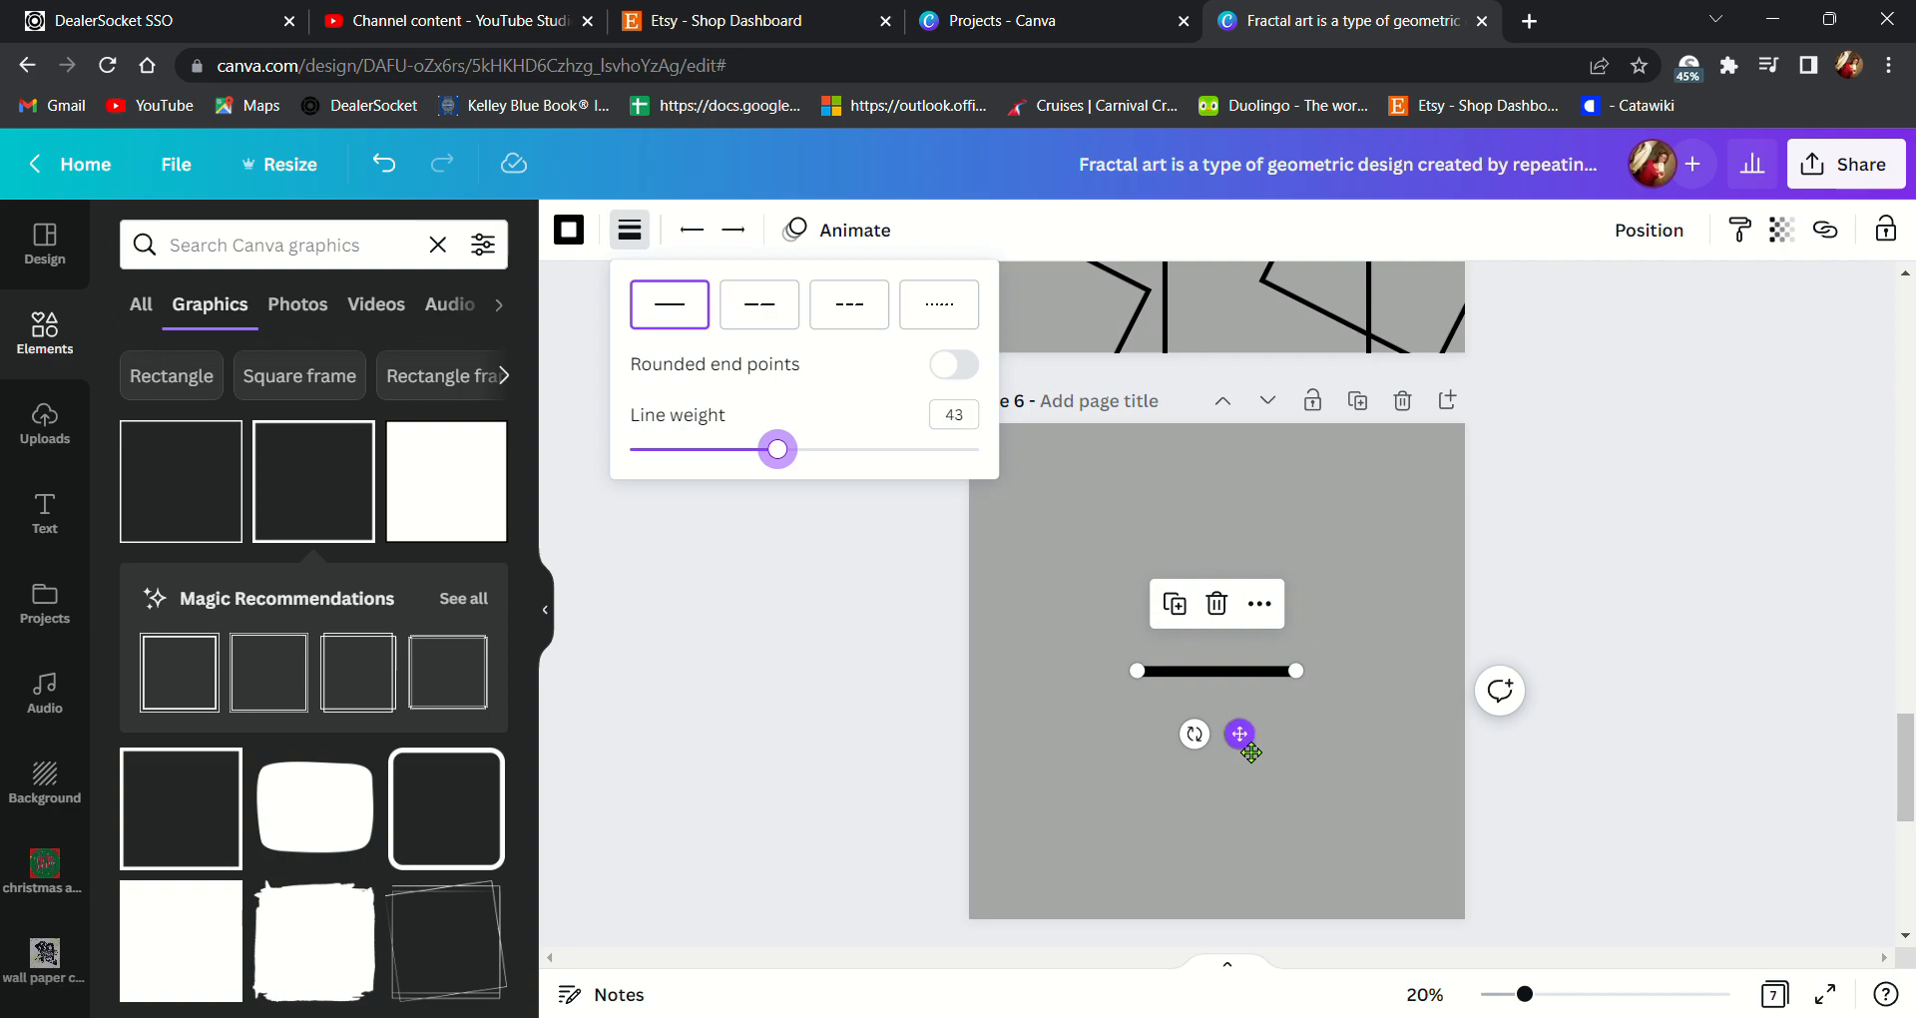
pyautogui.moveTo(1195, 733); pyautogui.dragTo(1092, 509)
# - Duplicate the thick black line repeatedly until the overlapping copies form a solid diagonal band from page 6's upper-left corner to its lower-right corner
pyautogui.click(993, 343)
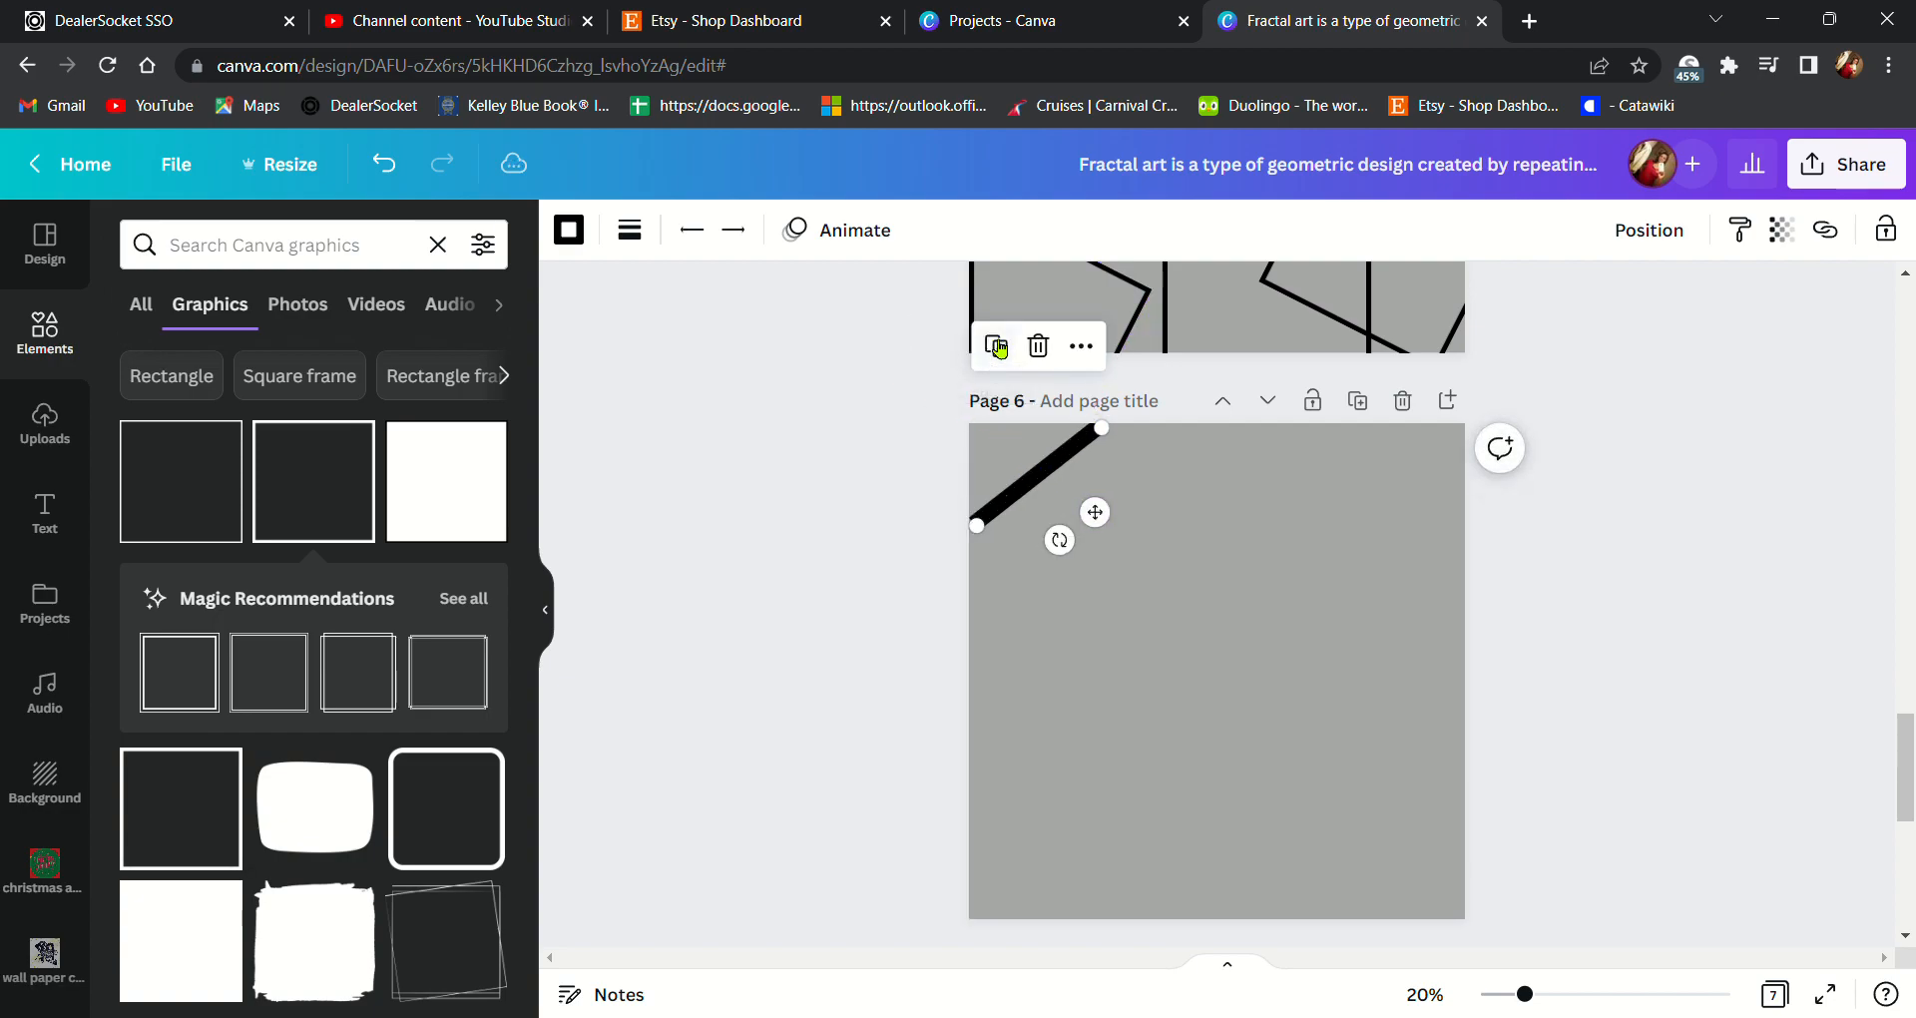
pyautogui.click(1011, 355)
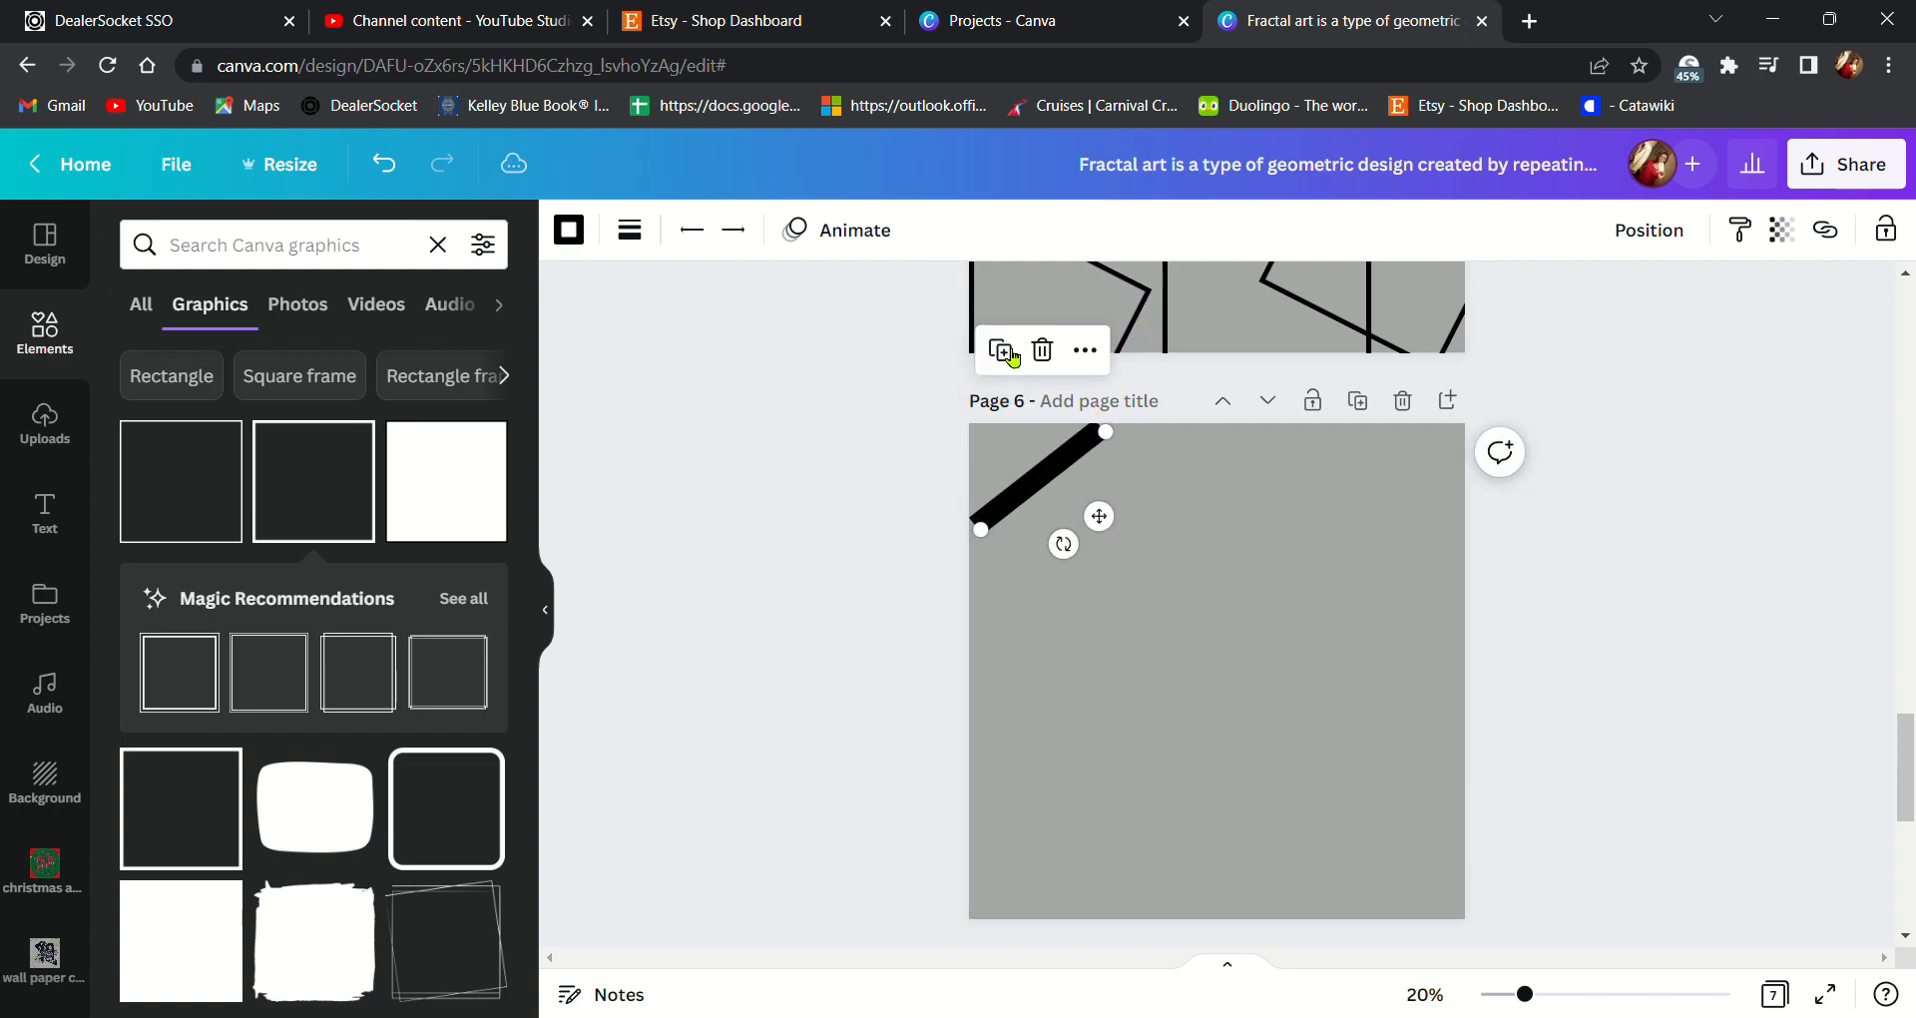
pyautogui.click(1011, 356)
pyautogui.click(1013, 359)
pyautogui.click(1015, 362)
pyautogui.click(1017, 360)
pyautogui.click(1020, 360)
pyautogui.click(1024, 360)
pyautogui.click(1027, 361)
pyautogui.click(1027, 364)
pyautogui.click(1038, 389)
pyautogui.click(1037, 390)
pyautogui.click(1037, 390)
pyautogui.click(1036, 392)
pyautogui.click(1036, 391)
pyautogui.click(1035, 392)
pyautogui.click(1059, 409)
pyautogui.click(1061, 410)
pyautogui.click(1063, 412)
pyautogui.click(1065, 412)
pyautogui.click(1067, 413)
pyautogui.click(1071, 415)
pyautogui.click(1085, 431)
pyautogui.click(1086, 433)
pyautogui.click(1087, 434)
pyautogui.click(1088, 436)
pyautogui.click(1089, 436)
pyautogui.click(1090, 438)
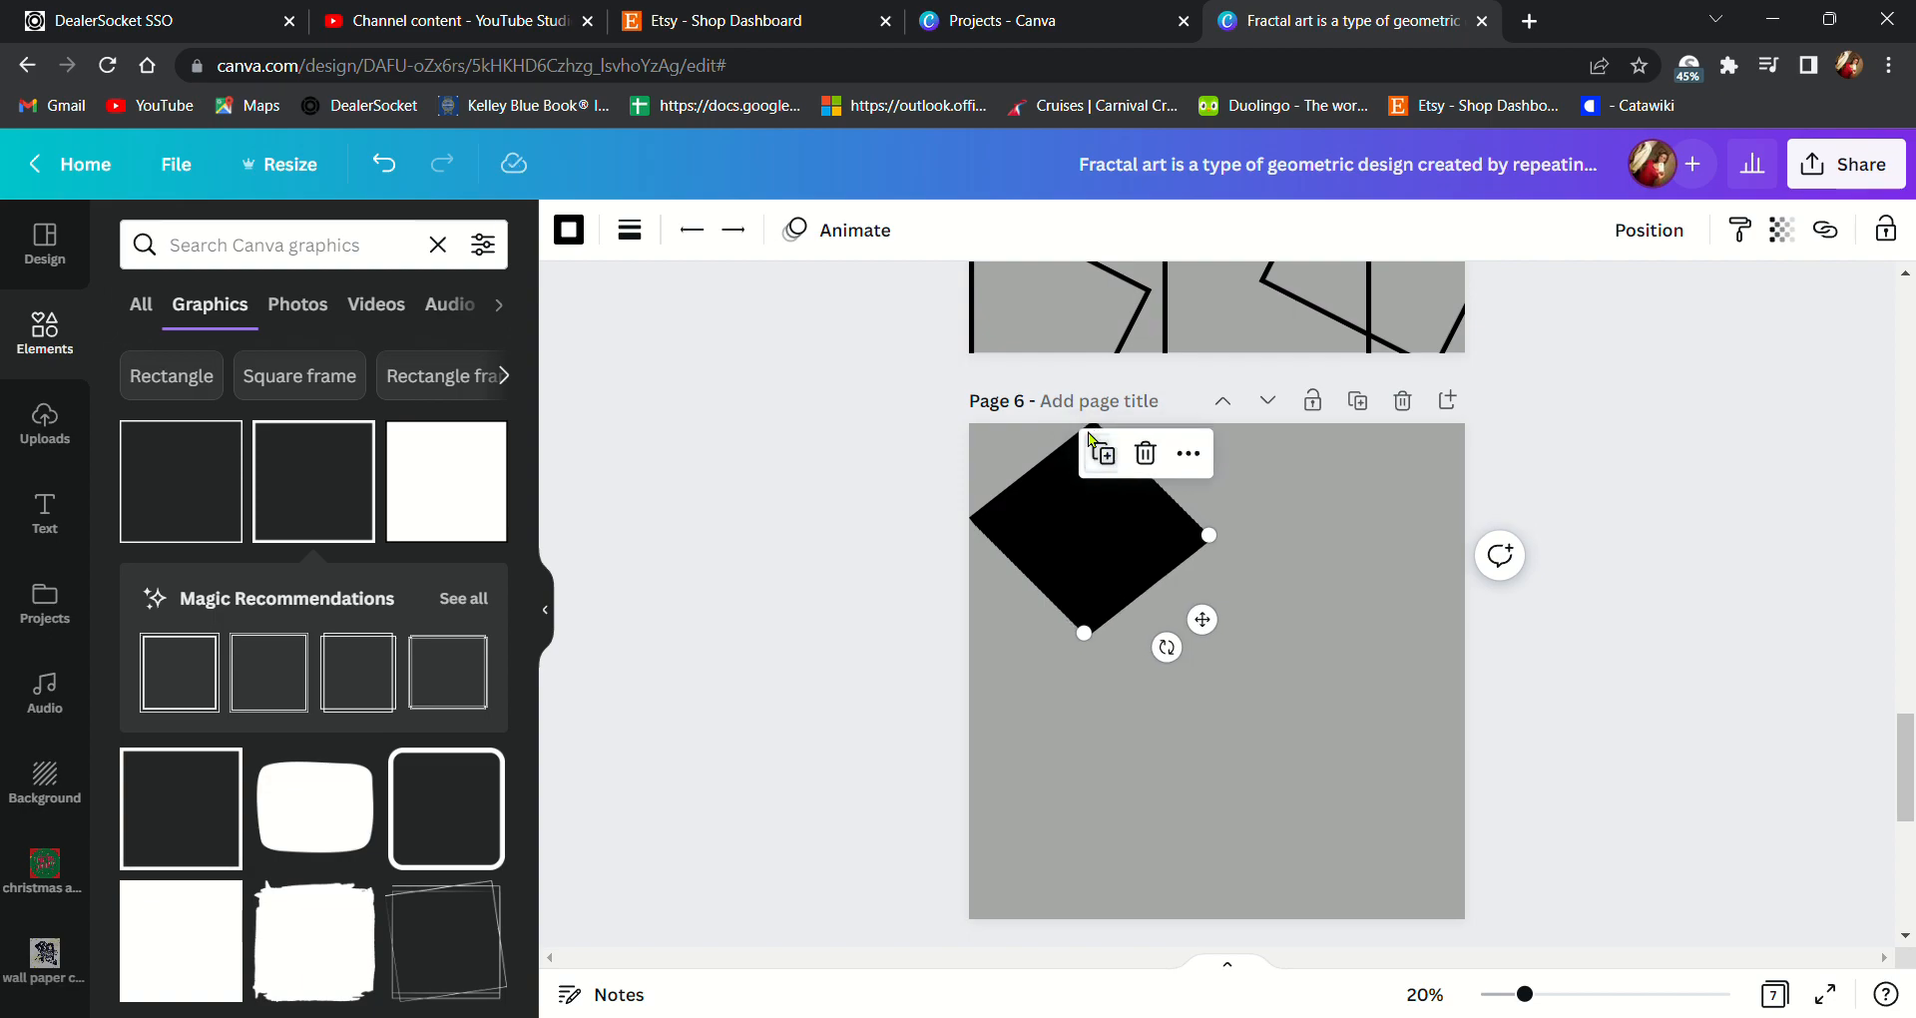
pyautogui.click(1102, 453)
pyautogui.click(1107, 460)
pyautogui.click(1113, 467)
pyautogui.click(1118, 473)
pyautogui.click(1122, 480)
pyautogui.click(1123, 479)
pyautogui.click(1135, 488)
pyautogui.click(1136, 489)
pyautogui.click(1139, 490)
pyautogui.click(1141, 491)
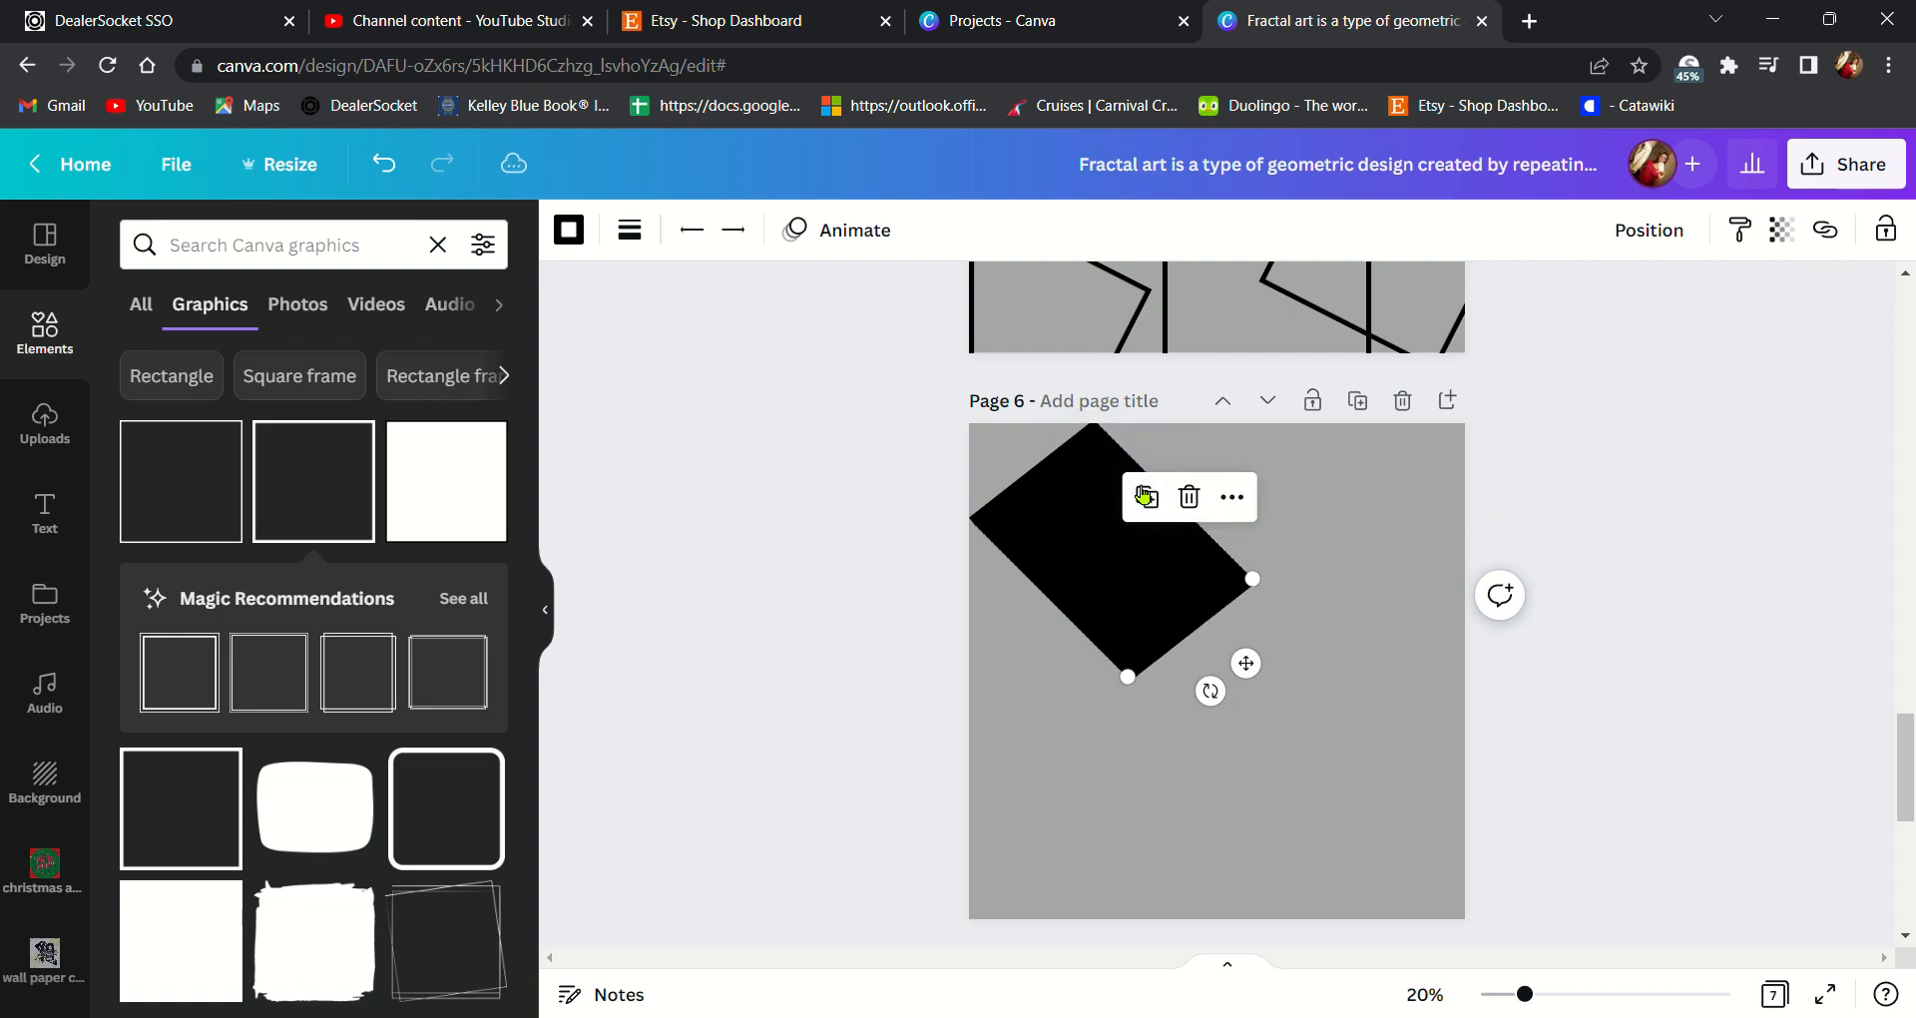
pyautogui.click(1143, 493)
pyautogui.click(1145, 494)
pyautogui.click(1150, 494)
pyautogui.click(1154, 497)
pyautogui.click(1158, 500)
pyautogui.click(1162, 503)
pyautogui.click(1165, 505)
pyautogui.click(1172, 516)
pyautogui.click(1177, 520)
pyautogui.click(1181, 525)
pyautogui.click(1186, 529)
pyautogui.click(1190, 533)
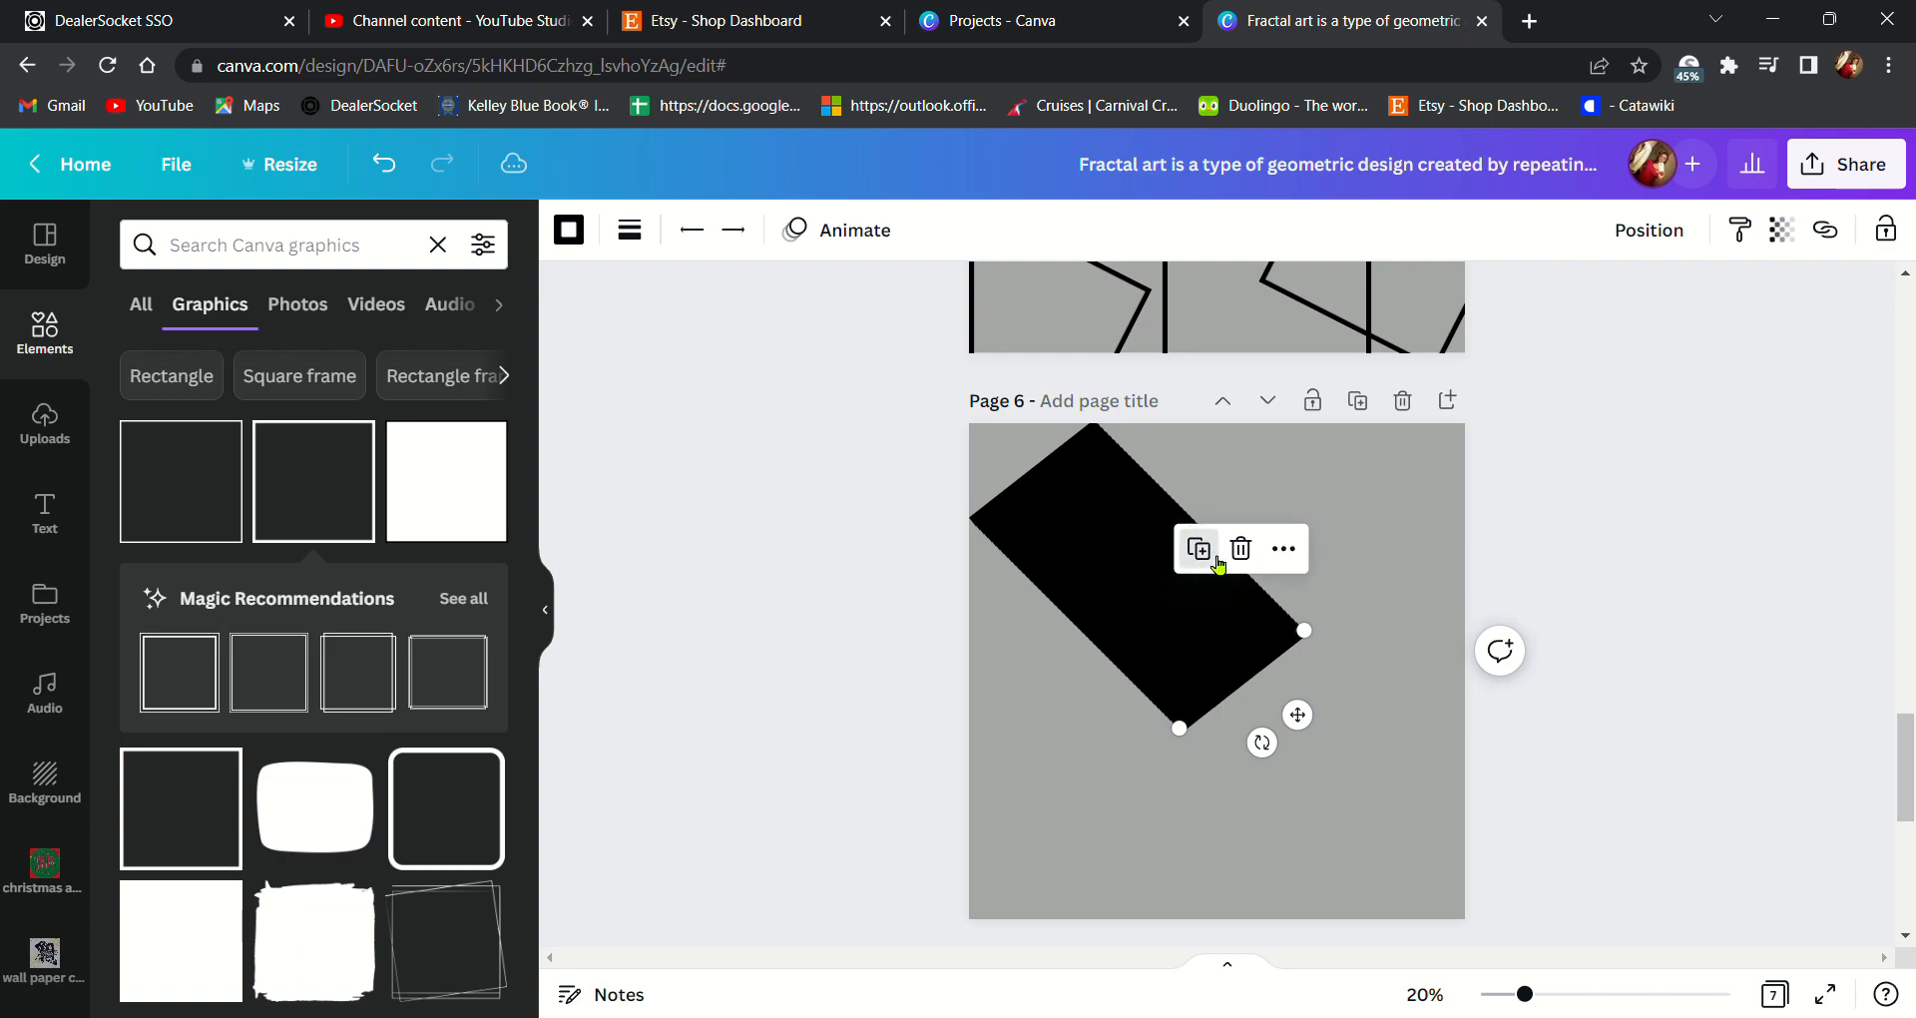
pyautogui.click(1201, 548)
pyautogui.click(1207, 553)
pyautogui.click(1213, 559)
pyautogui.click(1218, 565)
pyautogui.click(1220, 569)
pyautogui.click(1225, 574)
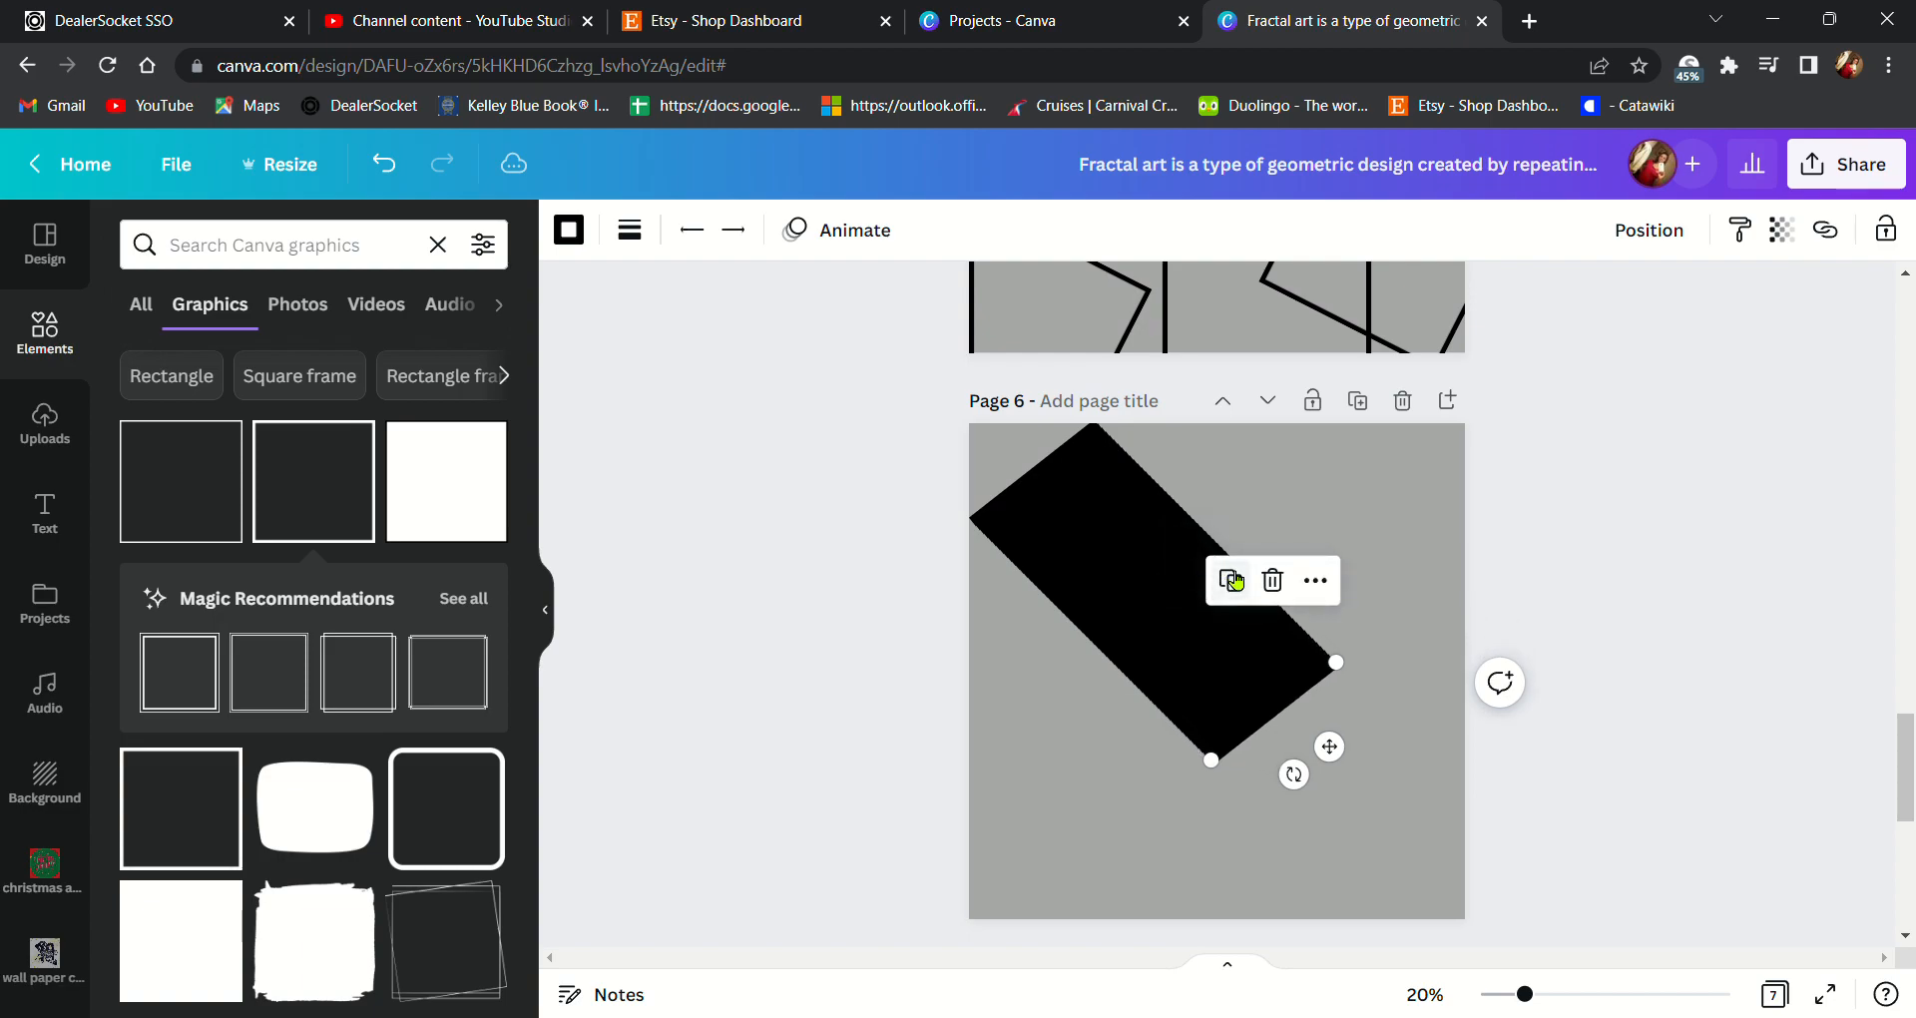
pyautogui.click(1233, 581)
pyautogui.click(1239, 586)
pyautogui.click(1241, 591)
pyautogui.click(1247, 597)
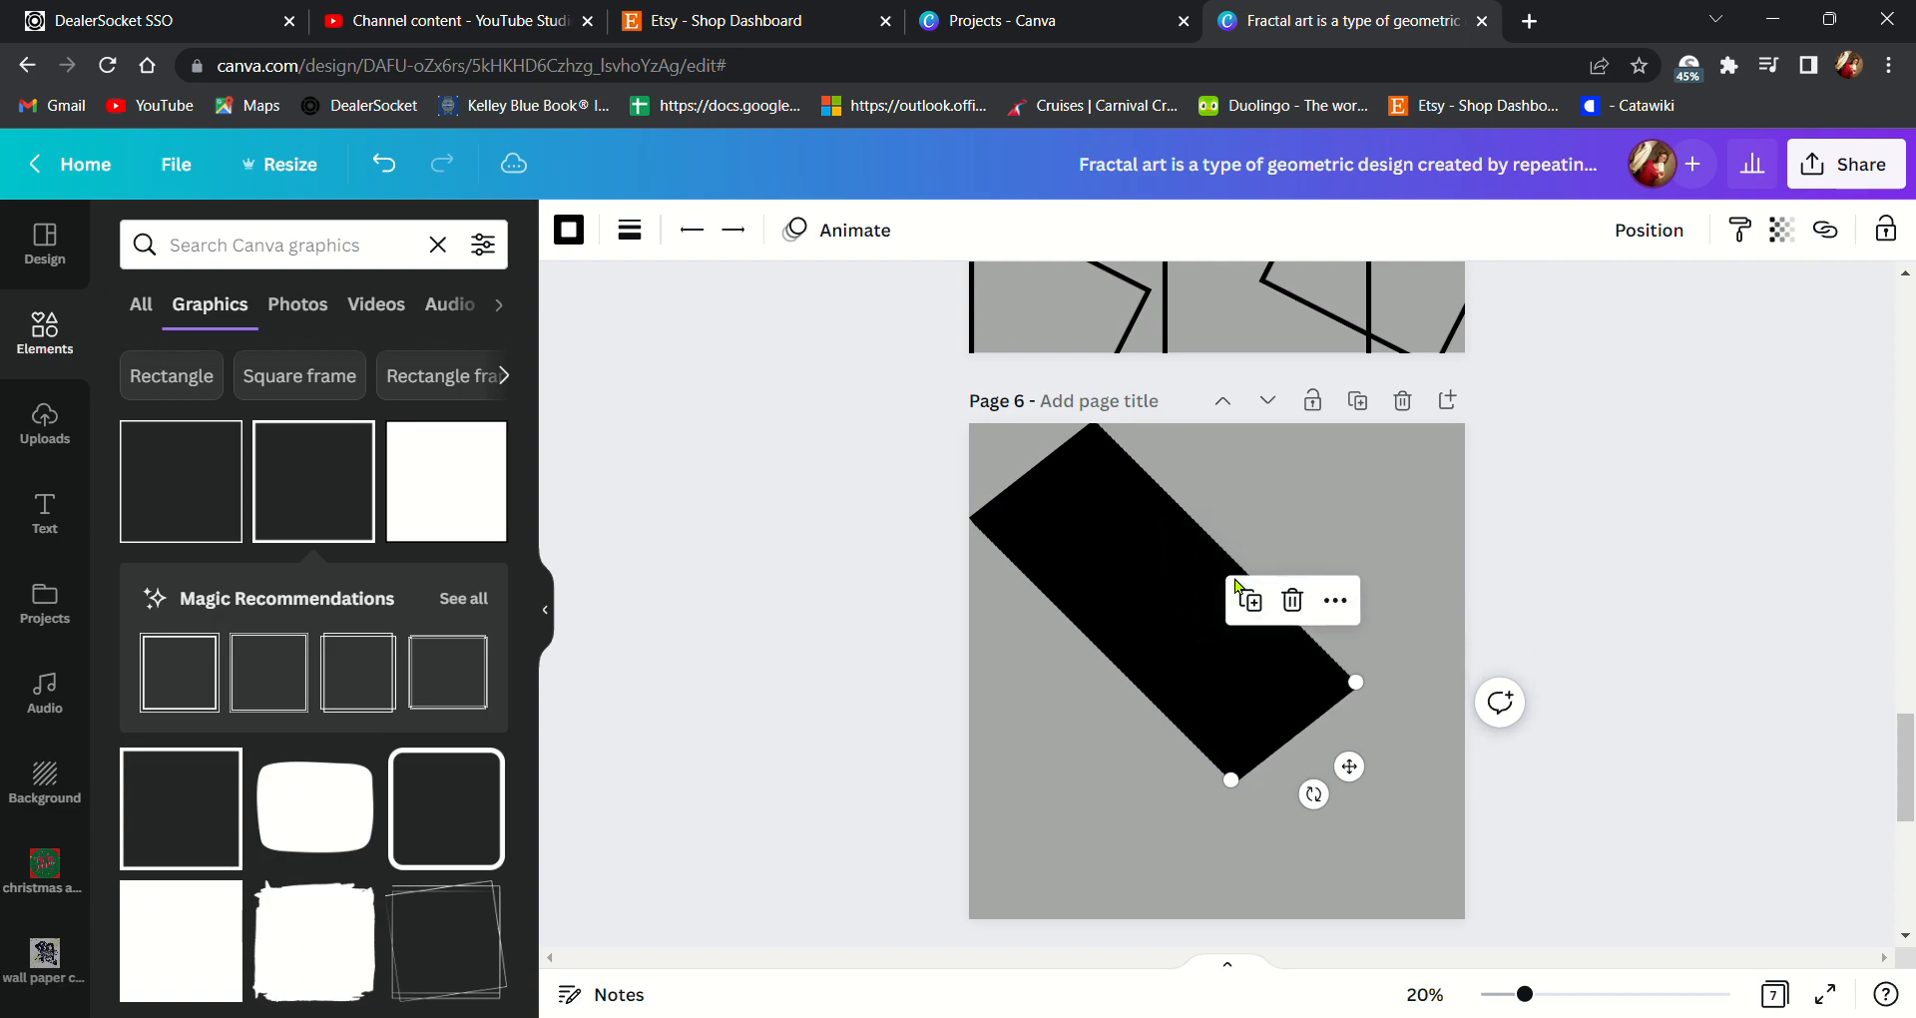
pyautogui.click(1255, 606)
pyautogui.click(1259, 608)
pyautogui.click(1264, 613)
pyautogui.click(1270, 619)
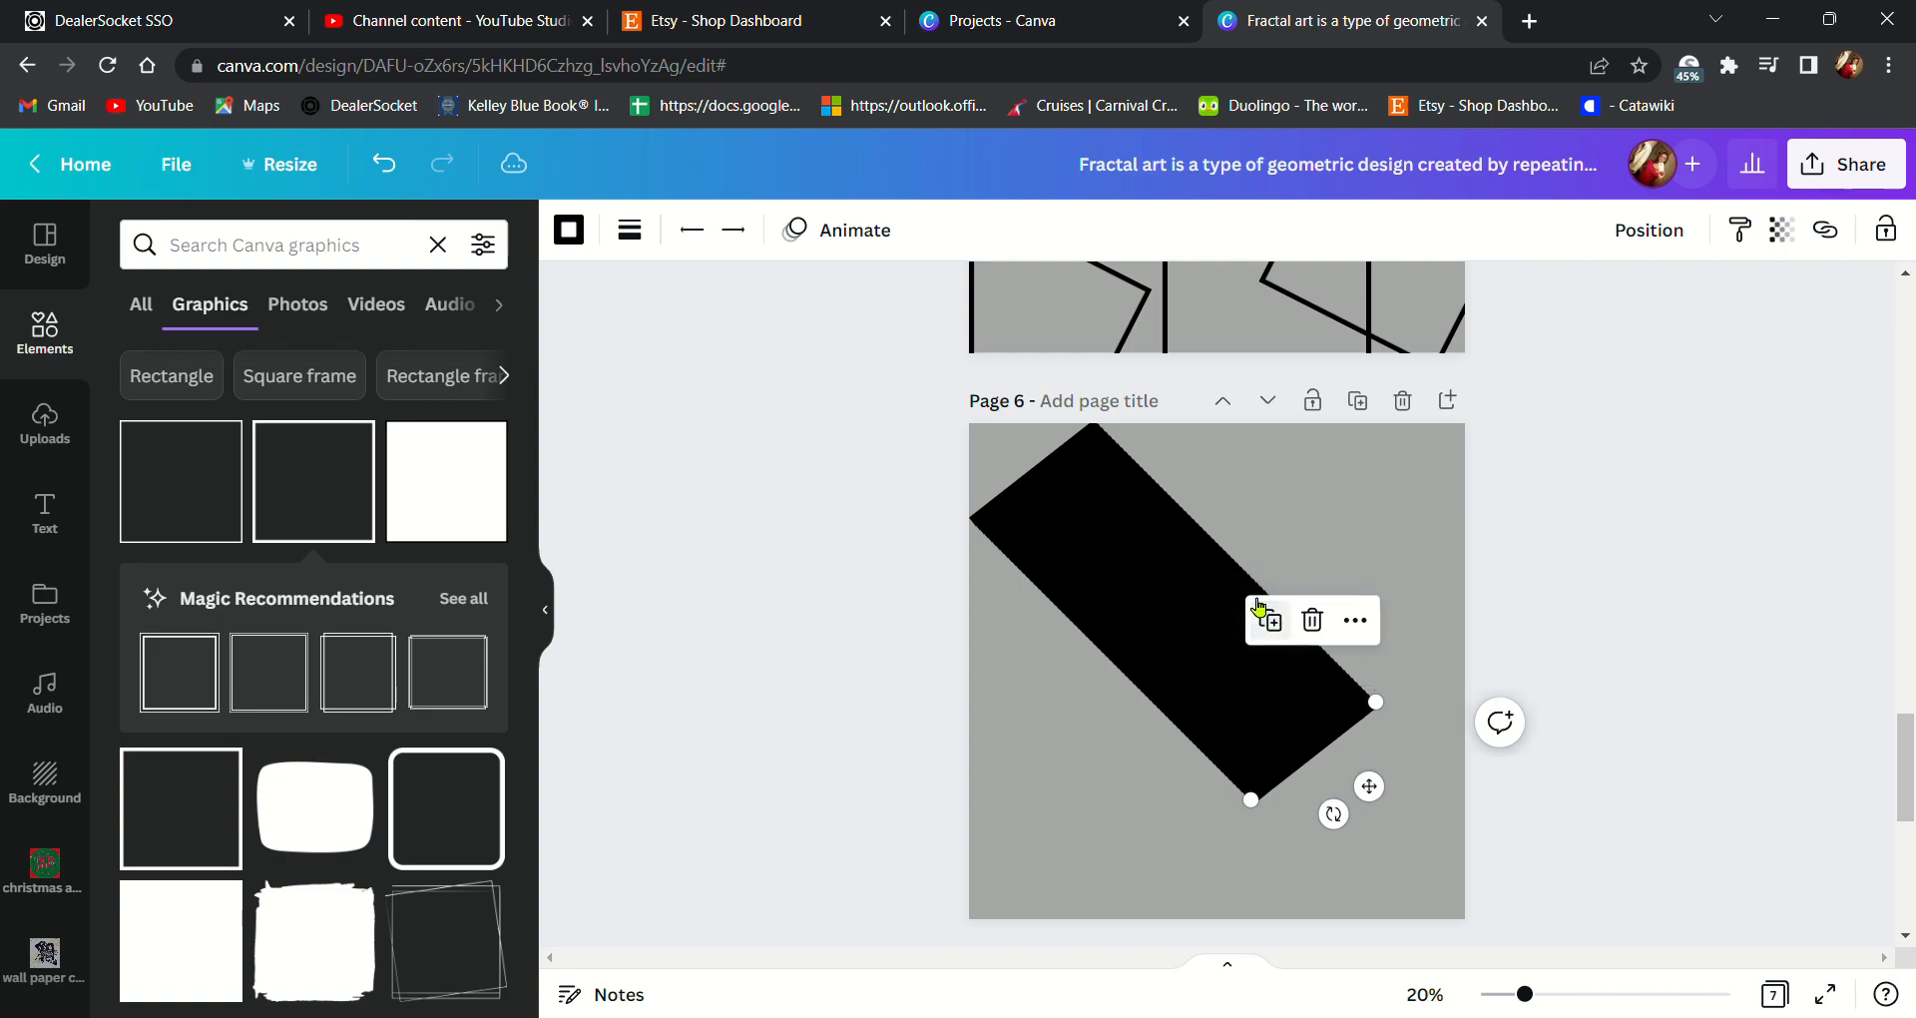
pyautogui.click(1275, 626)
pyautogui.click(1280, 630)
pyautogui.click(1285, 635)
pyautogui.click(1289, 641)
pyautogui.click(1294, 646)
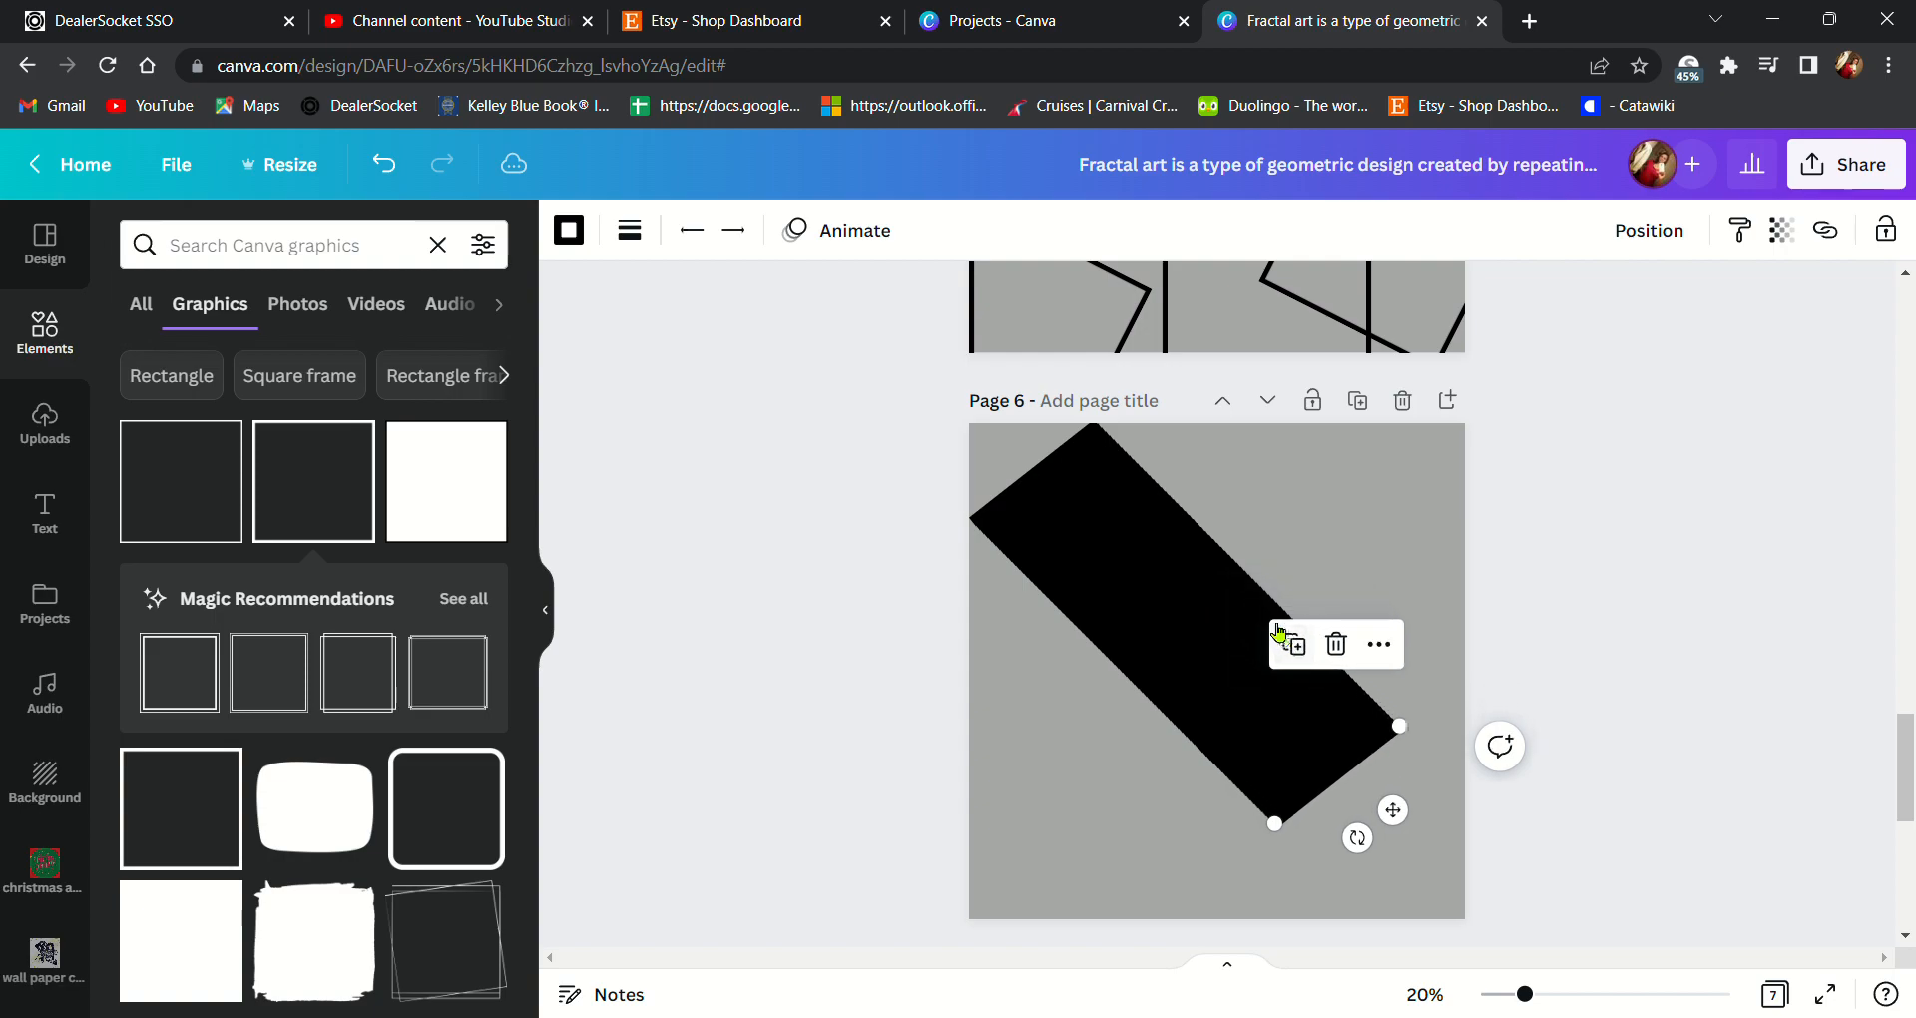
pyautogui.click(1318, 655)
pyautogui.click(1324, 660)
pyautogui.click(1327, 665)
pyautogui.click(1331, 670)
pyautogui.click(1336, 675)
pyautogui.click(1338, 685)
pyautogui.click(1340, 690)
pyautogui.click(1343, 694)
pyautogui.click(1346, 697)
pyautogui.click(1349, 702)
pyautogui.click(1349, 702)
pyautogui.click(1350, 701)
pyautogui.click(1351, 700)
pyautogui.click(1352, 700)
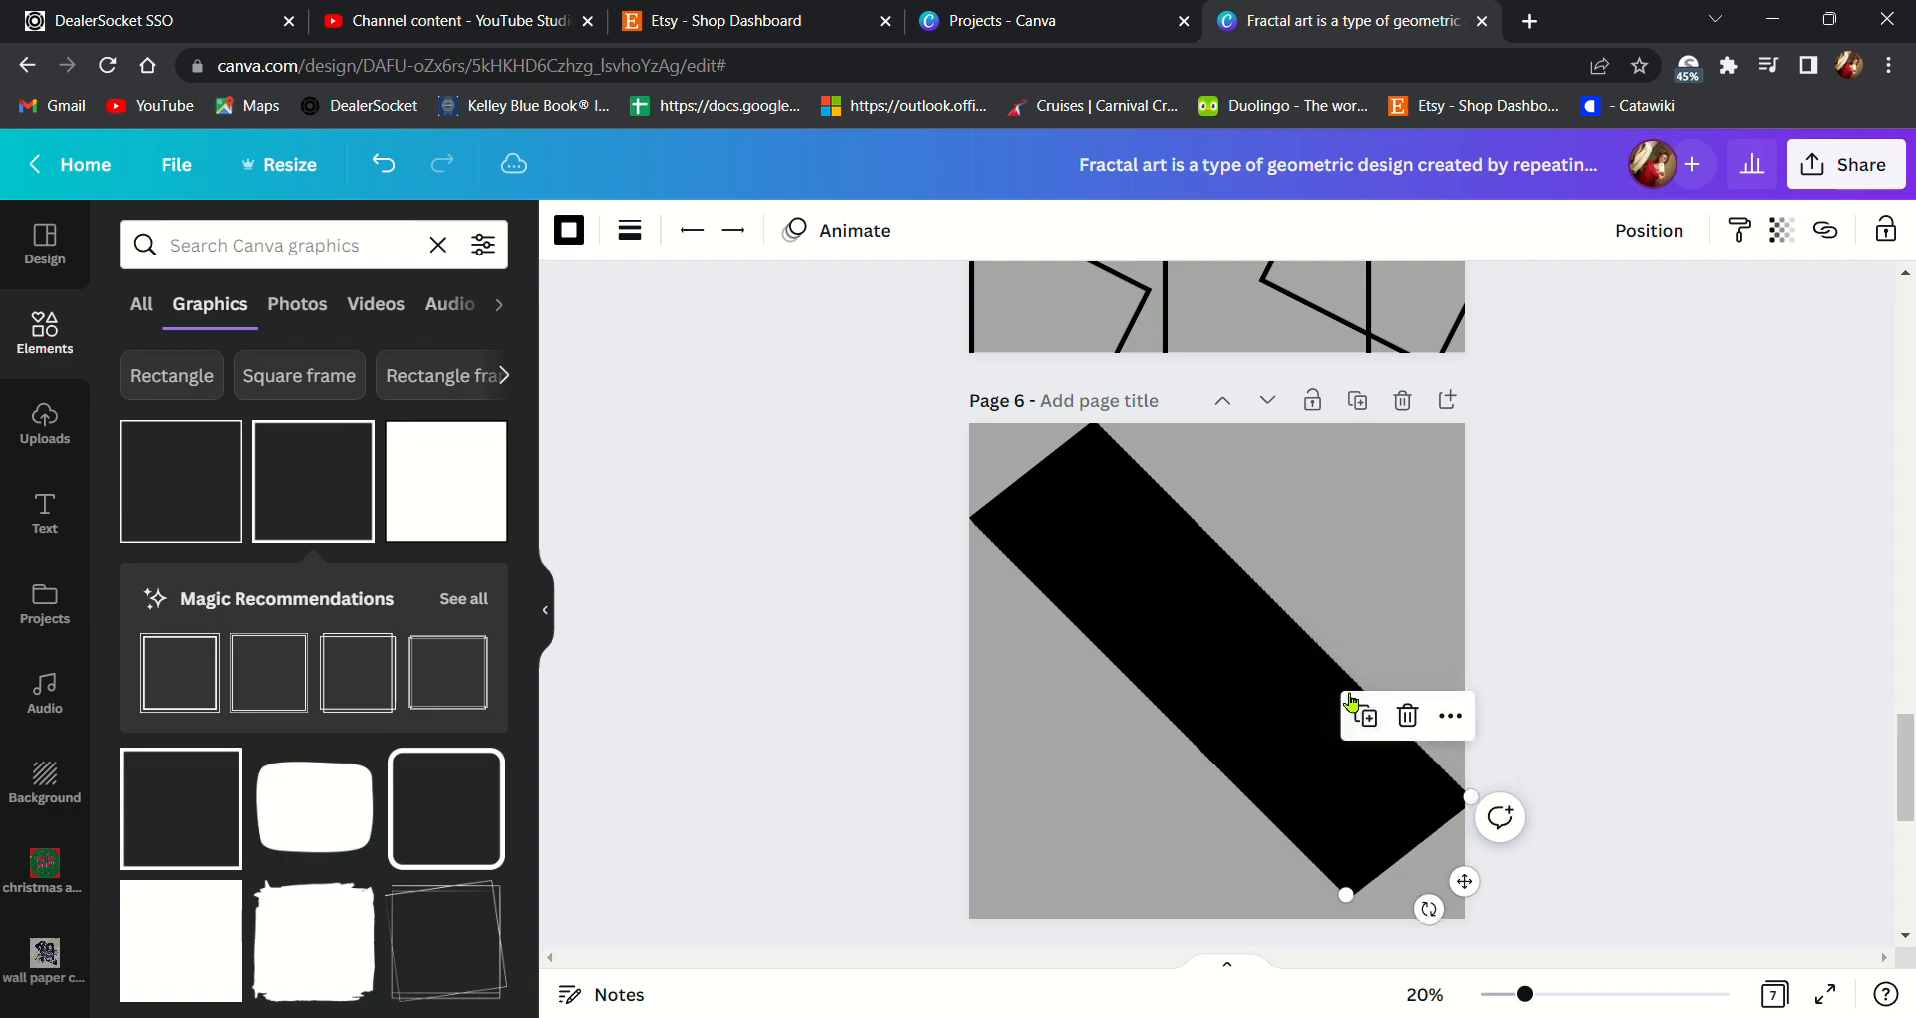
pyautogui.click(1375, 725)
pyautogui.click(1375, 725)
pyautogui.click(1374, 726)
pyautogui.click(1373, 726)
pyautogui.click(1393, 743)
pyautogui.click(1397, 749)
pyautogui.click(1417, 760)
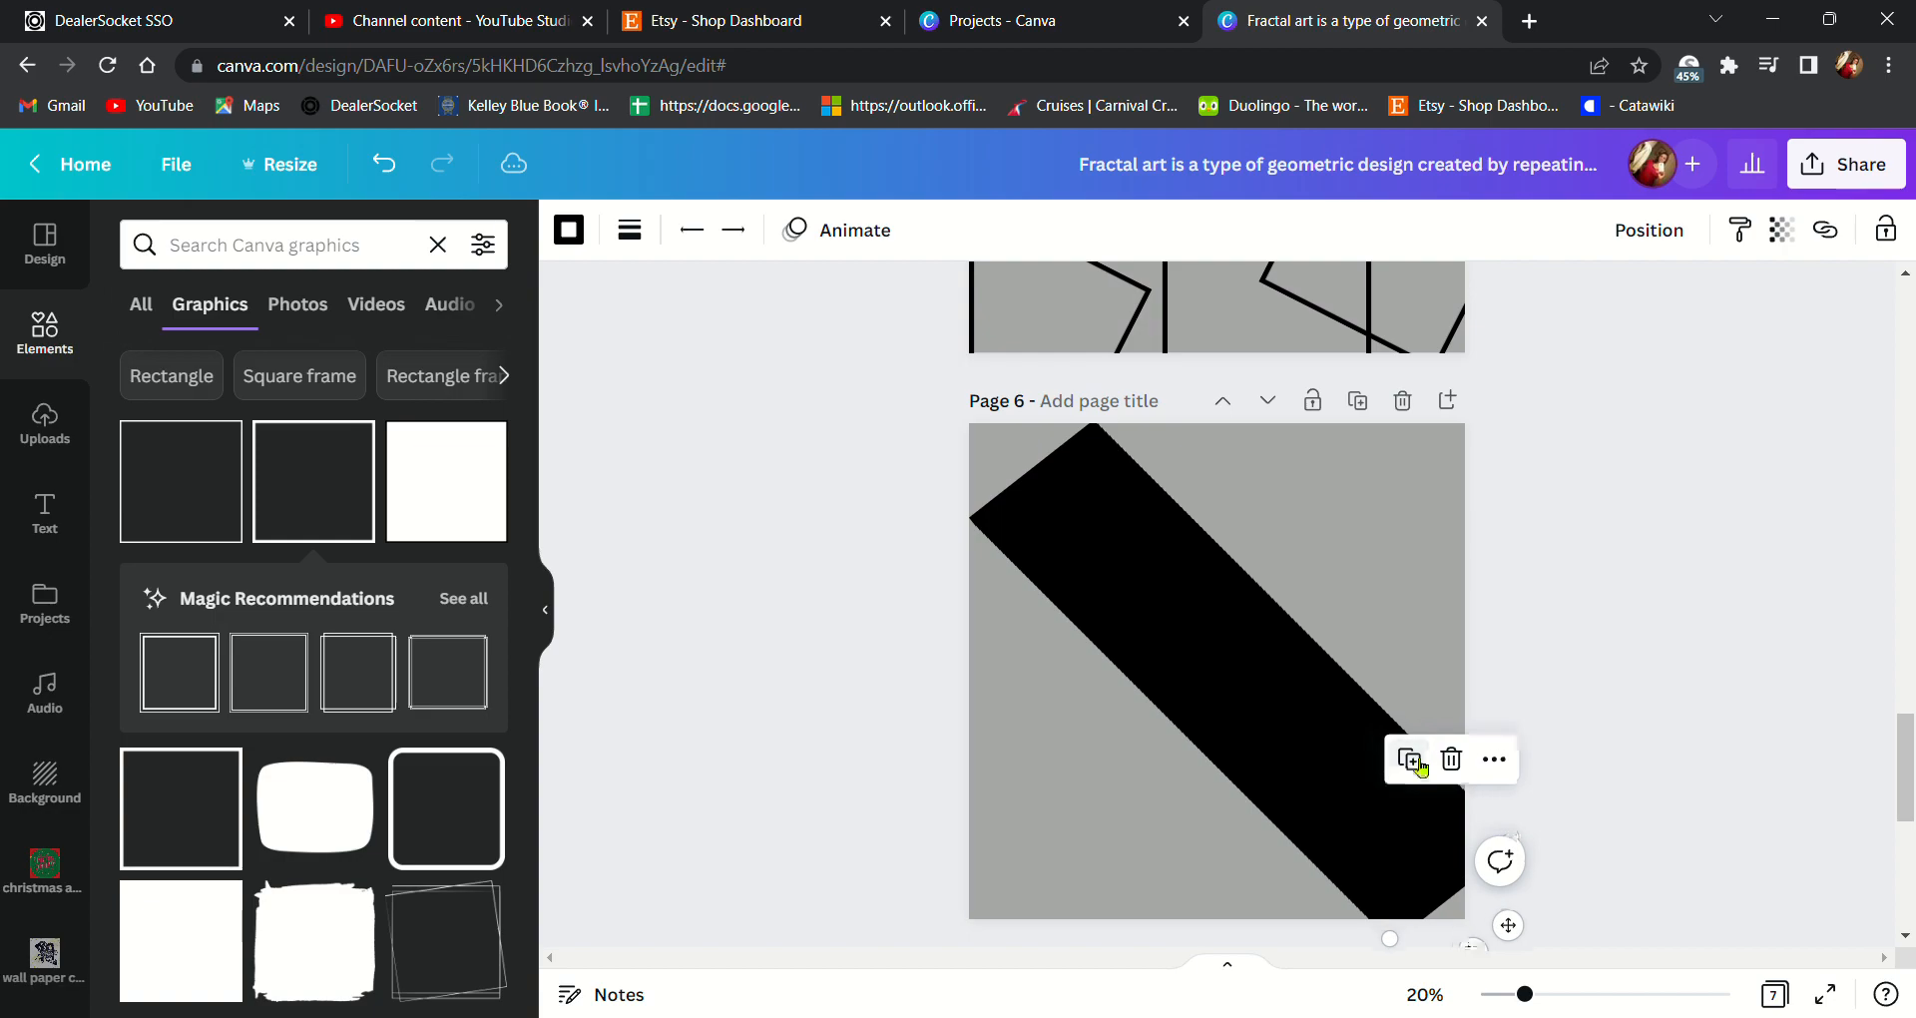
pyautogui.click(1417, 760)
pyautogui.click(1418, 762)
# - Recolour the last line copy blue and place it across the upper-left end of the black band on page 6
pyautogui.moveTo(1428, 827); pyautogui.dragTo(1440, 877)
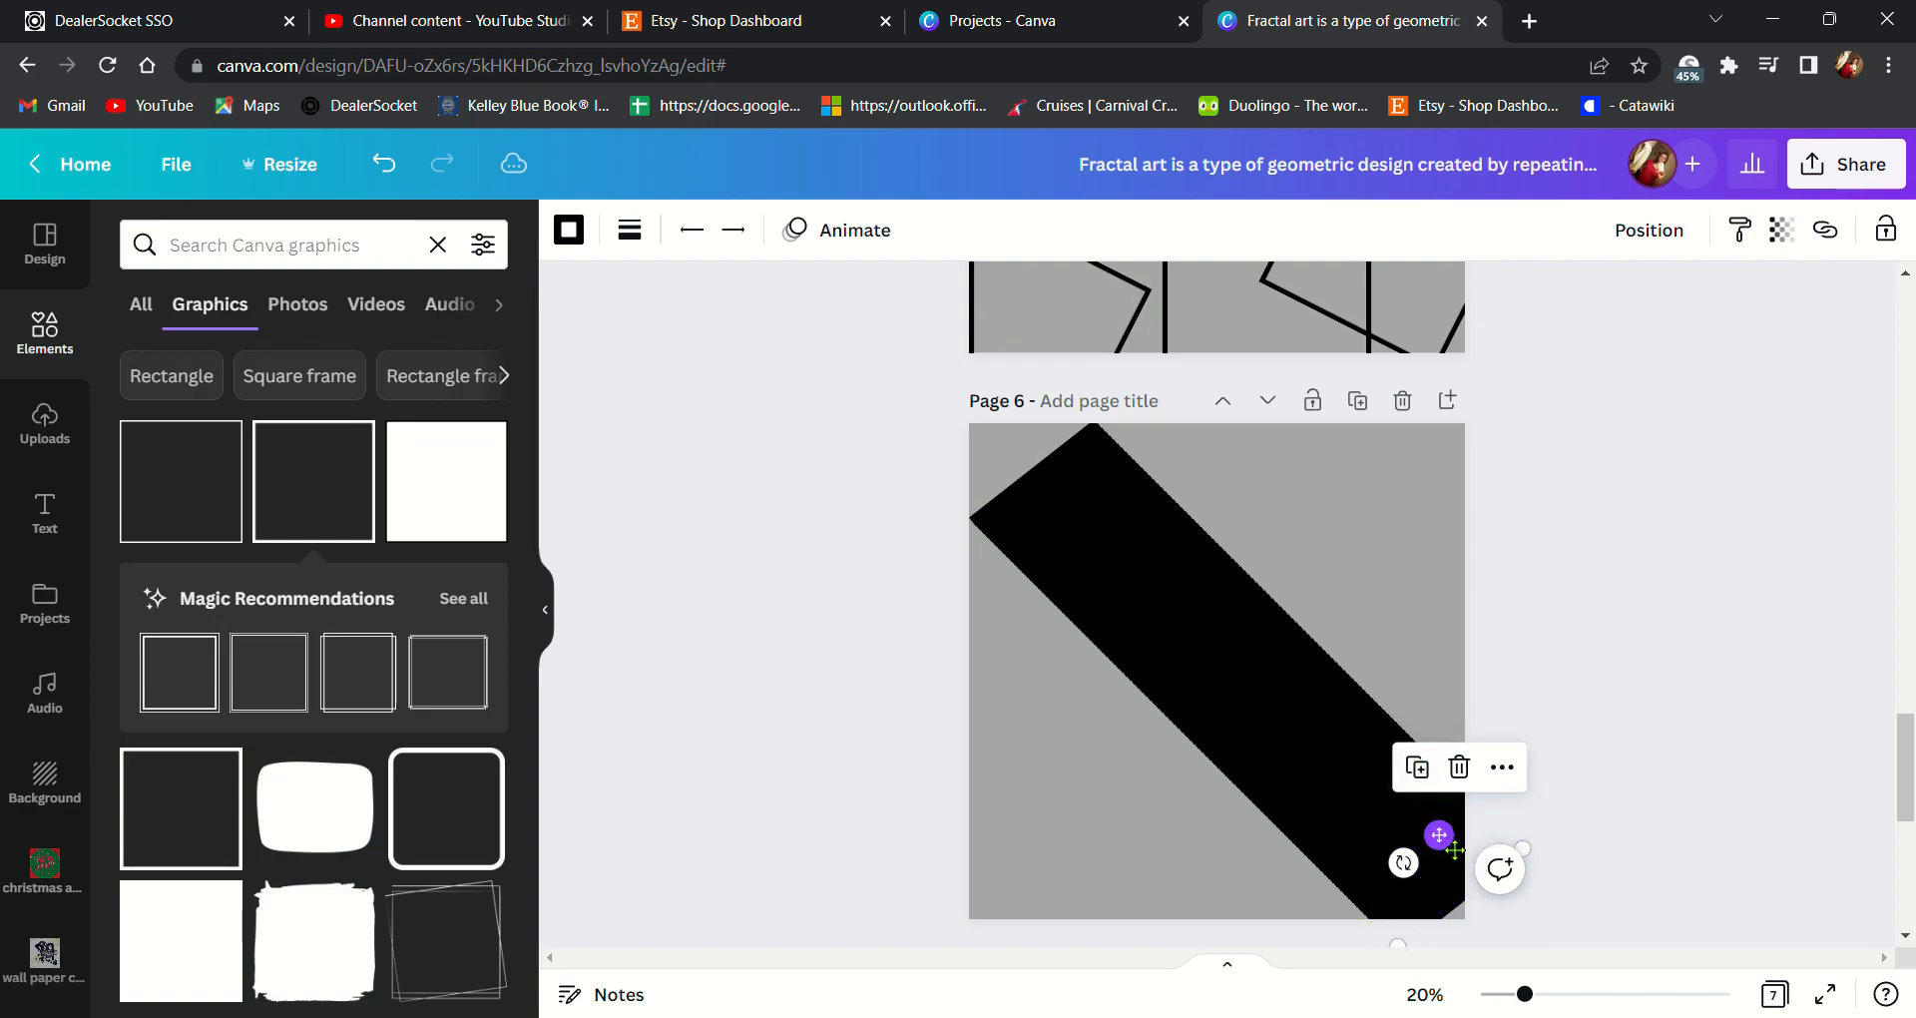
pyautogui.moveTo(1453, 850); pyautogui.dragTo(1139, 762)
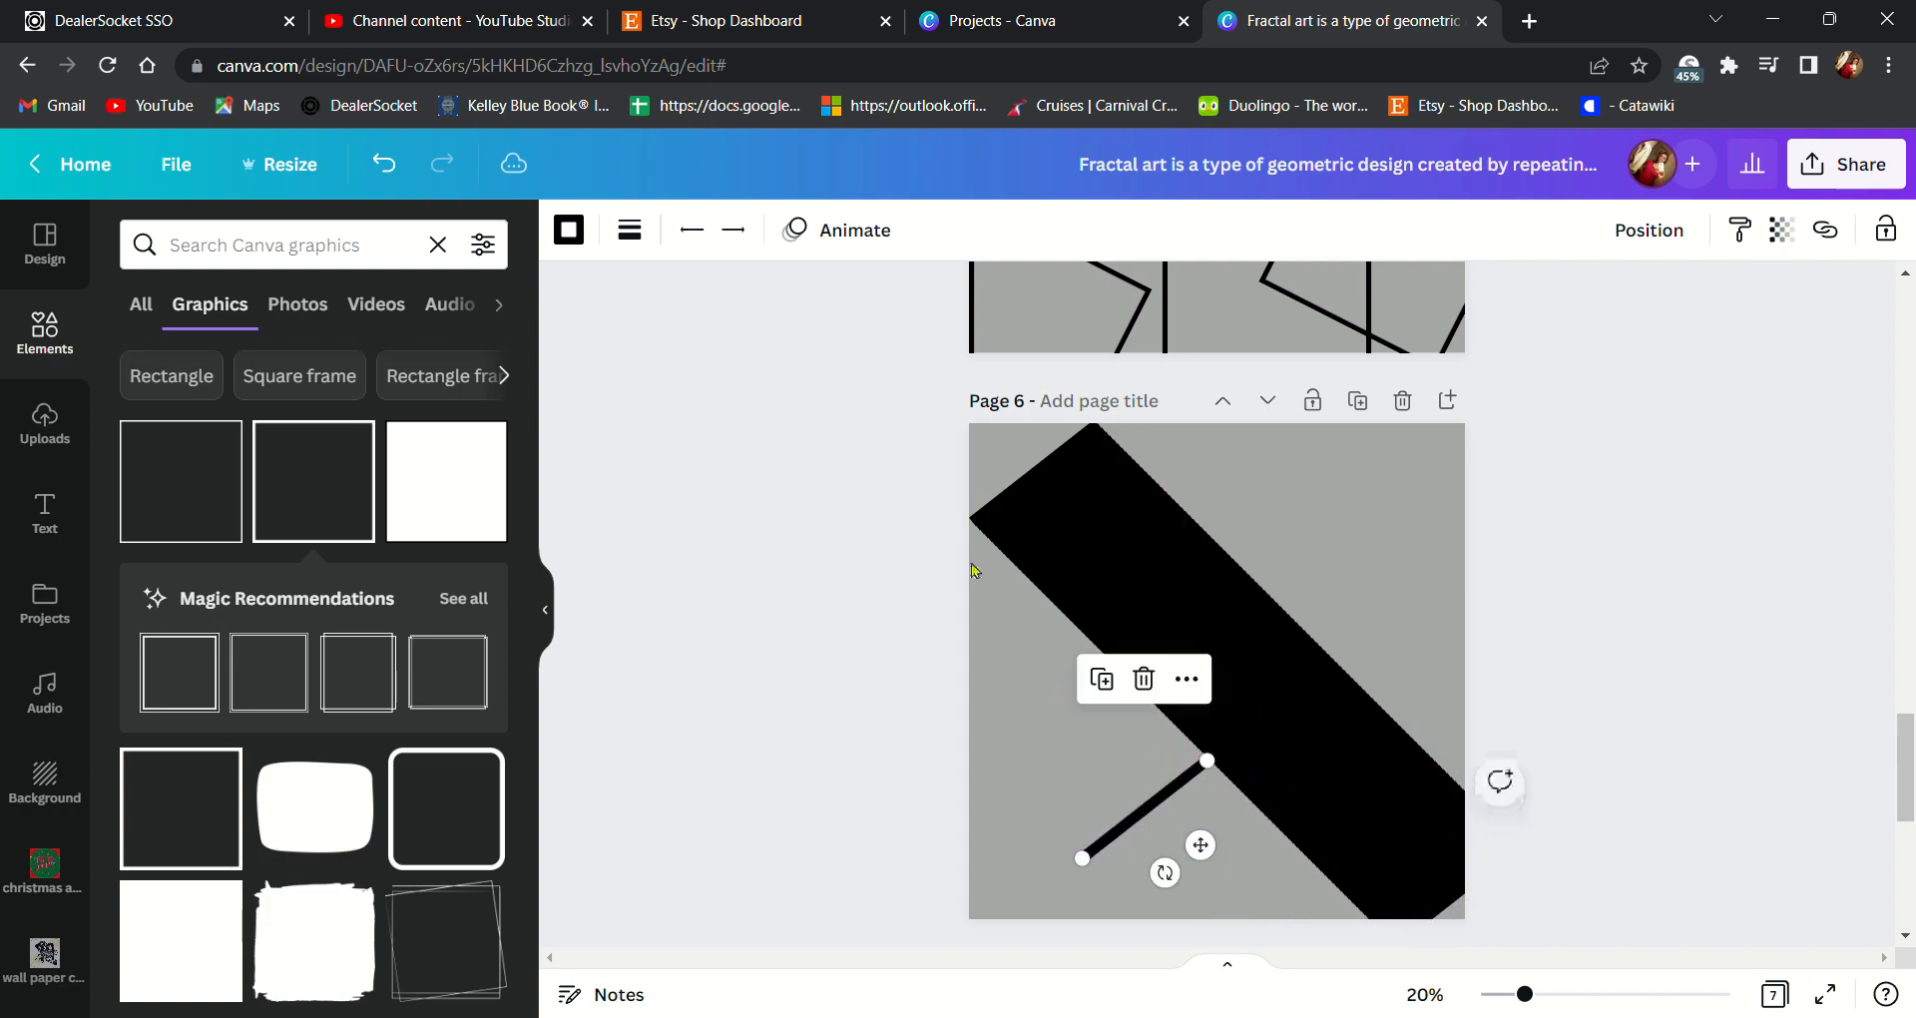
pyautogui.click(571, 235)
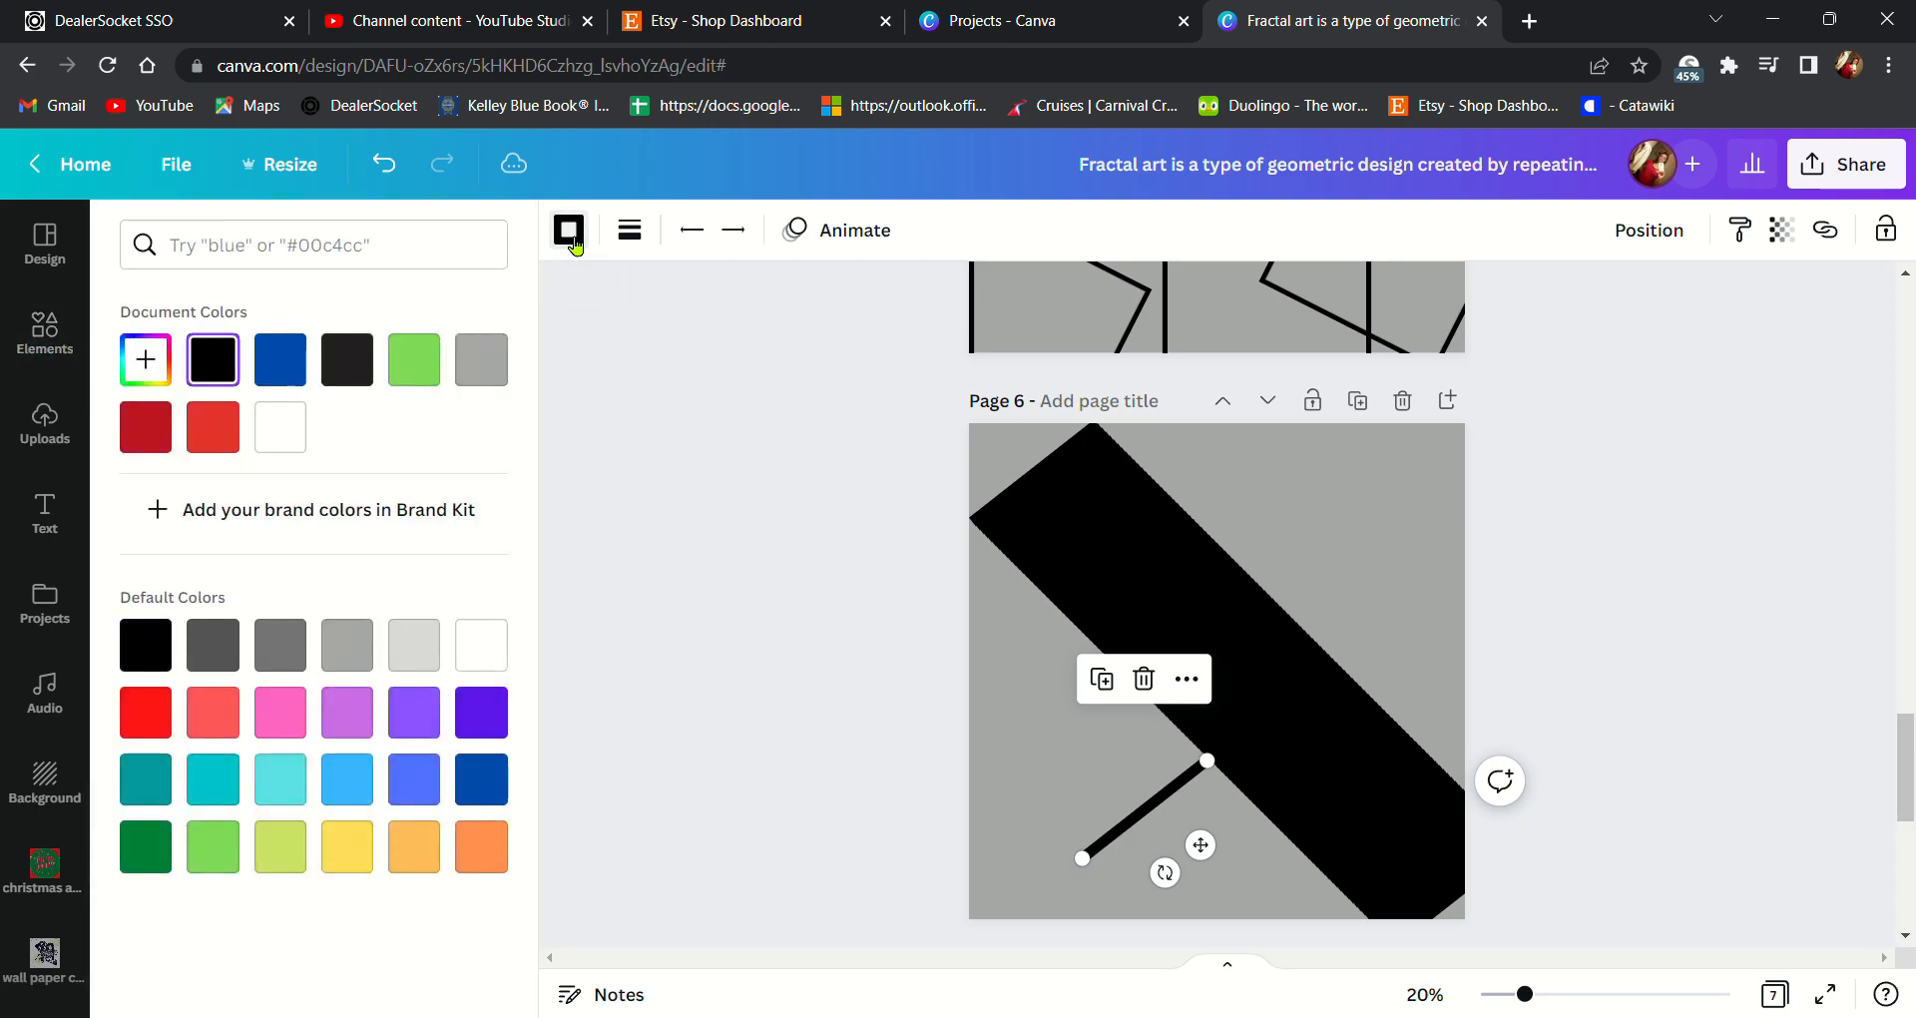
pyautogui.click(281, 359)
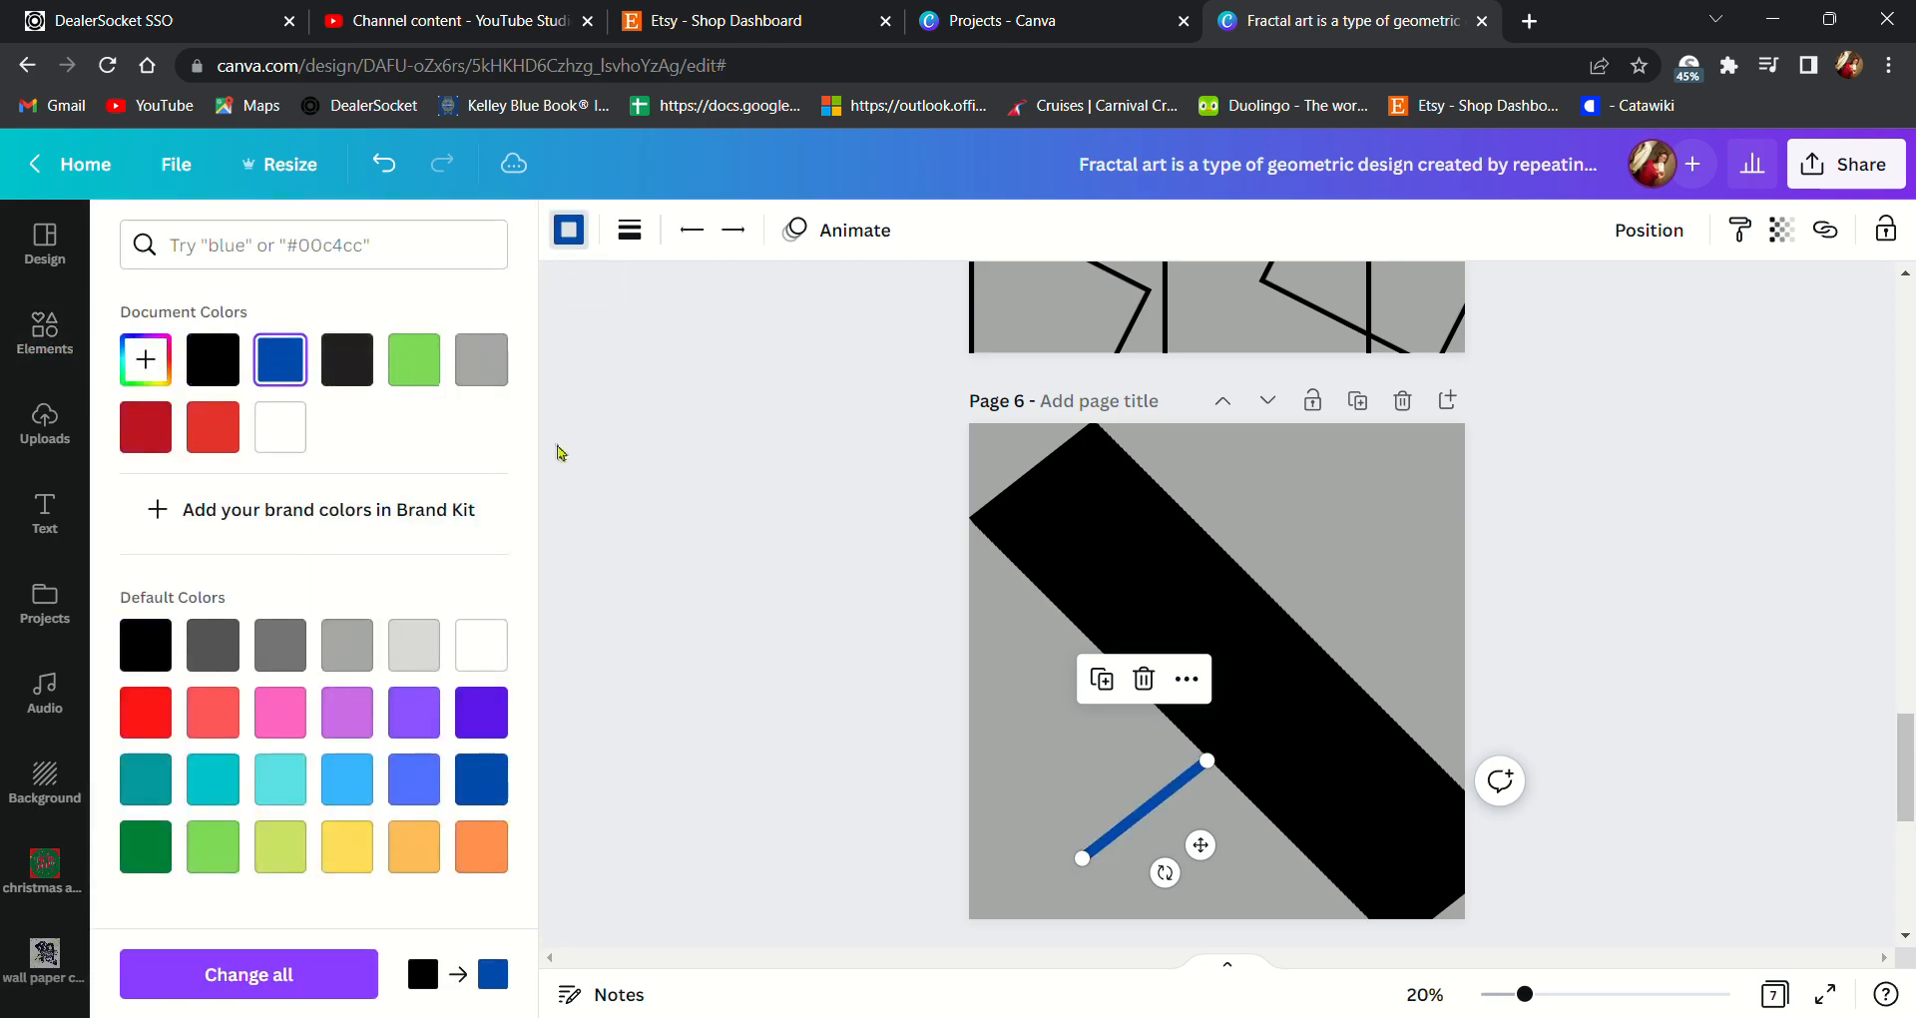
pyautogui.moveTo(1200, 846); pyautogui.dragTo(1103, 523)
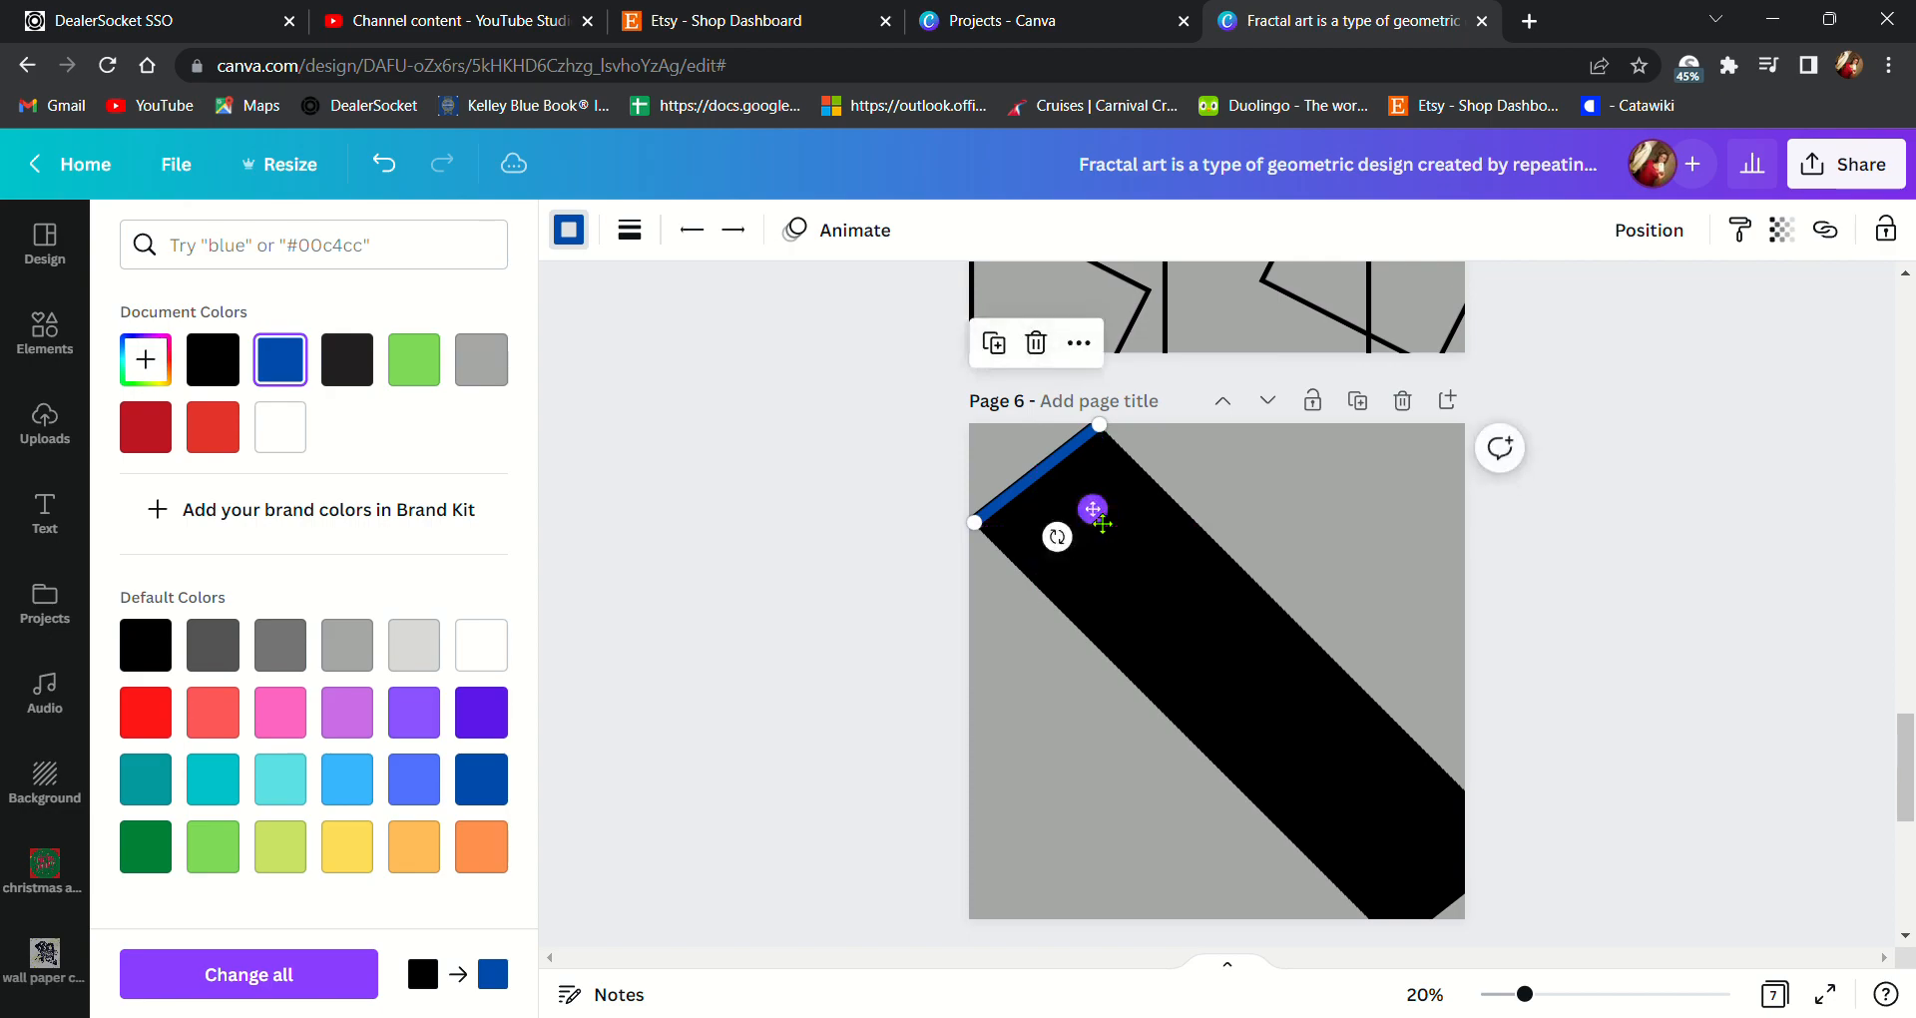
# - Duplicate the blue line with a small offset that leaves black gaps, repeating the stripes along the whole band to page 6's lower-right corner
pyautogui.click(998, 343)
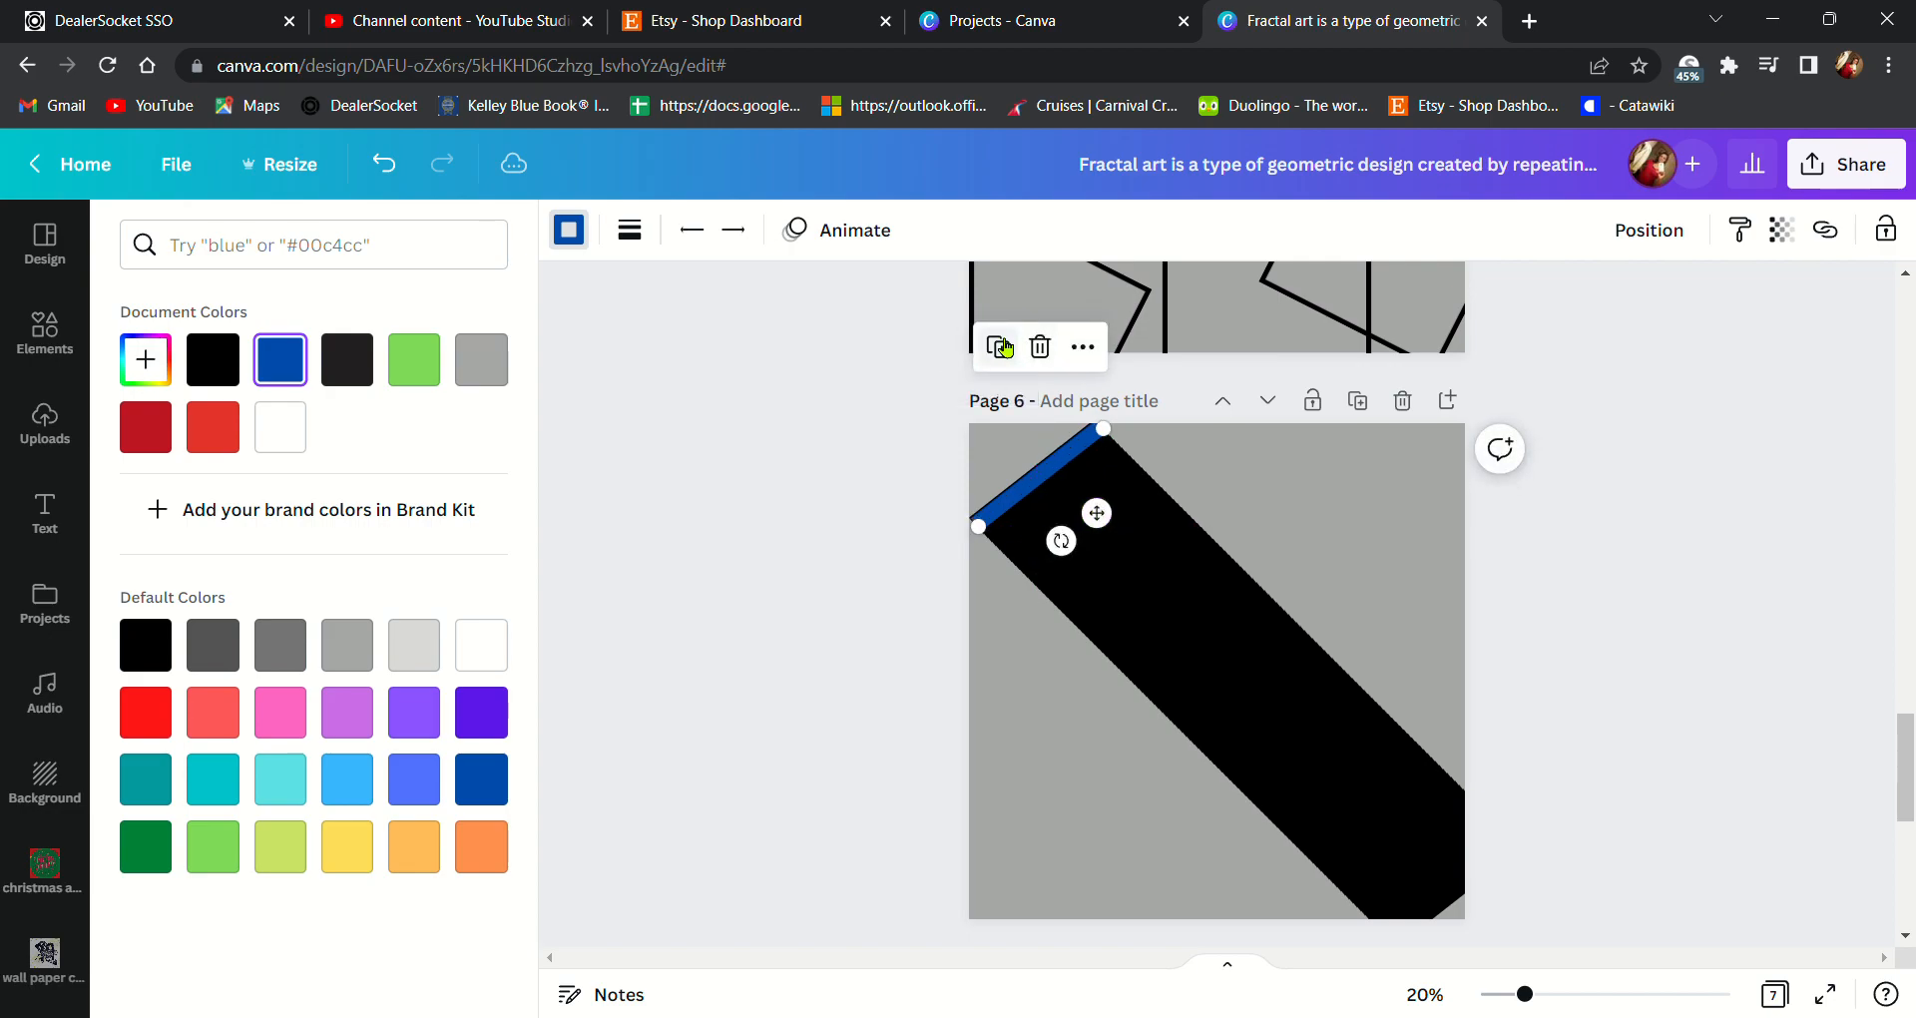
pyautogui.moveTo(1098, 516); pyautogui.dragTo(1113, 539)
pyautogui.click(1024, 370)
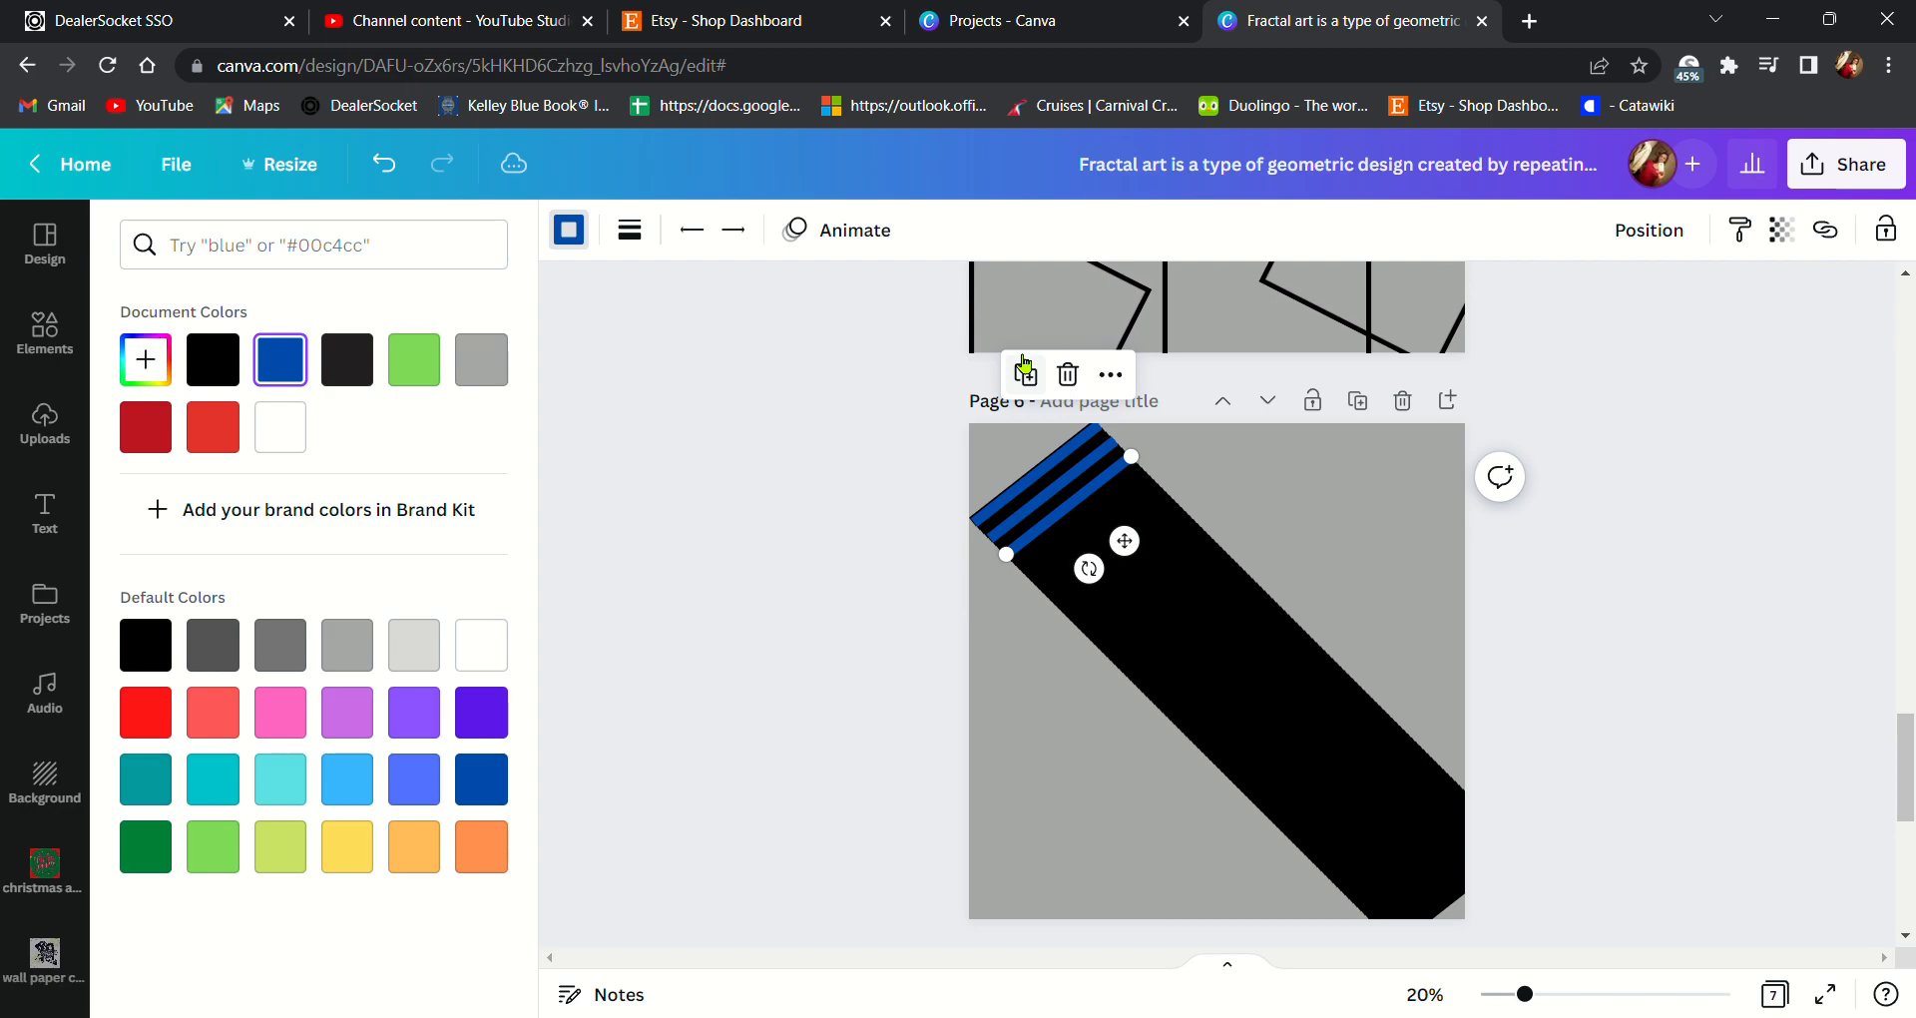
pyautogui.click(1031, 377)
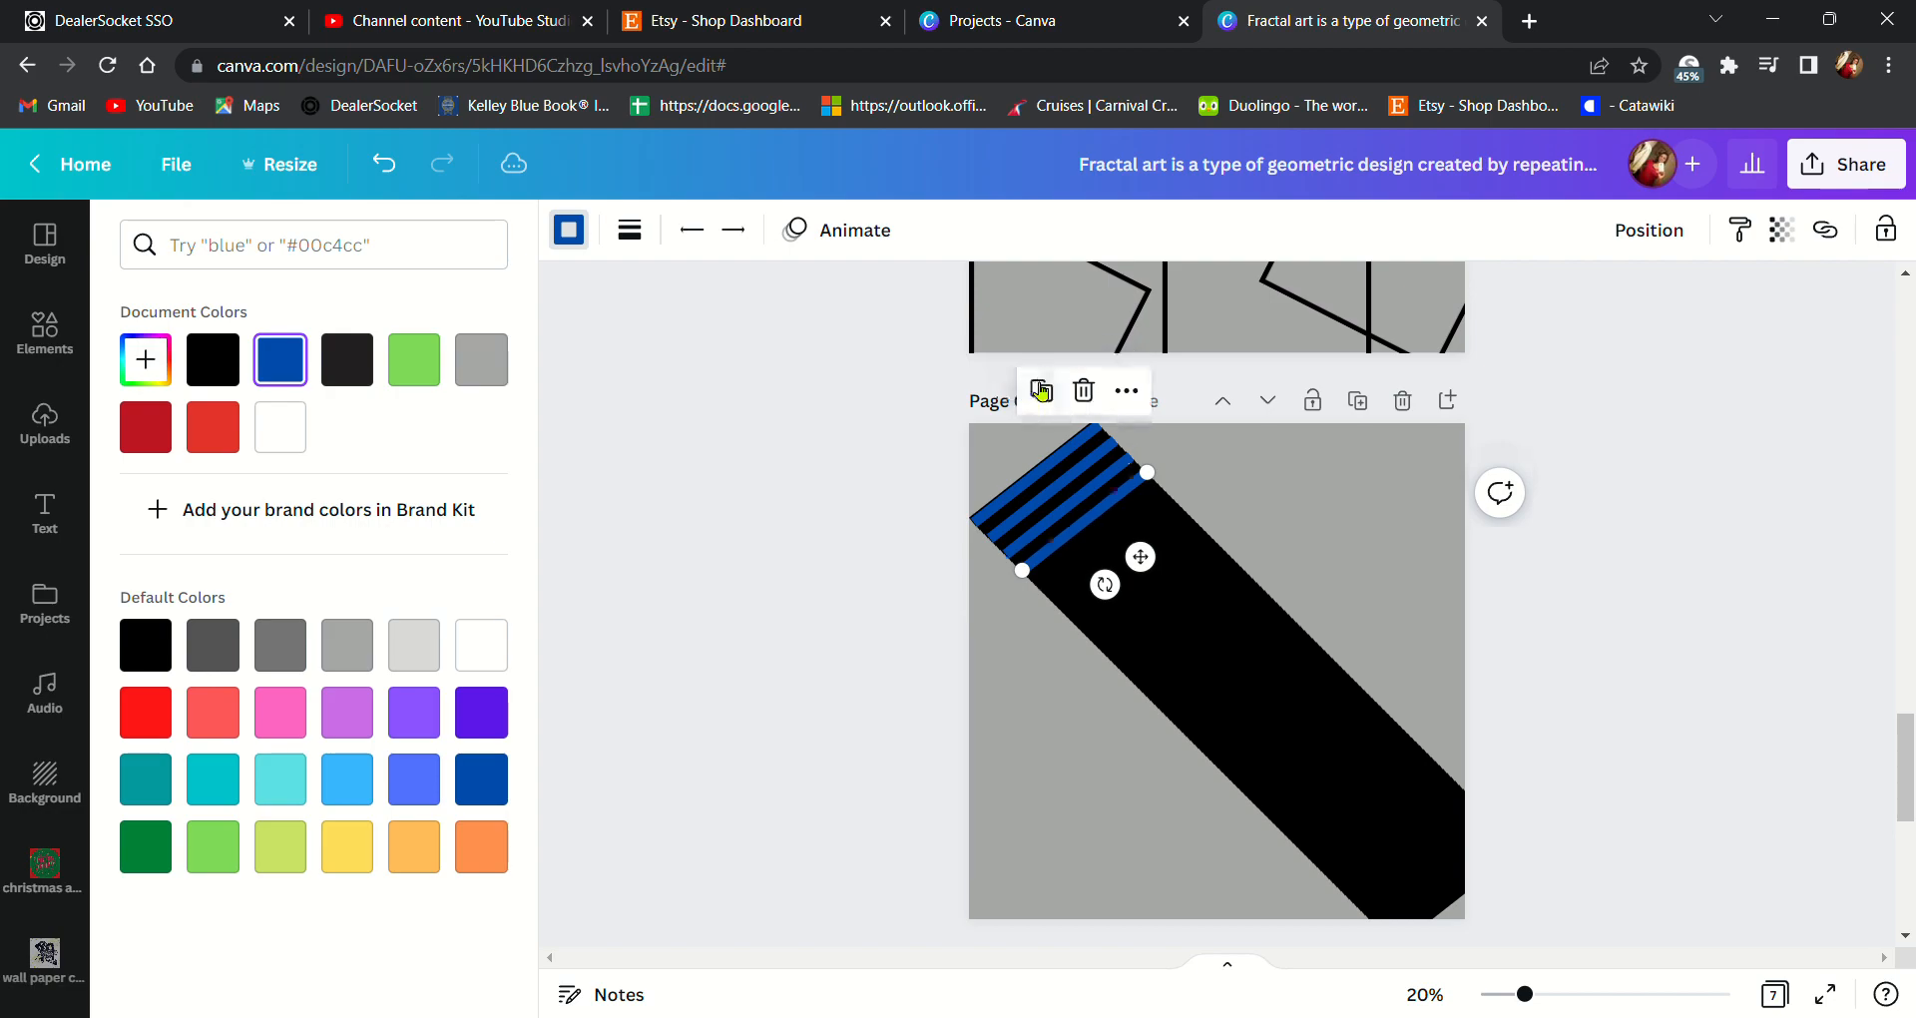
pyautogui.click(1062, 403)
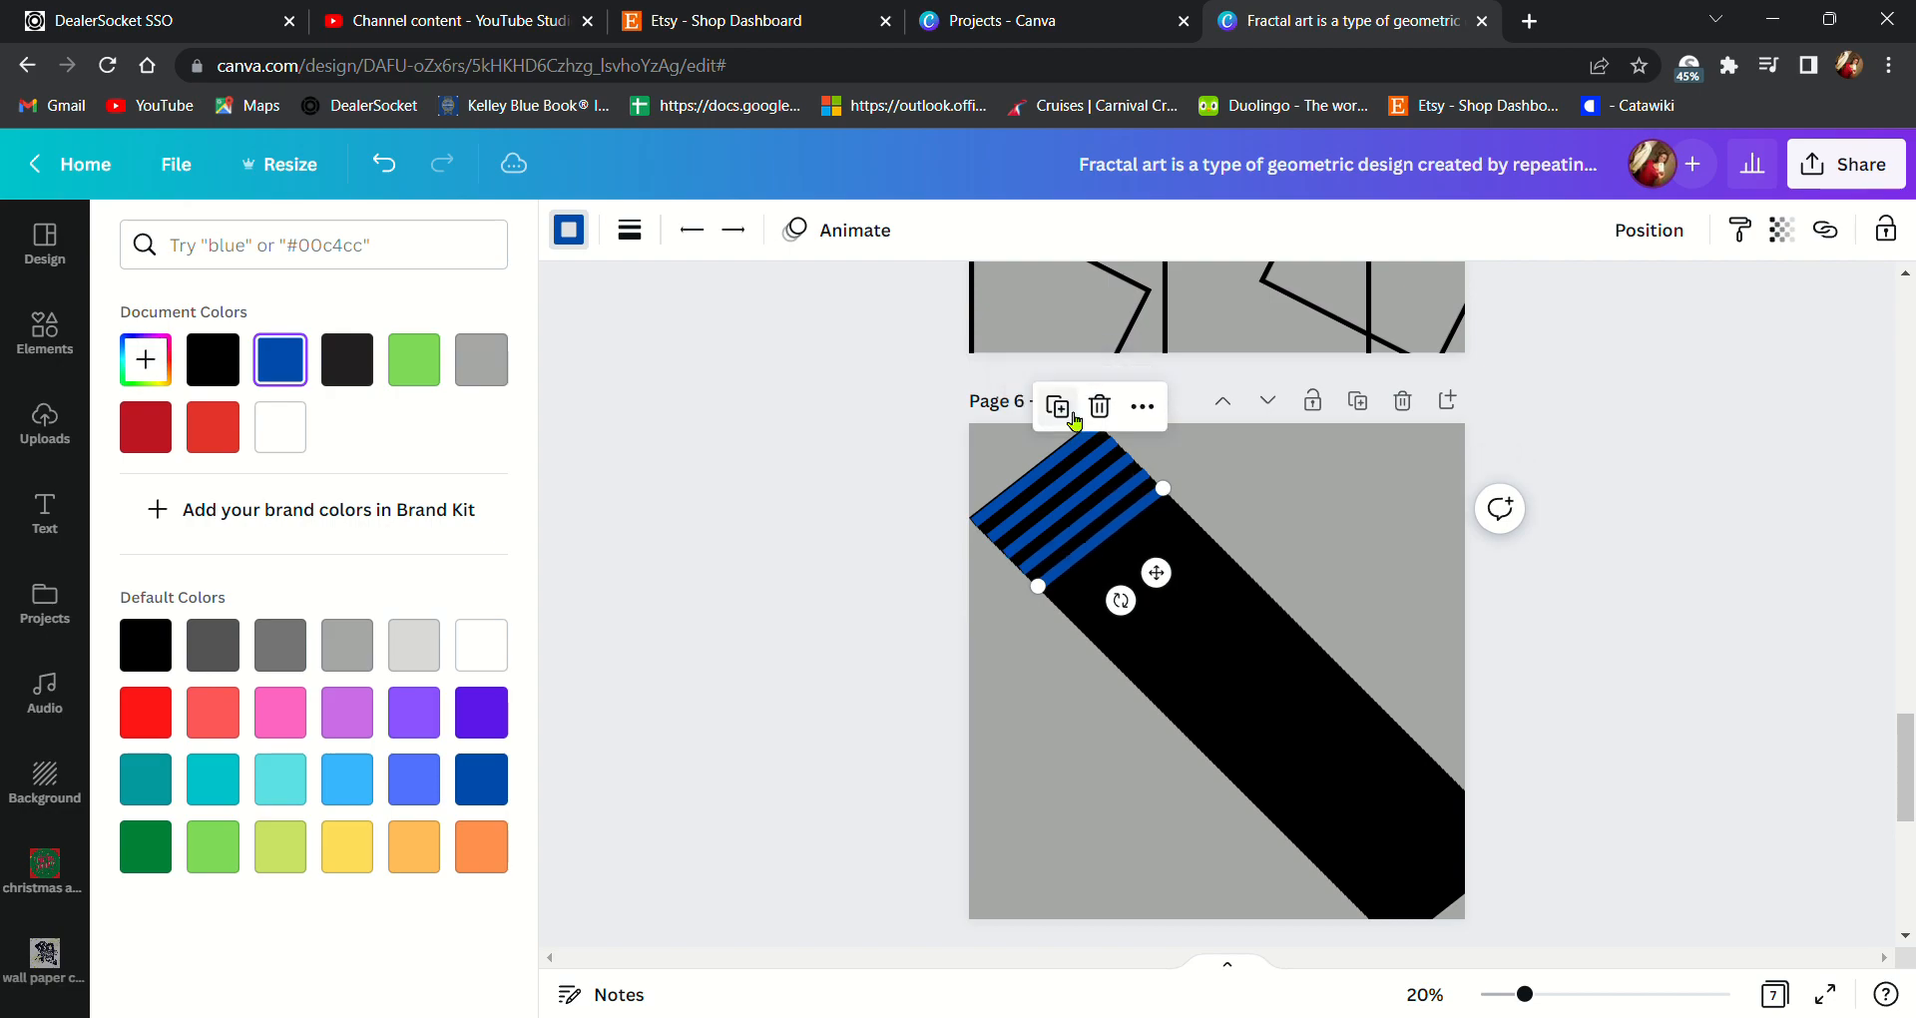
pyautogui.click(1078, 420)
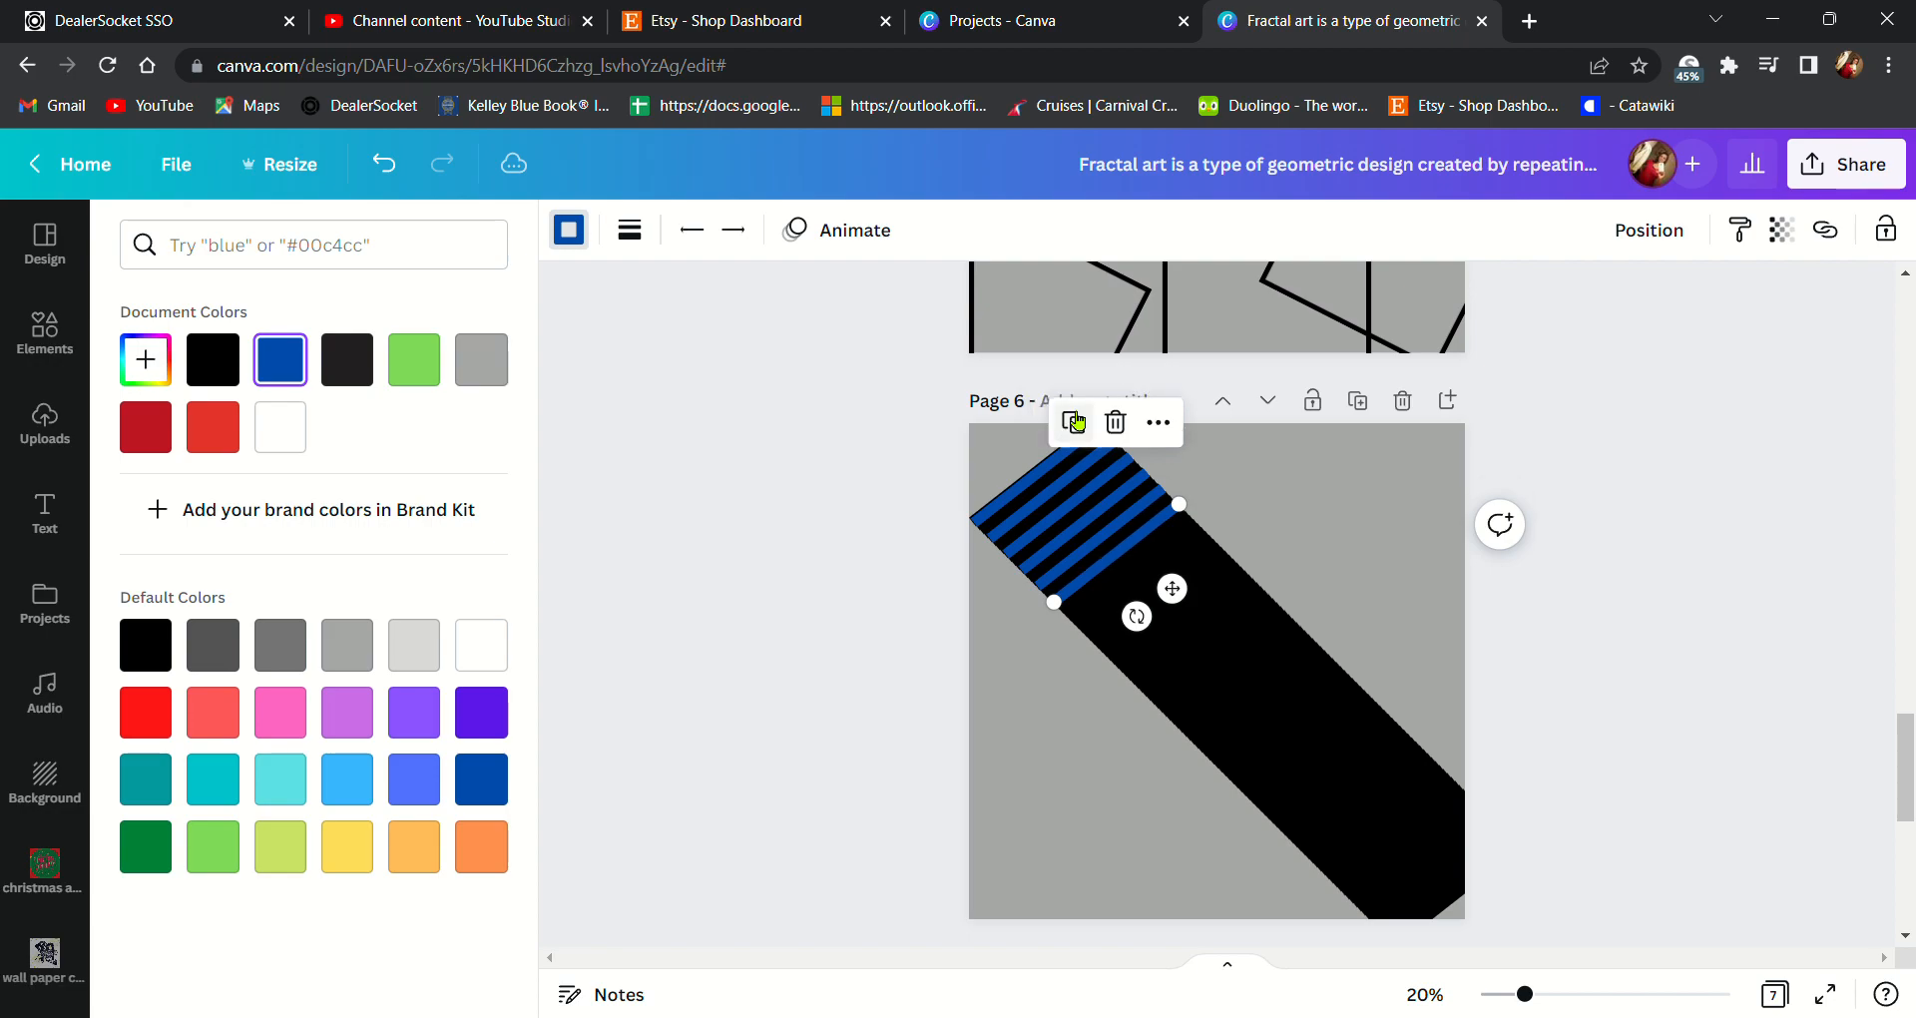
pyautogui.click(1080, 423)
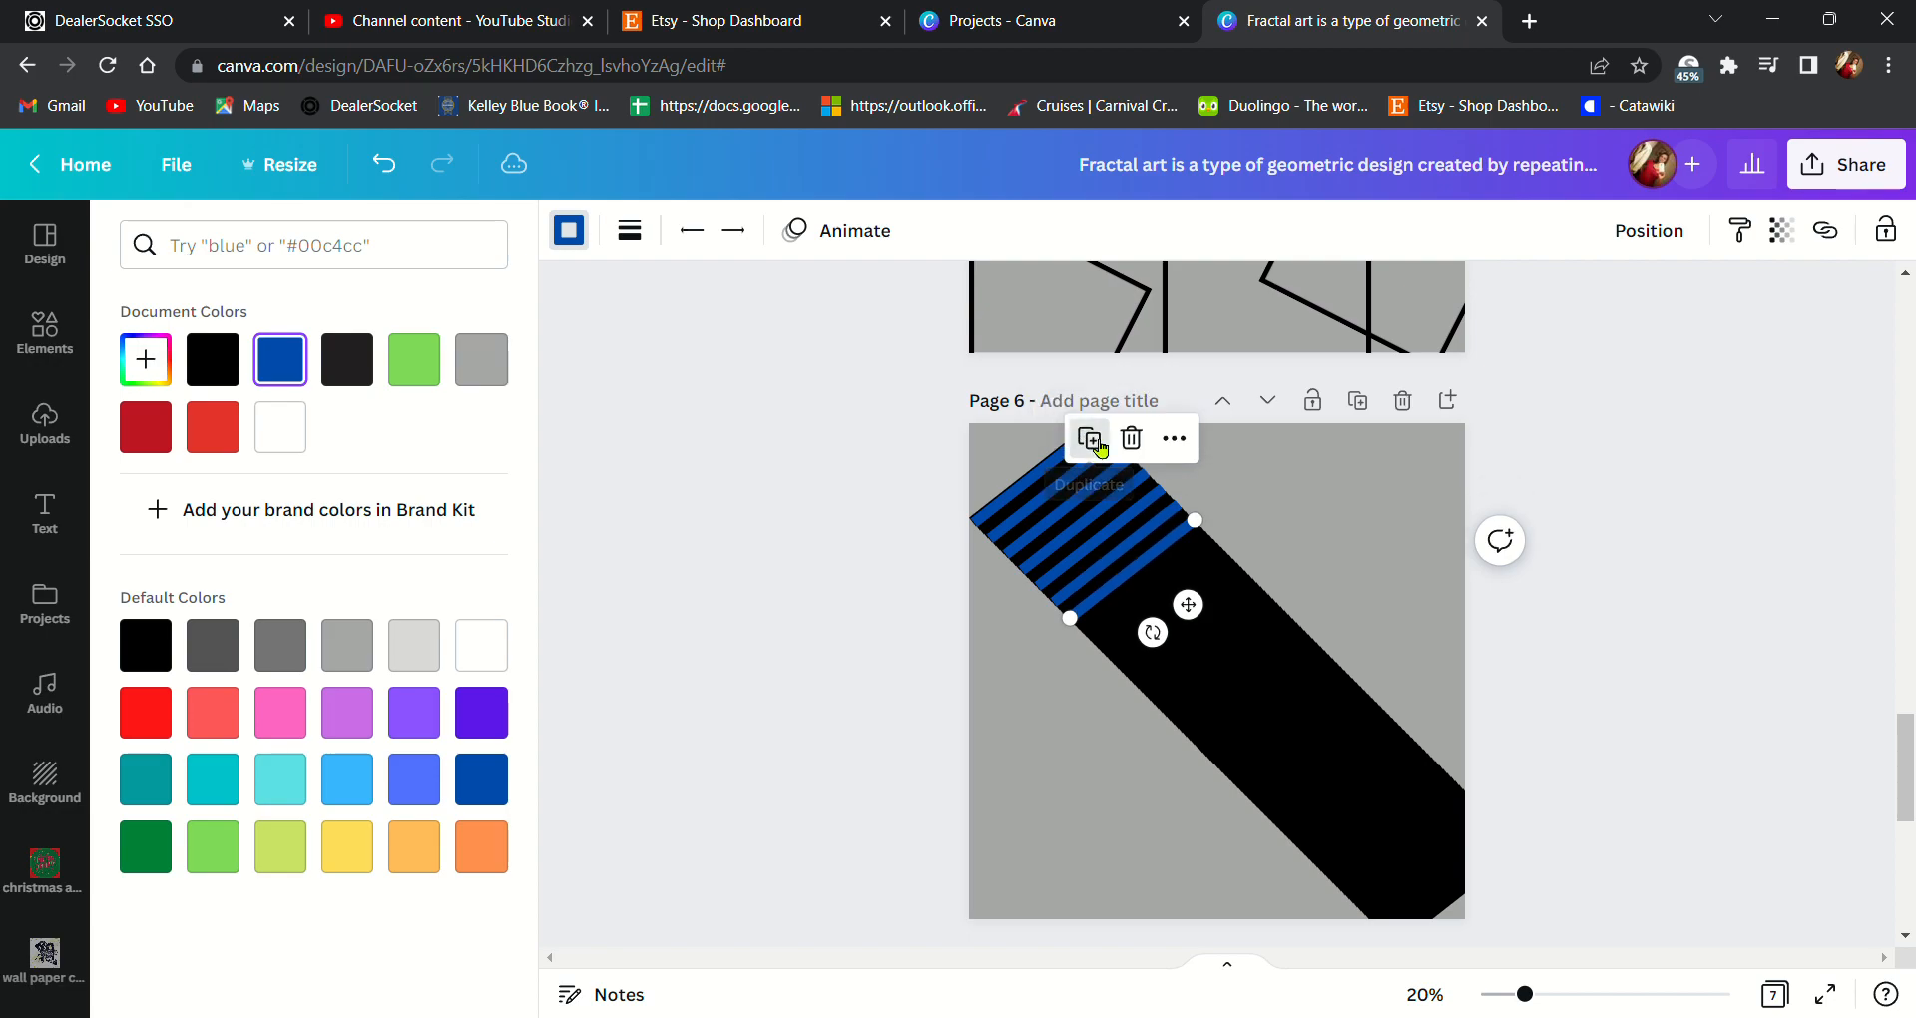
pyautogui.click(1091, 434)
pyautogui.click(1120, 457)
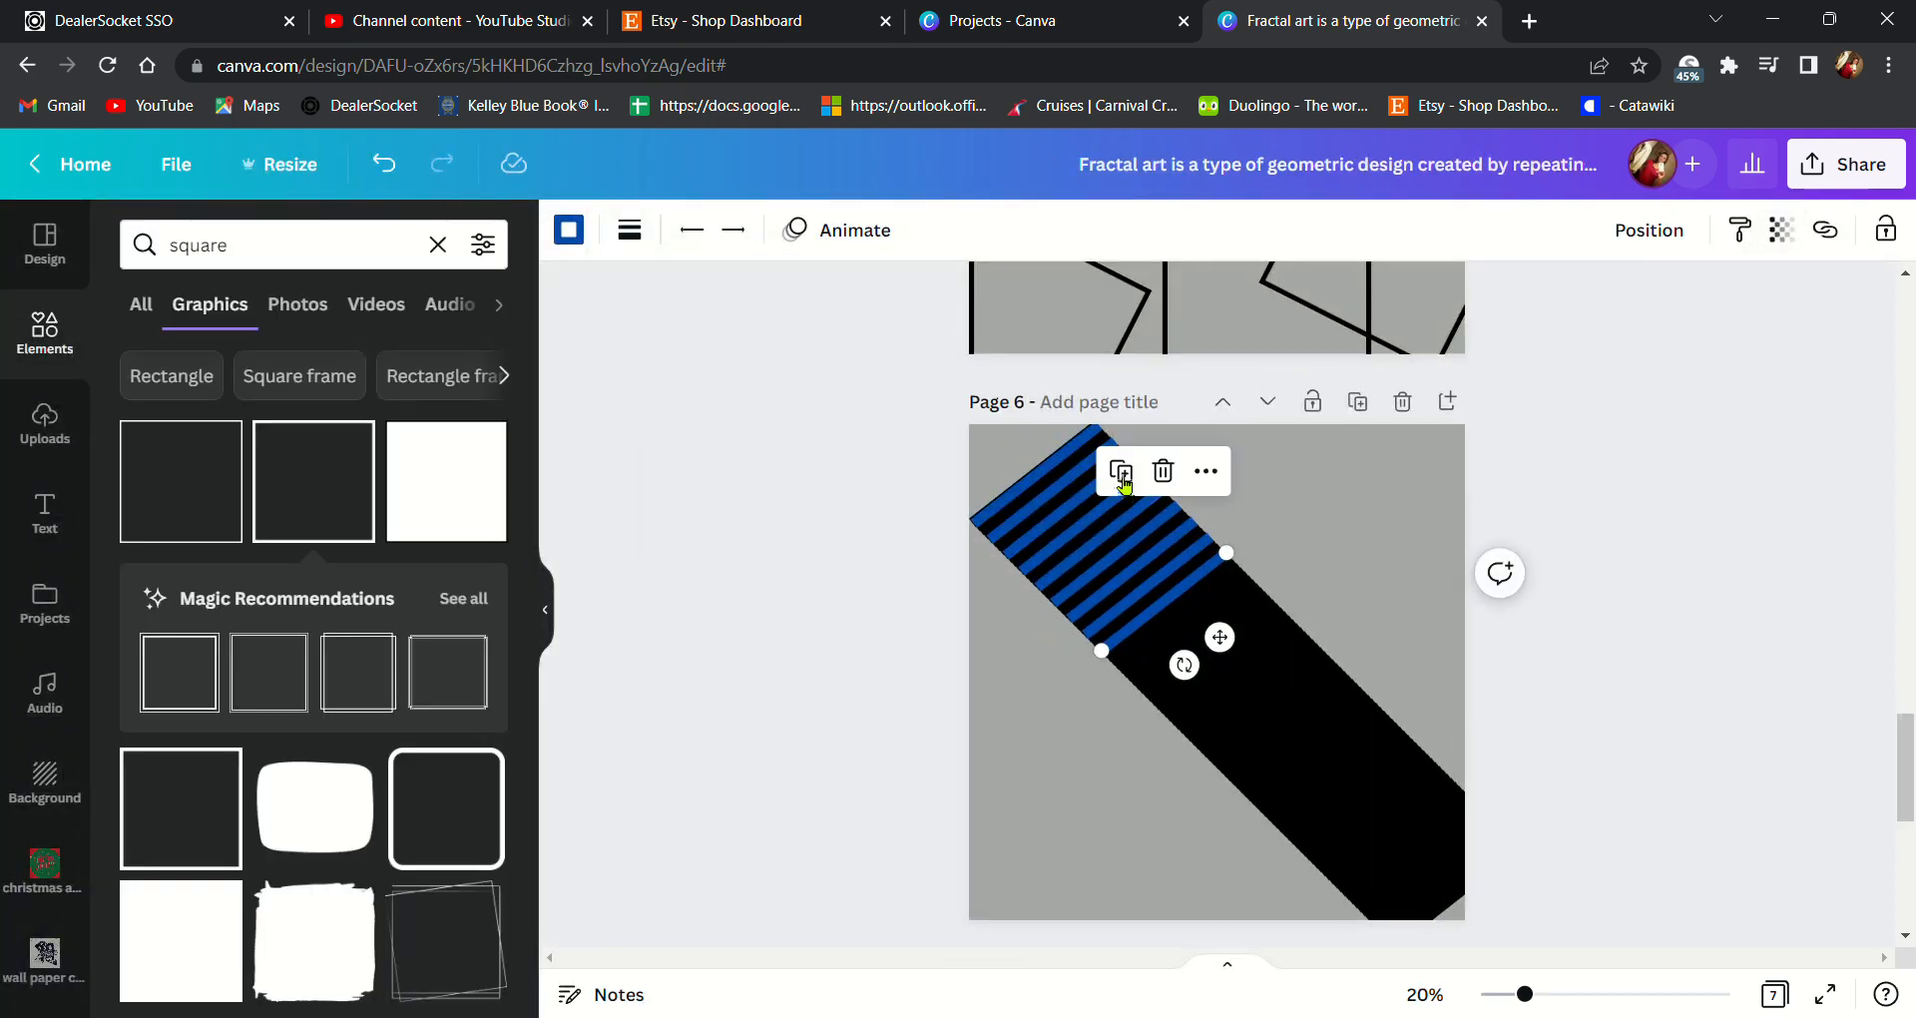
pyautogui.click(1131, 480)
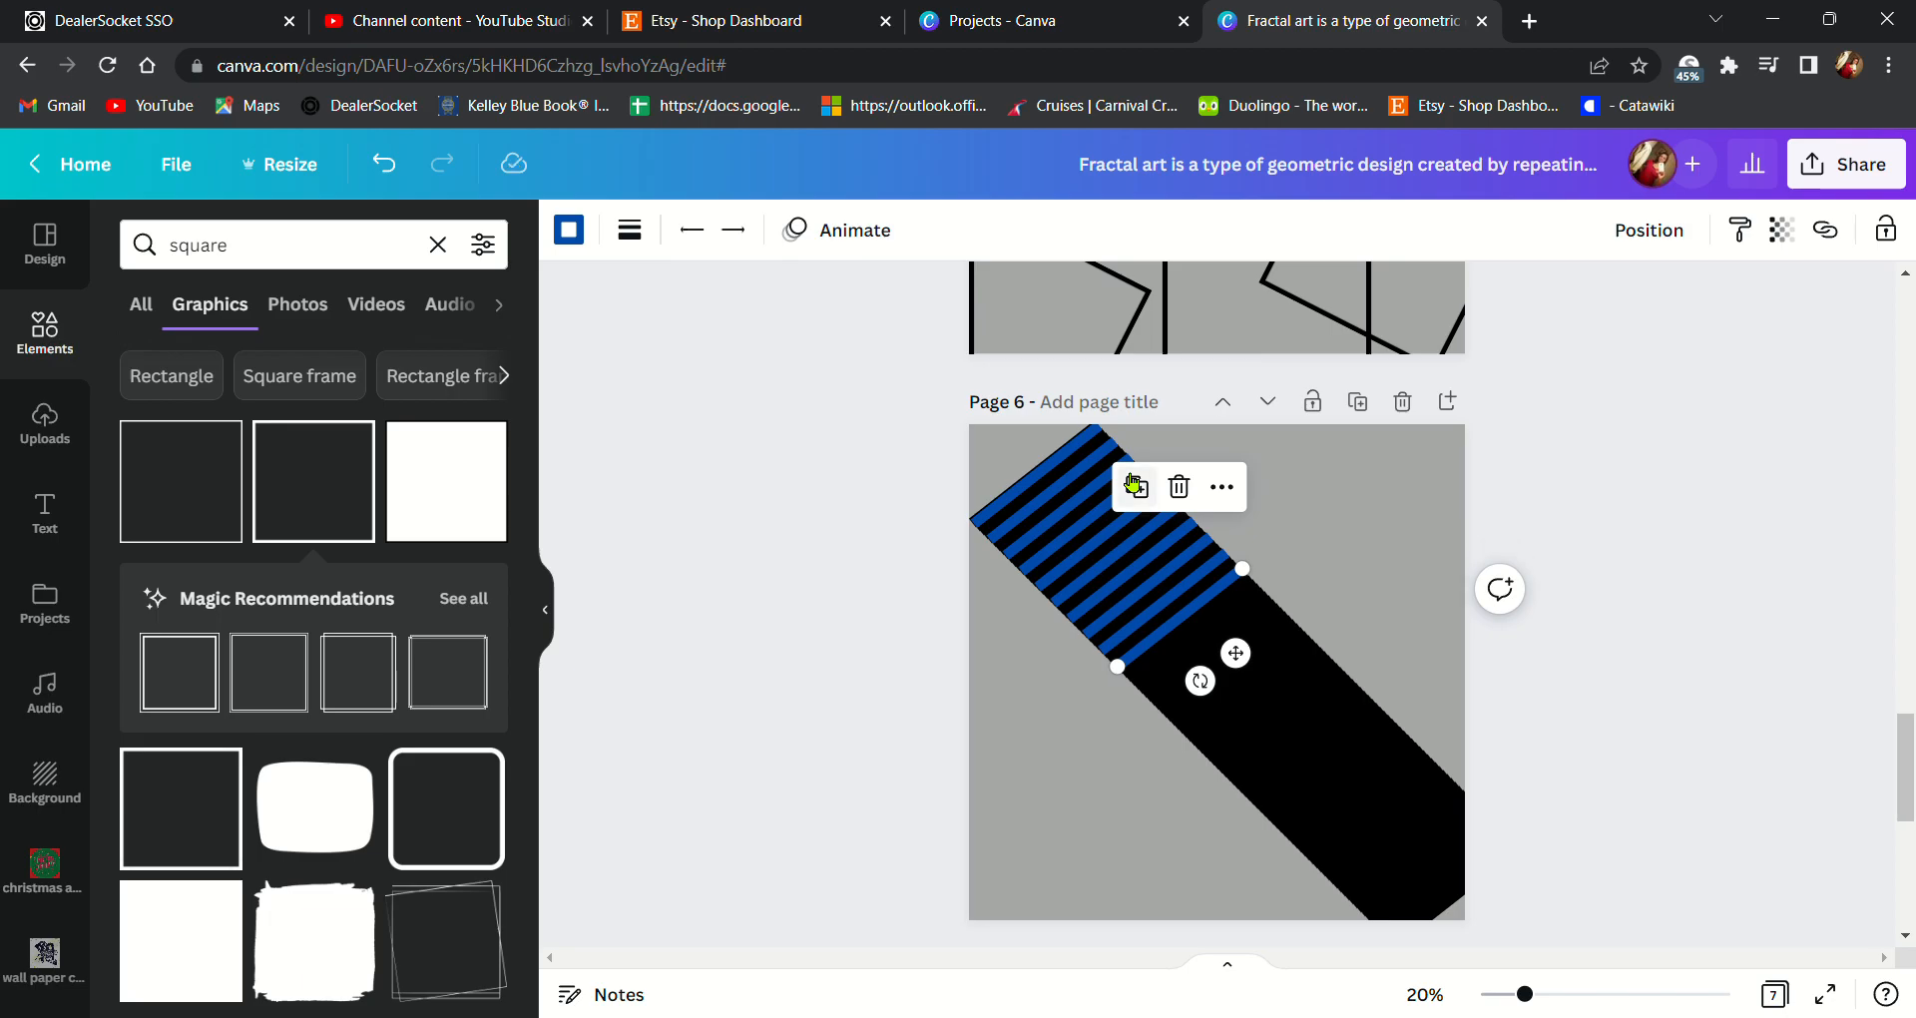
pyautogui.click(1149, 493)
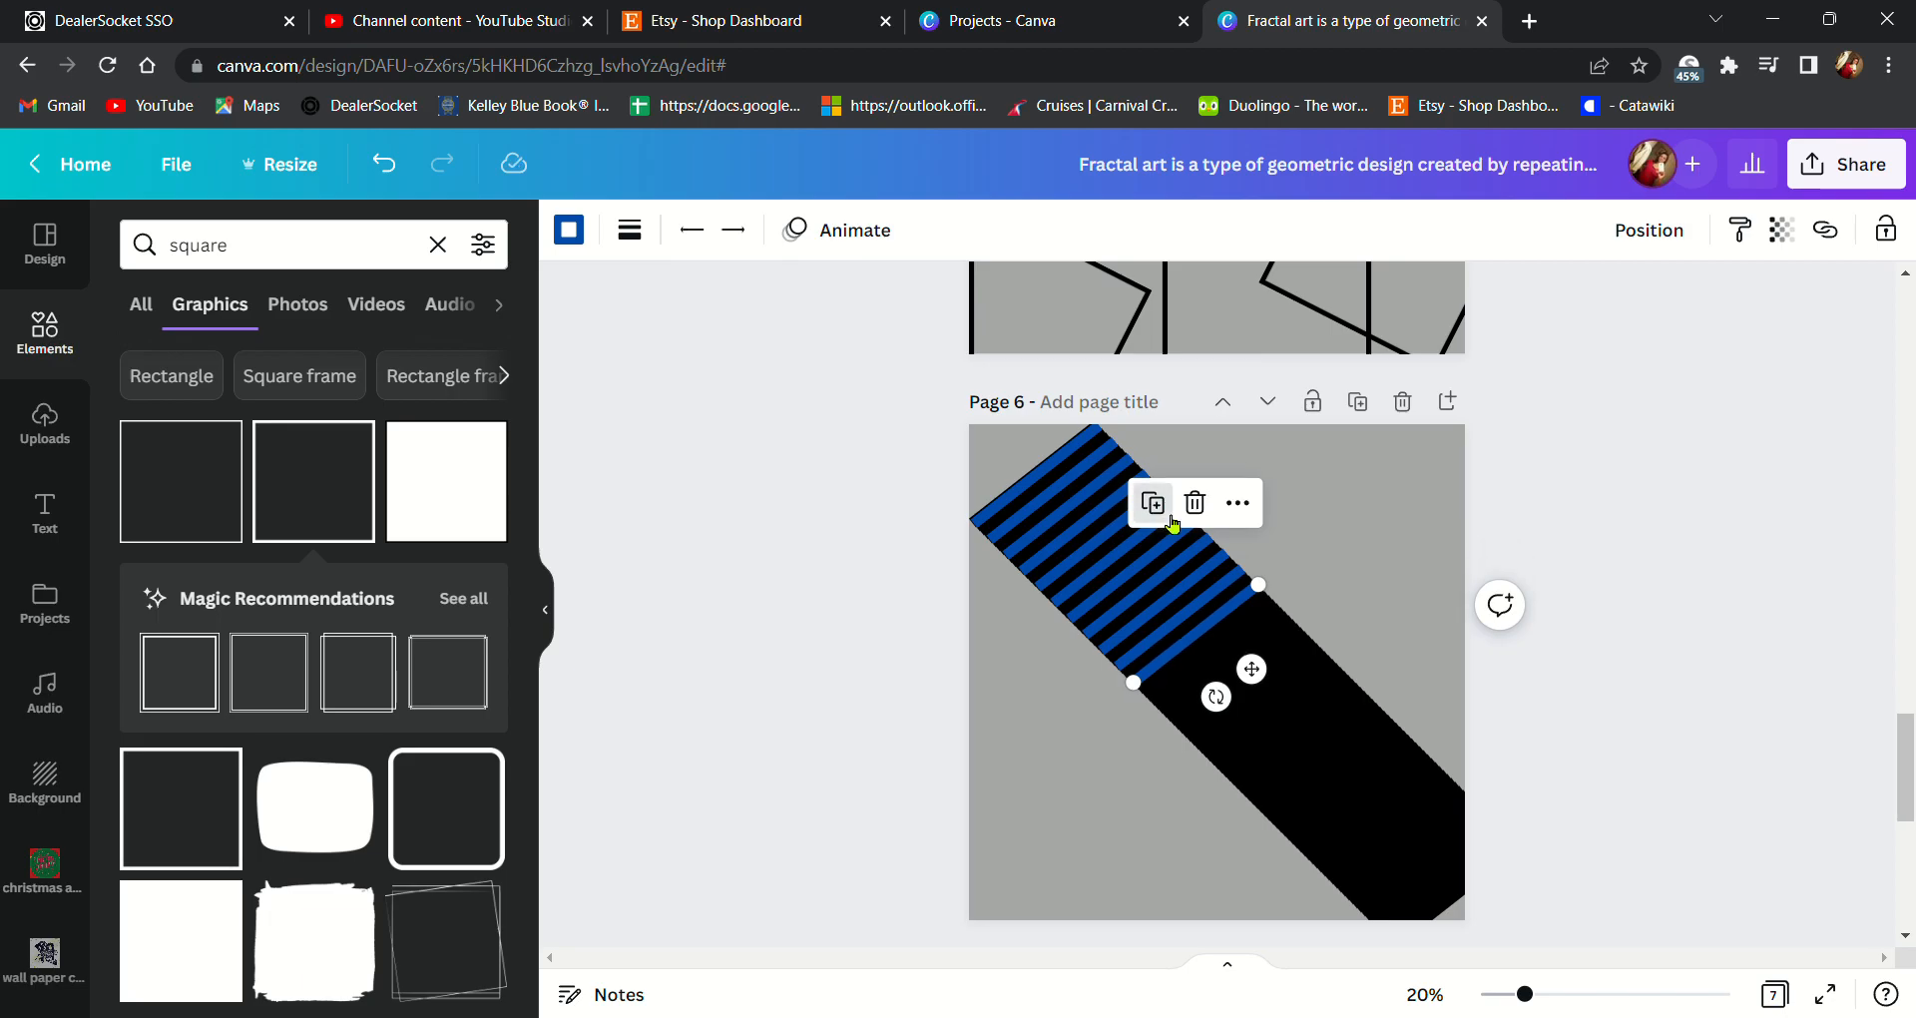
pyautogui.click(1156, 504)
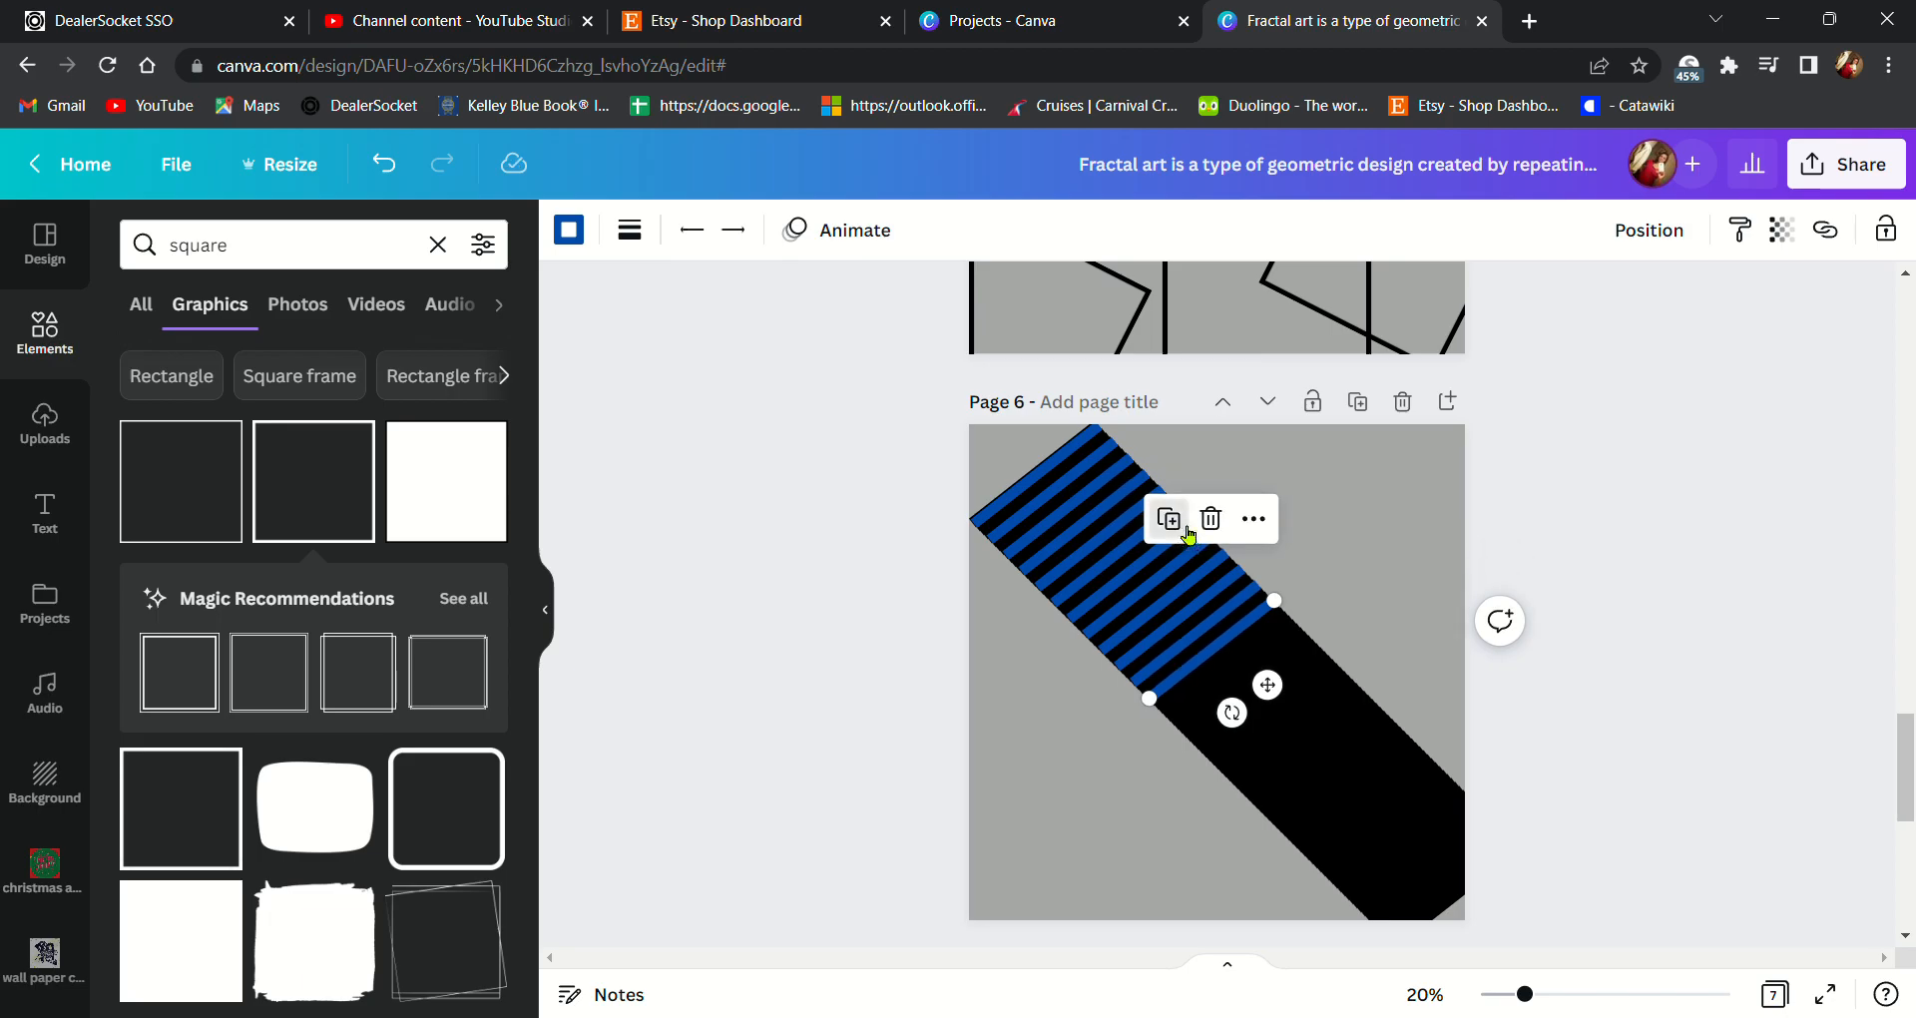
pyautogui.click(1168, 519)
pyautogui.click(1186, 537)
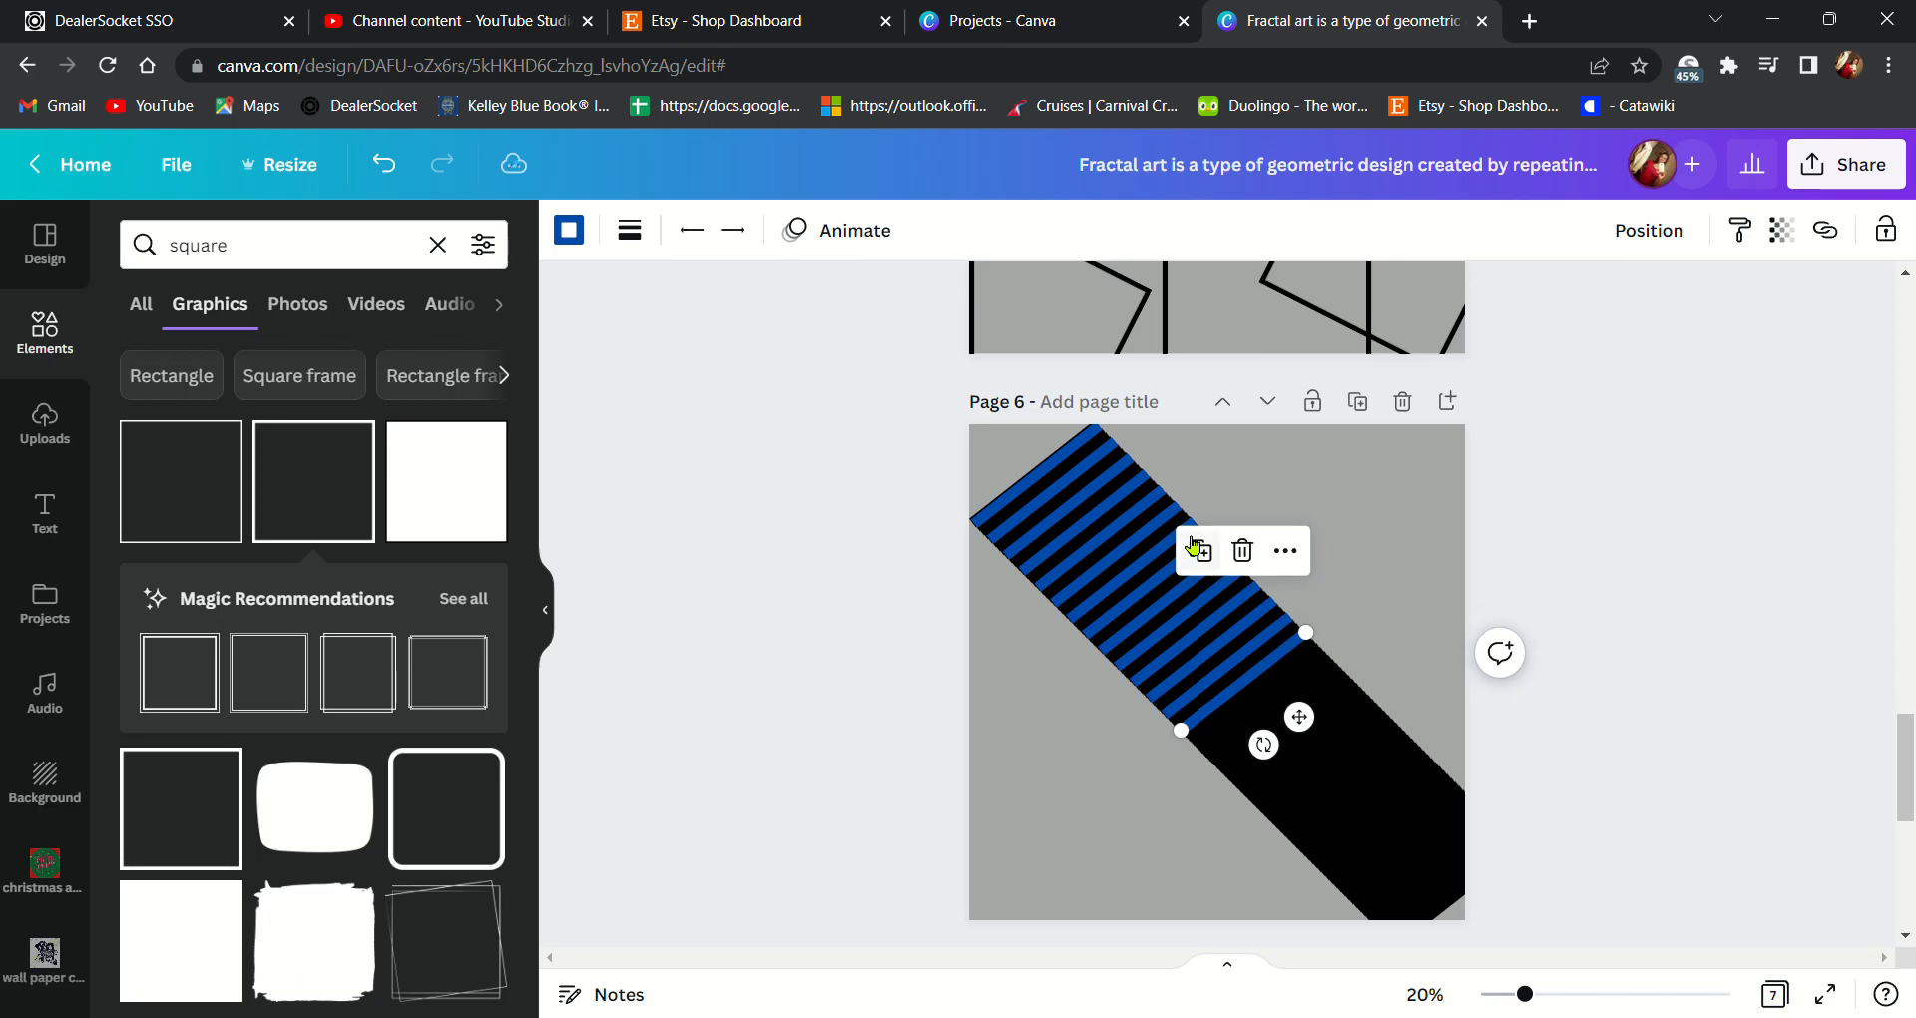
pyautogui.click(1202, 551)
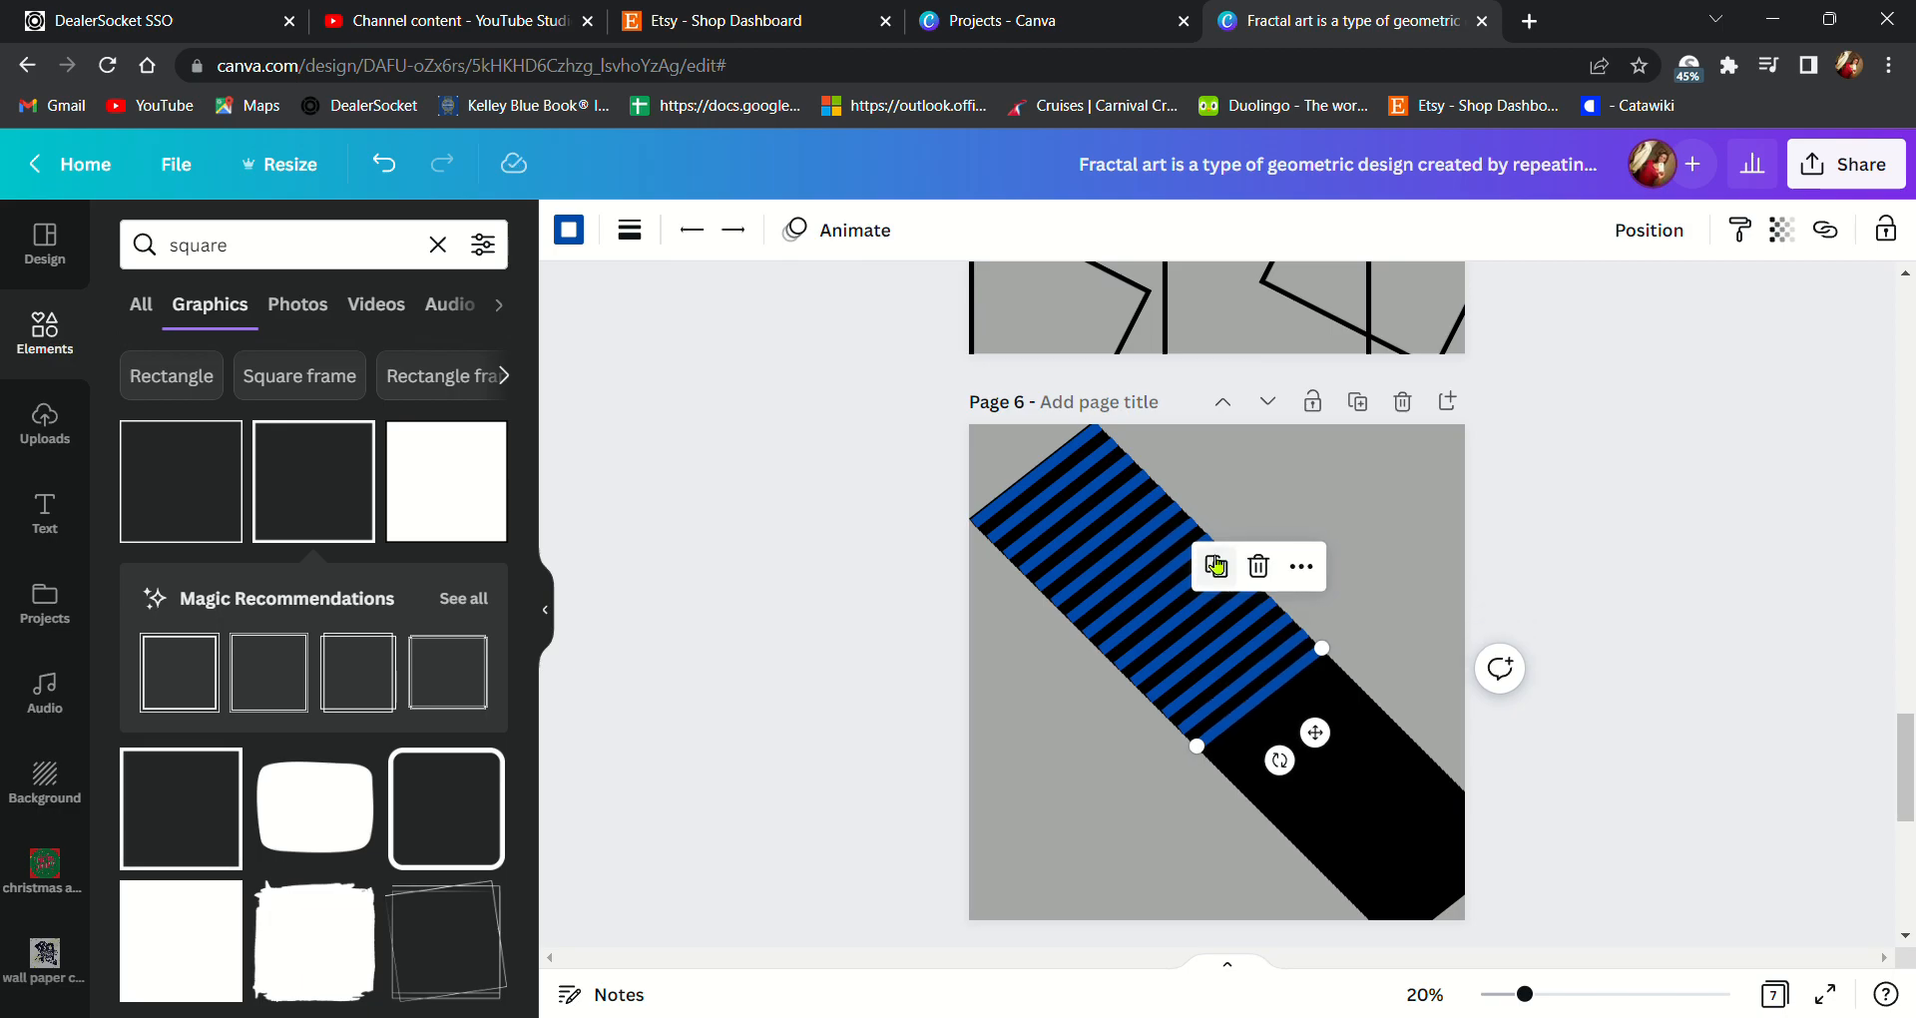
pyautogui.click(1228, 570)
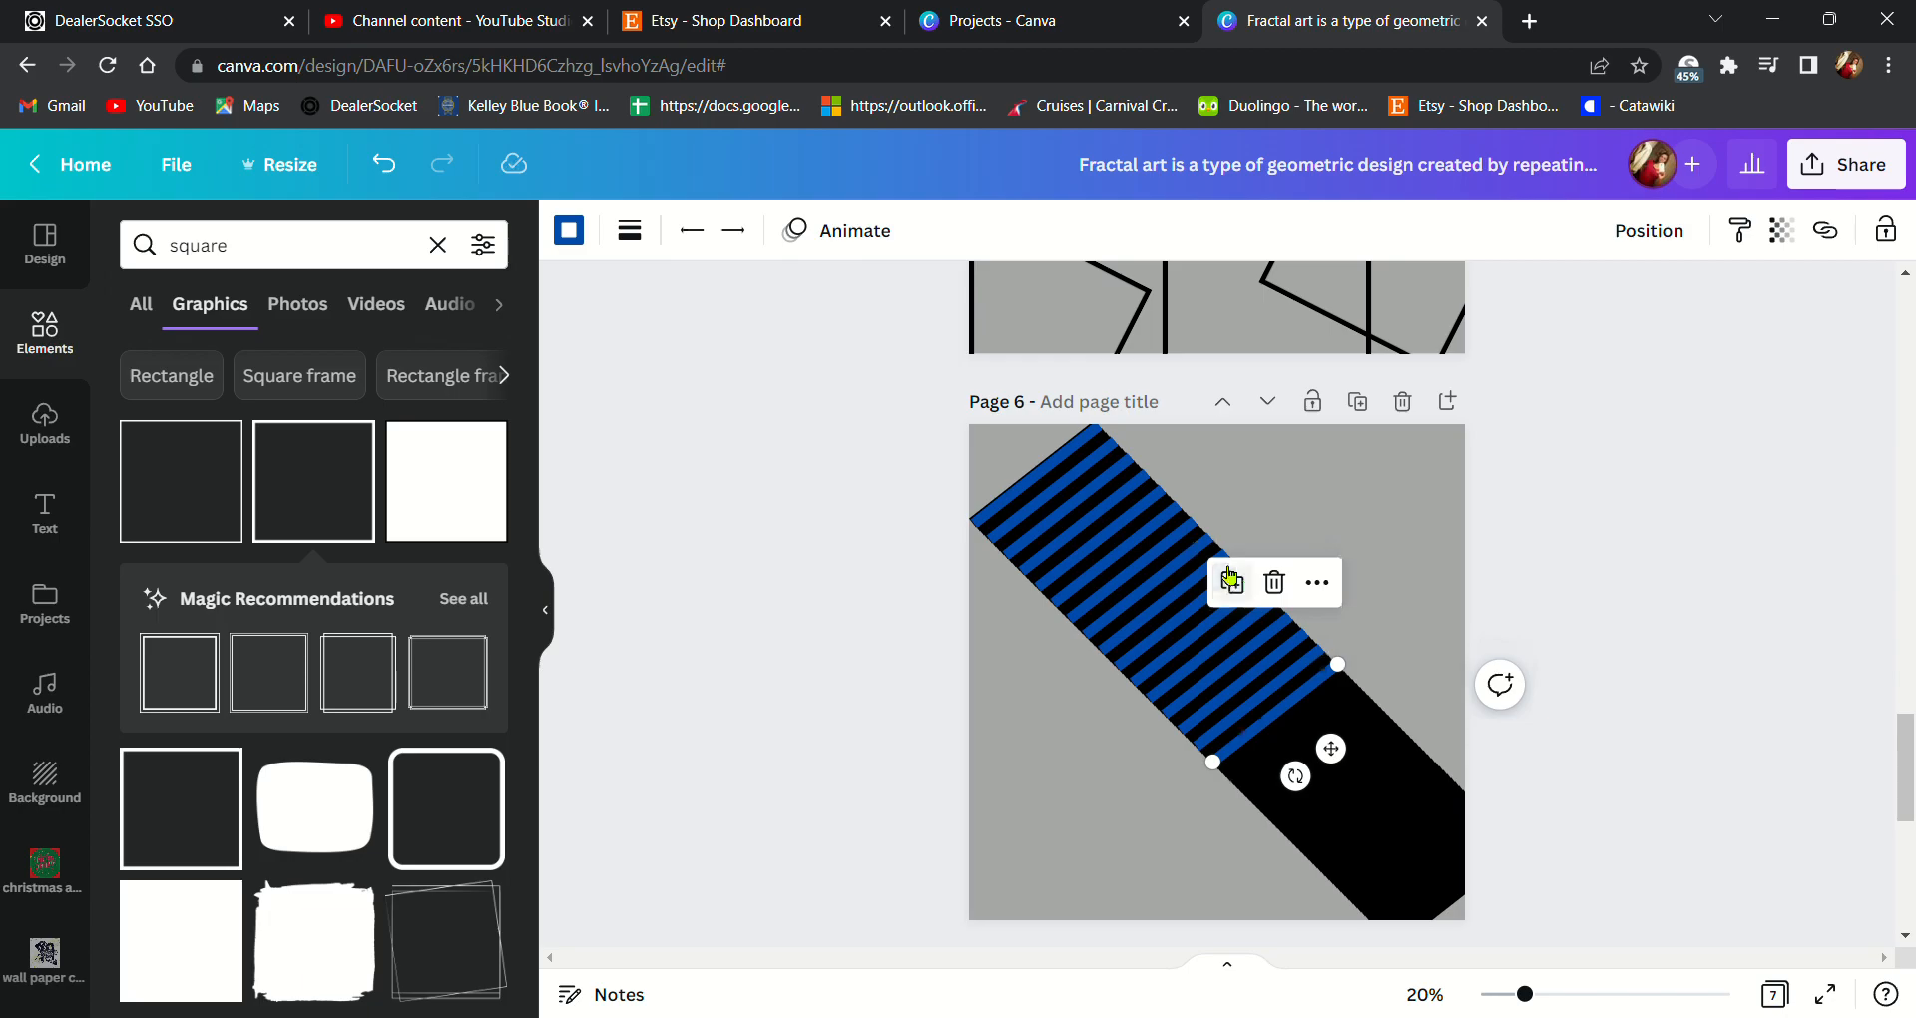
pyautogui.click(1232, 578)
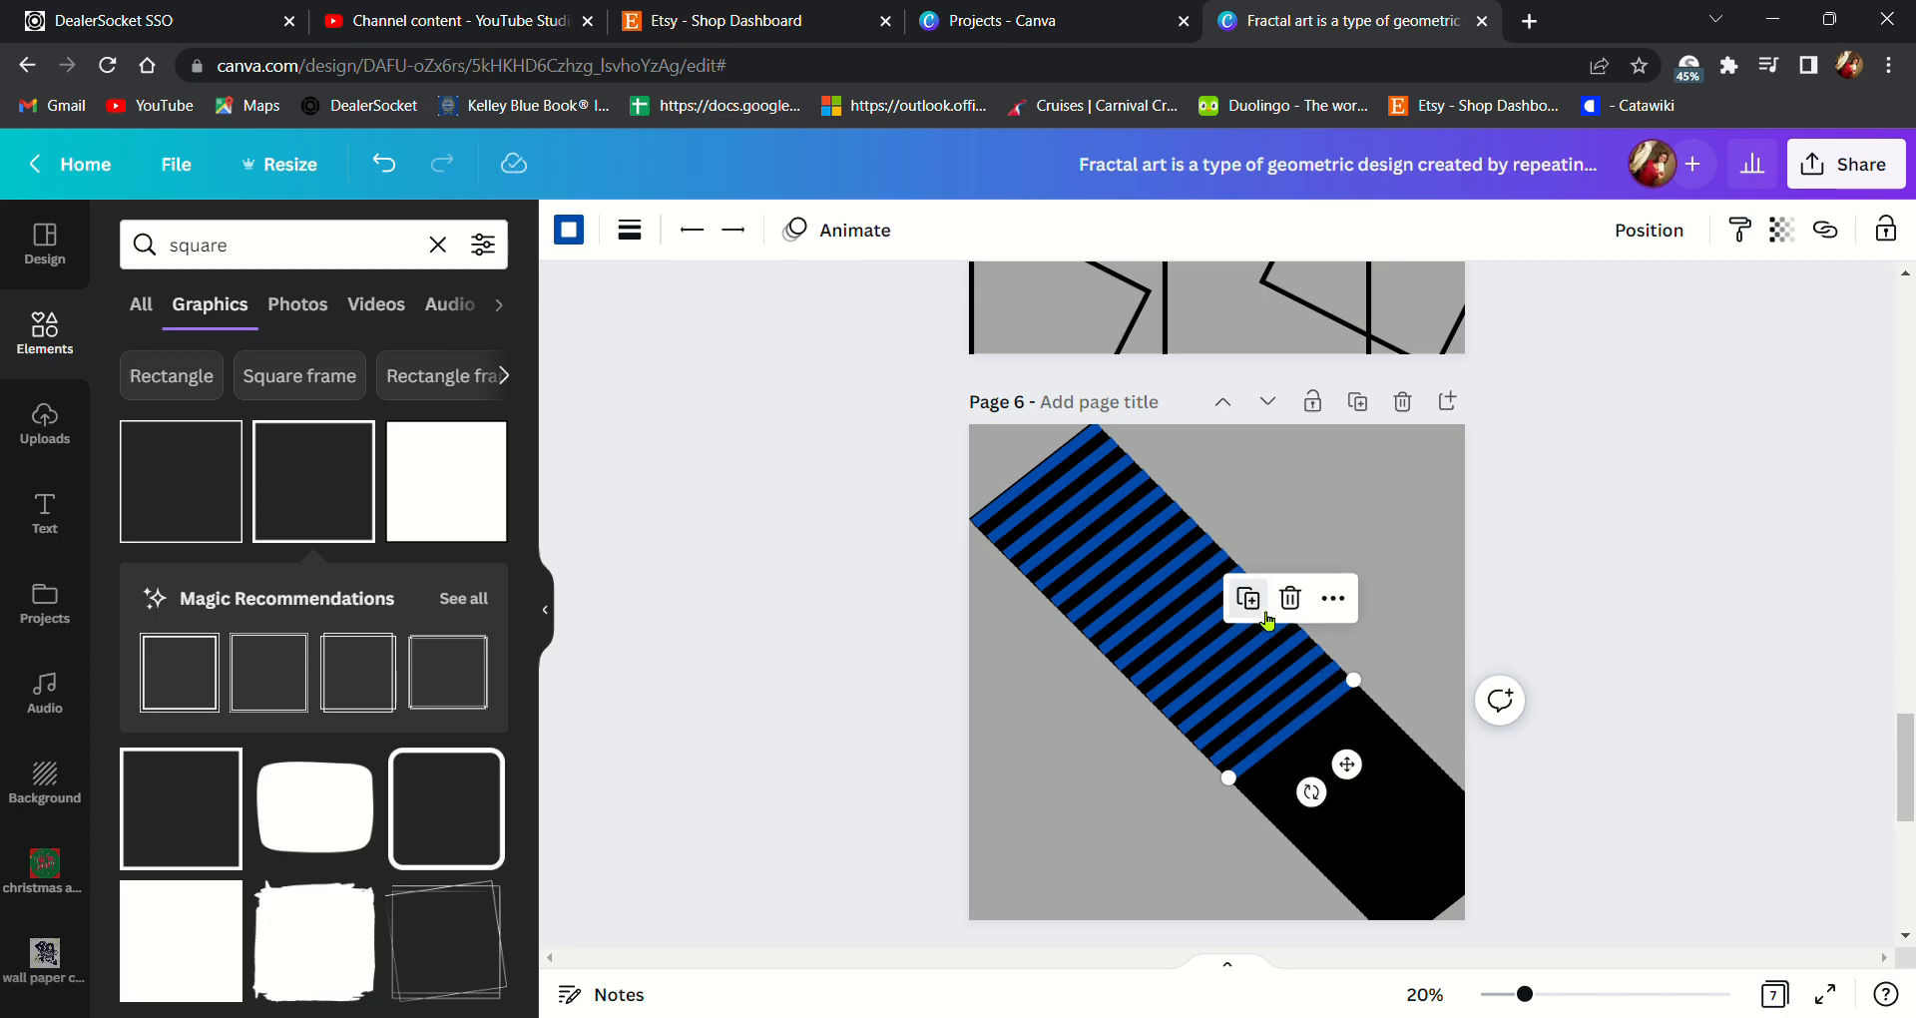
pyautogui.click(1263, 610)
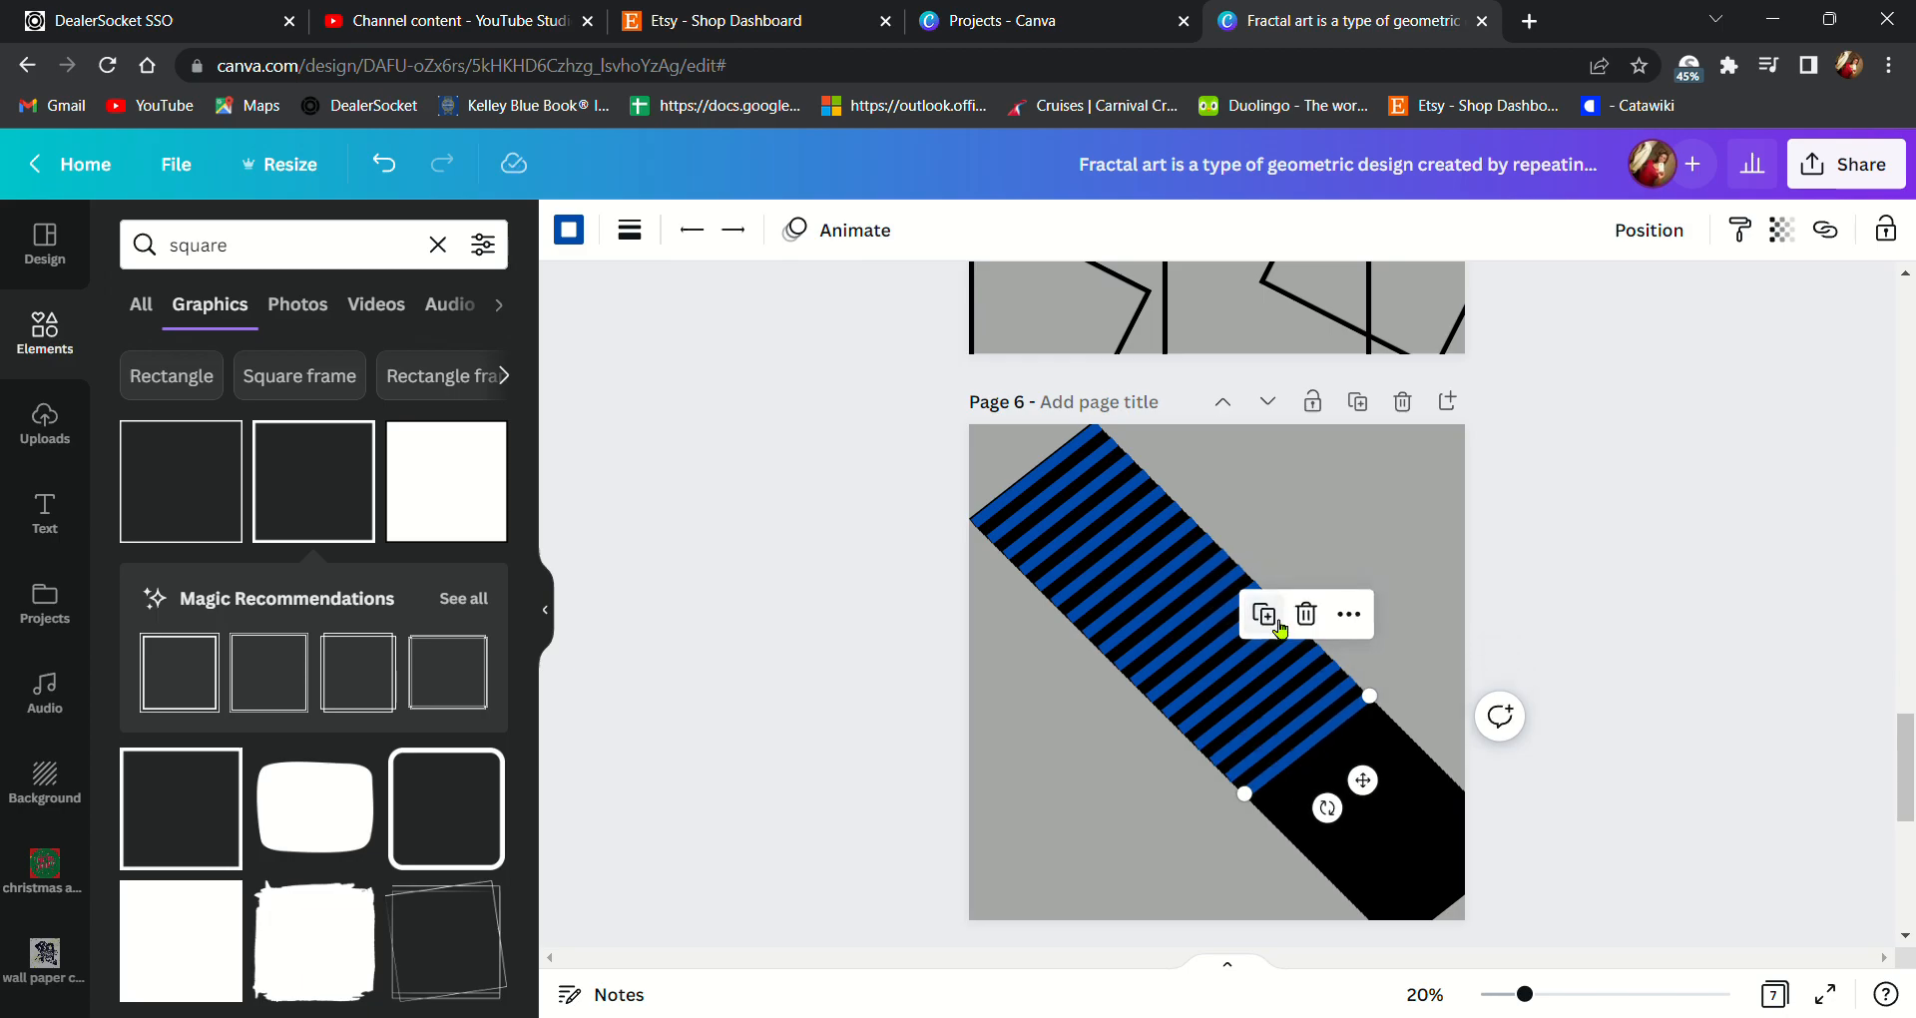
pyautogui.click(1280, 629)
pyautogui.click(1285, 633)
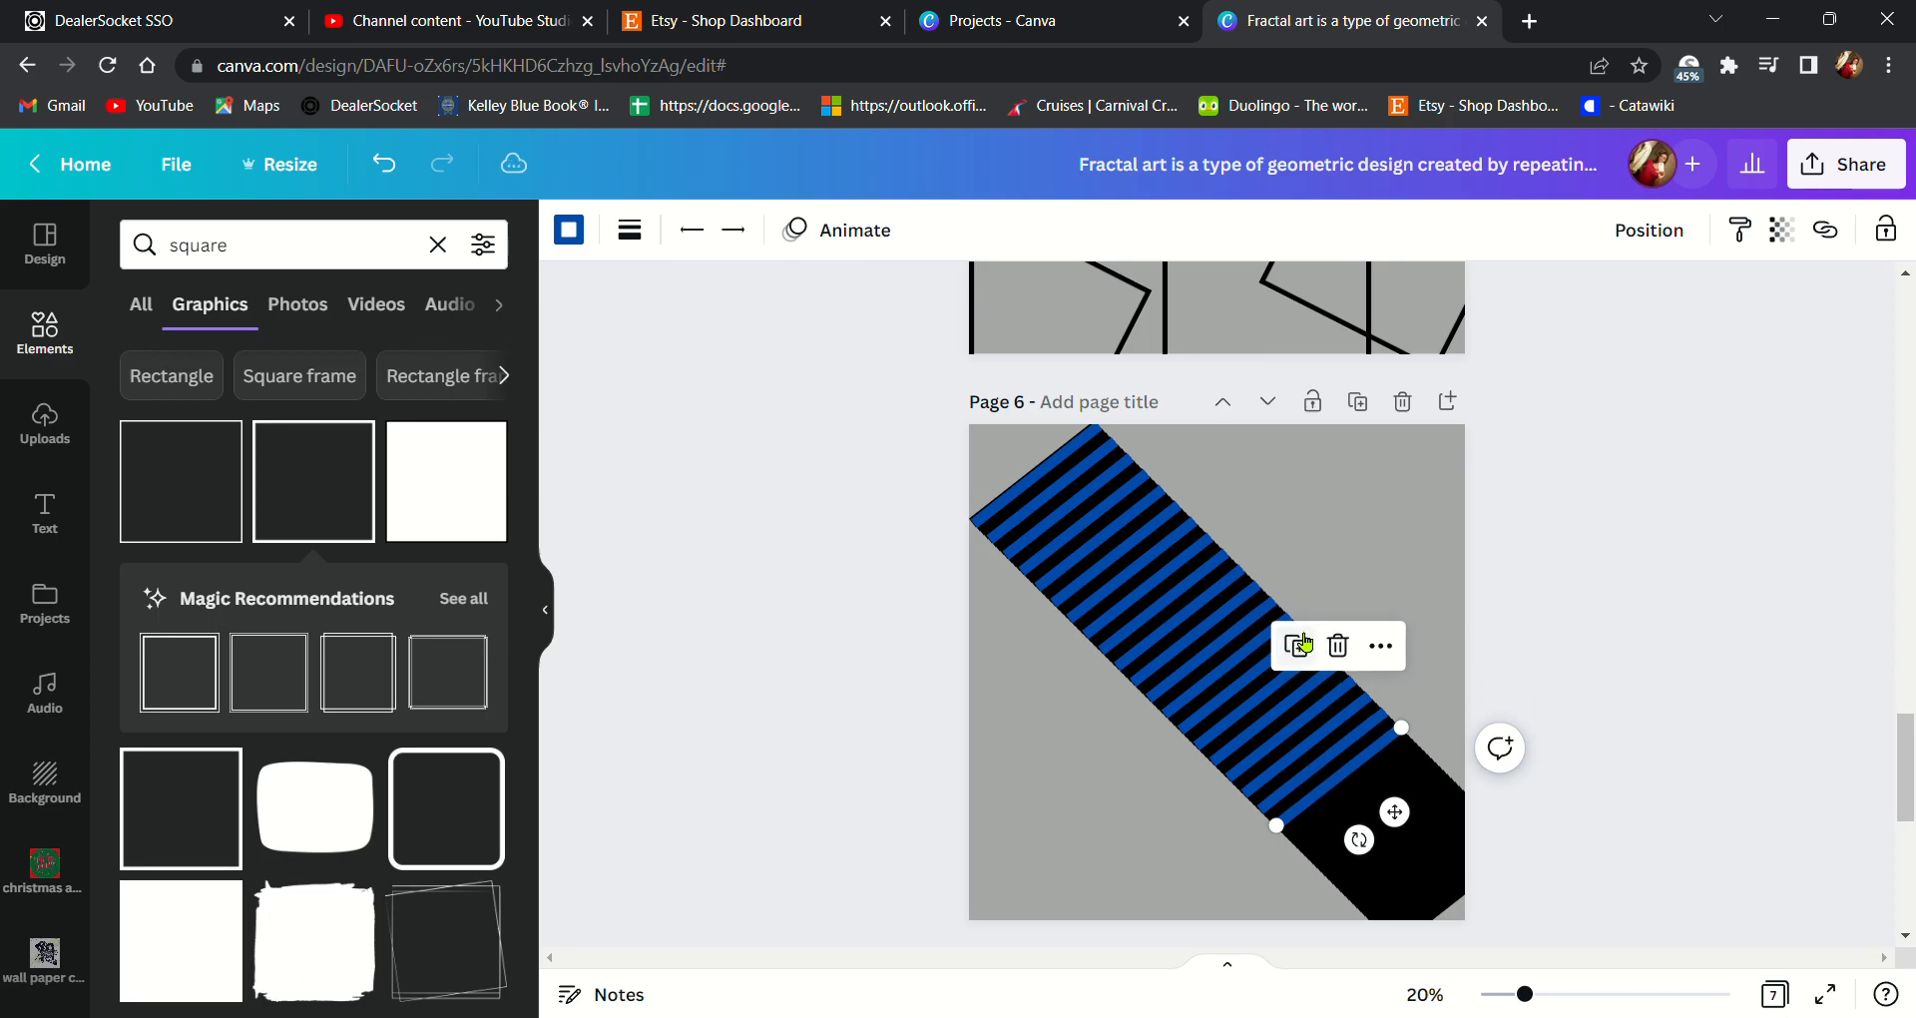
pyautogui.click(1312, 654)
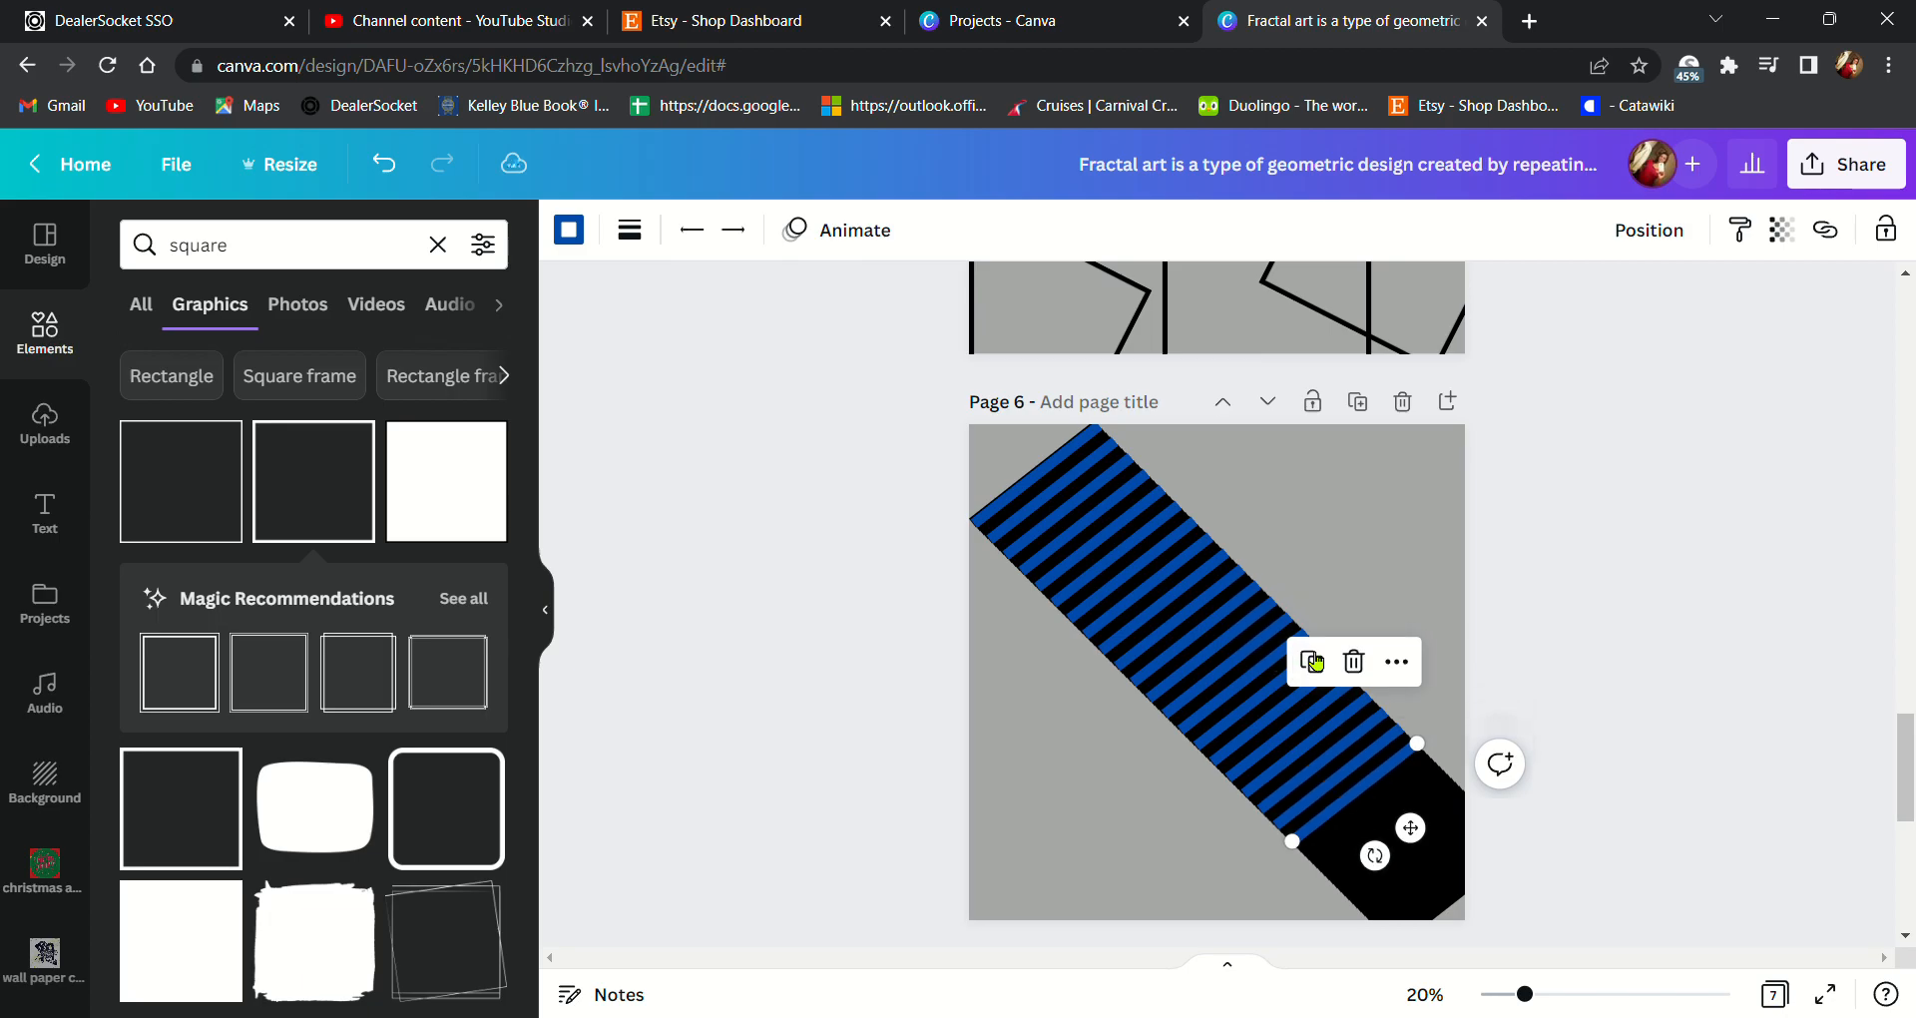
pyautogui.click(1316, 664)
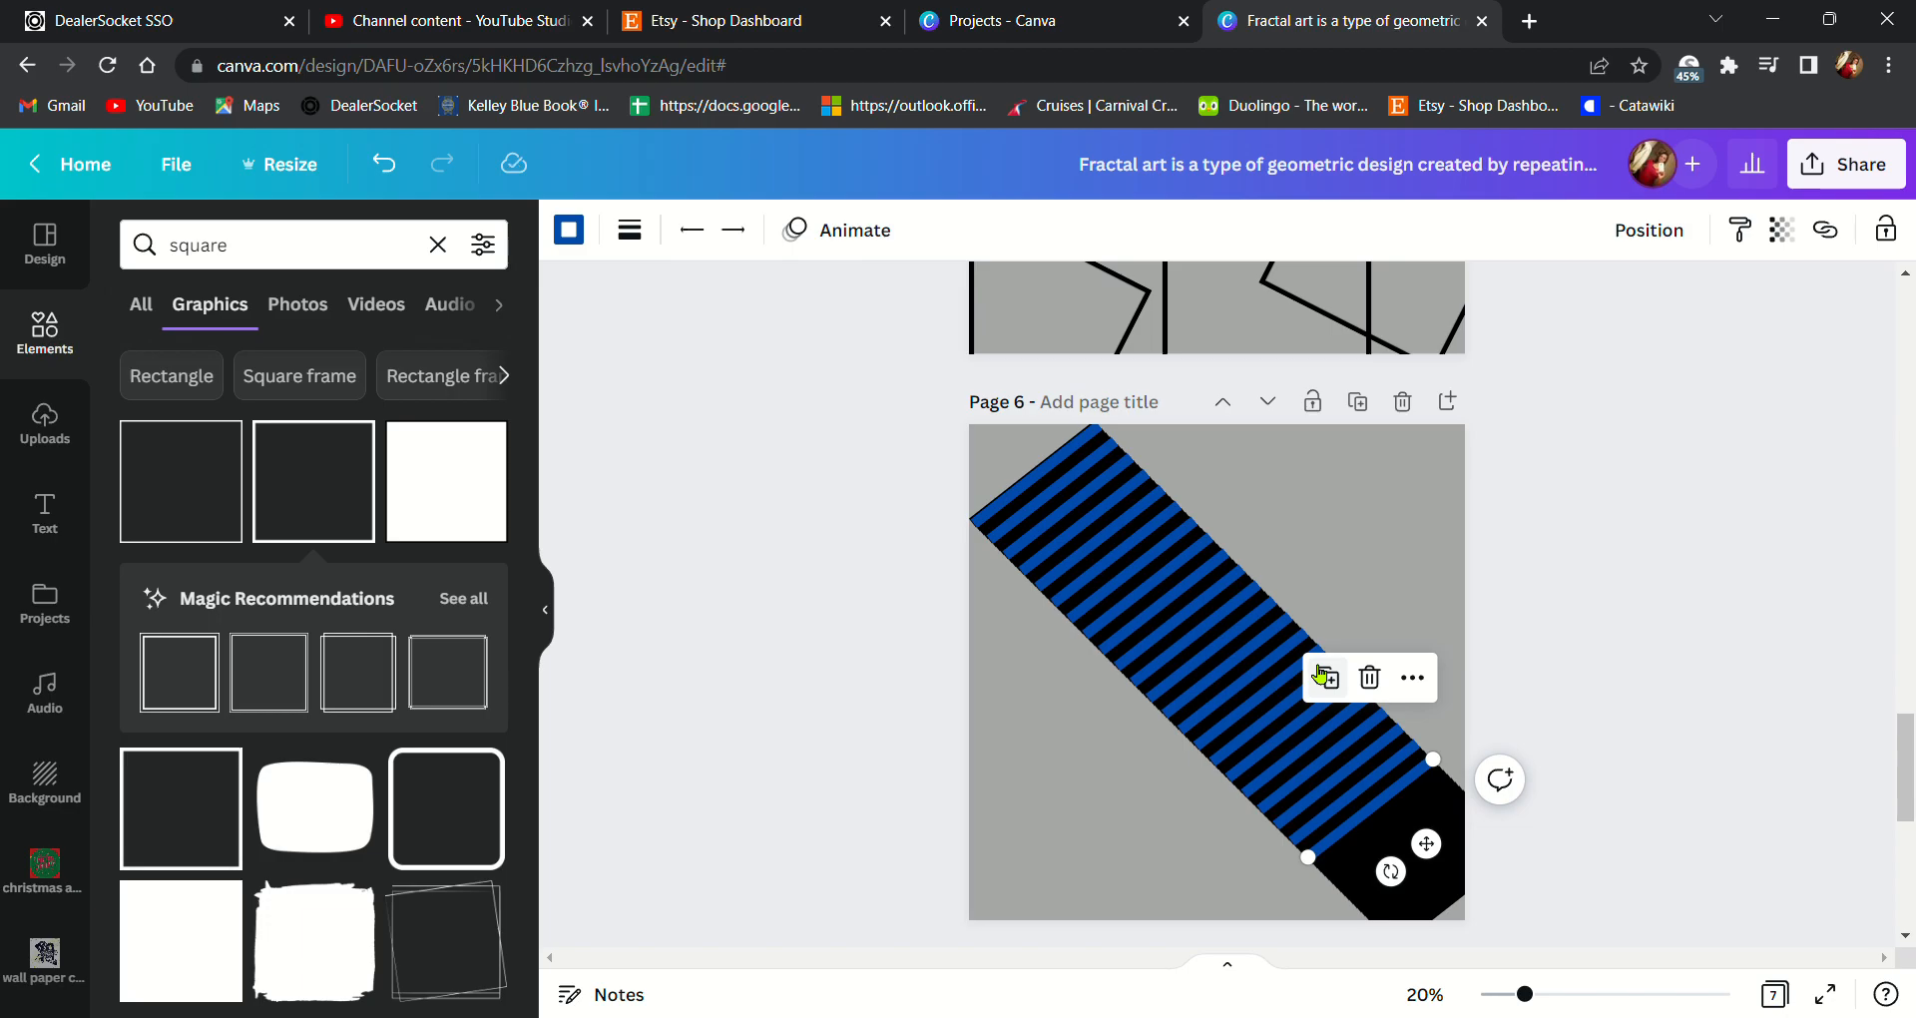
pyautogui.click(1329, 679)
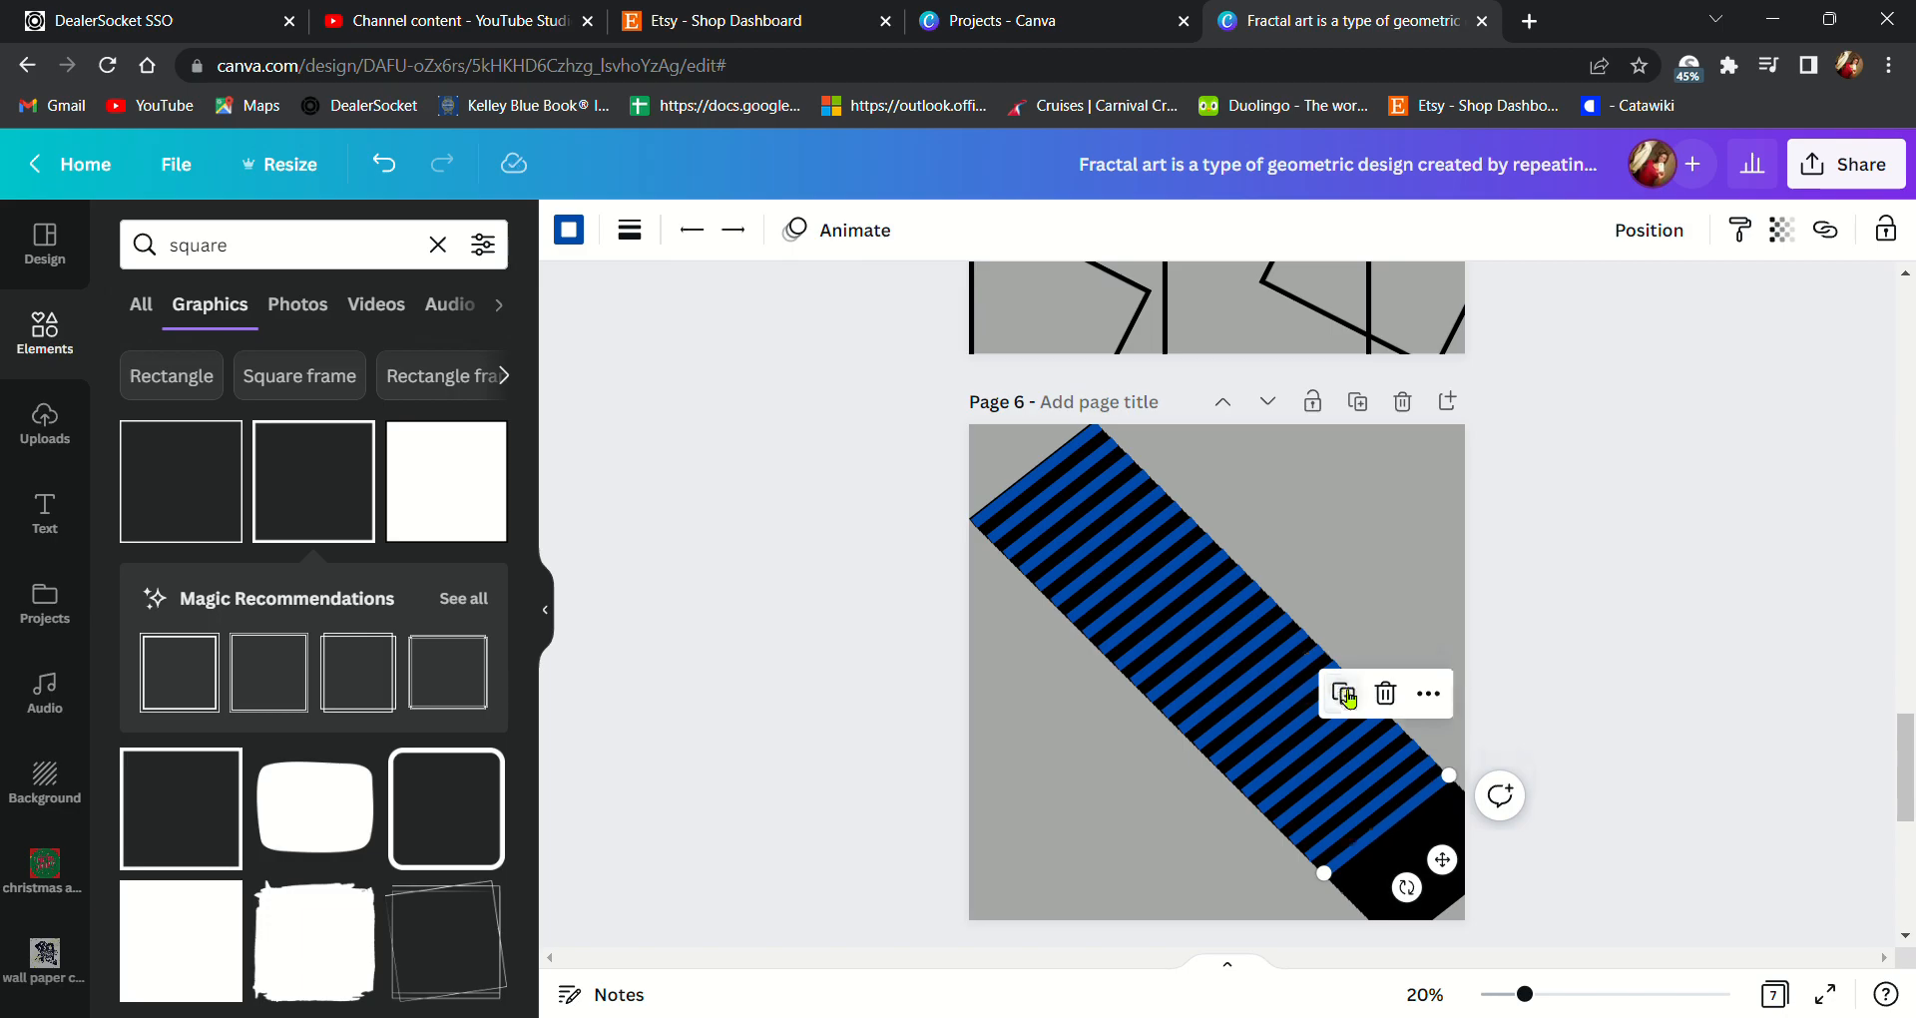
pyautogui.click(1345, 696)
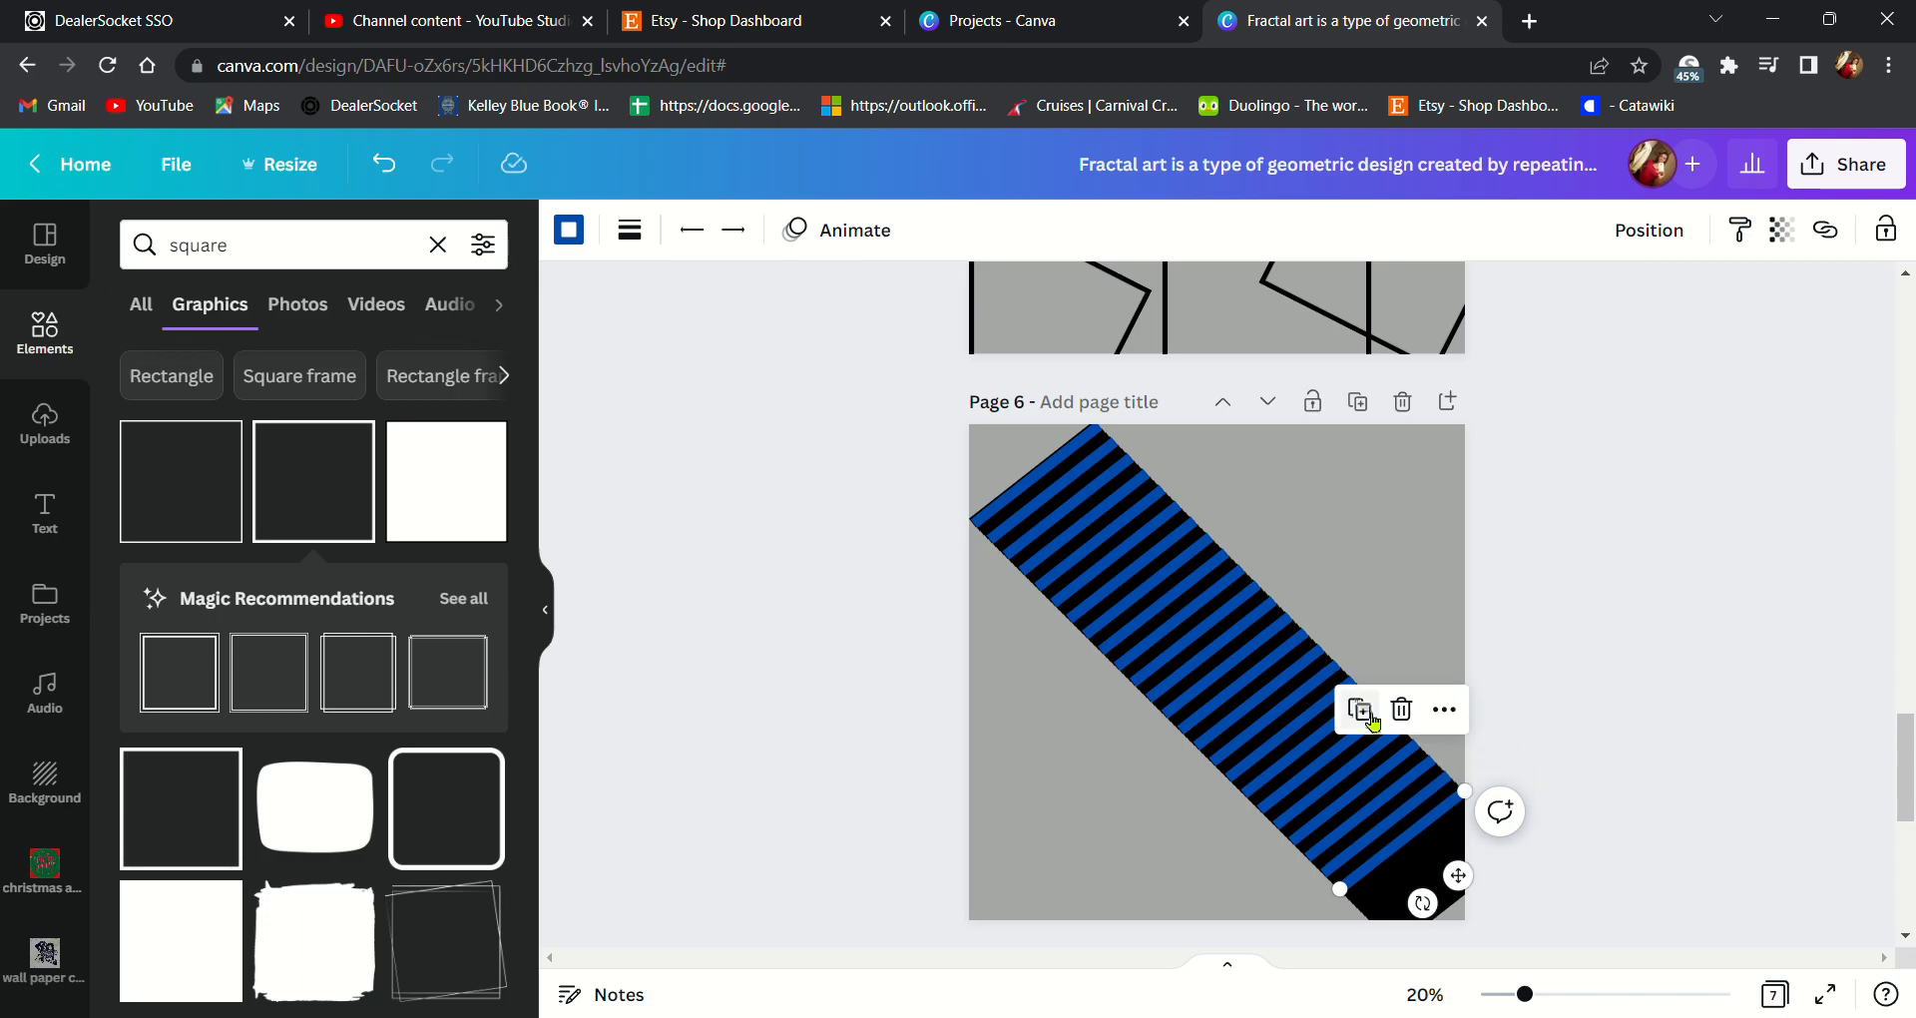
pyautogui.click(1359, 710)
pyautogui.click(1382, 730)
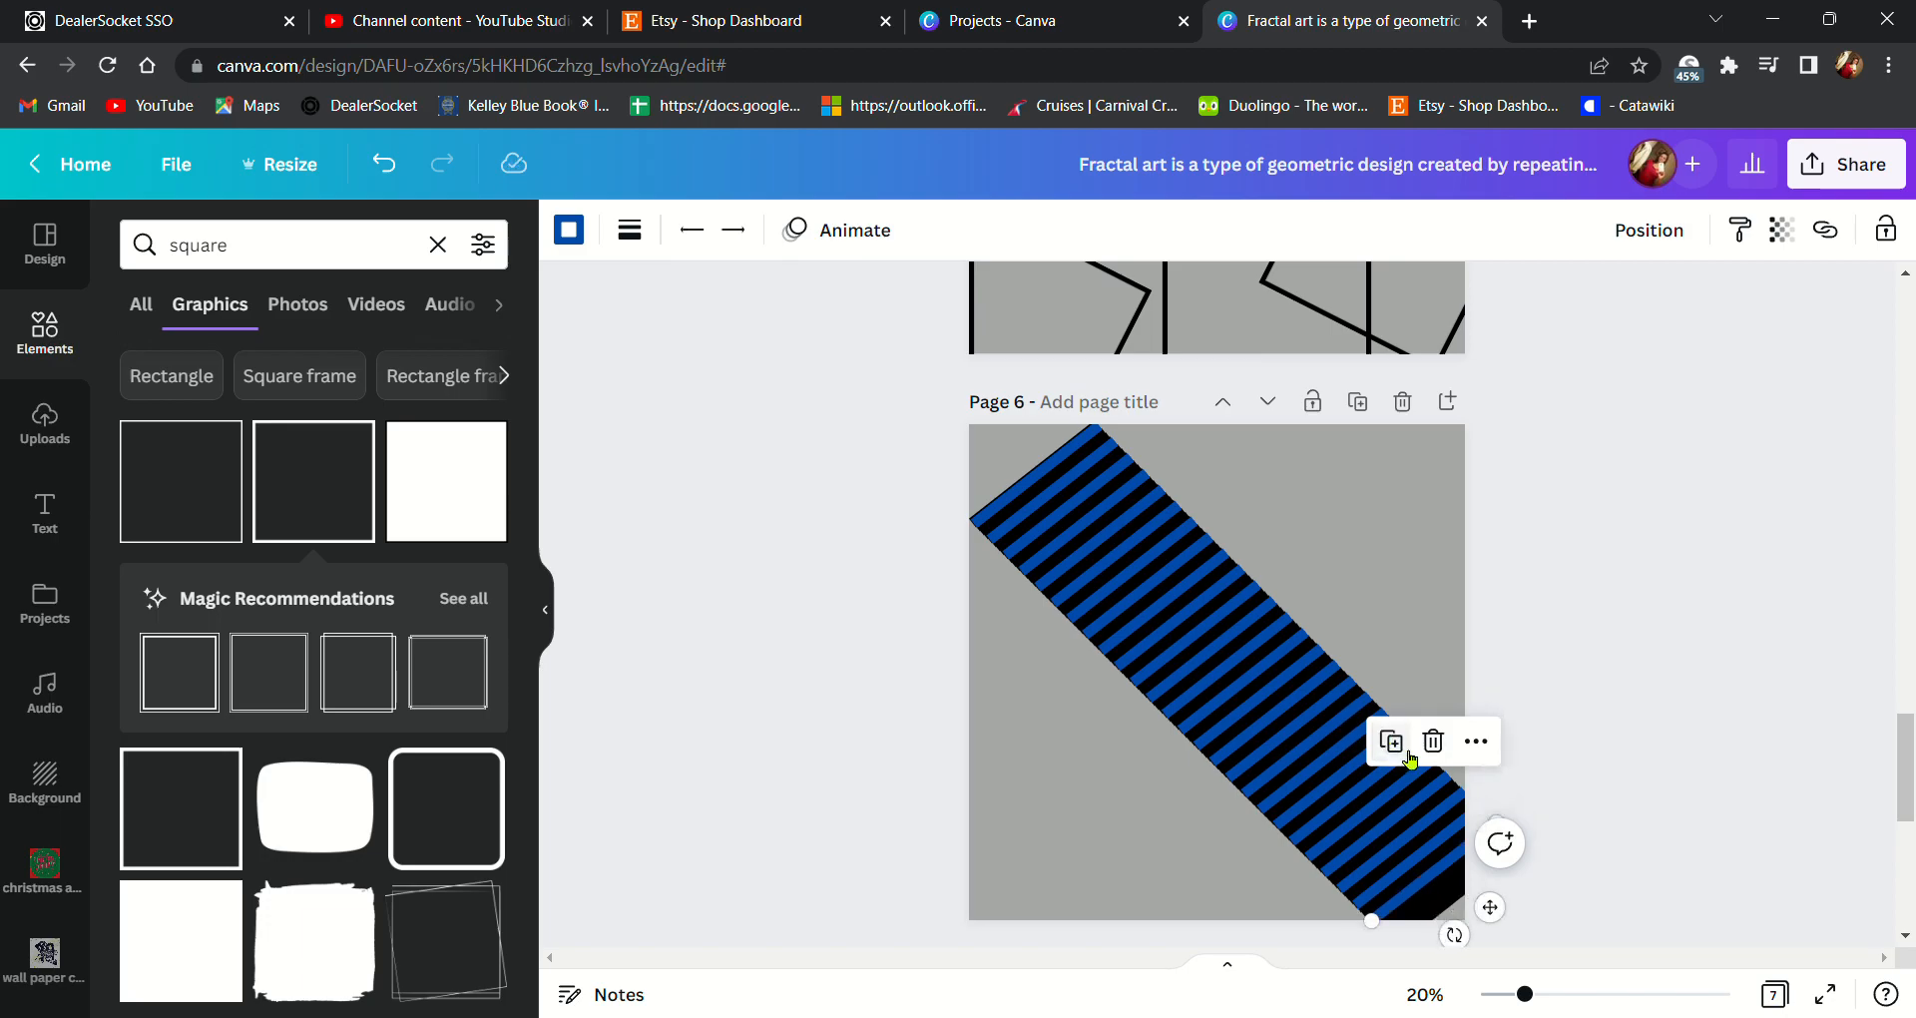
pyautogui.click(1392, 743)
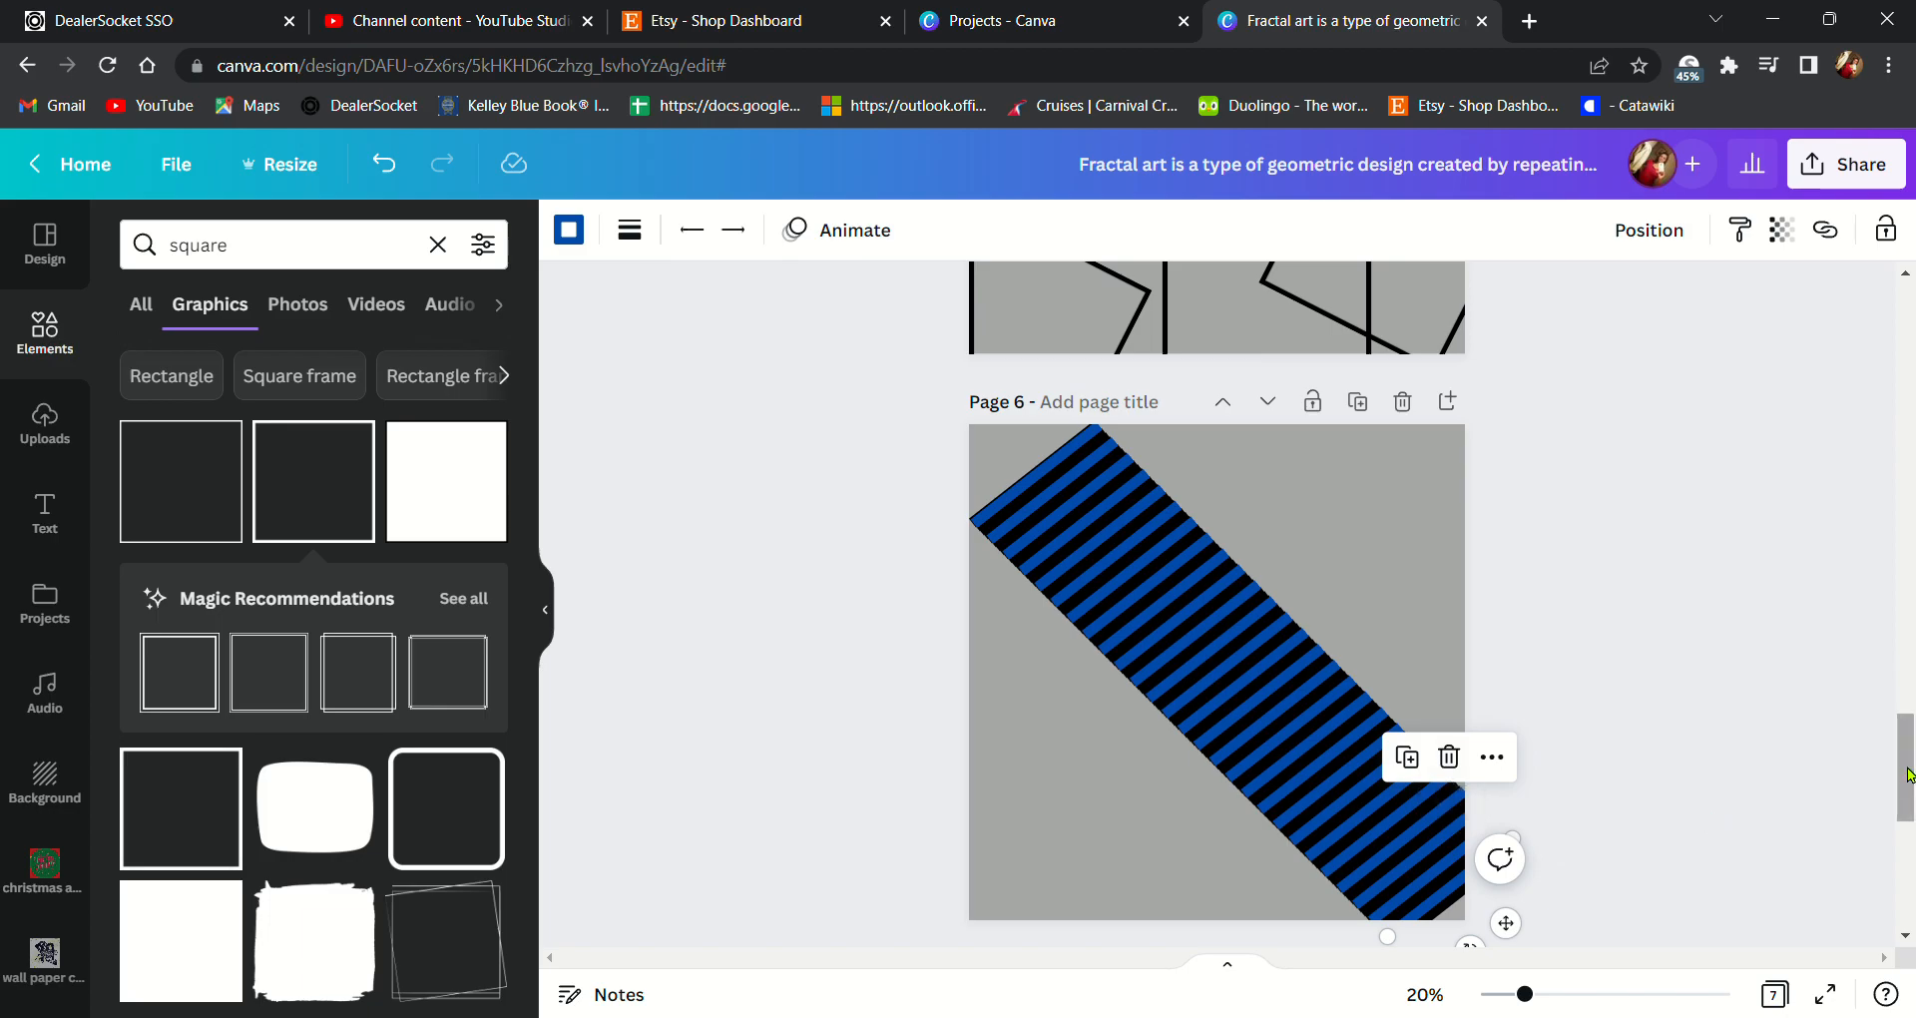
# - View page 7 with its tiled SUBSCRIBE buttons
pyautogui.scroll(-3, 1908, 773)
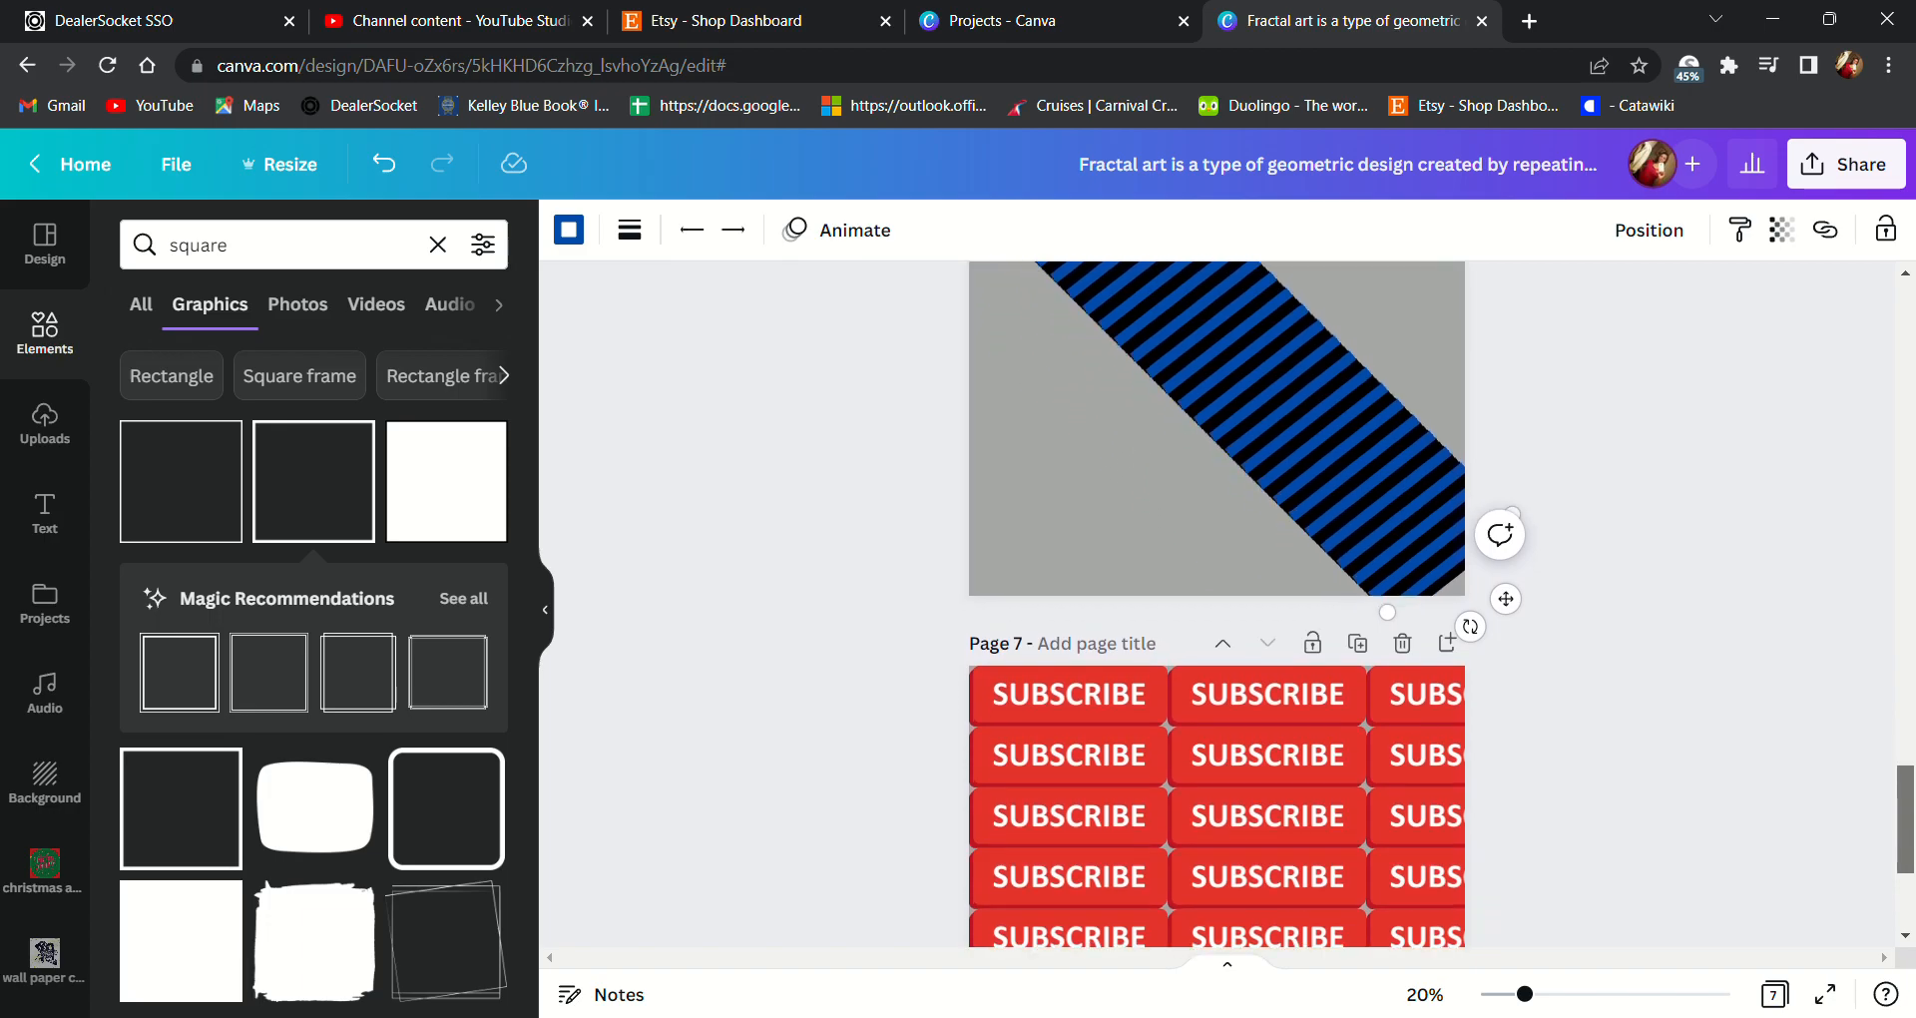
pyautogui.scroll(-3, 1909, 798)
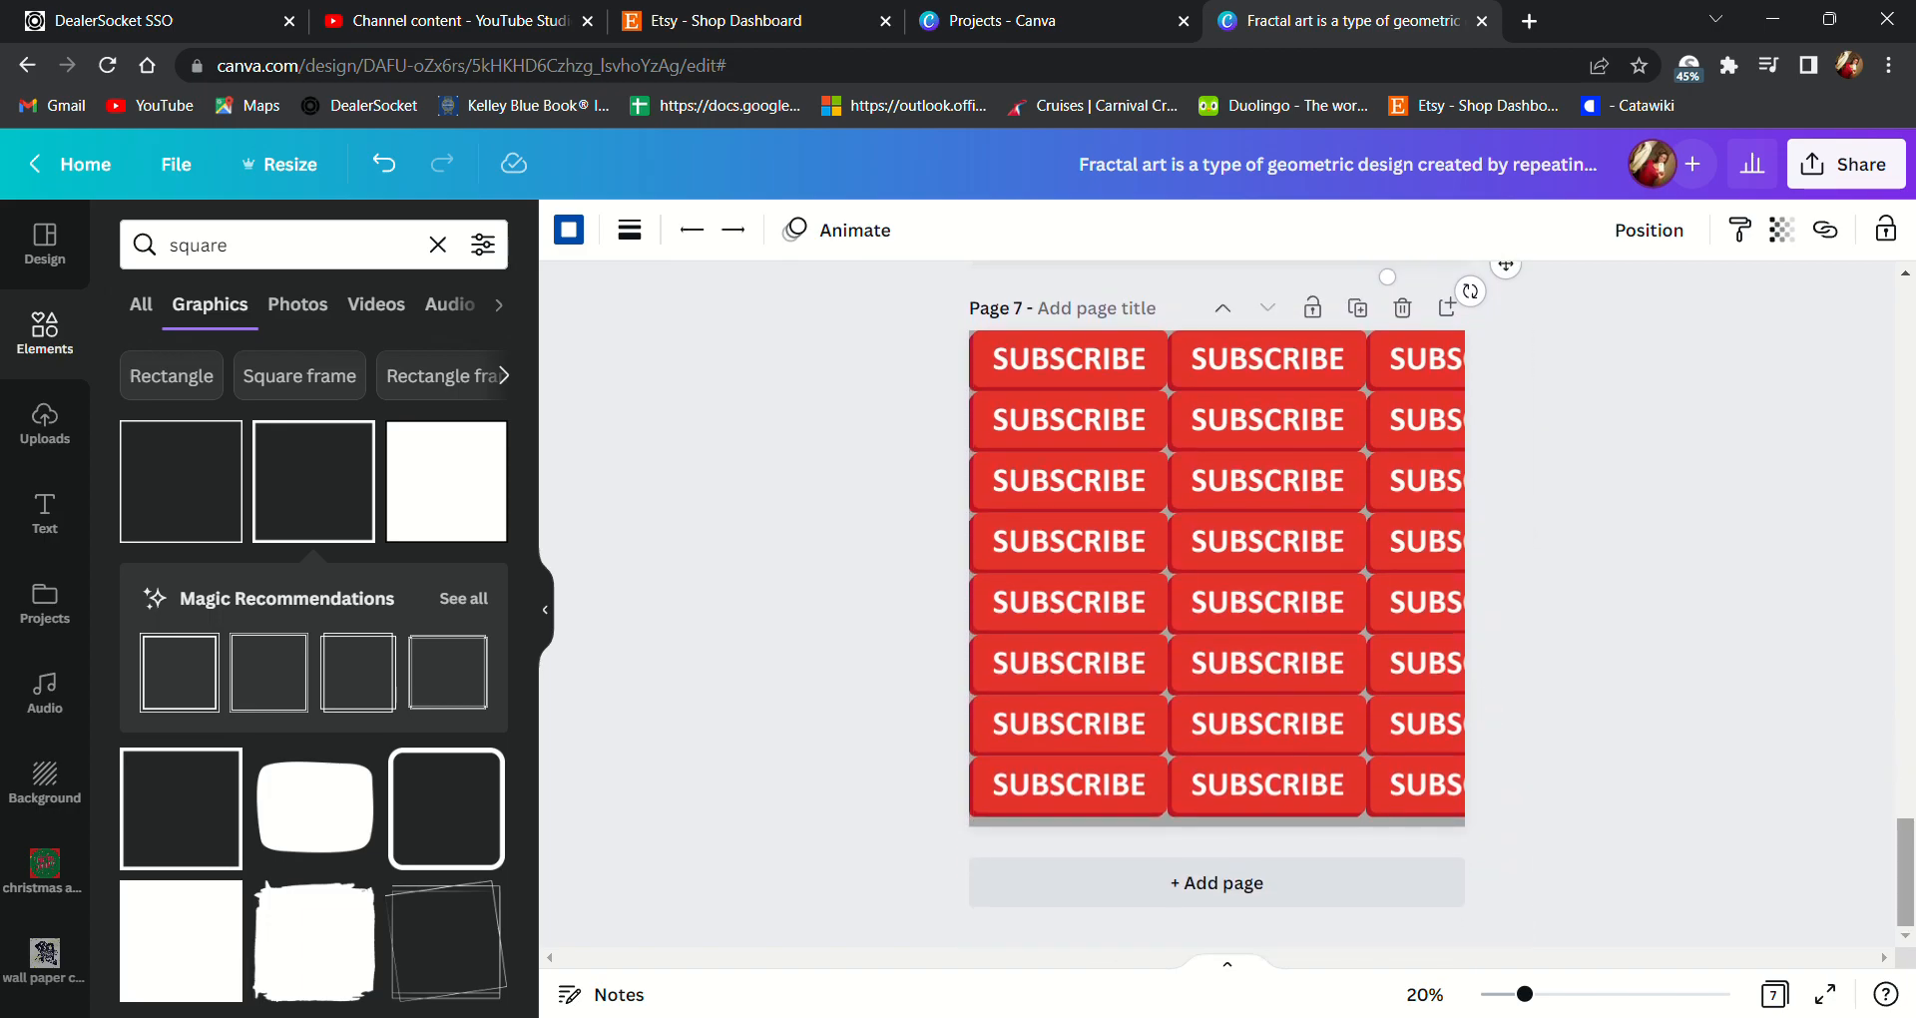